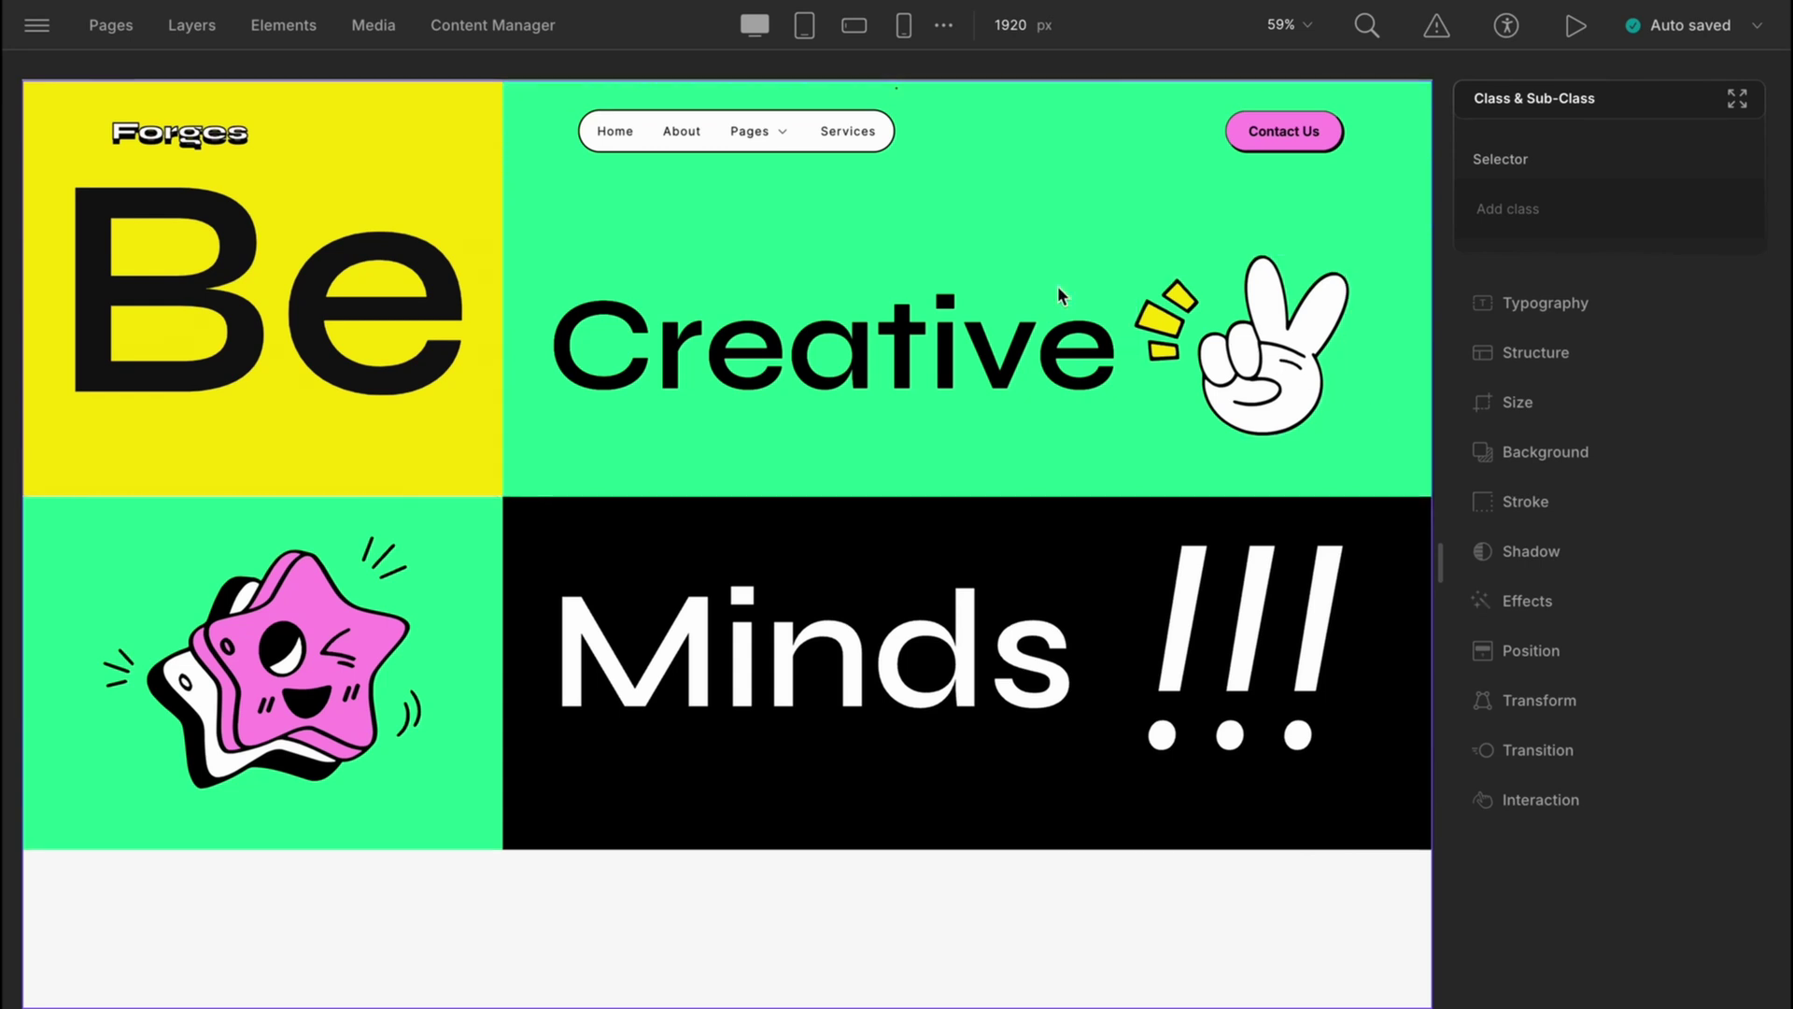
mouse_move(806, 26)
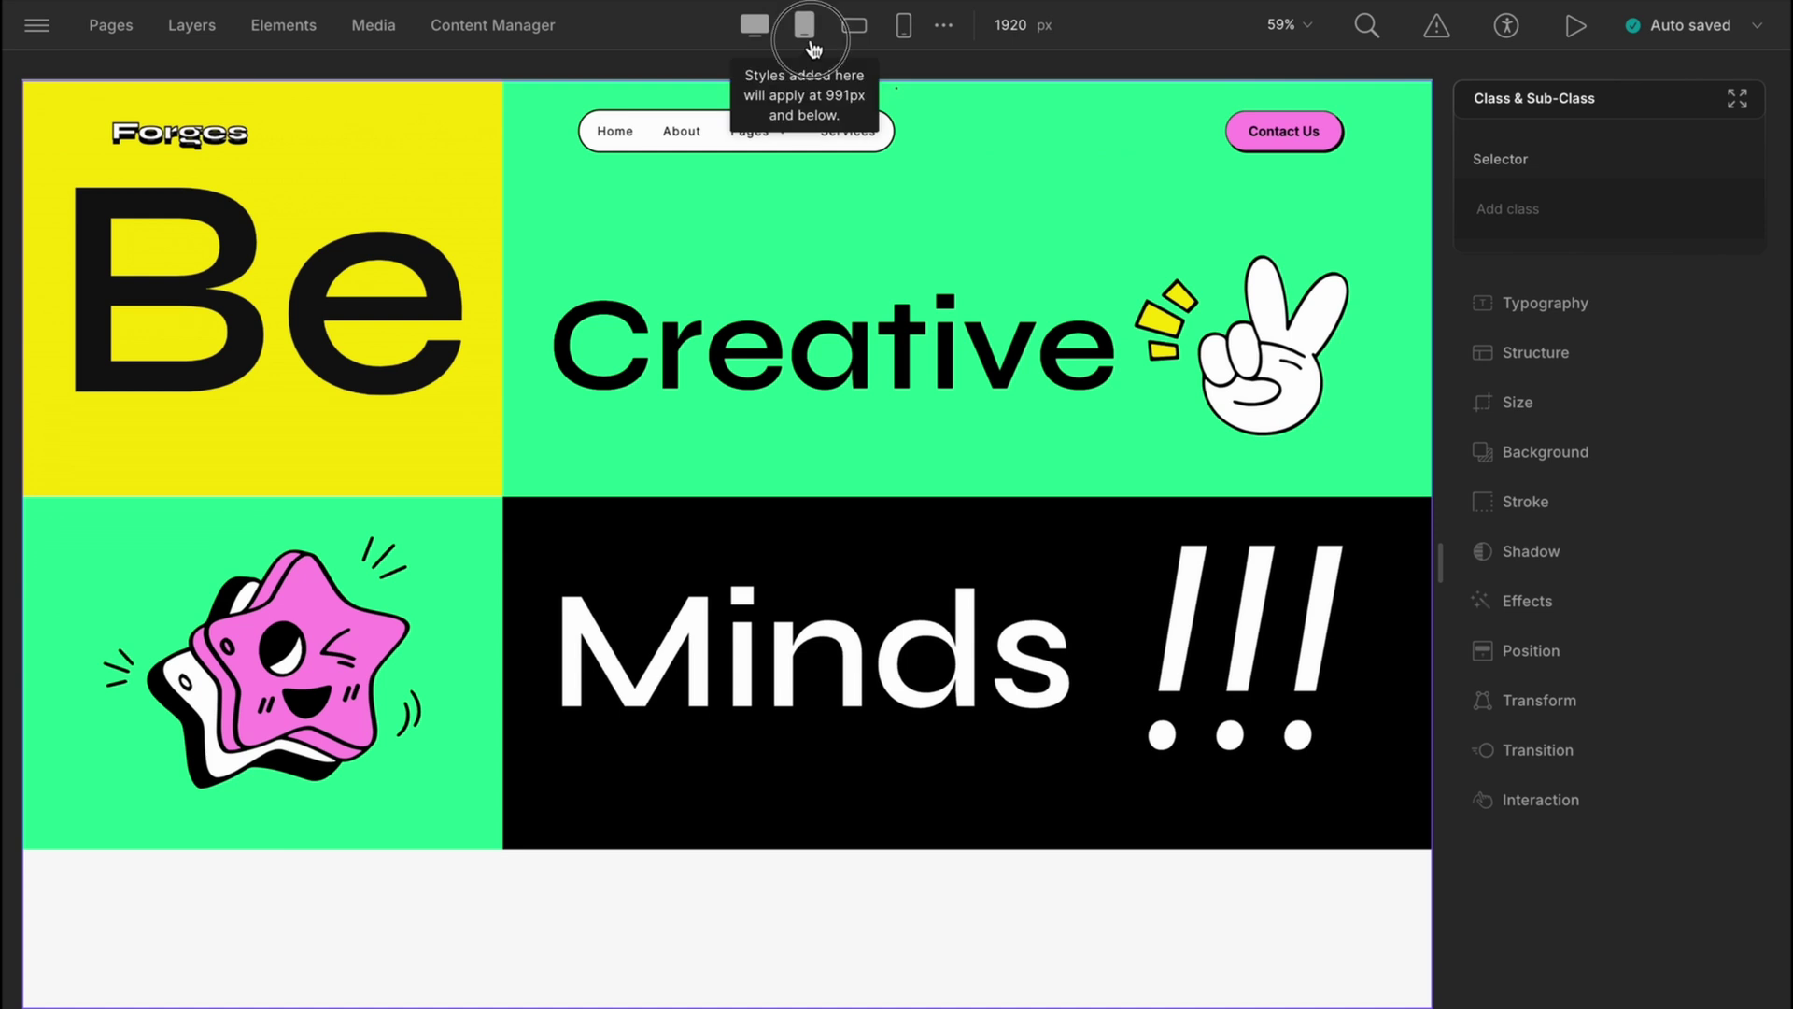
Step: Preview the page at tablet and mobile portrait widths, then return to desktop view
click(807, 39)
click(855, 40)
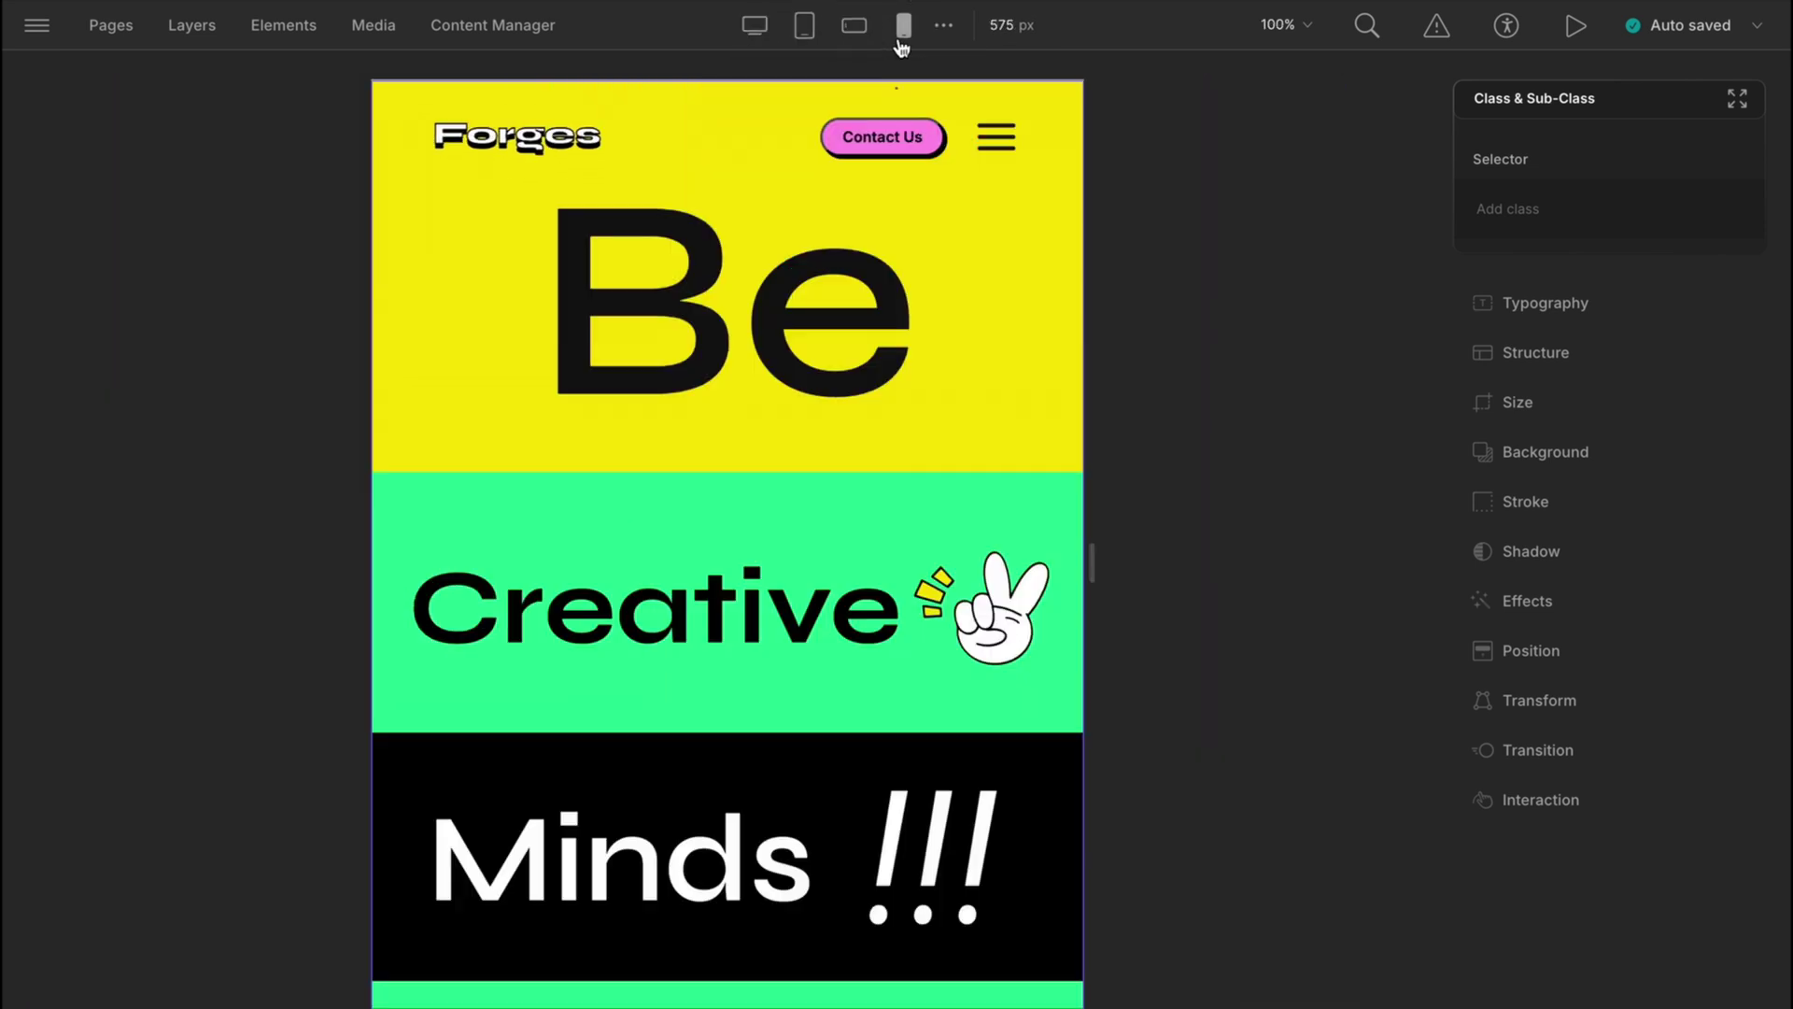
click(758, 29)
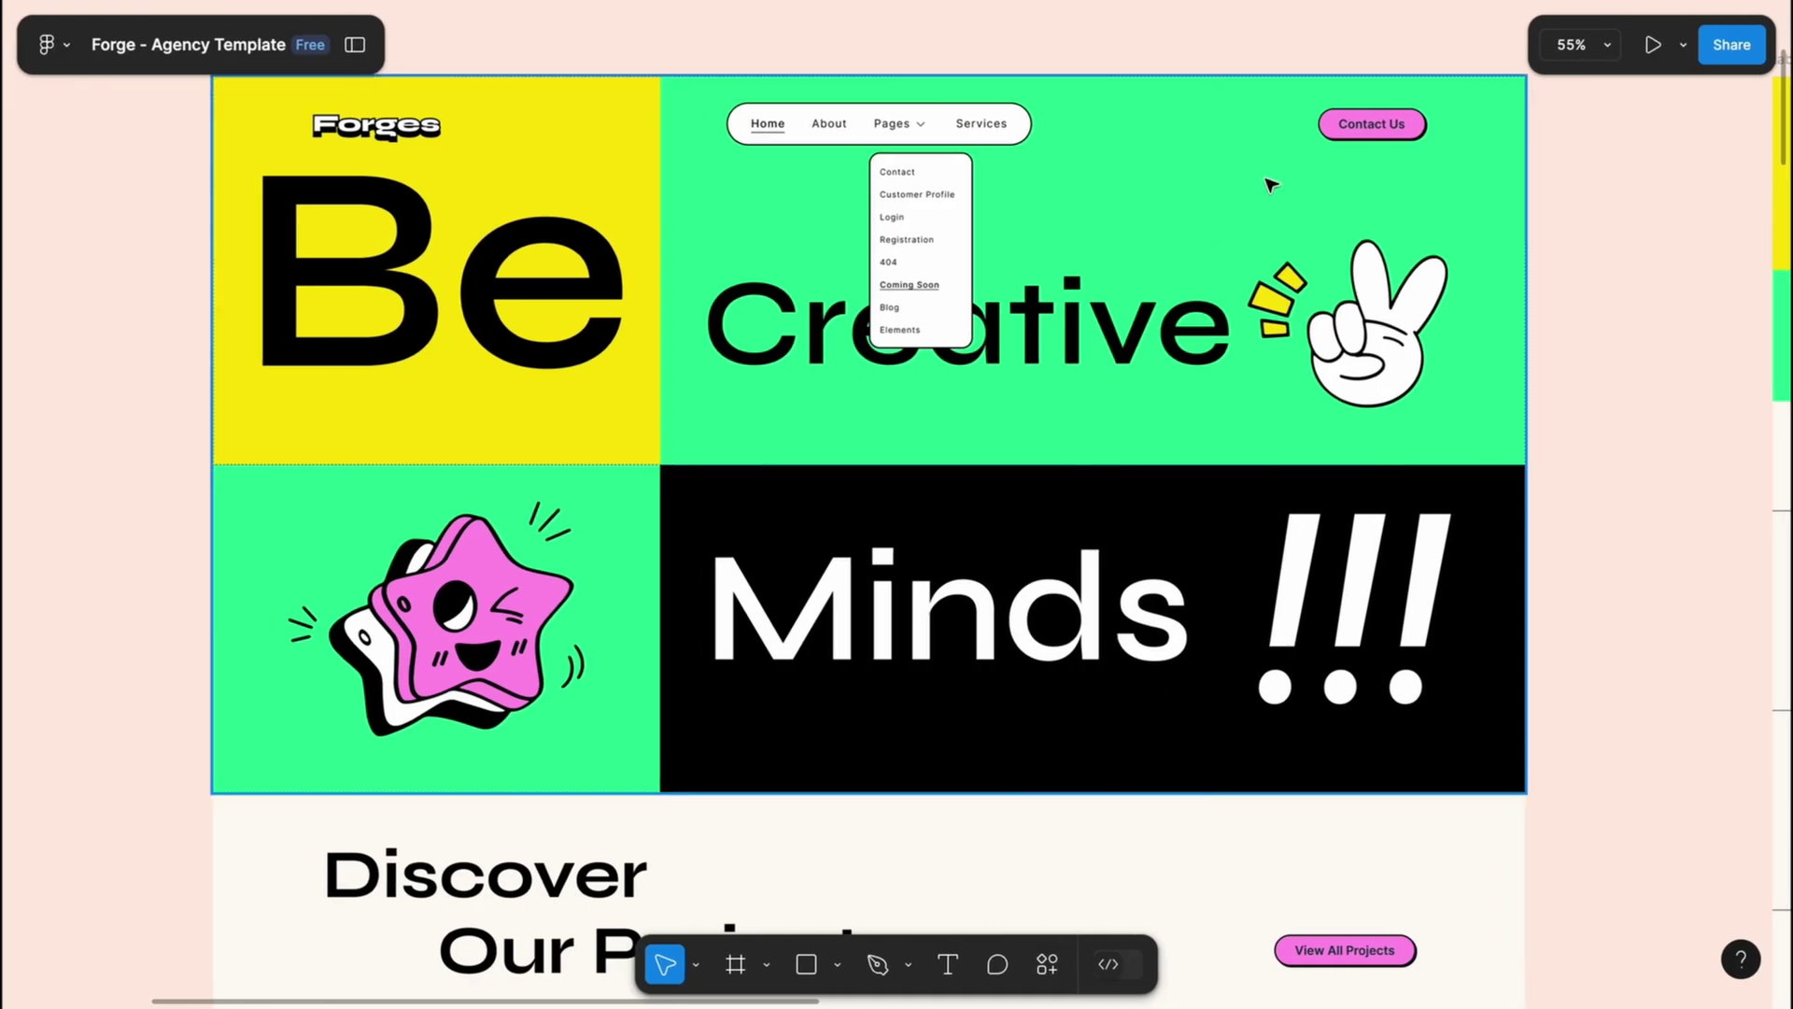
scroll(1269, 183, down, 3)
scroll(1269, 184, down, 3)
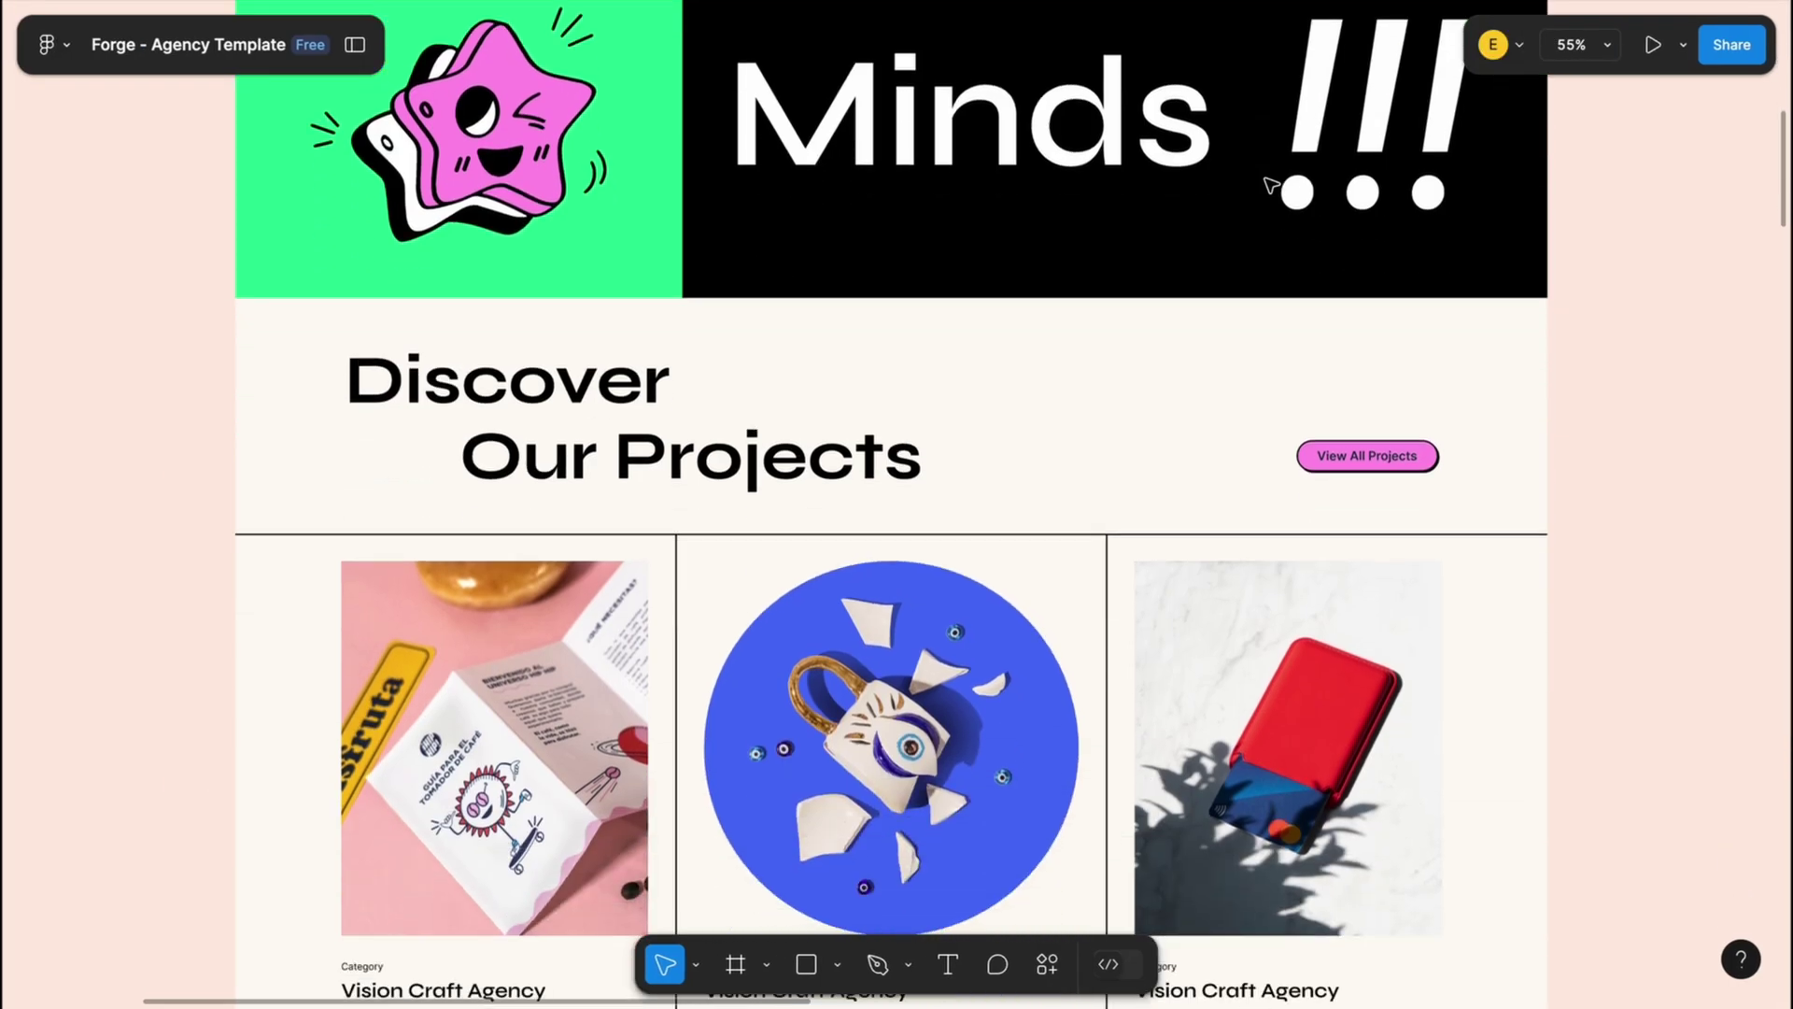
scroll(1269, 184, down, 2)
scroll(1270, 183, down, 5)
scroll(1269, 184, down, 4)
scroll(1270, 183, down, 5)
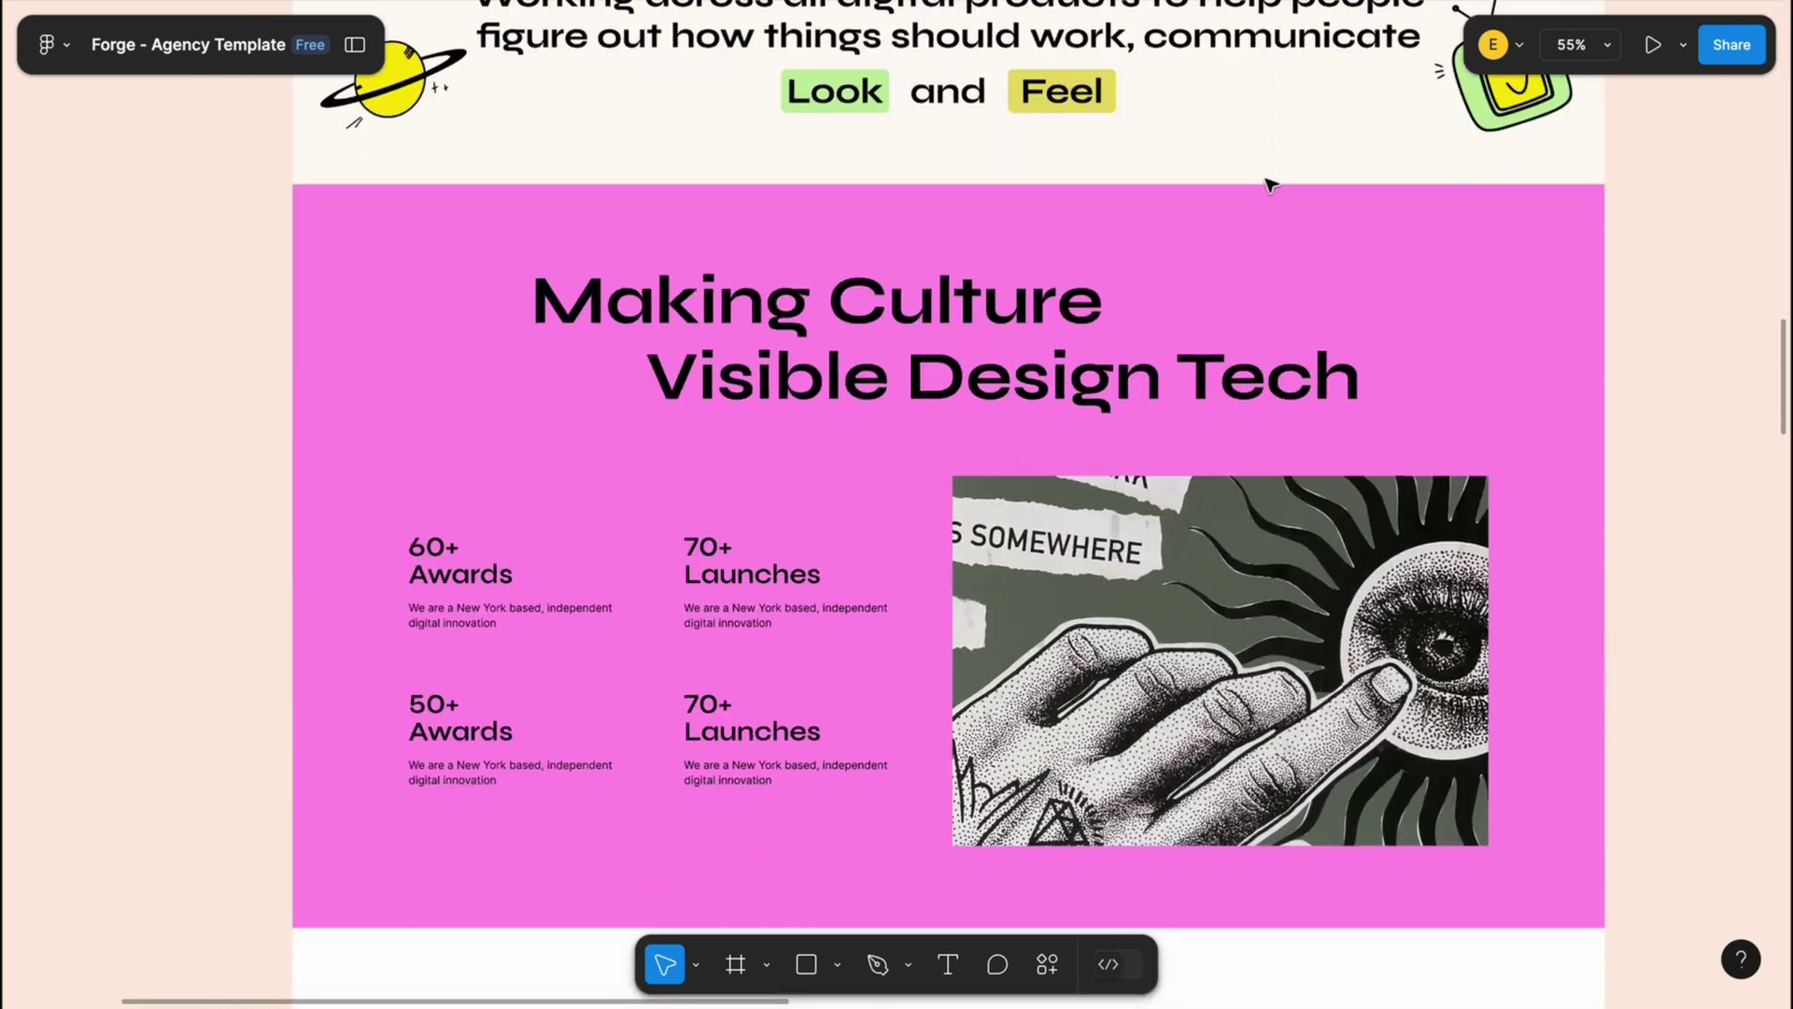
scroll(1270, 184, down, 5)
scroll(1269, 183, down, 3)
scroll(1269, 183, down, 5)
scroll(1269, 184, down, 6)
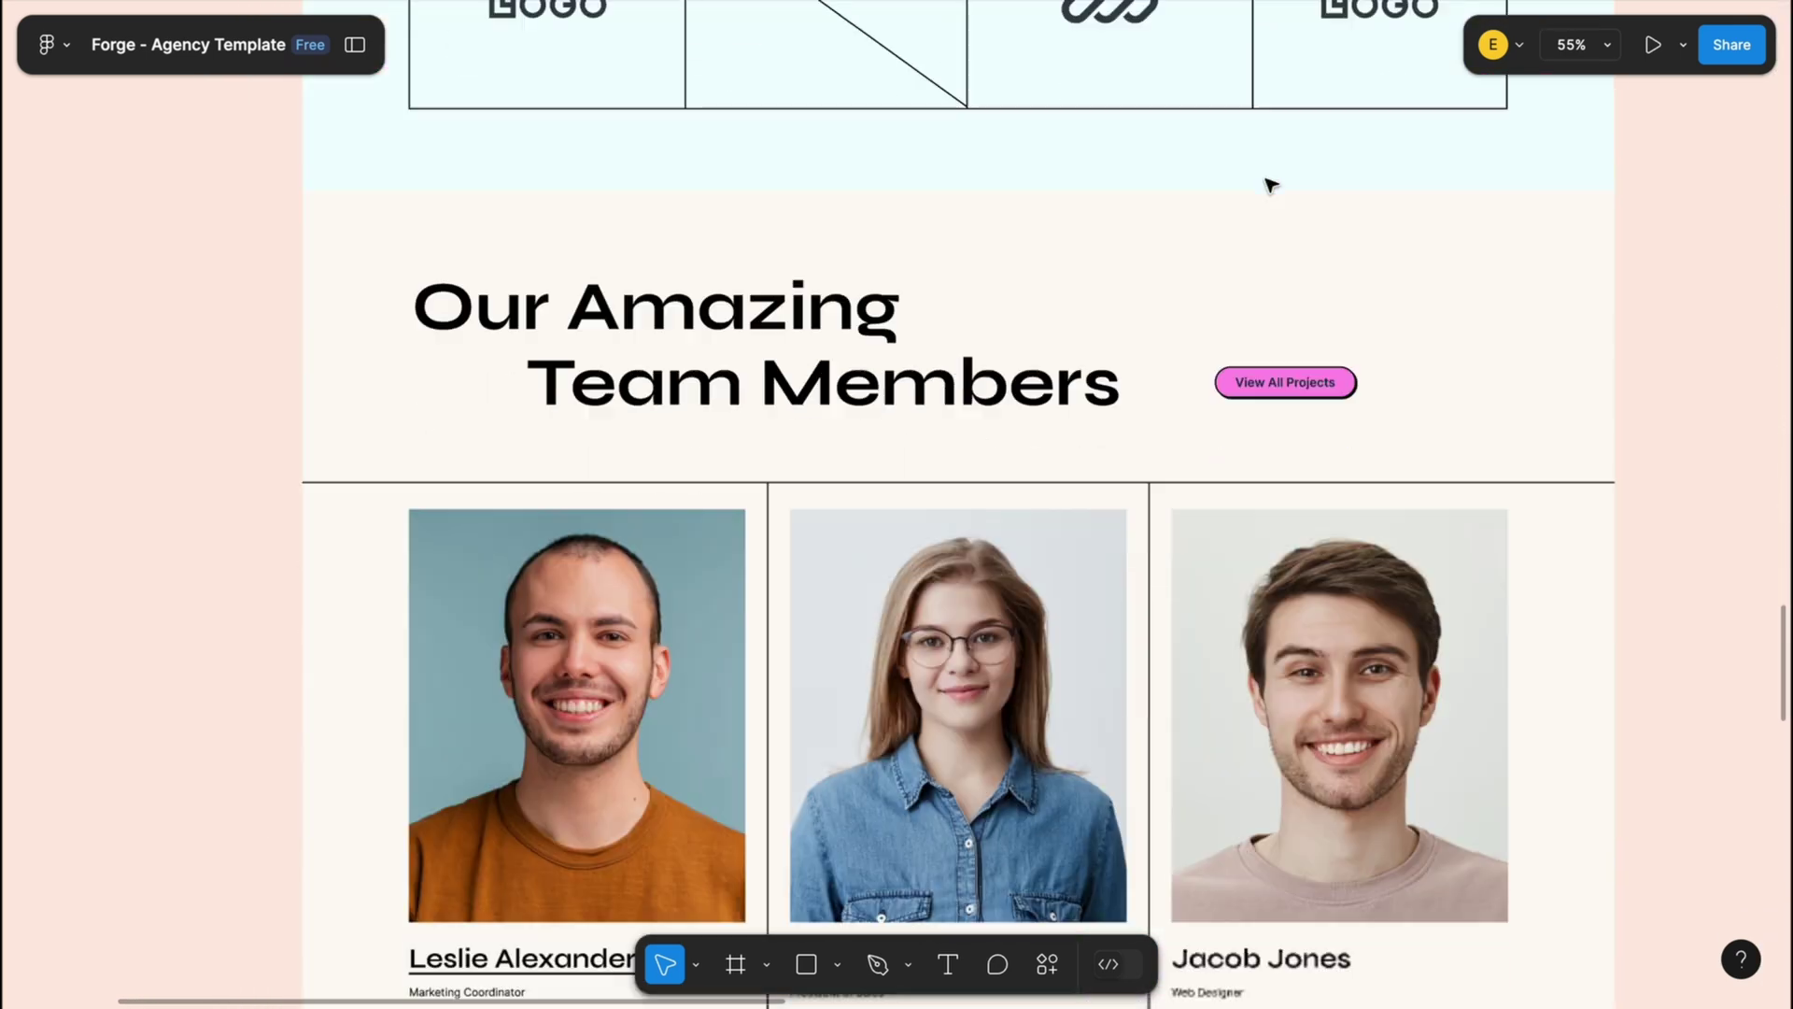
scroll(1269, 184, down, 5)
scroll(1270, 184, down, 5)
scroll(1270, 184, down, 1)
scroll(1269, 184, up, 5)
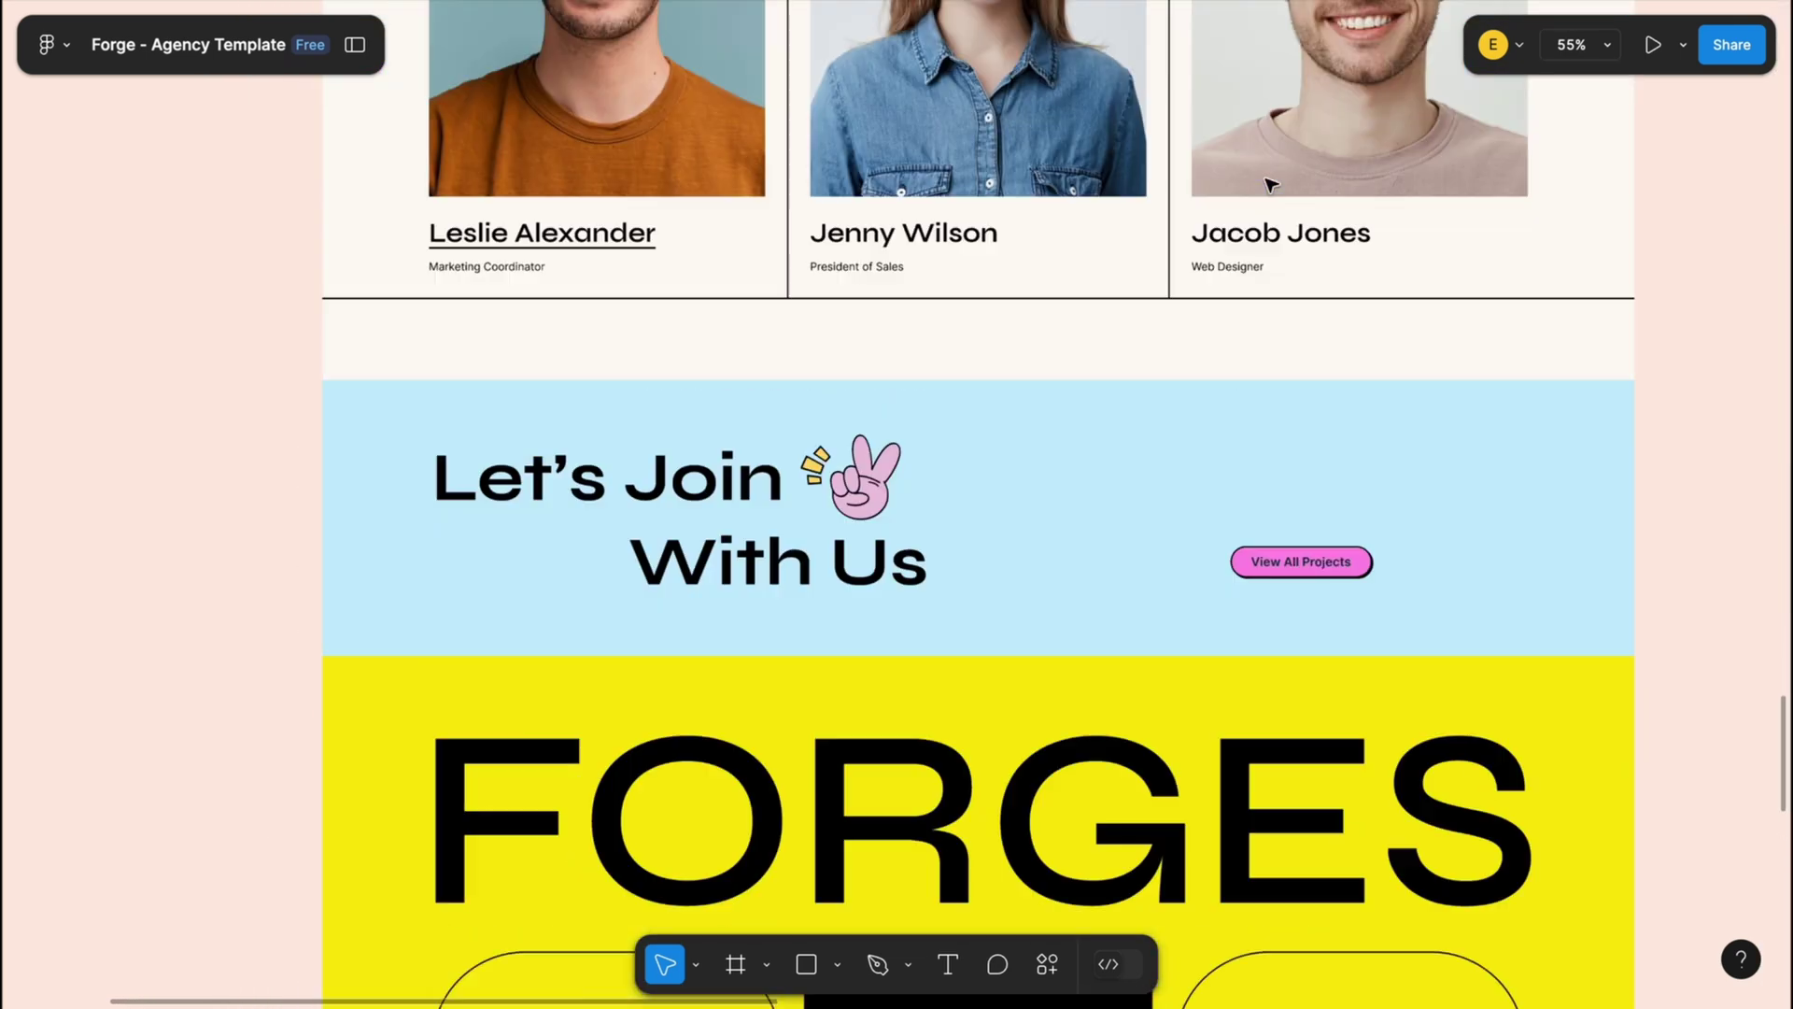
scroll(1271, 184, up, 4)
scroll(1269, 184, up, 1)
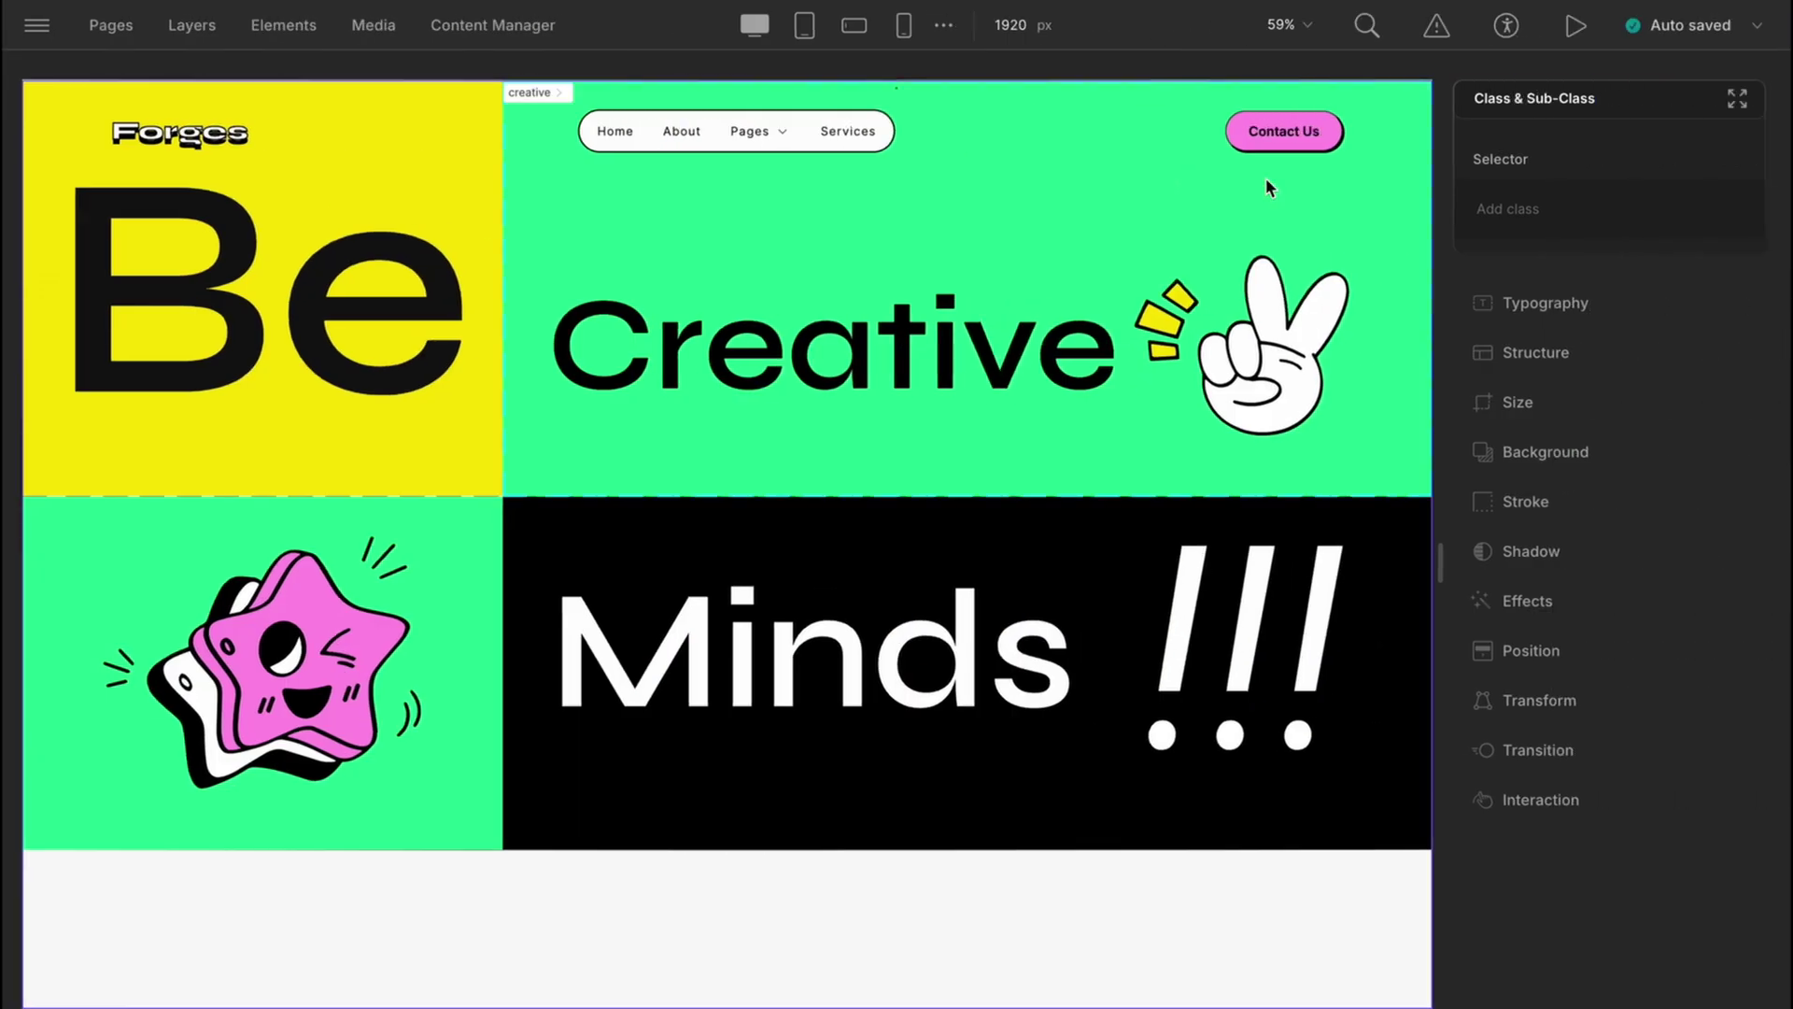
Step: Add a Section with a Container below the hero and remove the container's max width
click(189, 24)
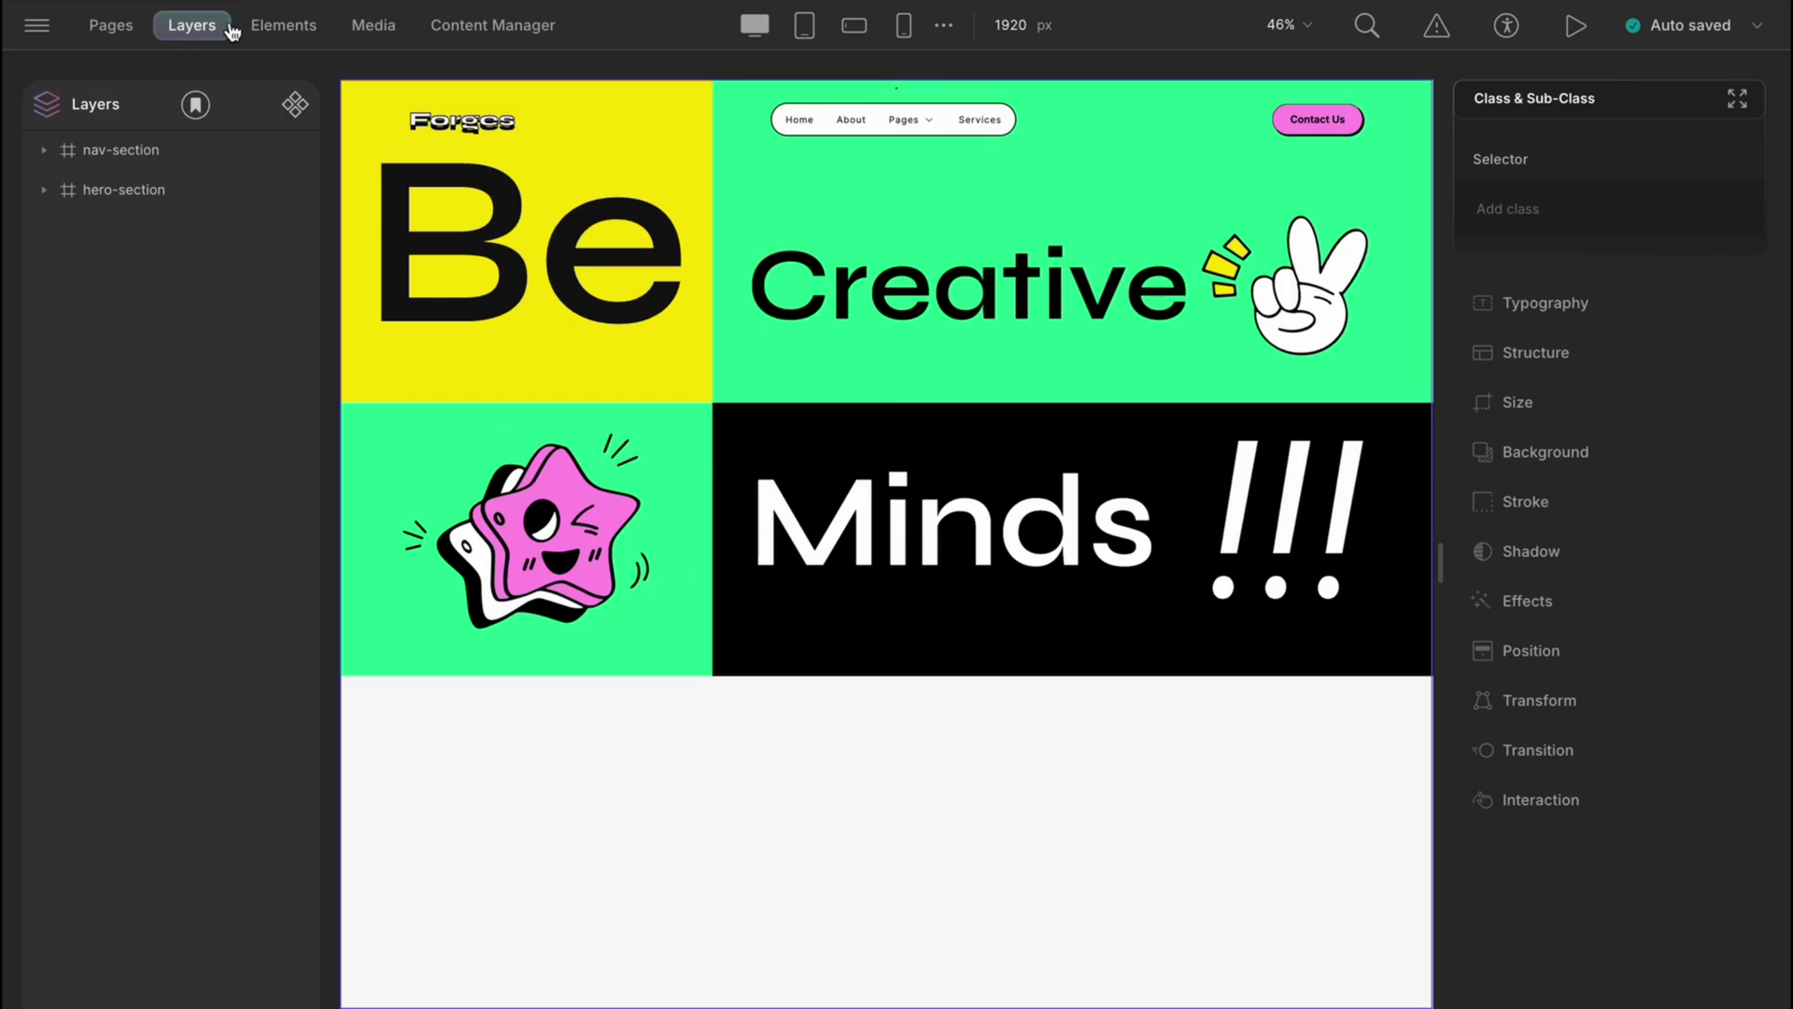
click(267, 28)
click(75, 245)
click(162, 245)
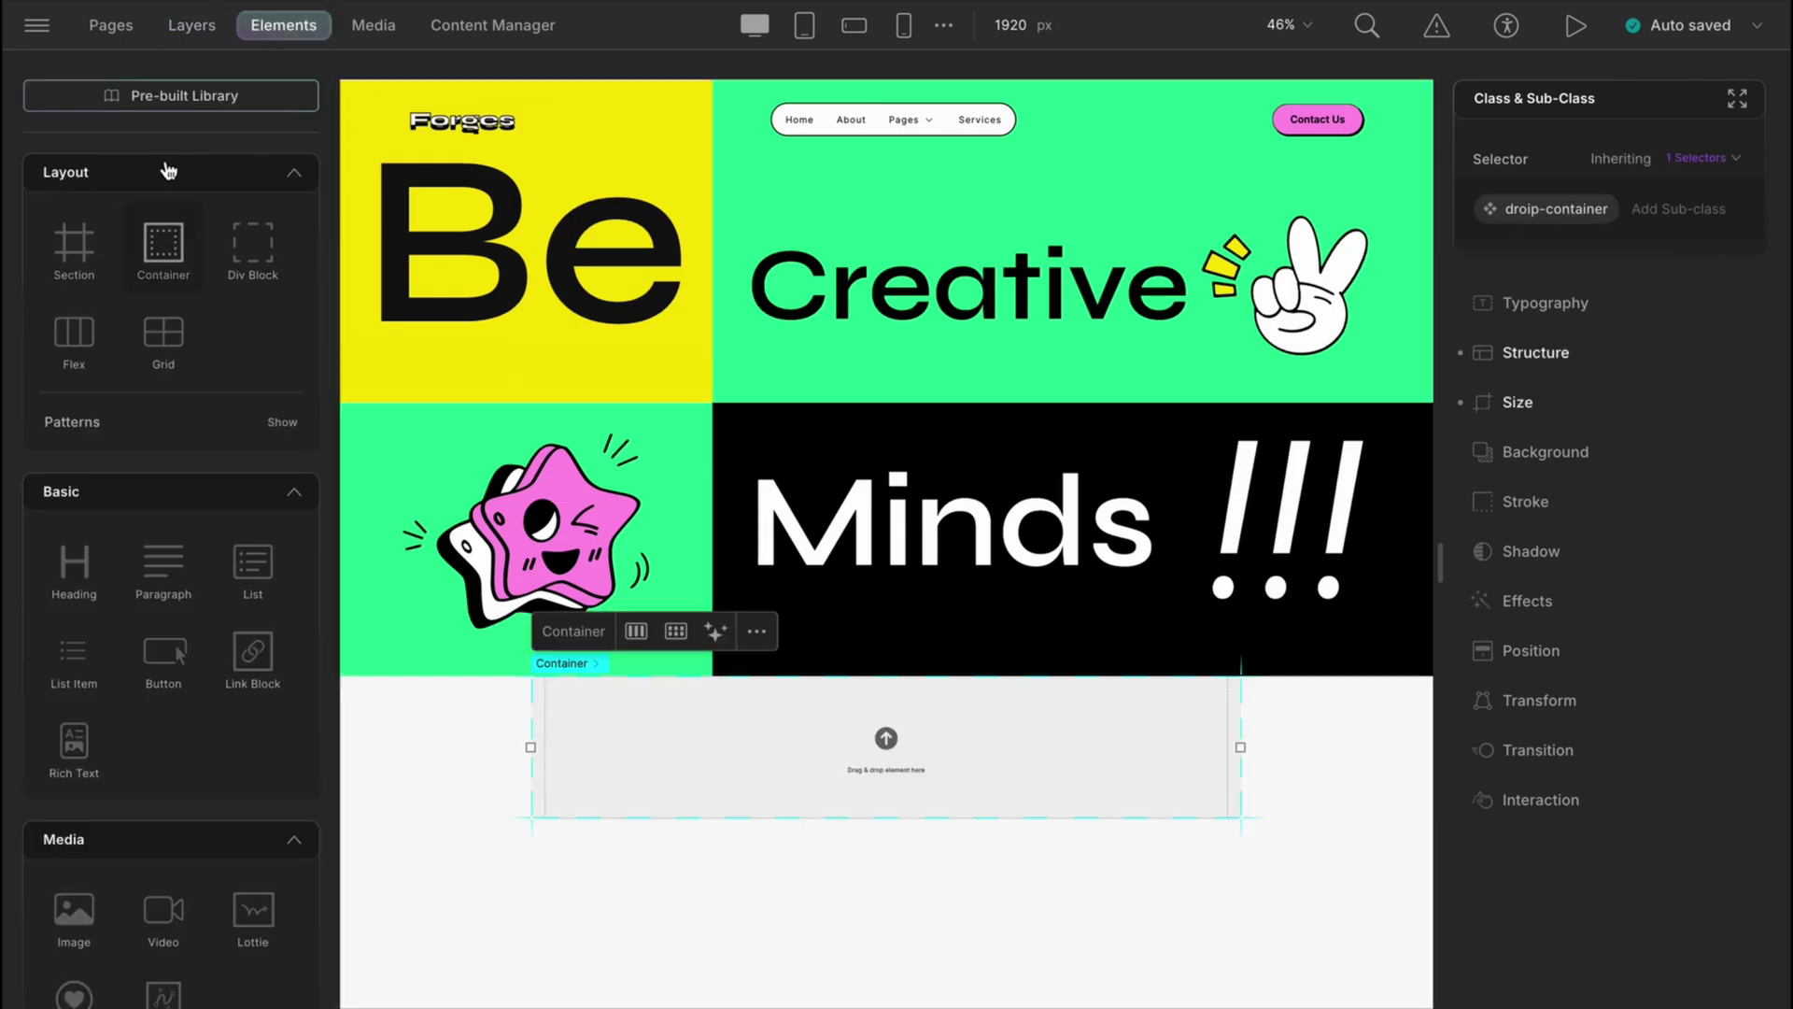
click(190, 26)
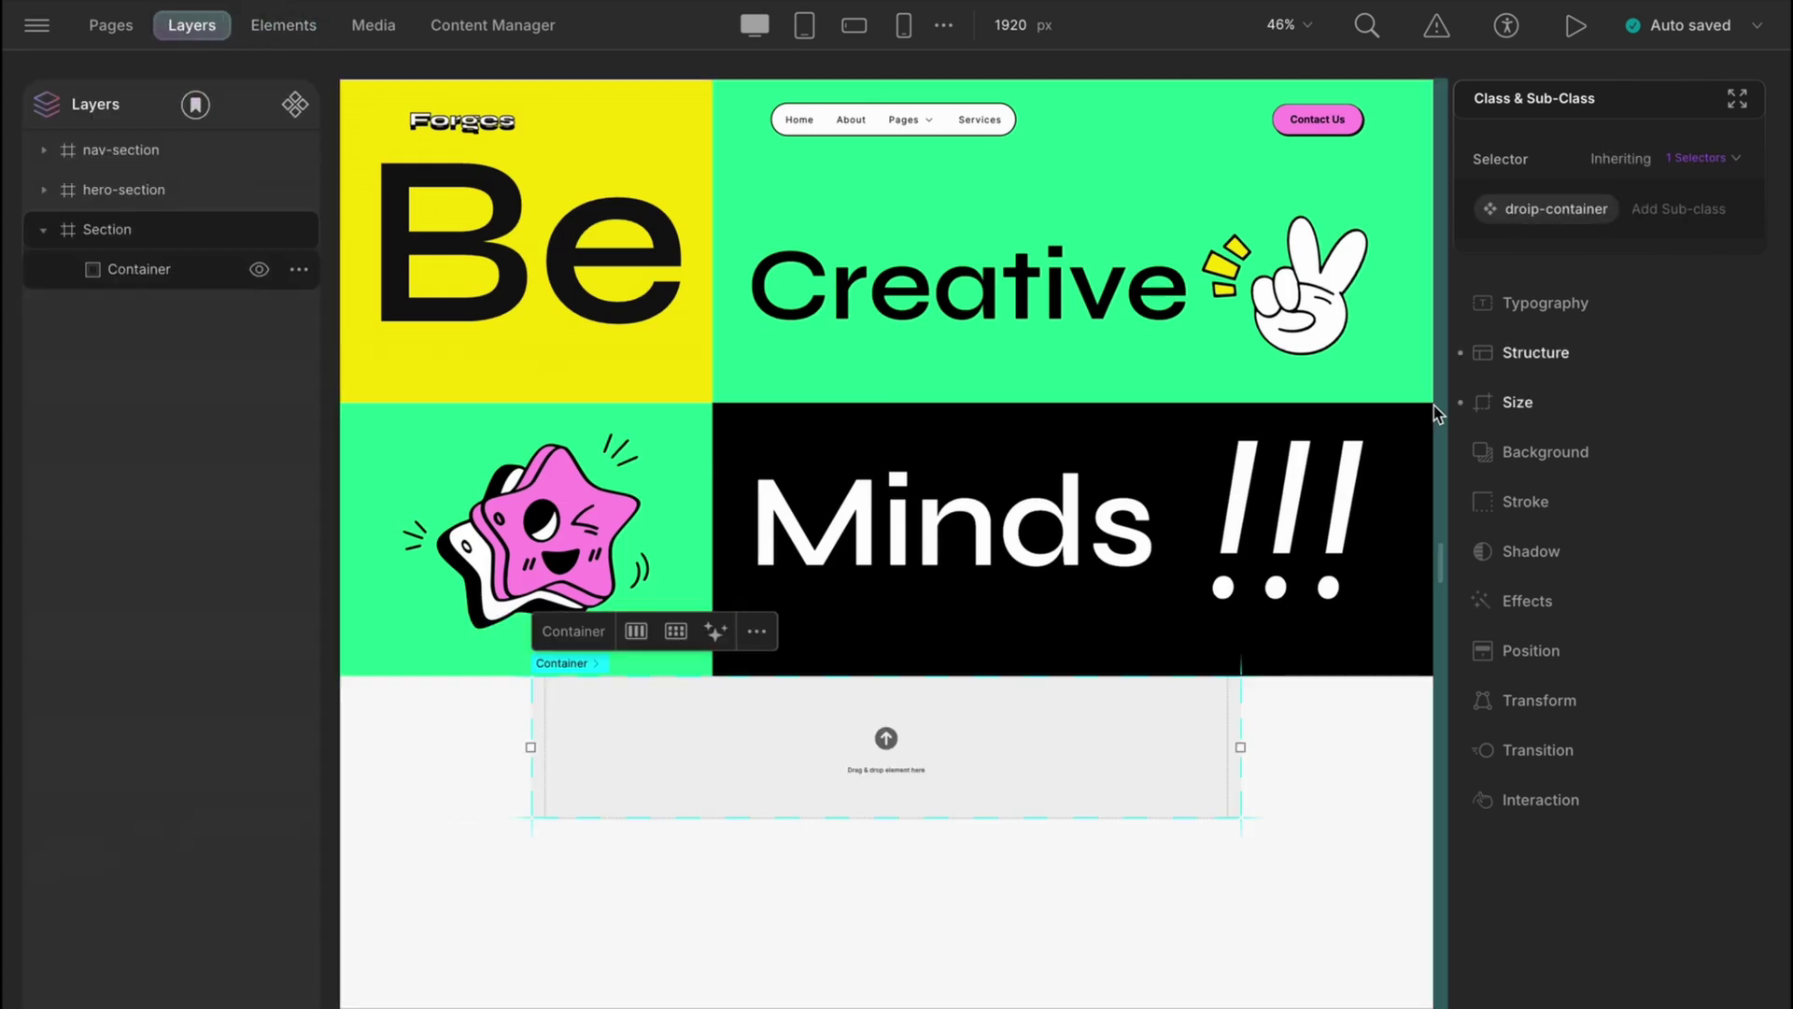
click(1514, 406)
click(1572, 653)
click(1563, 841)
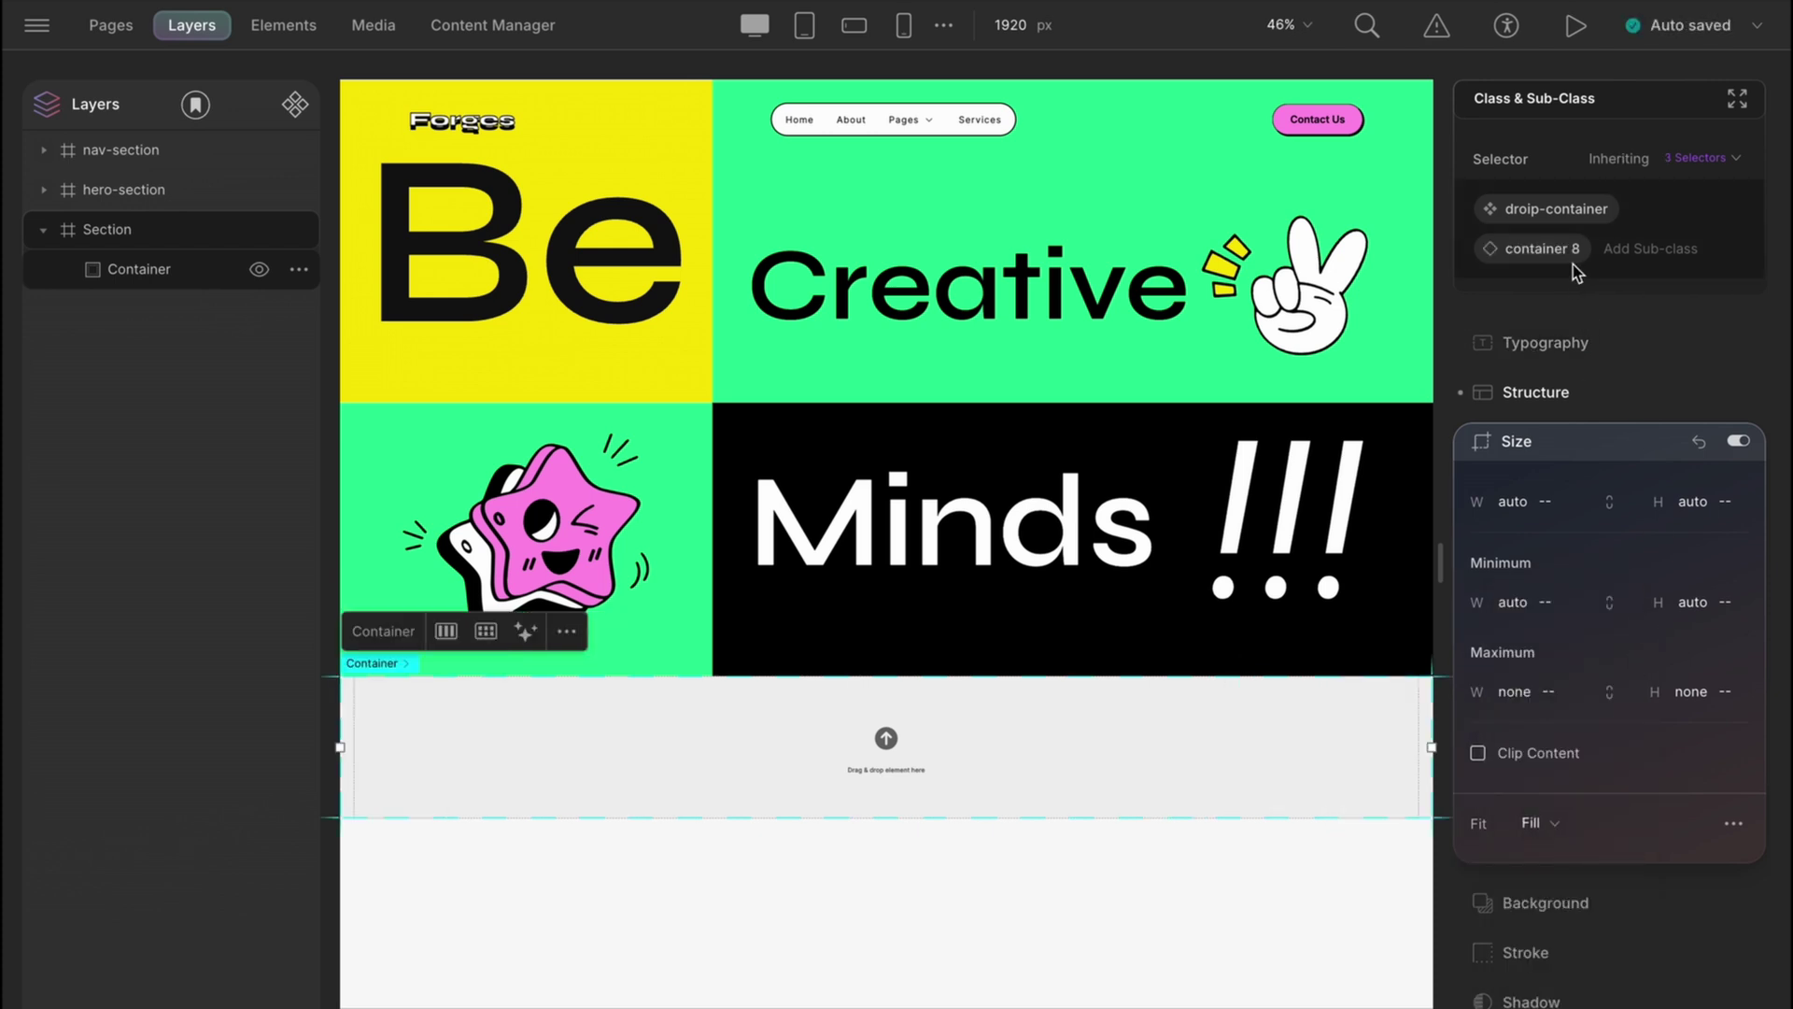
mouse_move(1535, 249)
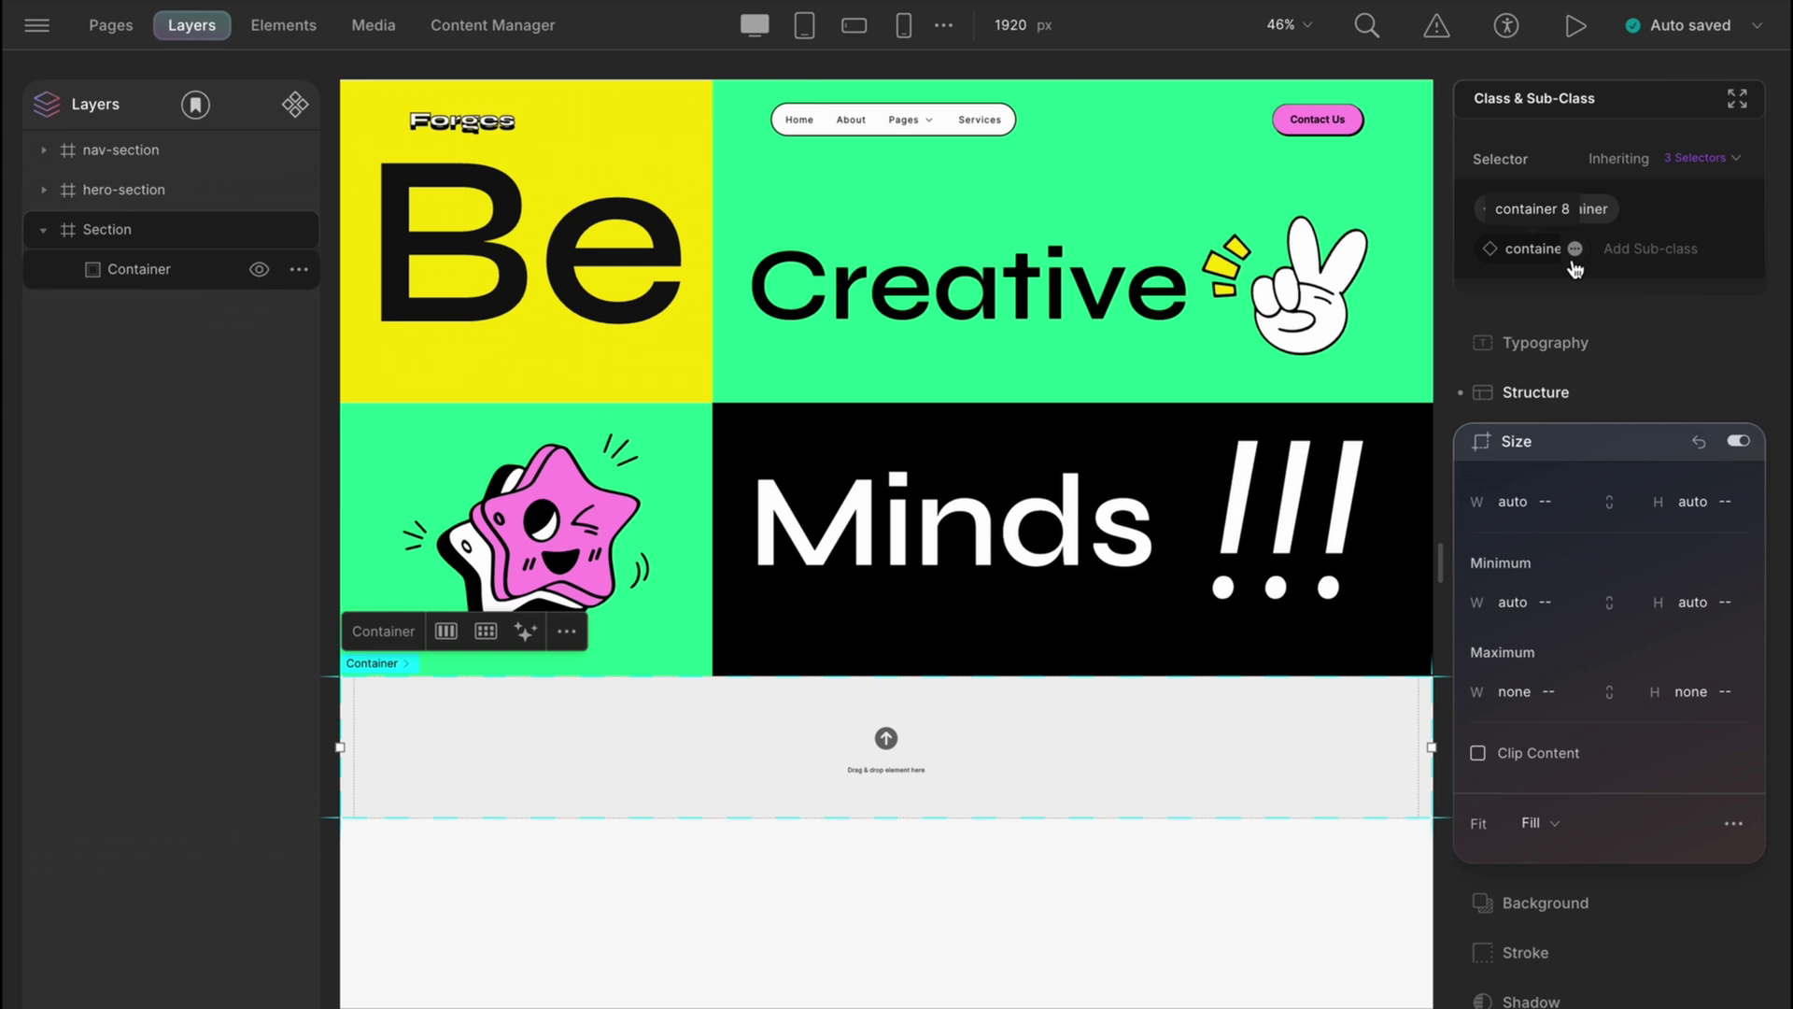
Step: Give the container sub-class container-pad-1 and 70 px top and bottom padding
click(1633, 248)
text(container-pa)
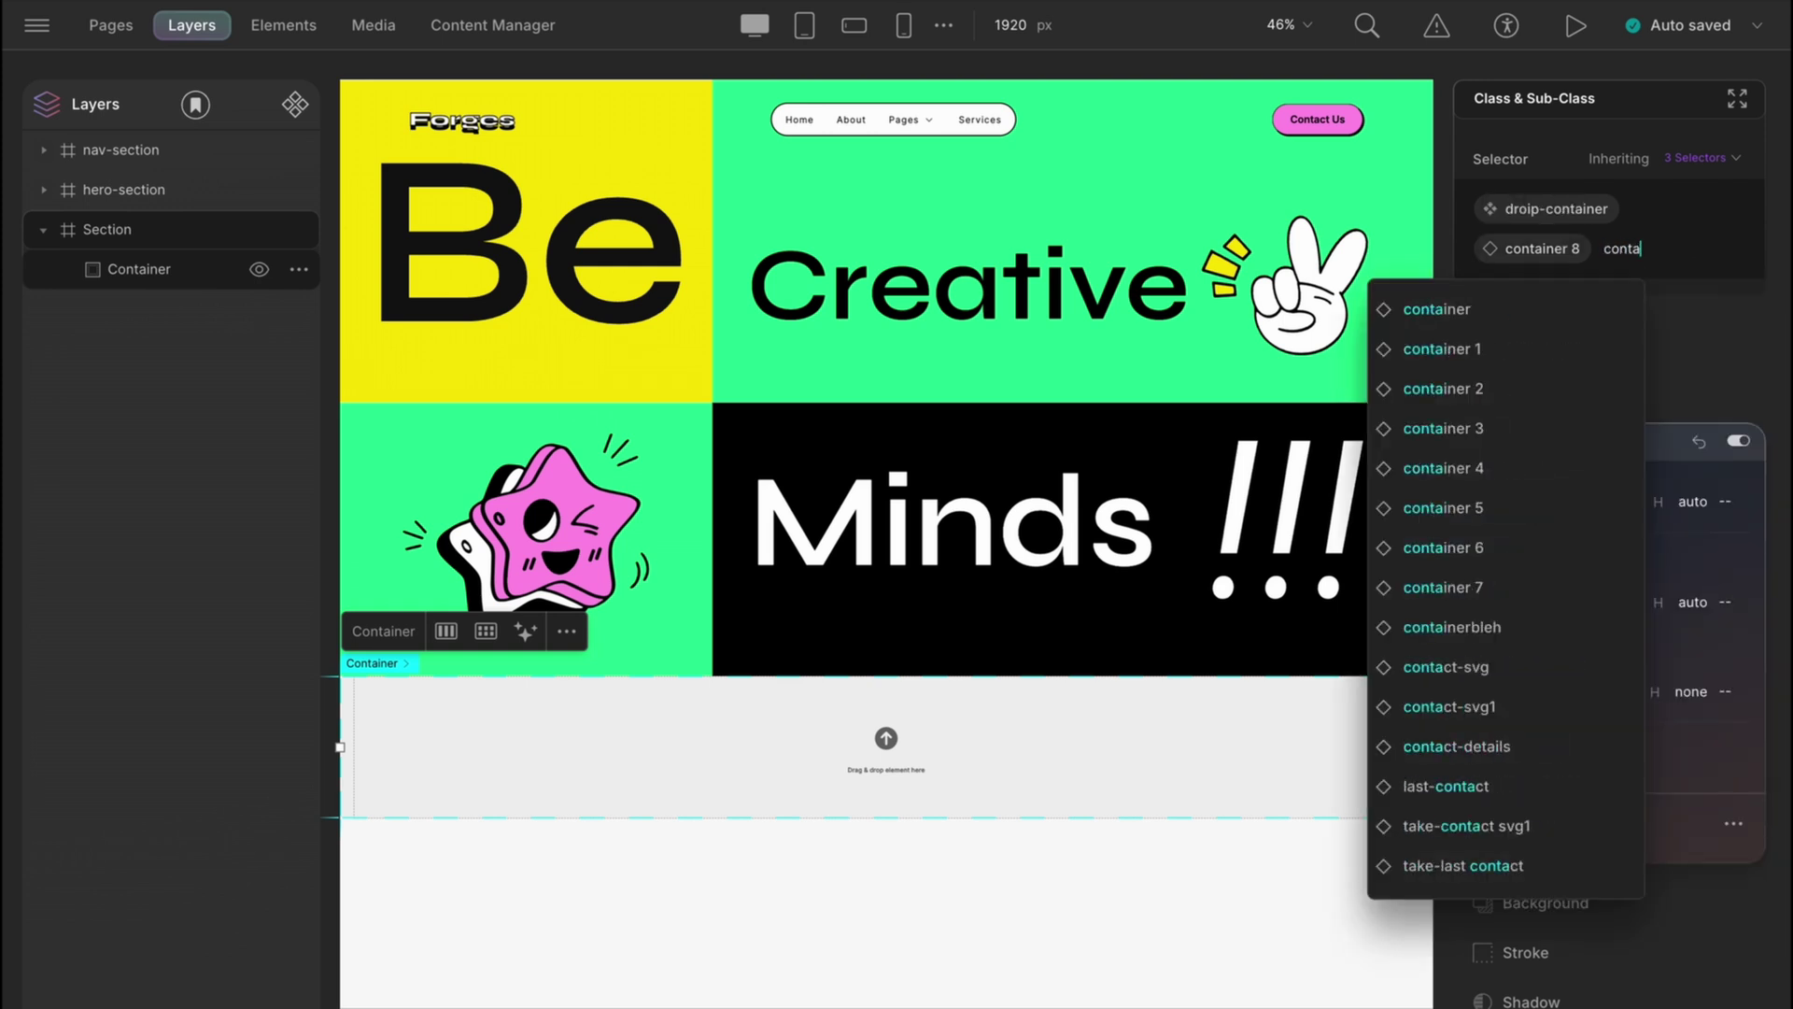
key(Return)
click(1602, 432)
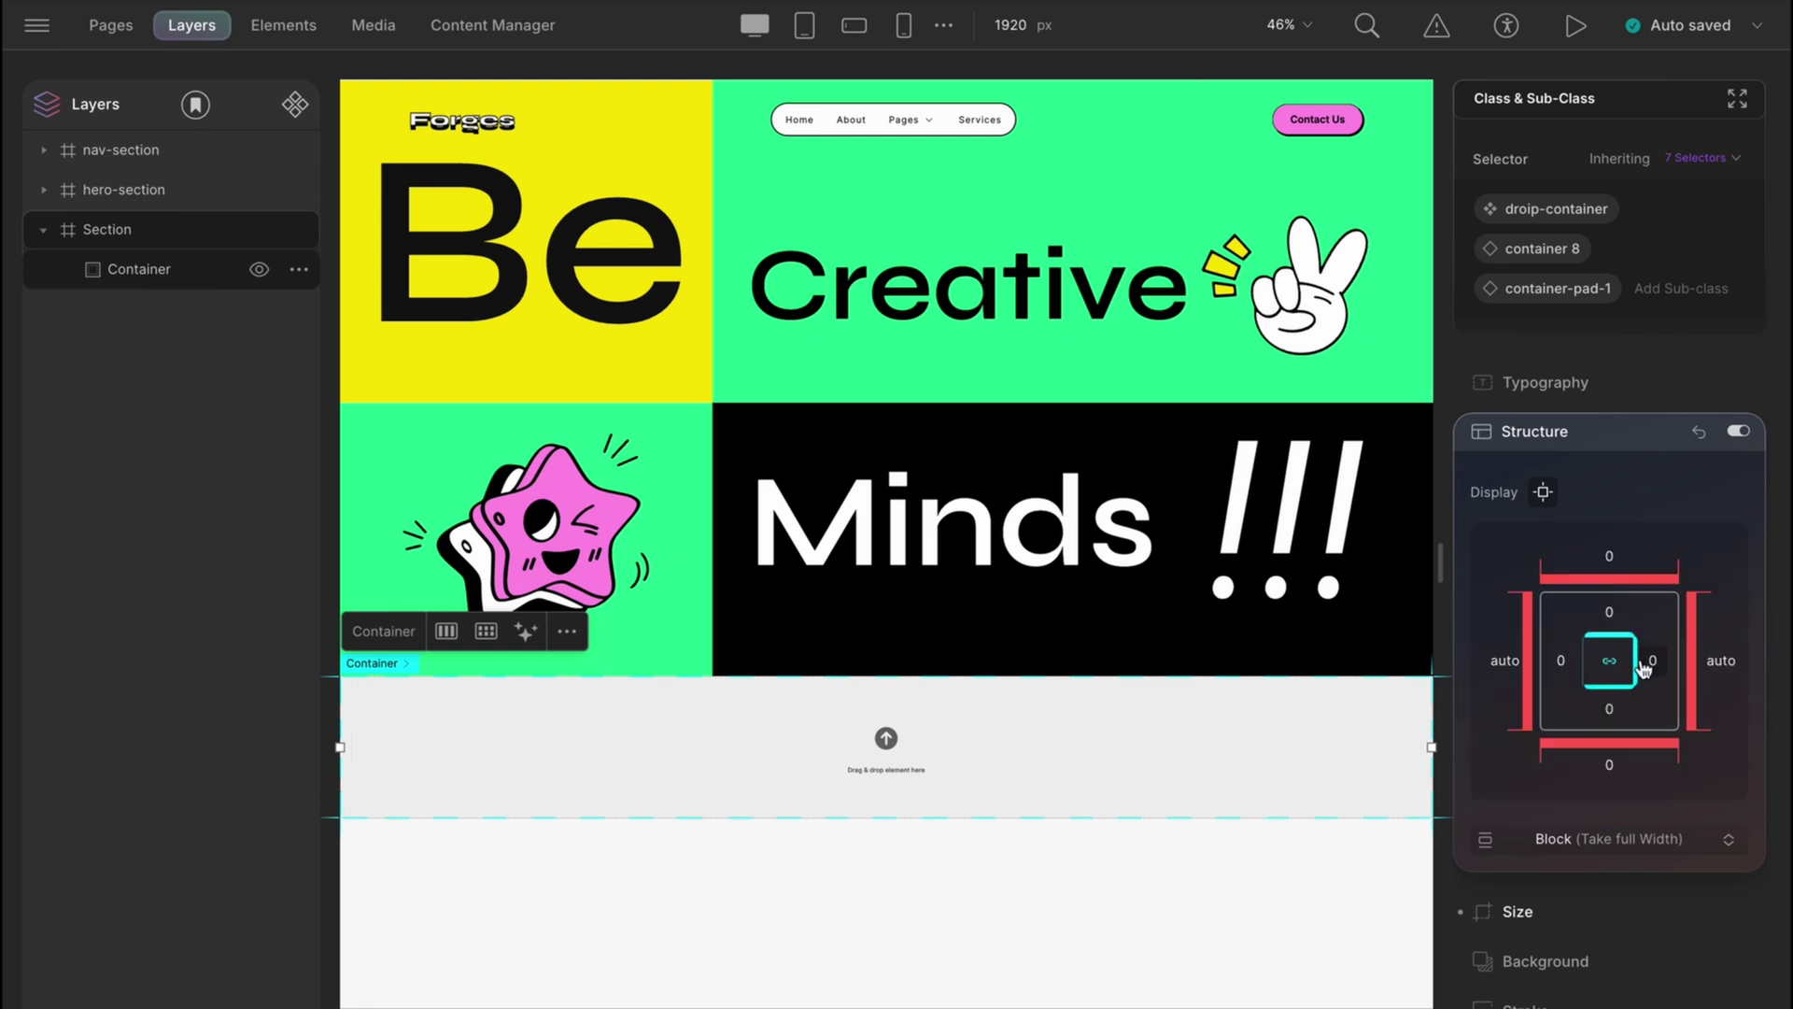
click(1608, 611)
text(70)
key(Return)
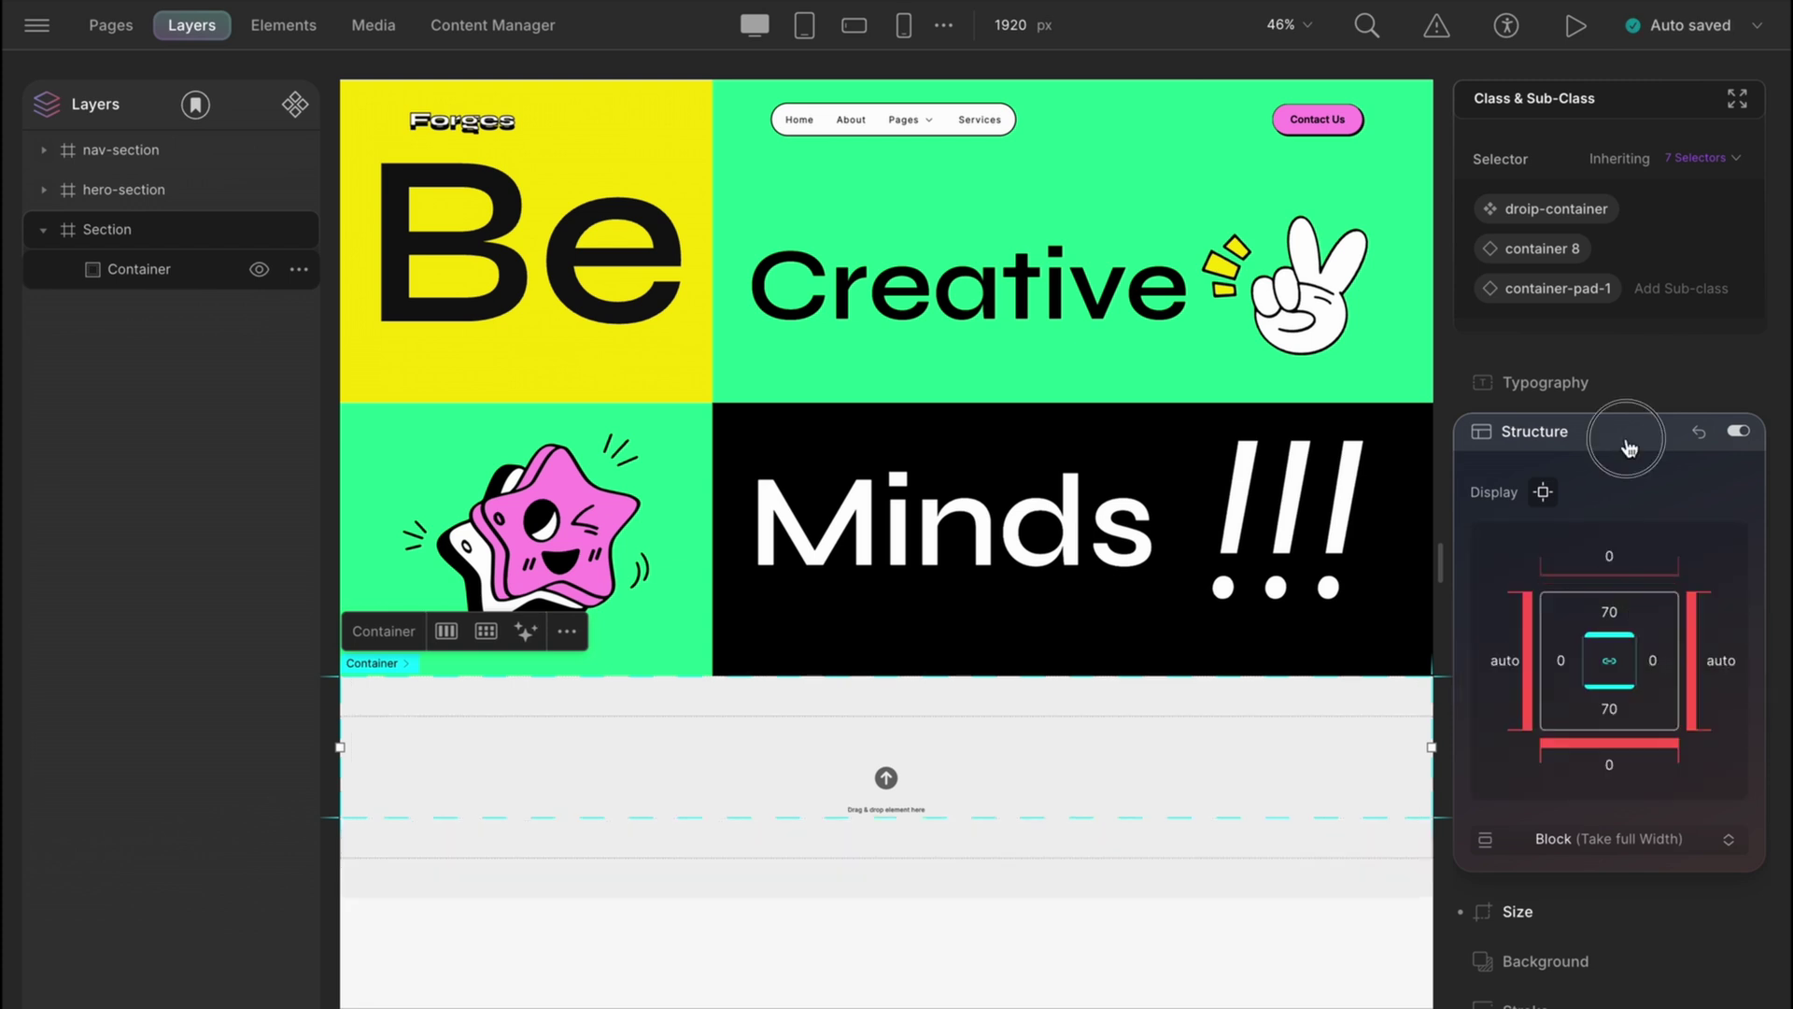
Step: Add two div blocks to the container and name them title and project-displays
click(1612, 431)
click(284, 24)
click(253, 246)
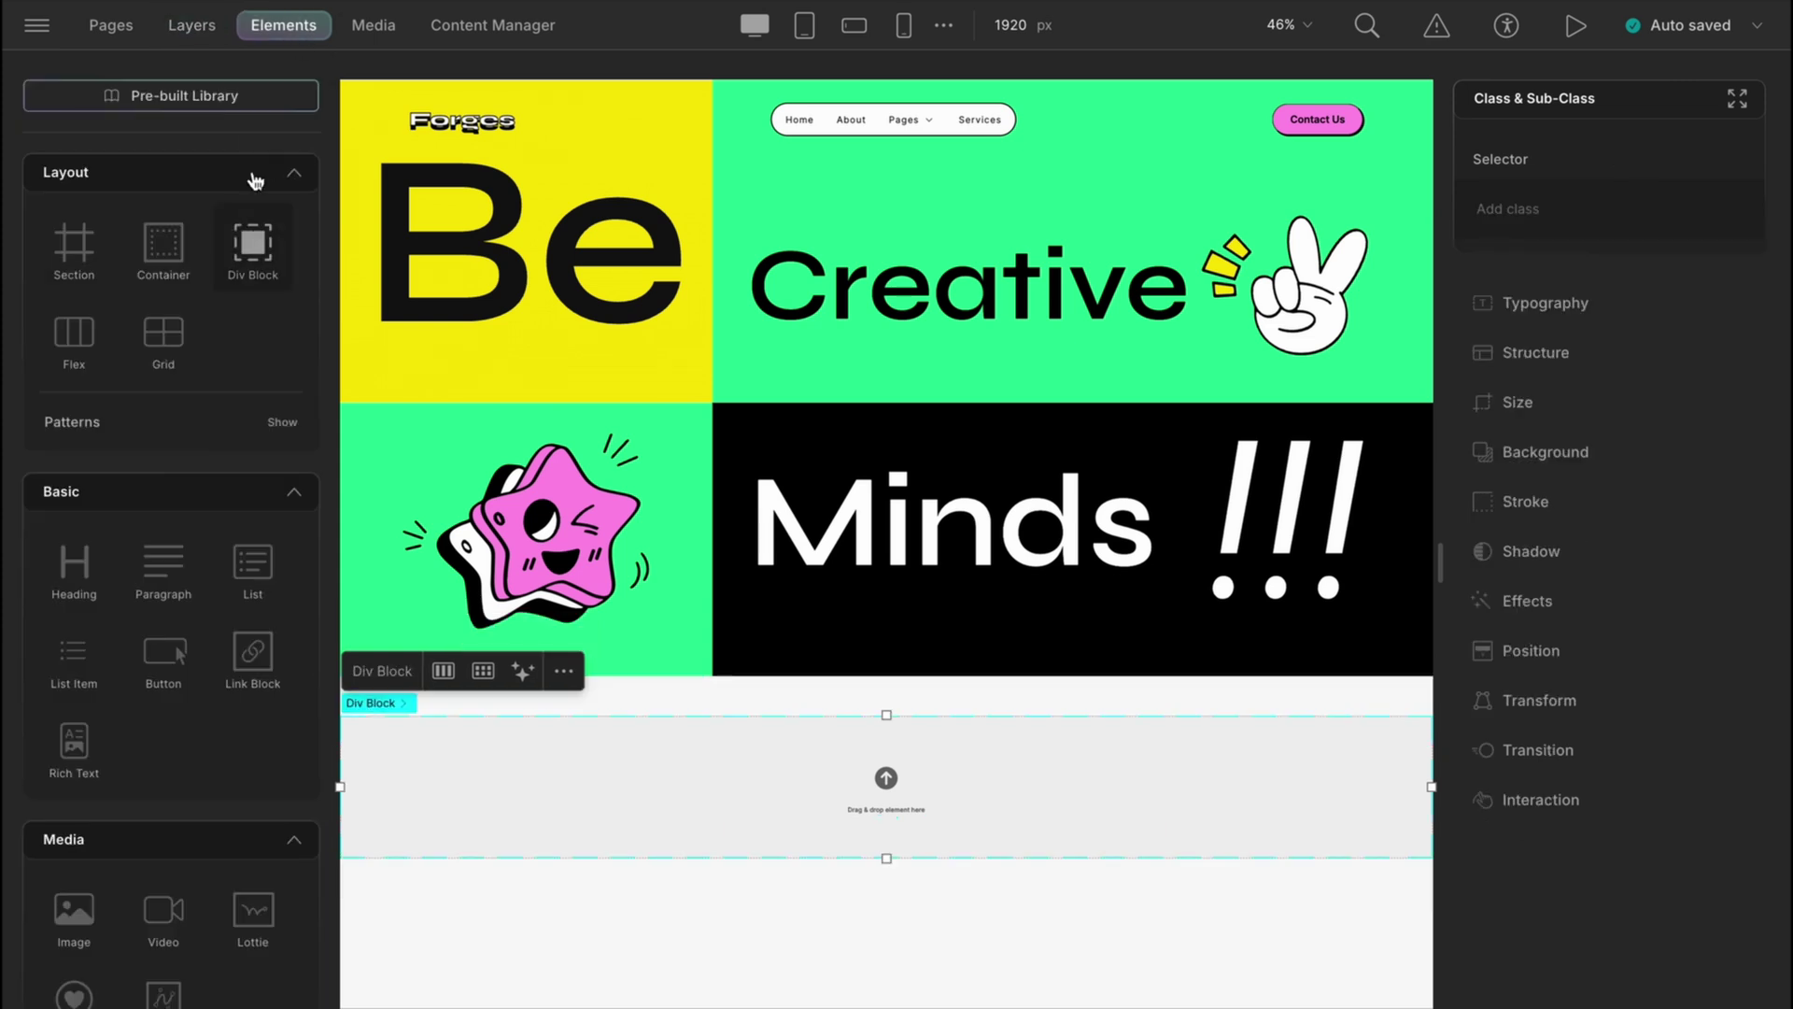
click(192, 23)
click(197, 309)
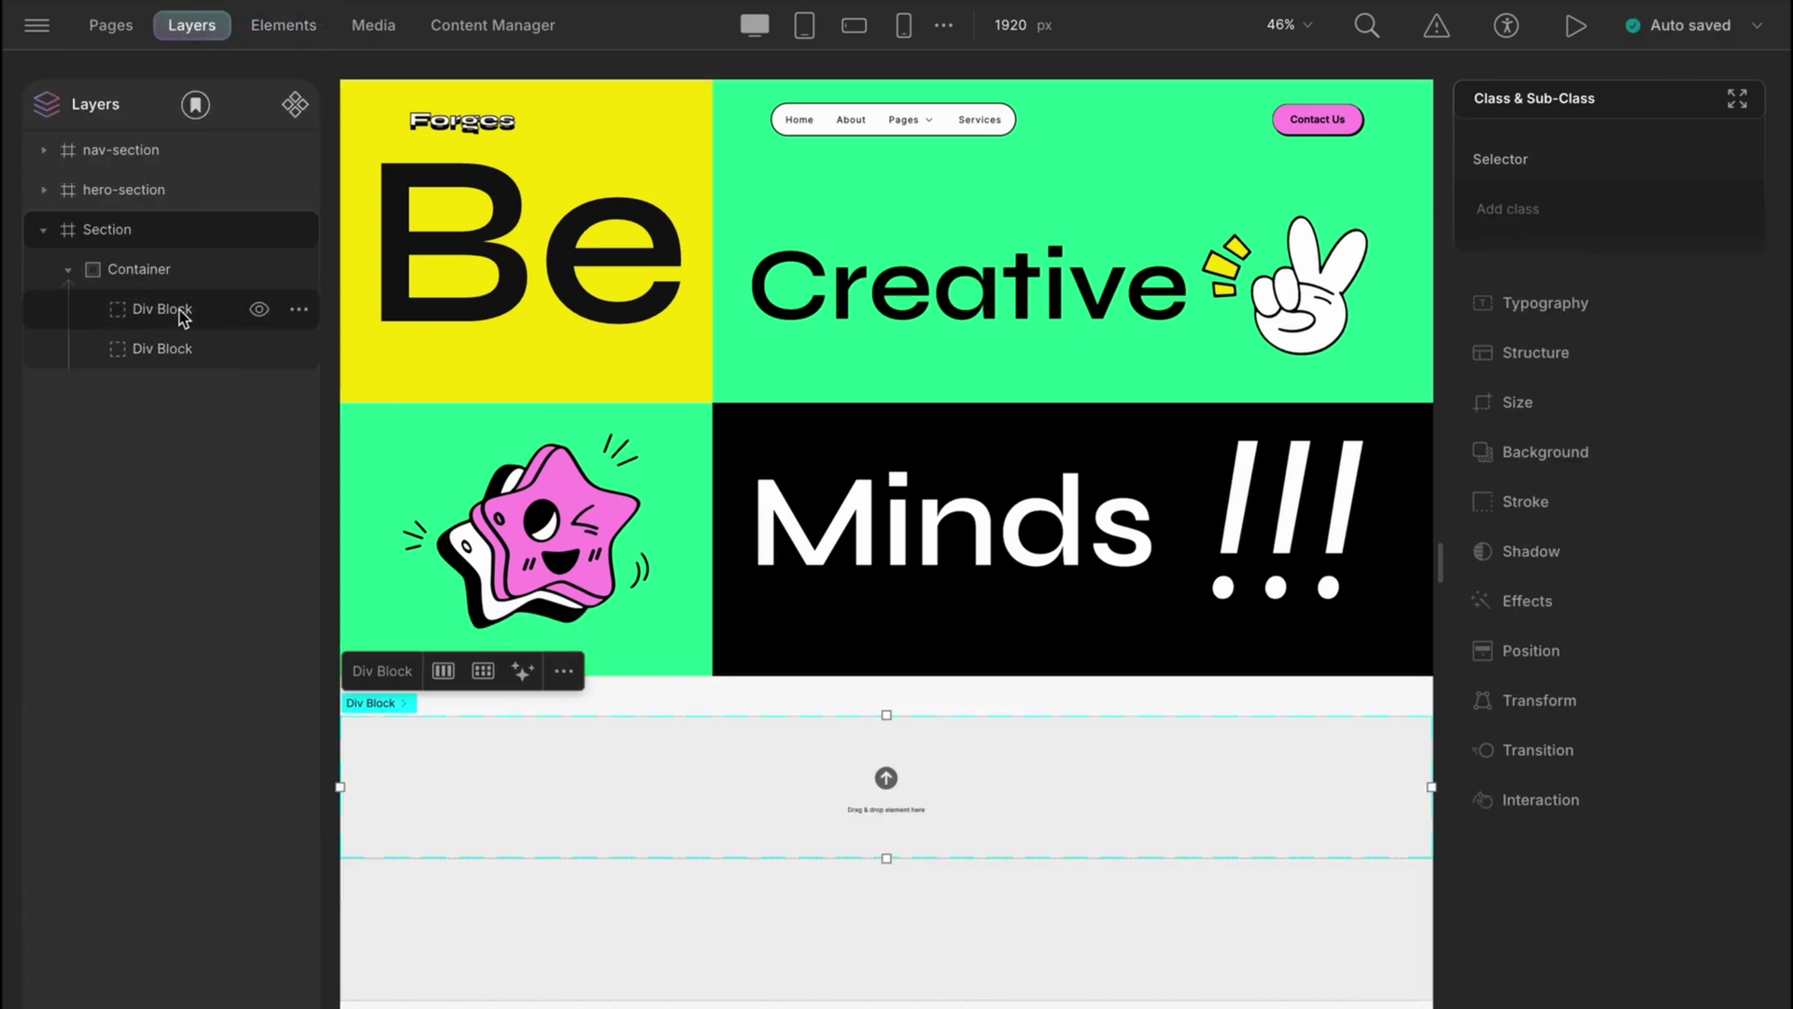
double_click(182, 312)
text(title)
double_click(157, 354)
text(project-displ)
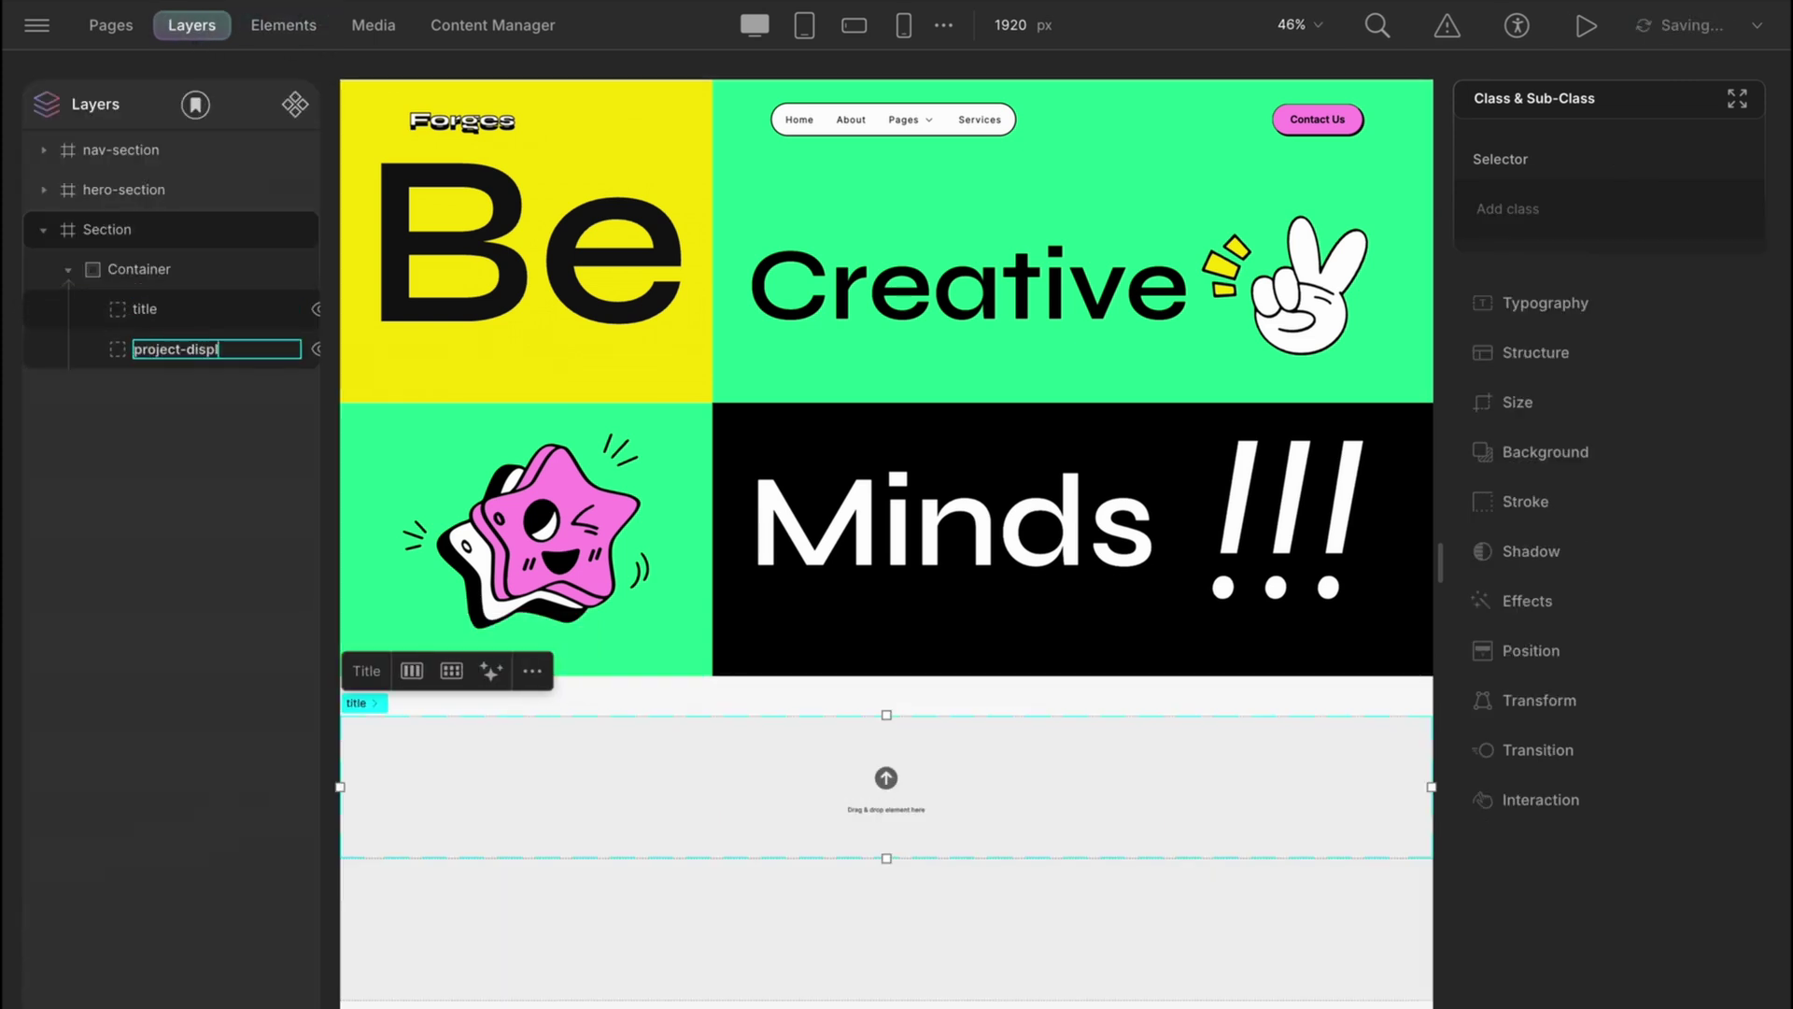
text(ays)
key(Return)
Step: Nest a div block named words inside the title block
click(283, 24)
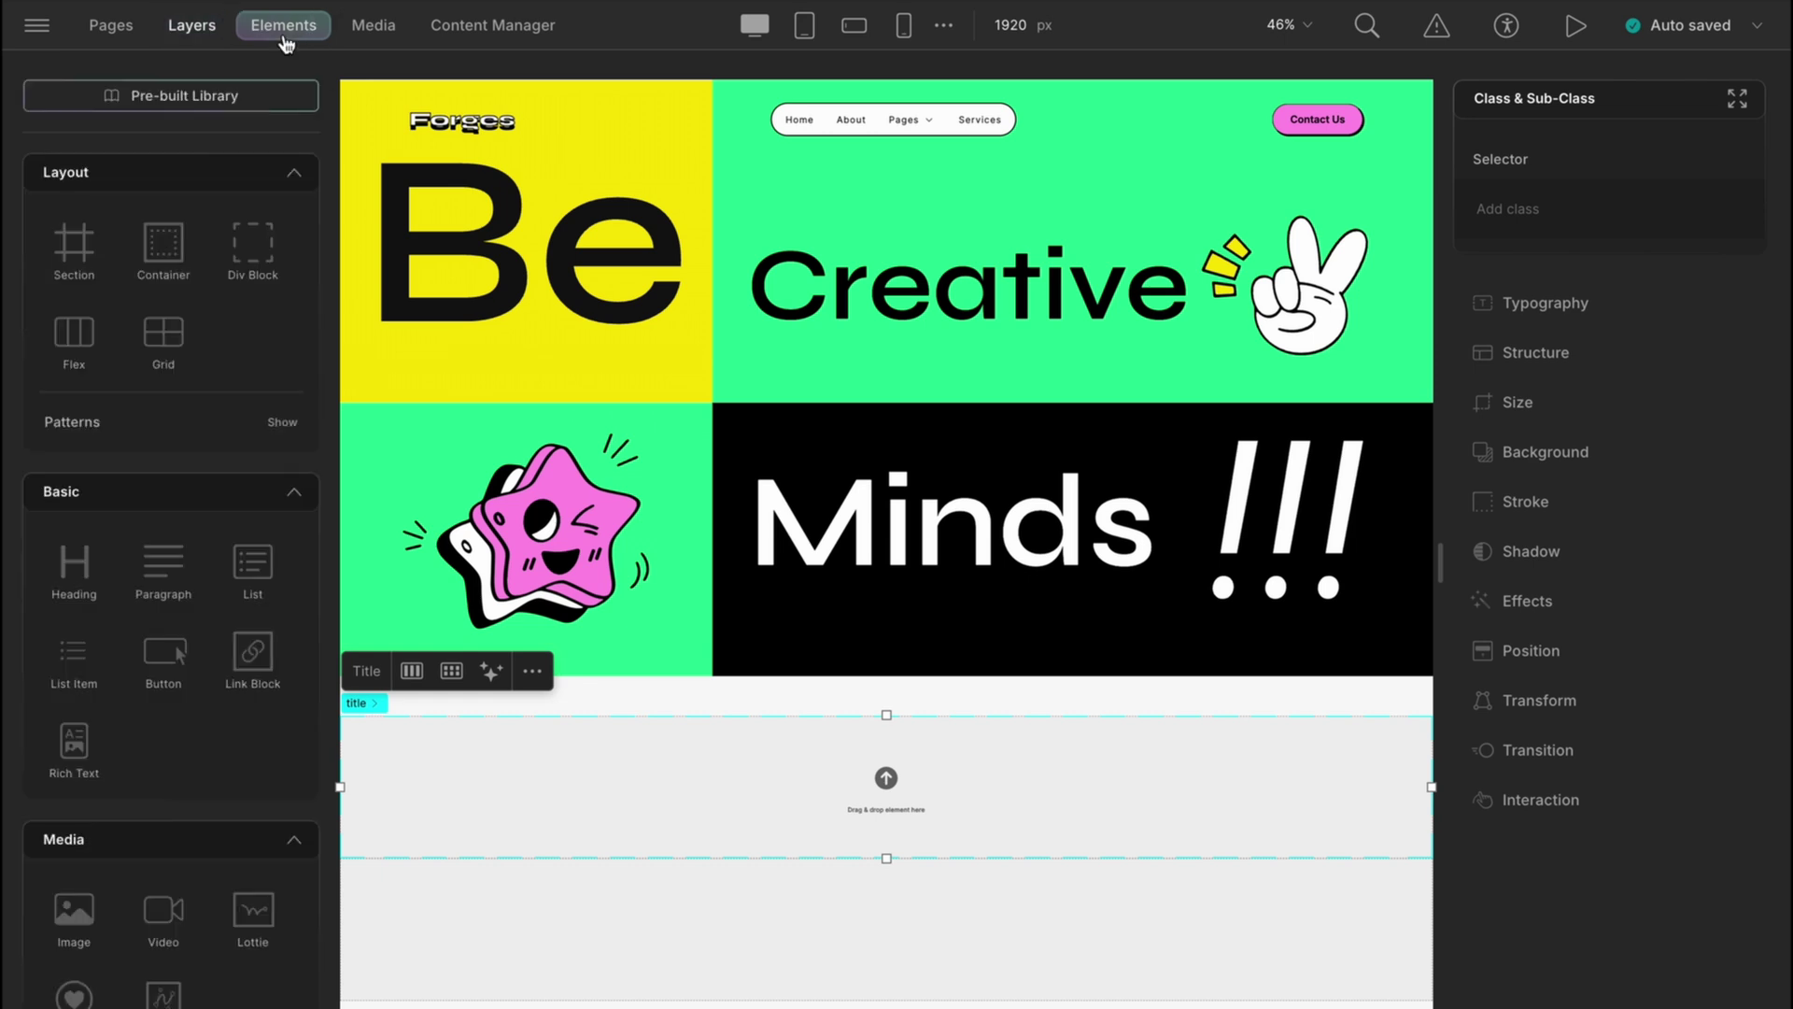
click(256, 239)
click(192, 24)
double_click(177, 348)
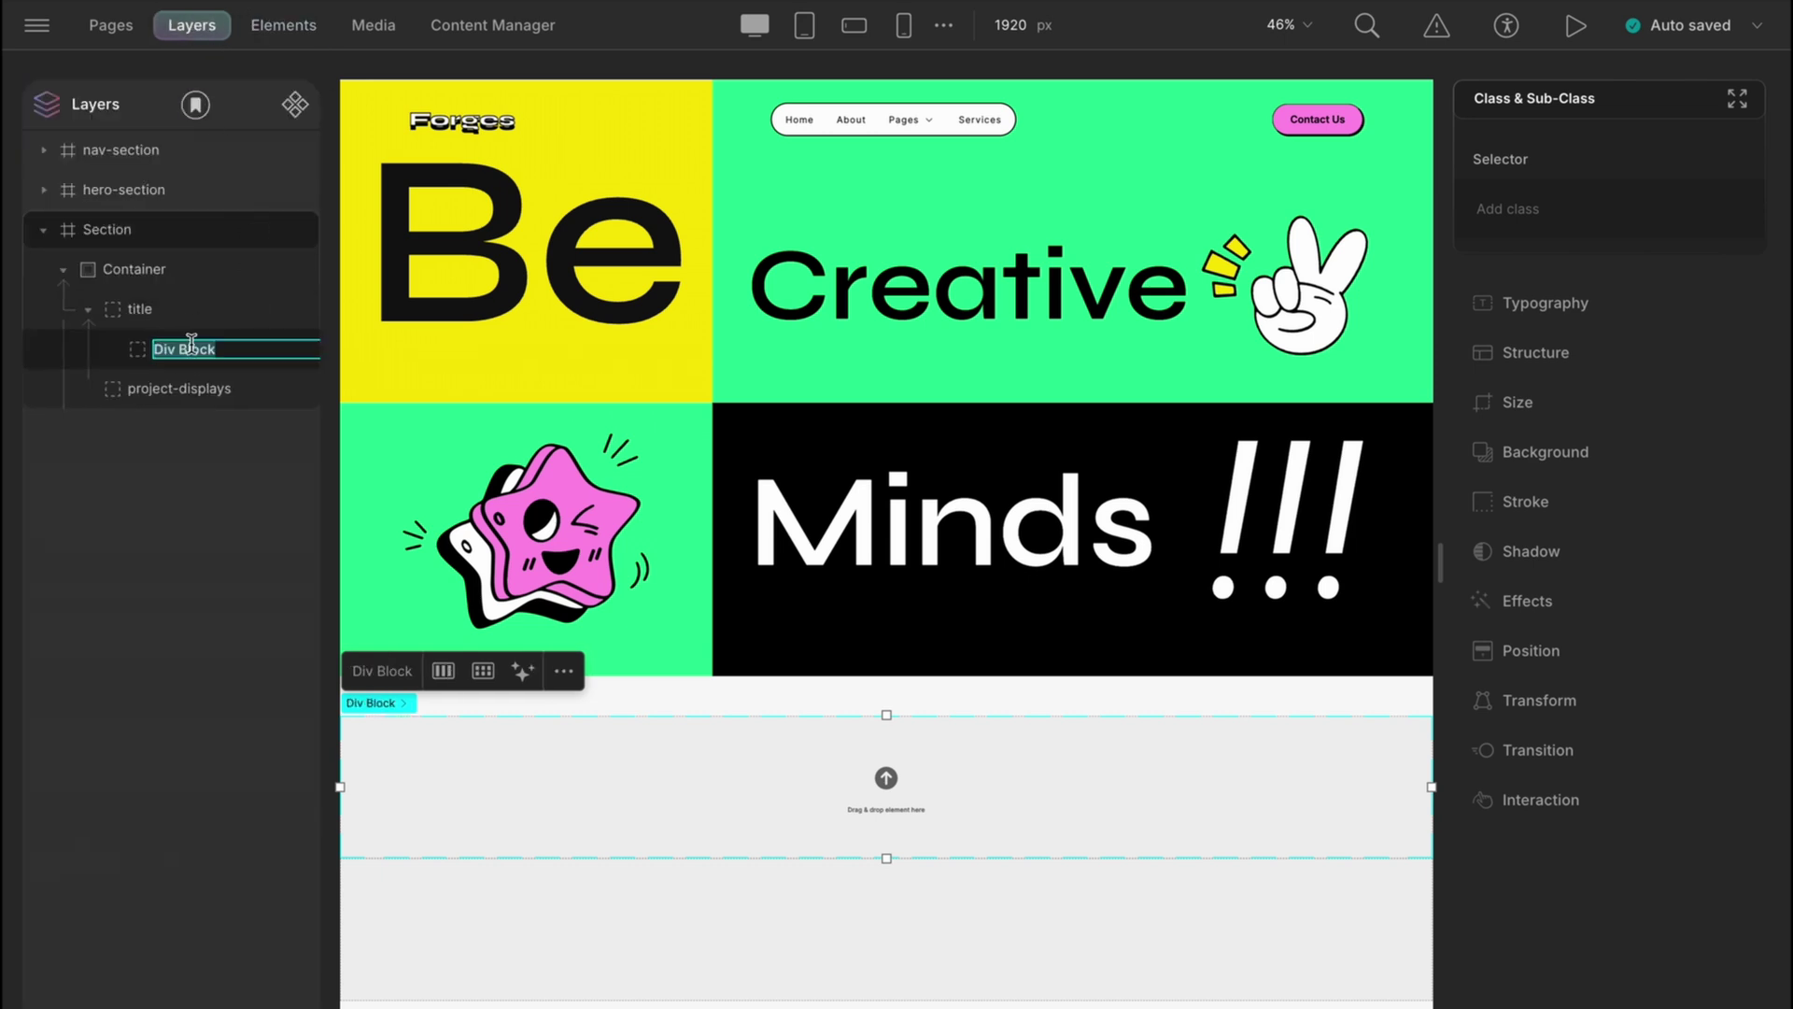
text(words)
key(Return)
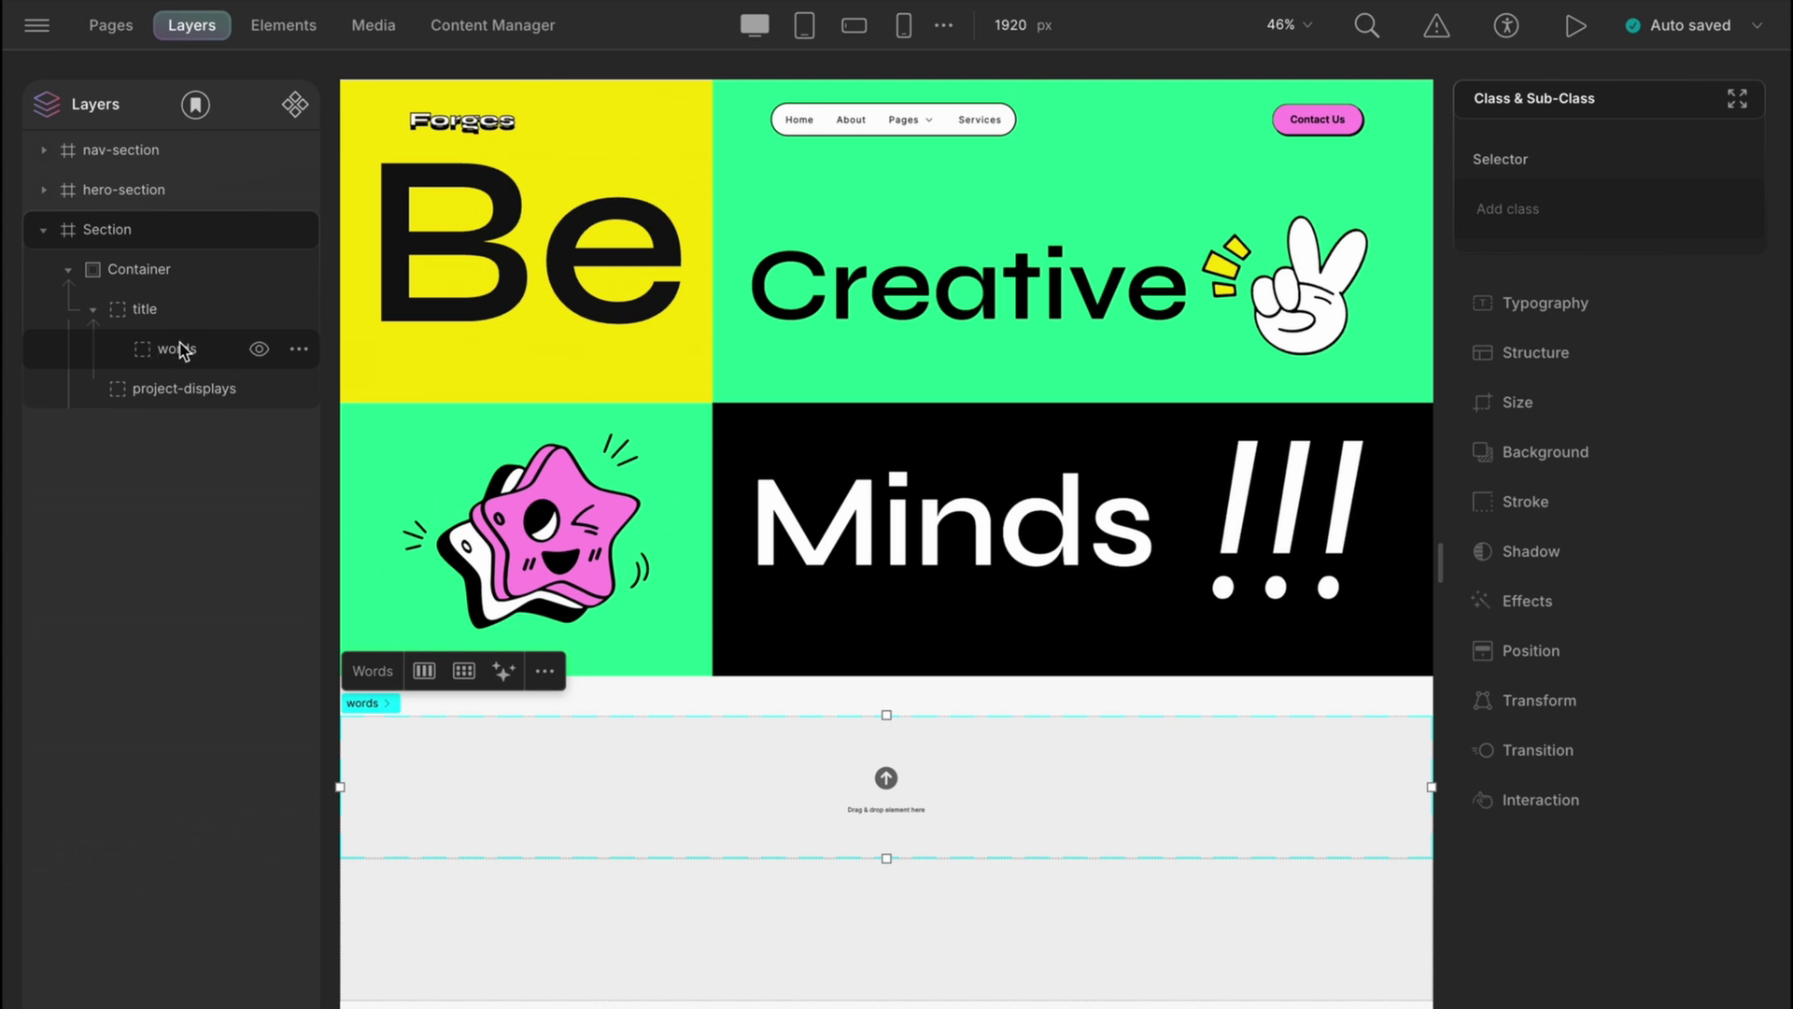
Step: Add a heading inside the words block with a top margin of 0
click(285, 27)
click(73, 568)
click(190, 25)
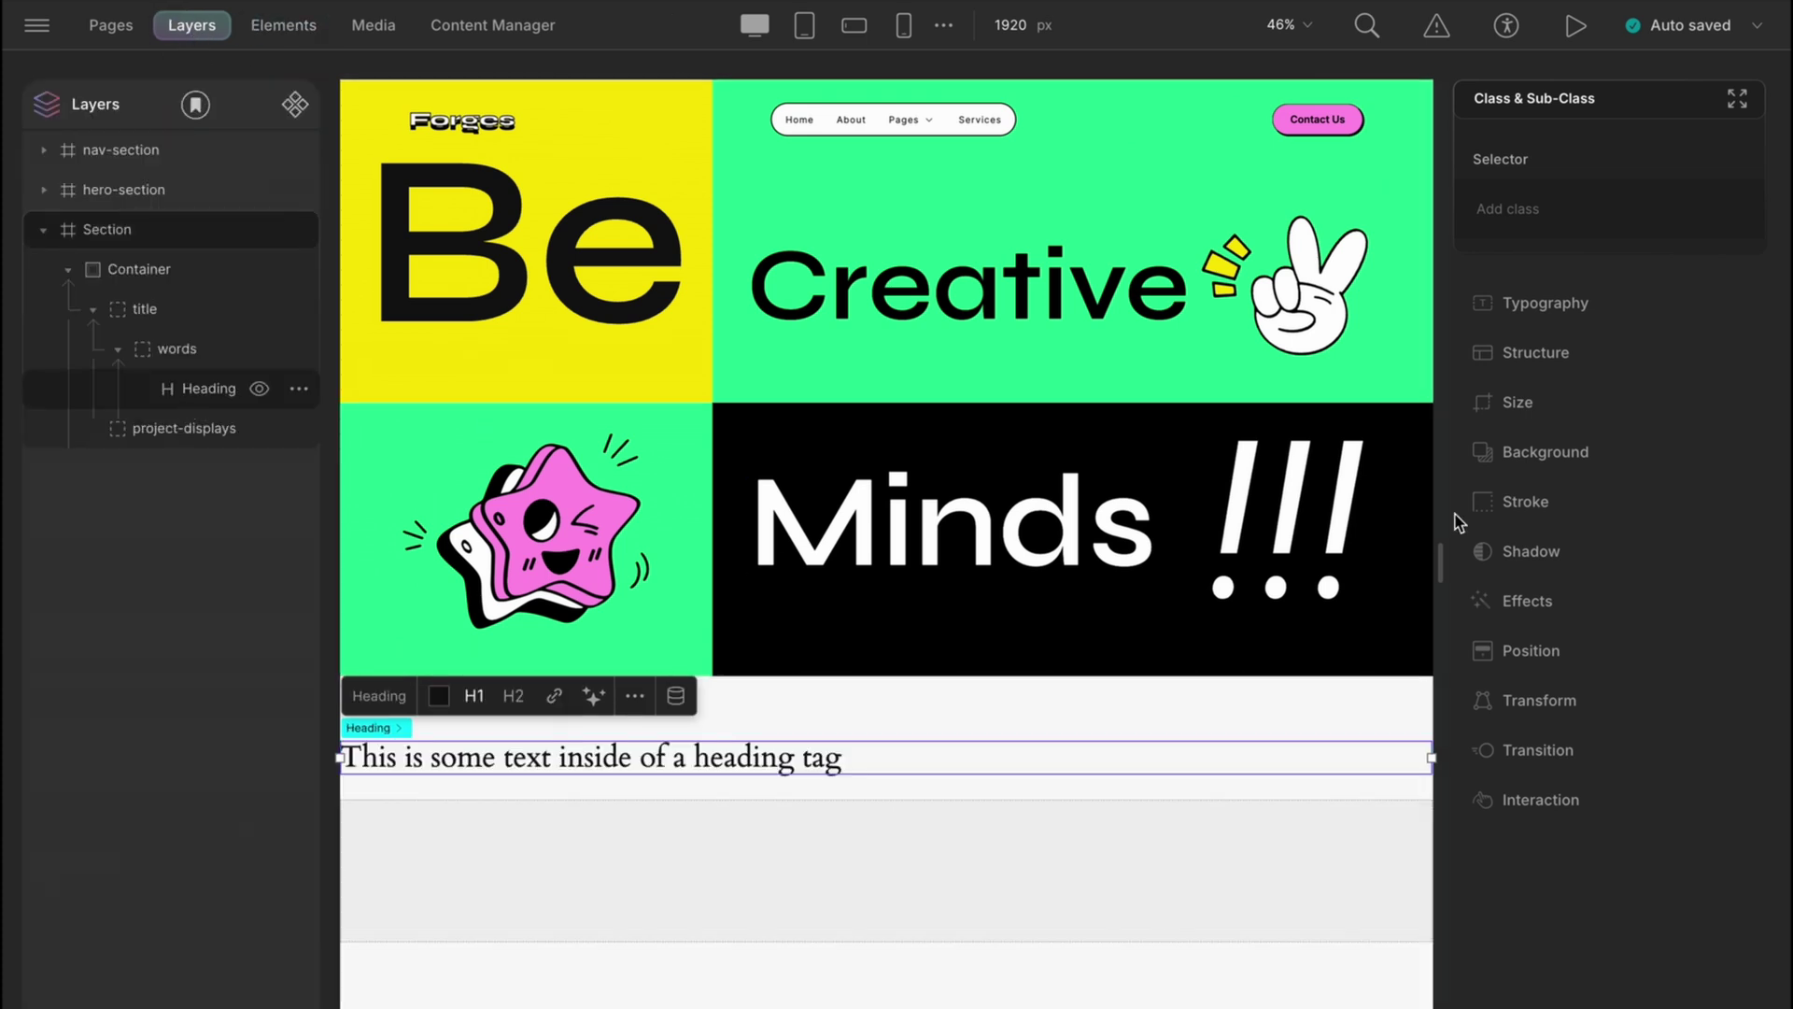
click(1536, 352)
click(1609, 476)
click(1540, 603)
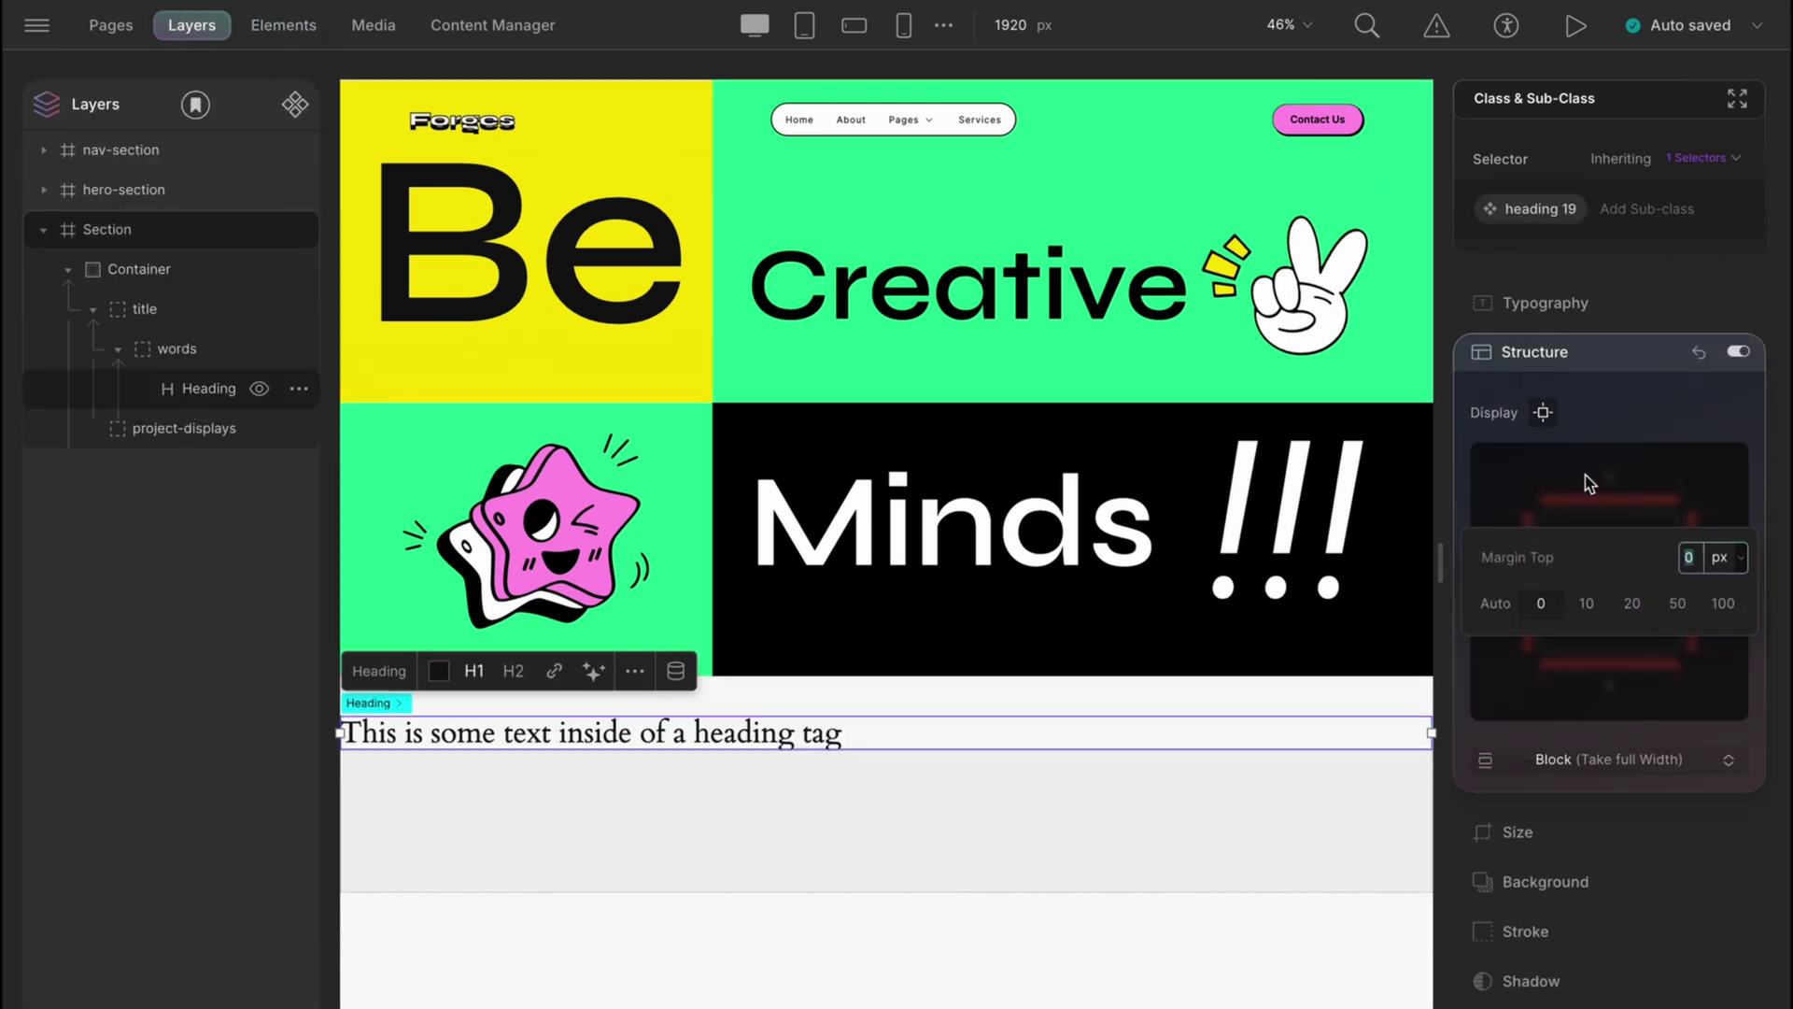
Step: Style the heading in Syne, 100 px, bold, title case, reading Discover
click(1536, 304)
click(1493, 362)
click(1535, 442)
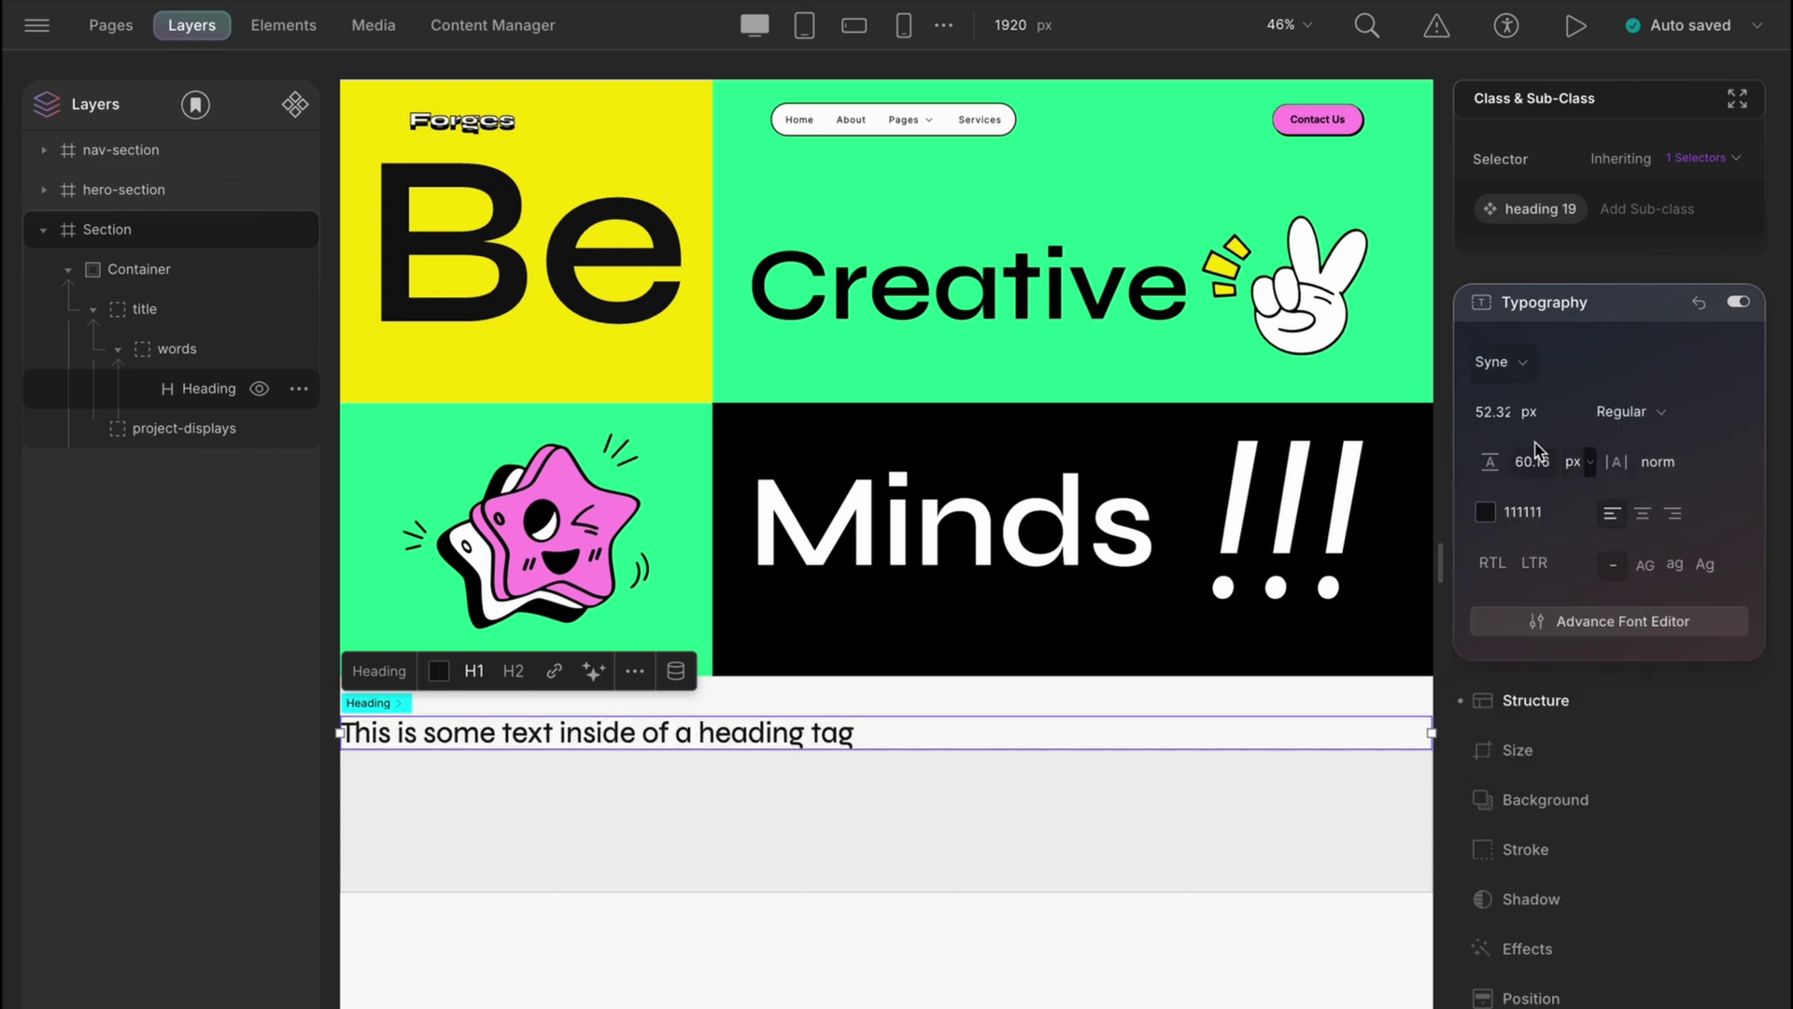
double_click(1492, 411)
text(100)
key(Return)
click(1625, 410)
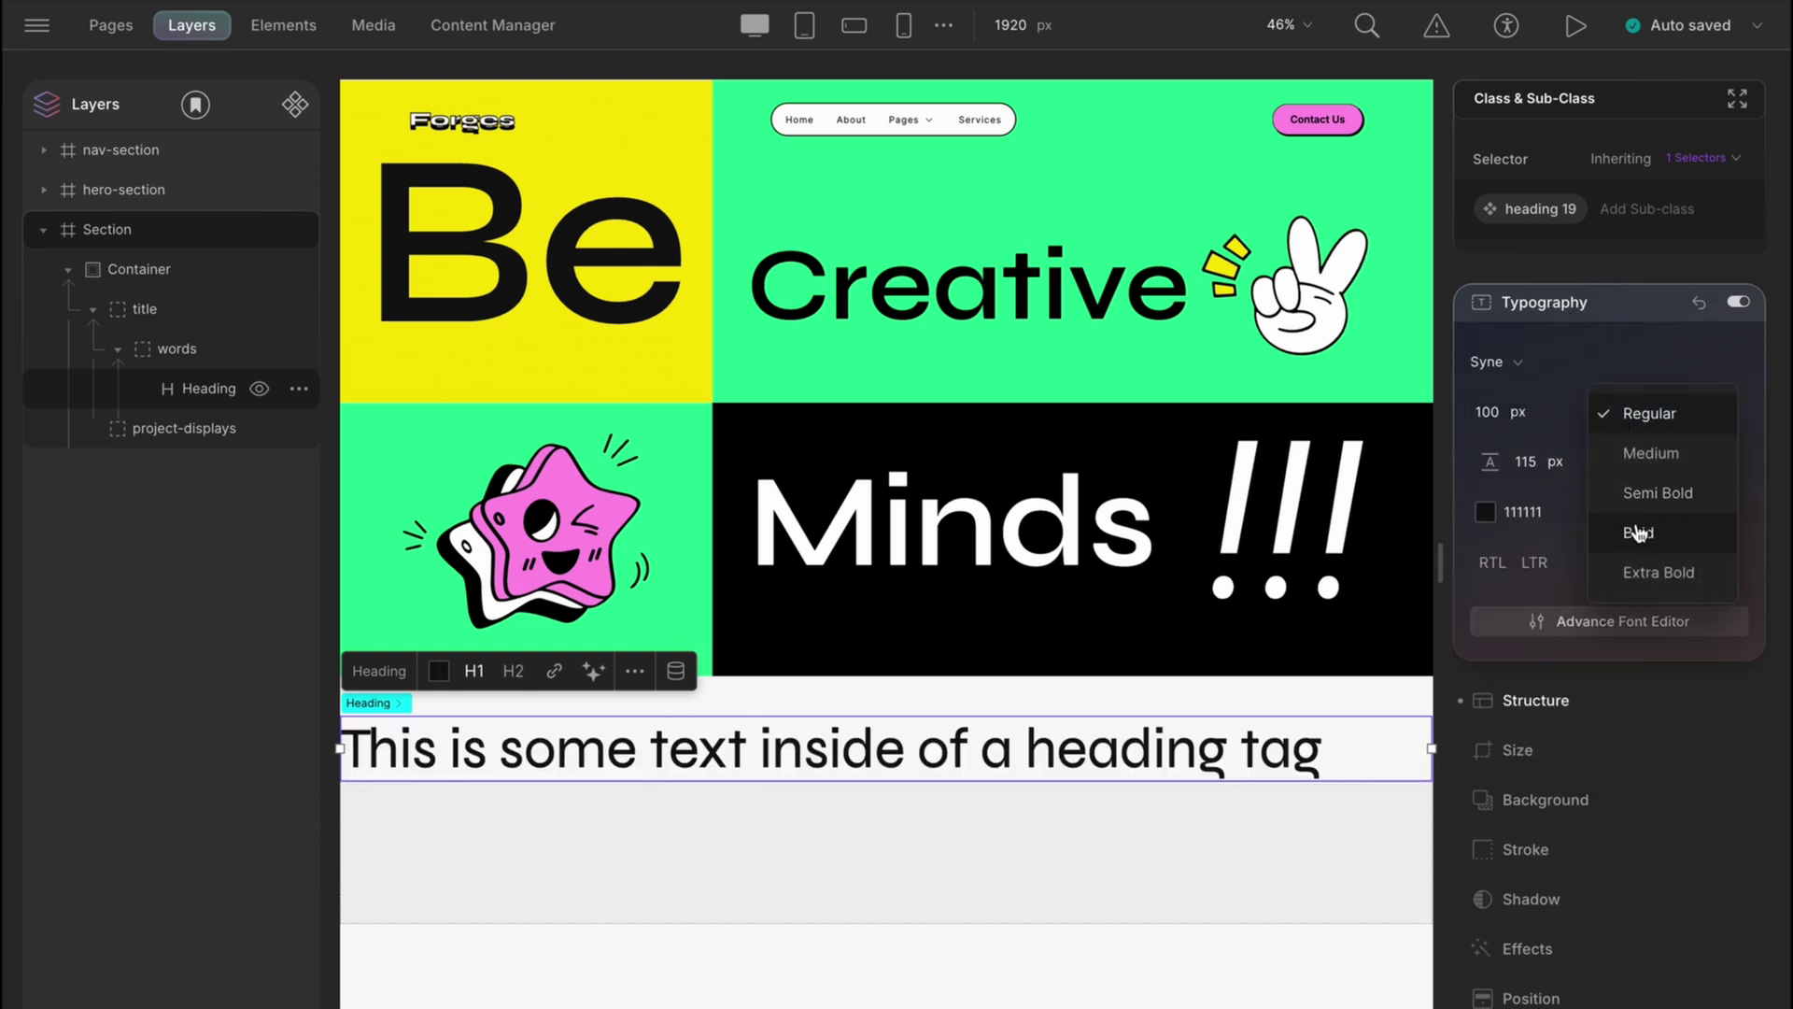
click(1639, 533)
click(1696, 563)
triple_click(745, 790)
text(D)
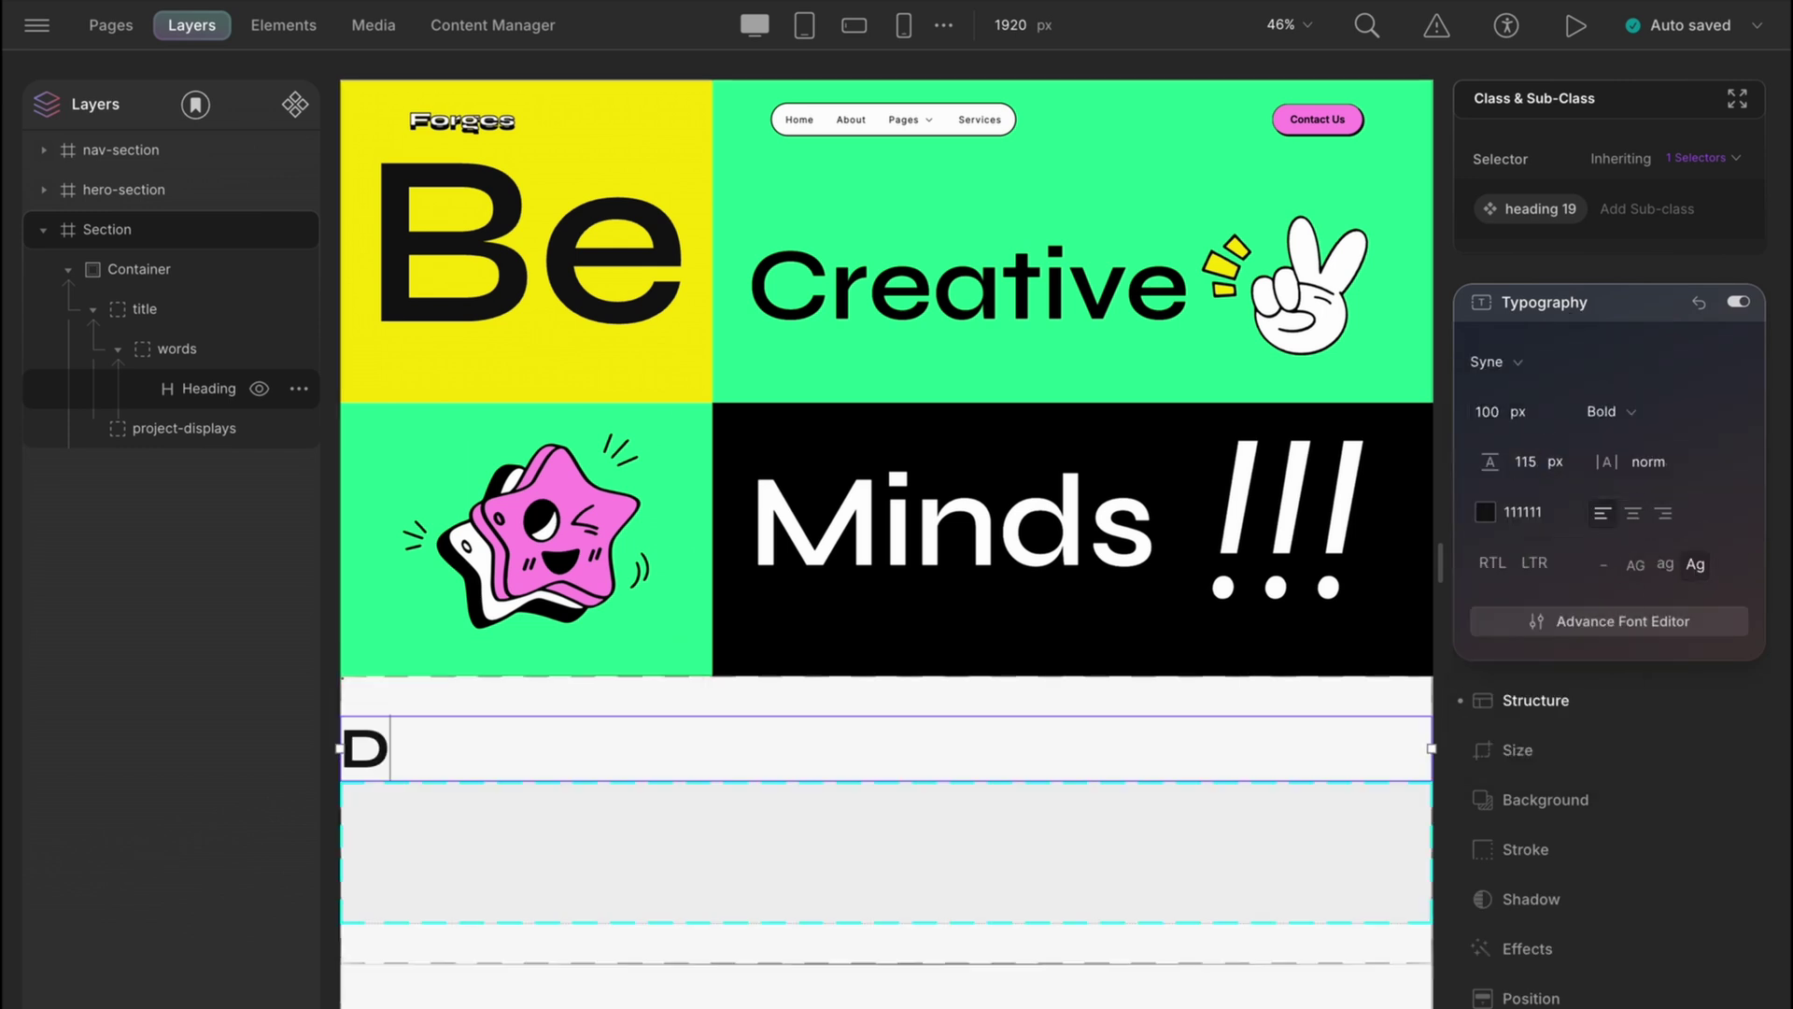
text(iscover)
click(209, 357)
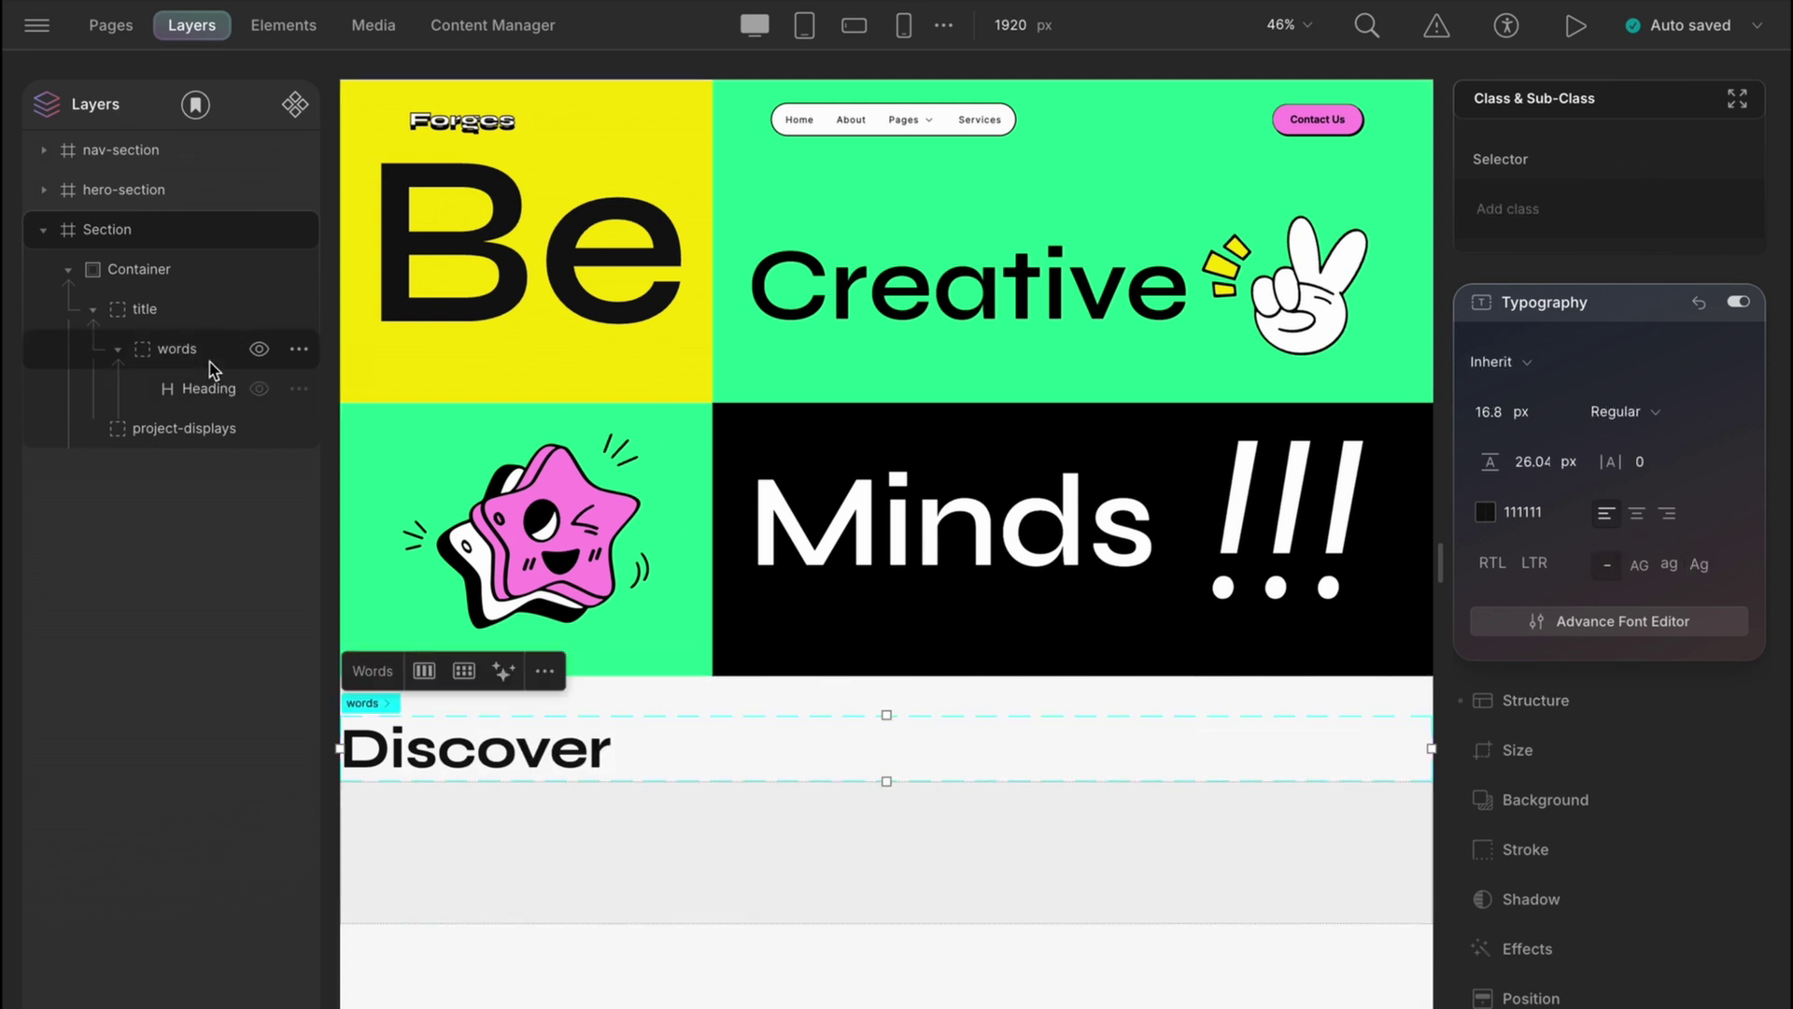
Step: Duplicate the Discover heading and paste a copy of the Contact Us button into title
key(ctrl+d)
click(1314, 126)
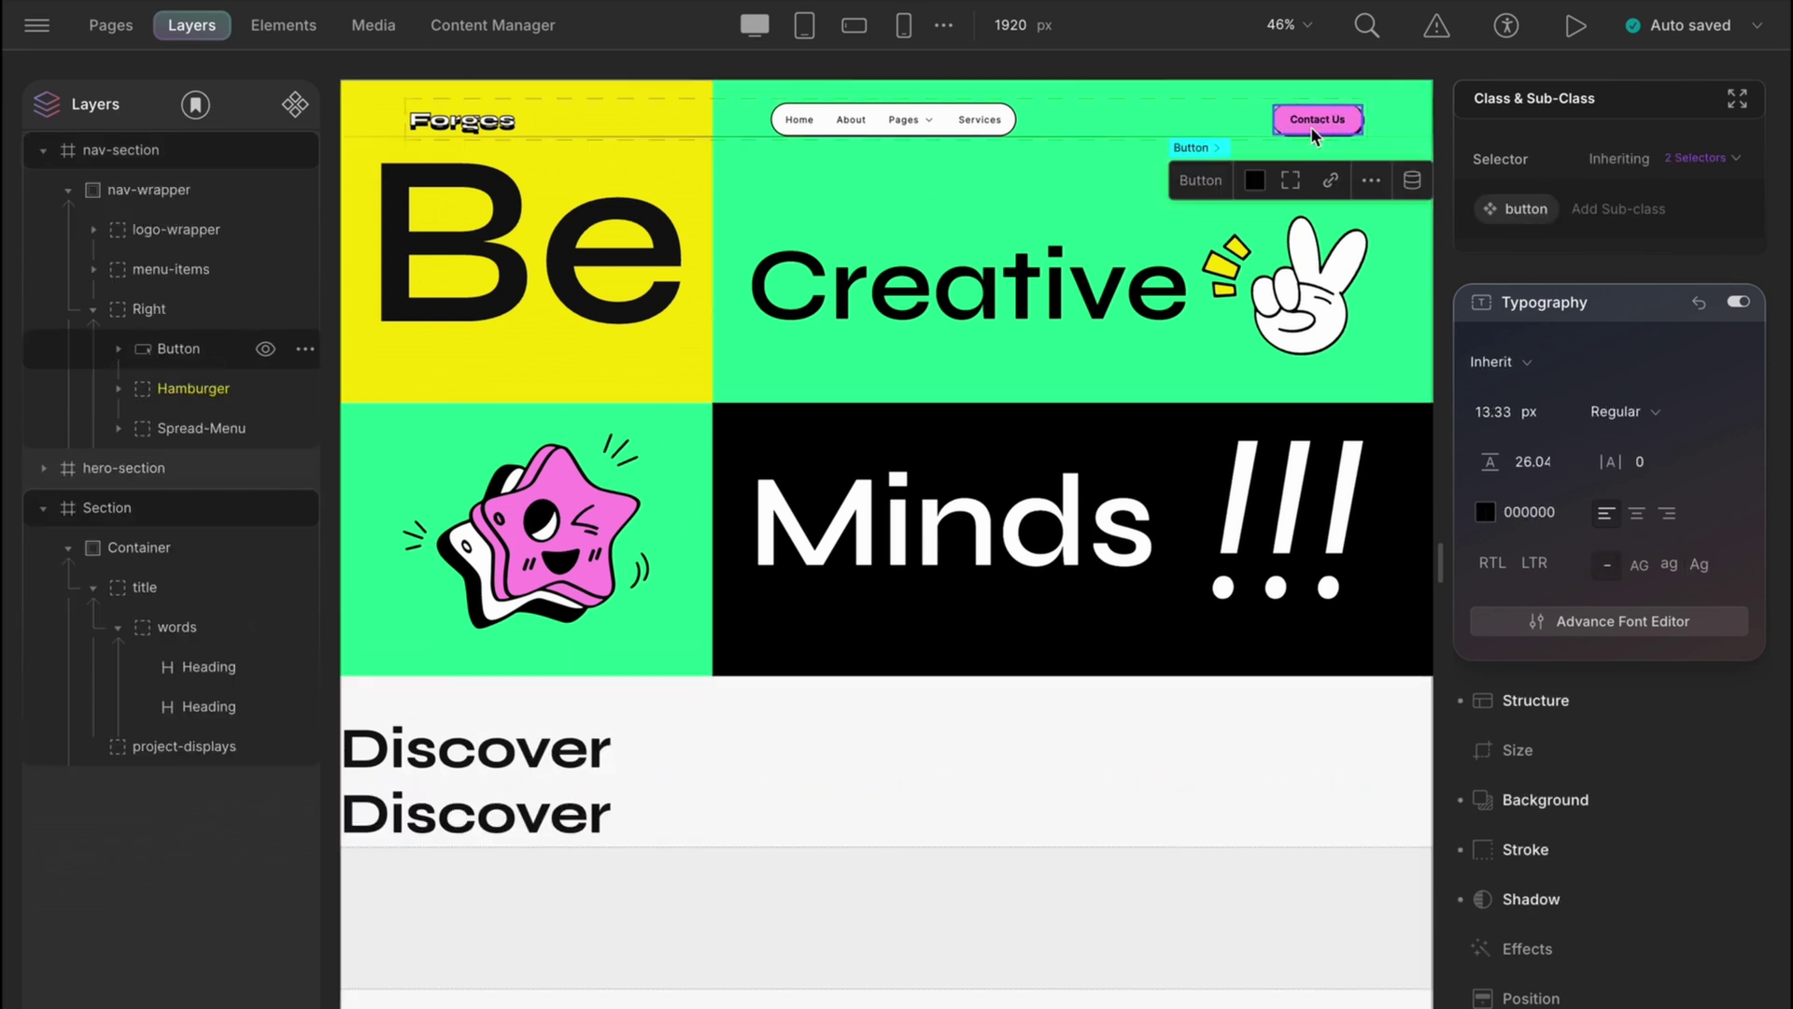
click(191, 602)
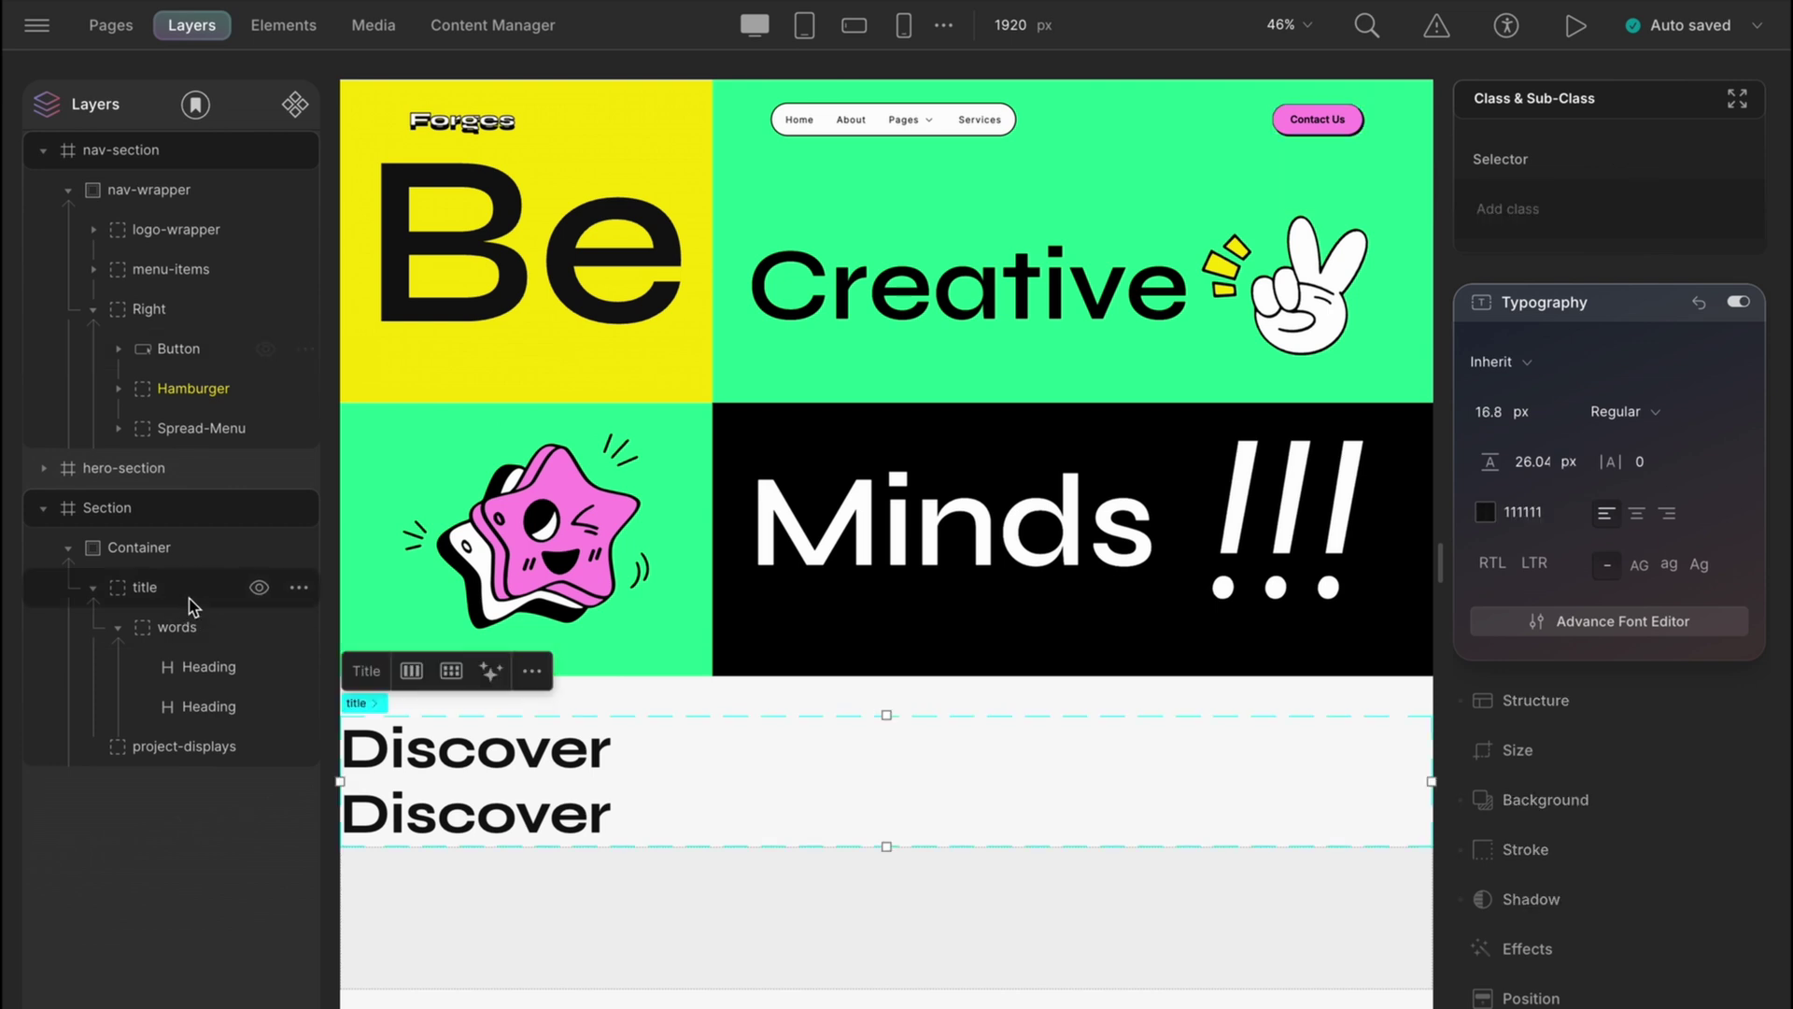
key(ctrl+v)
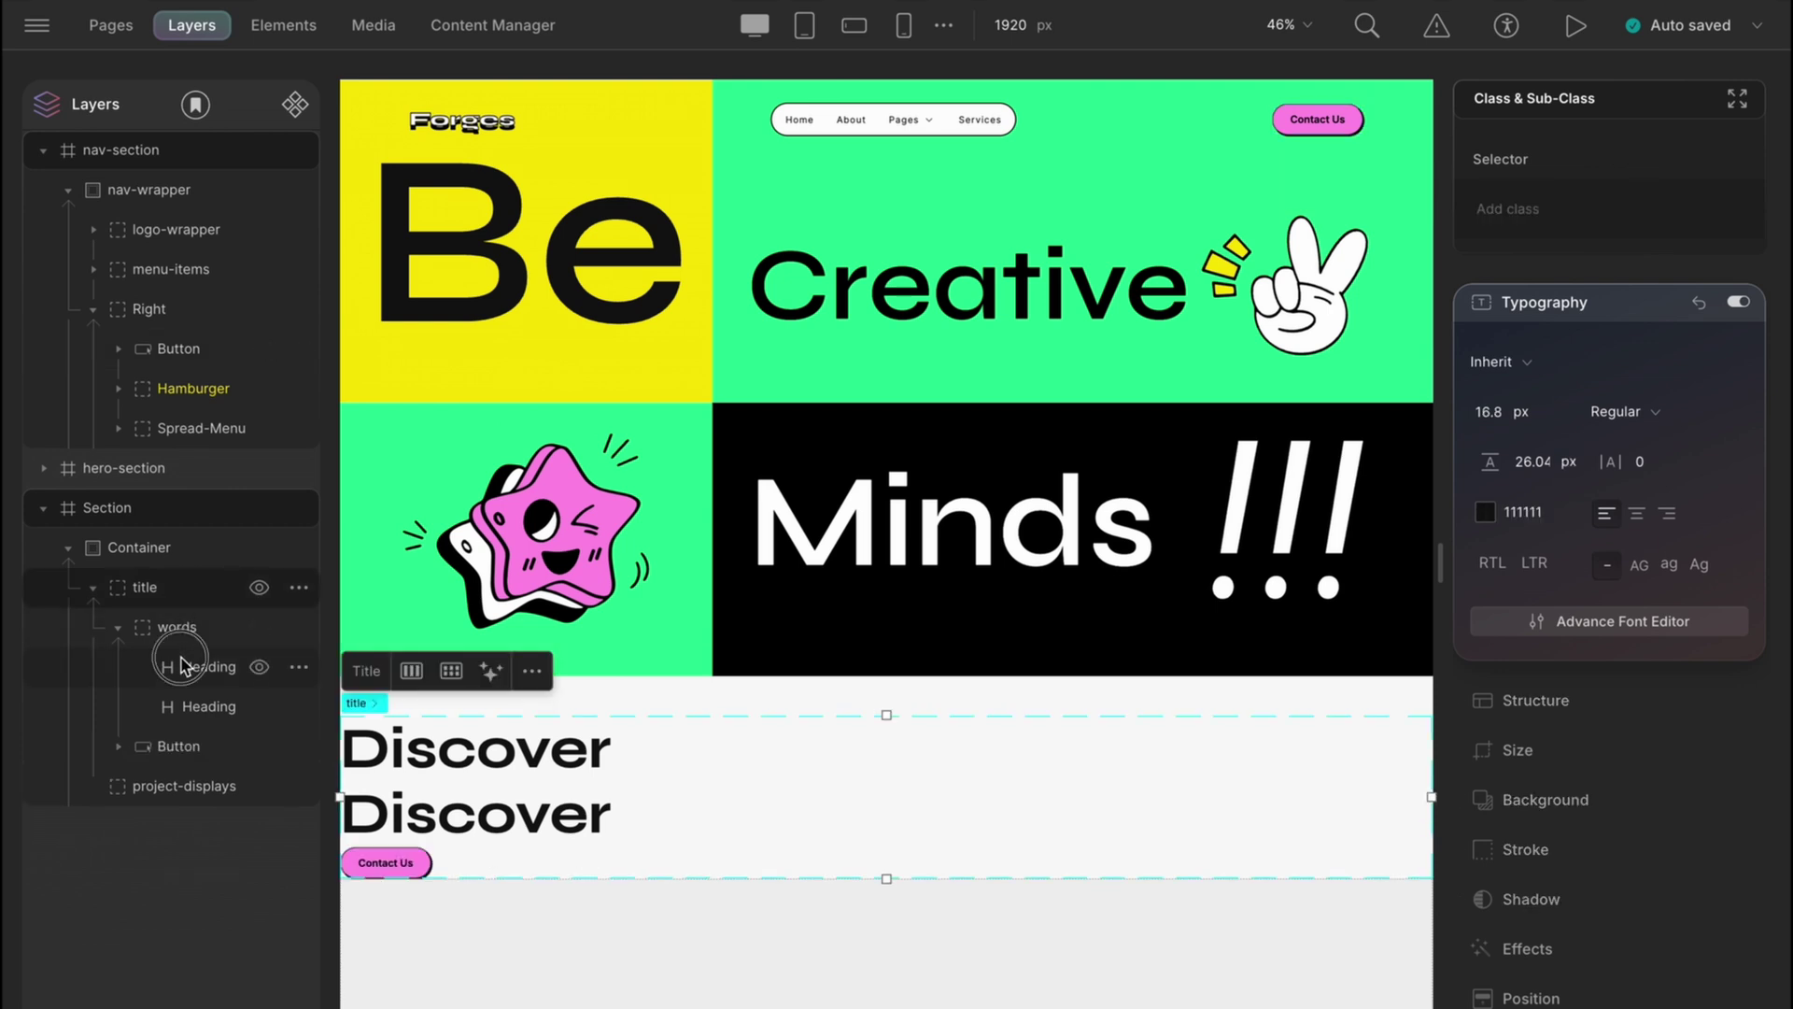
Step: Give the second heading its own copy of class heading 19 and a 150 px indent
click(182, 665)
mouse_move(1533, 210)
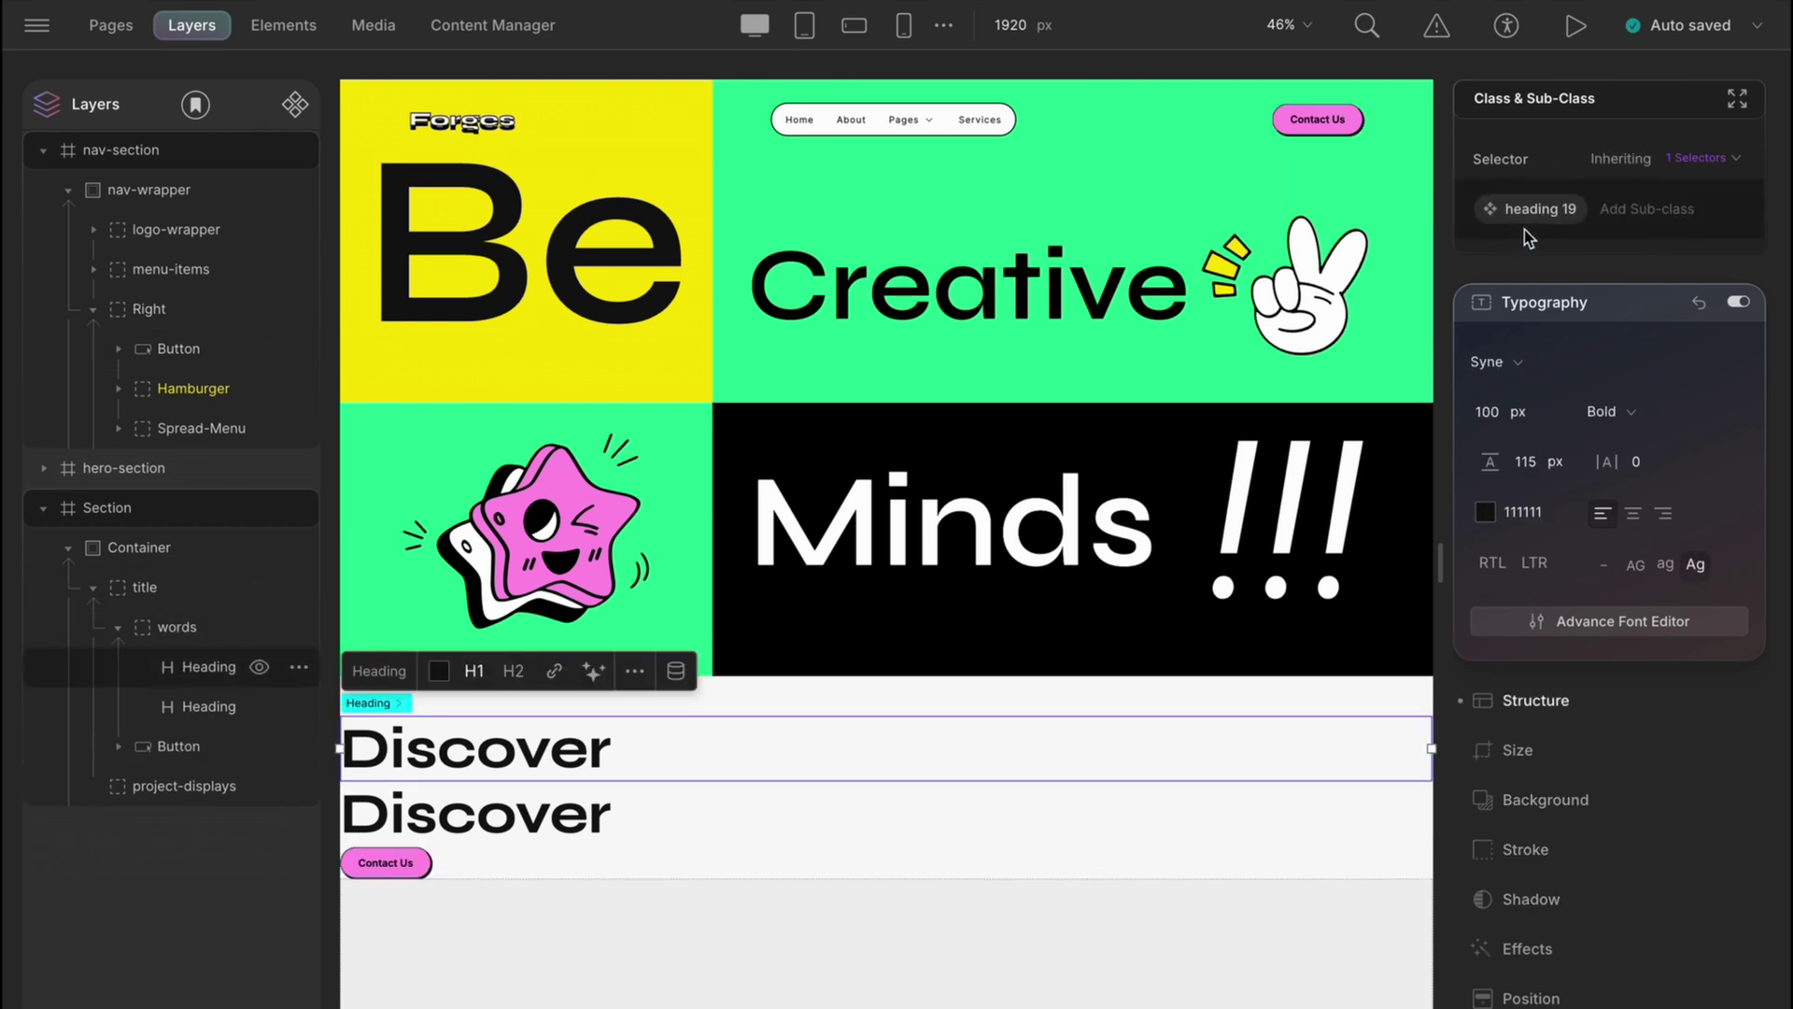
click(473, 835)
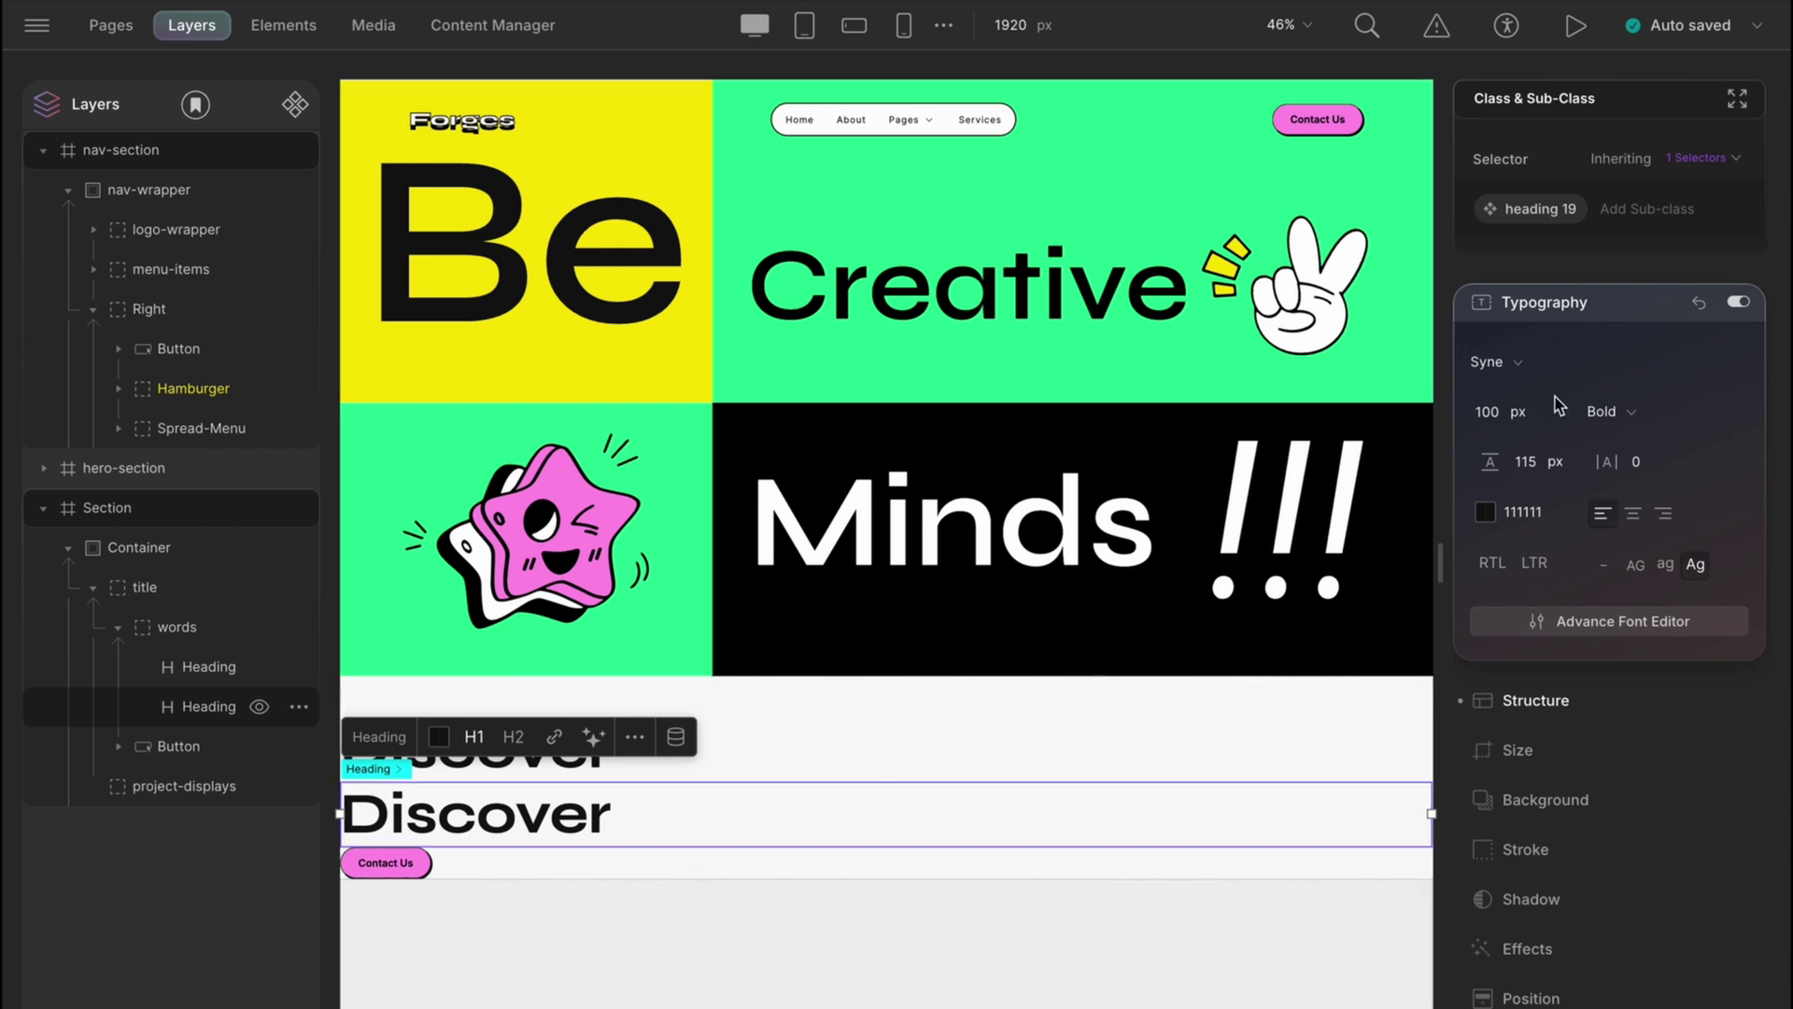
click(1572, 210)
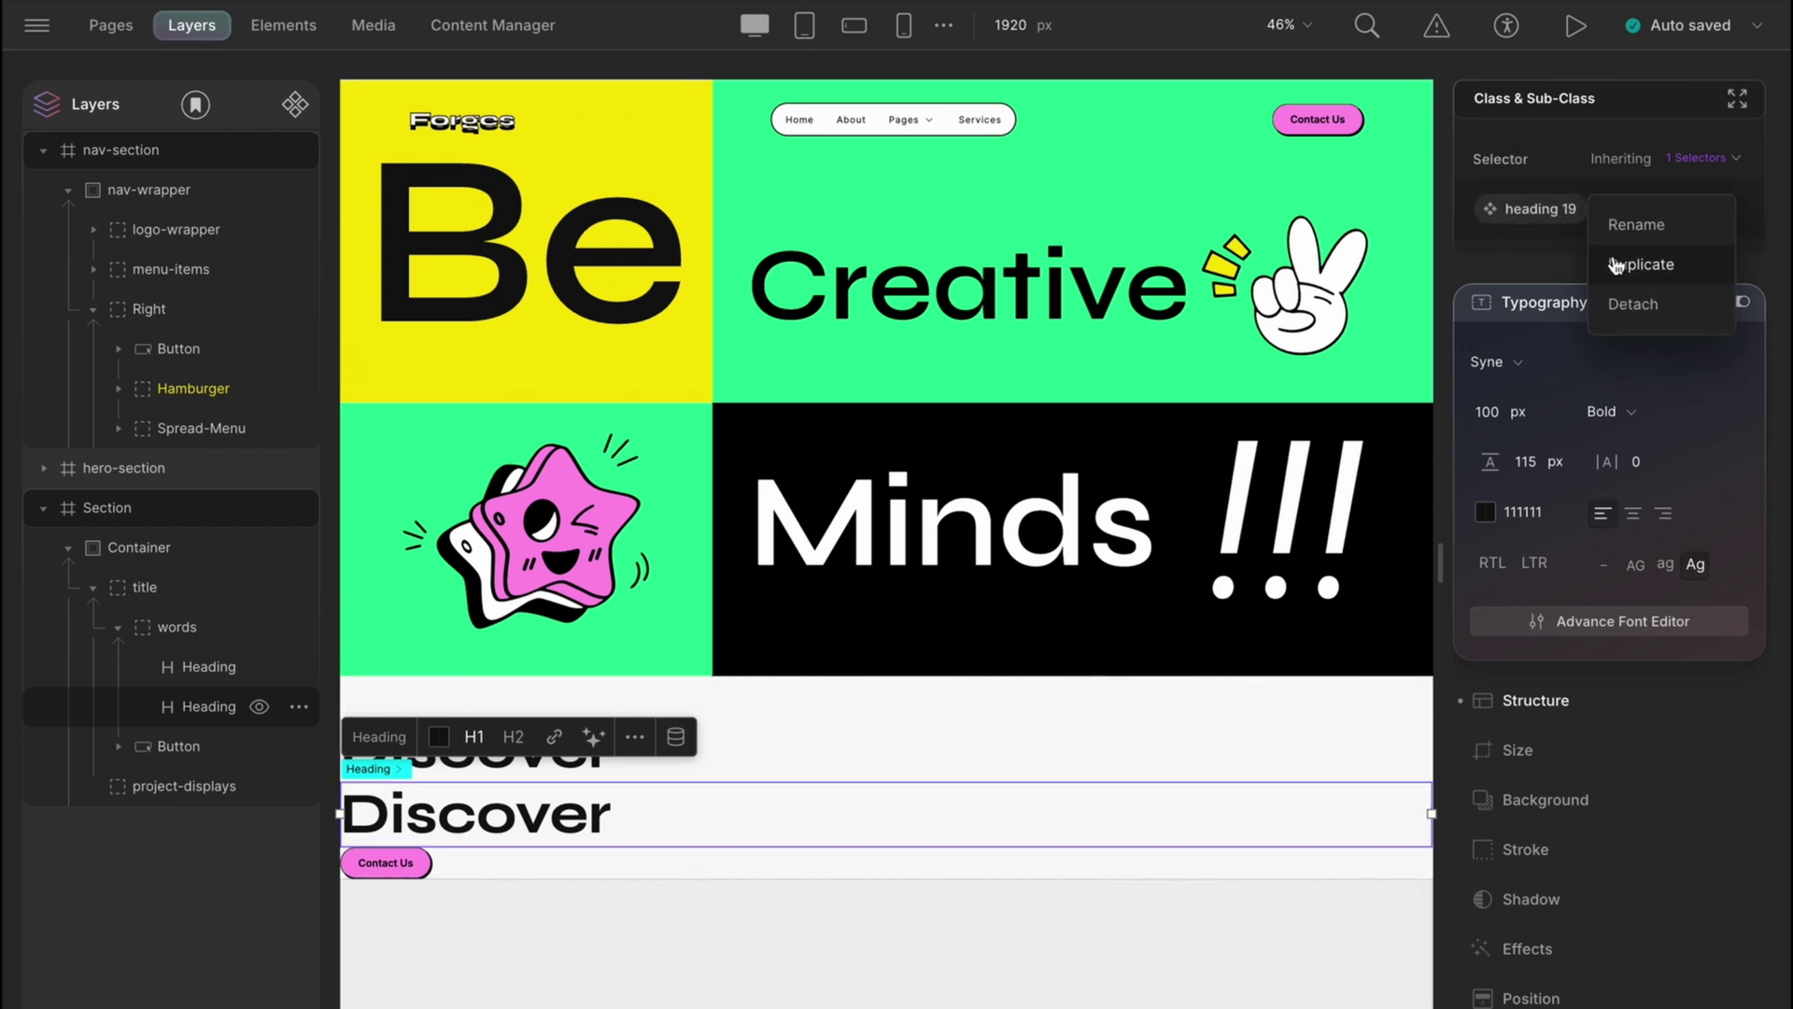
click(1617, 264)
key(Return)
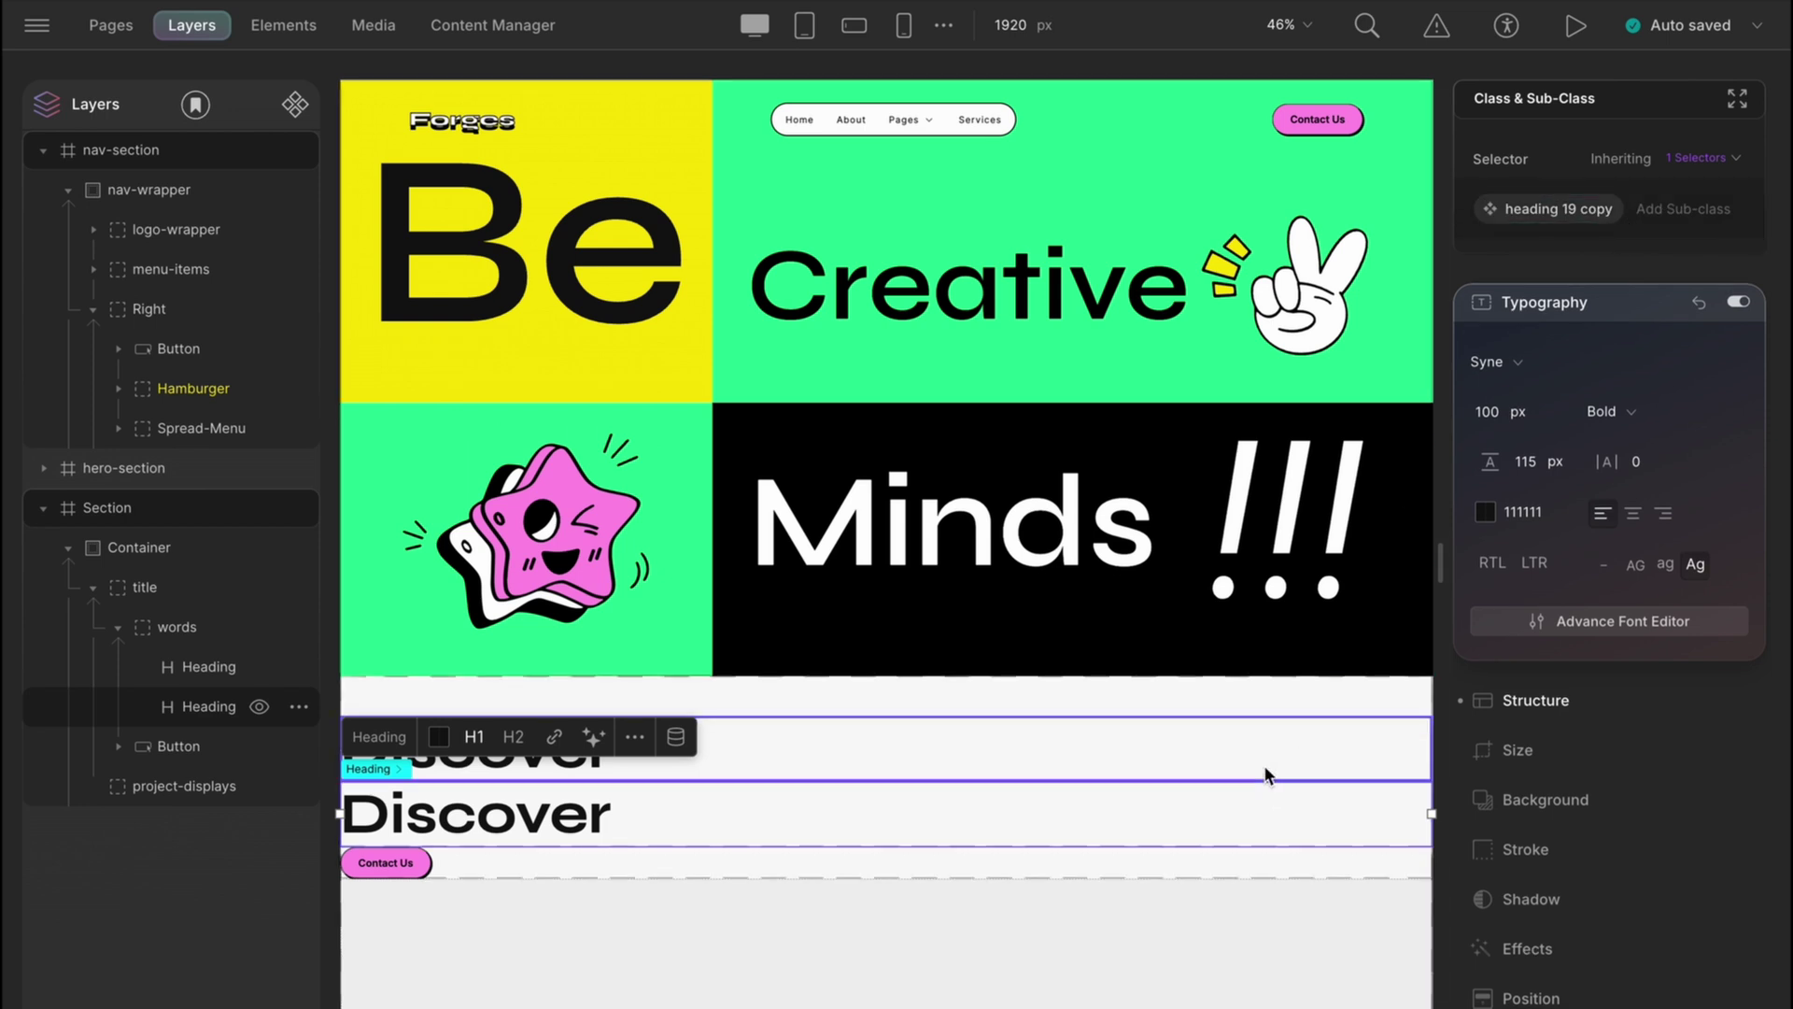
click(1564, 626)
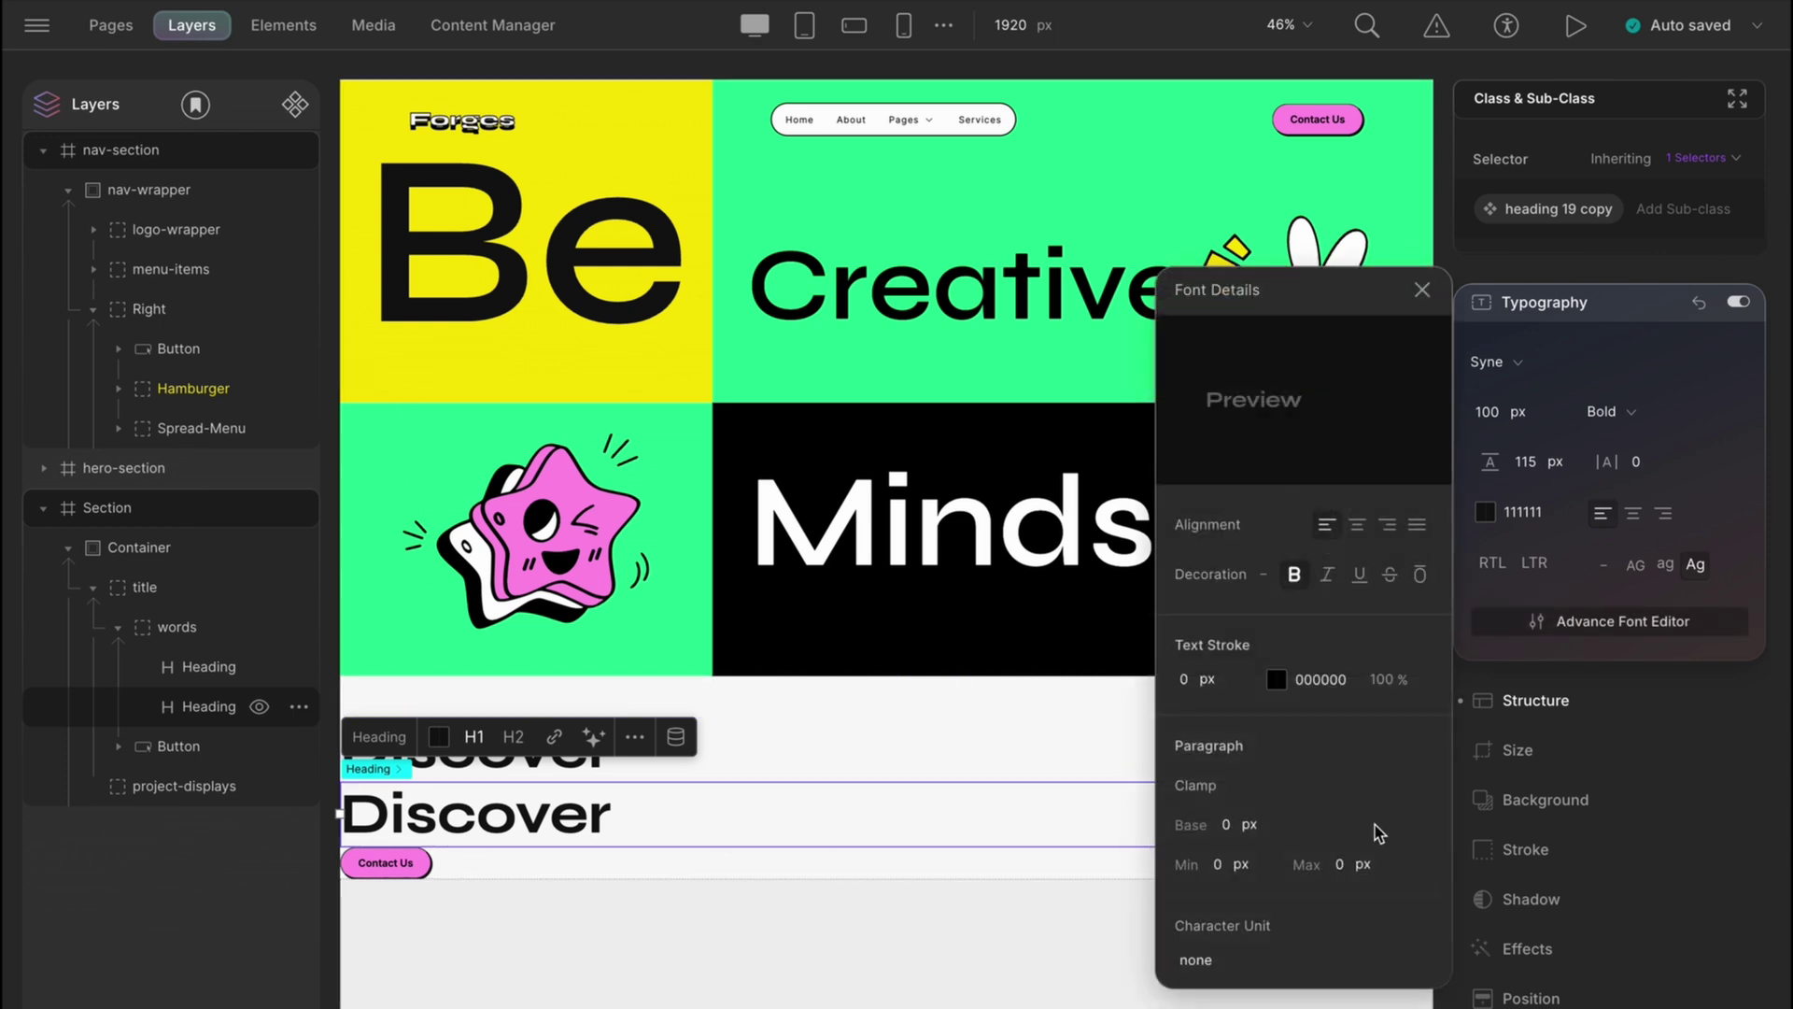
scroll(1375, 833, down, 2)
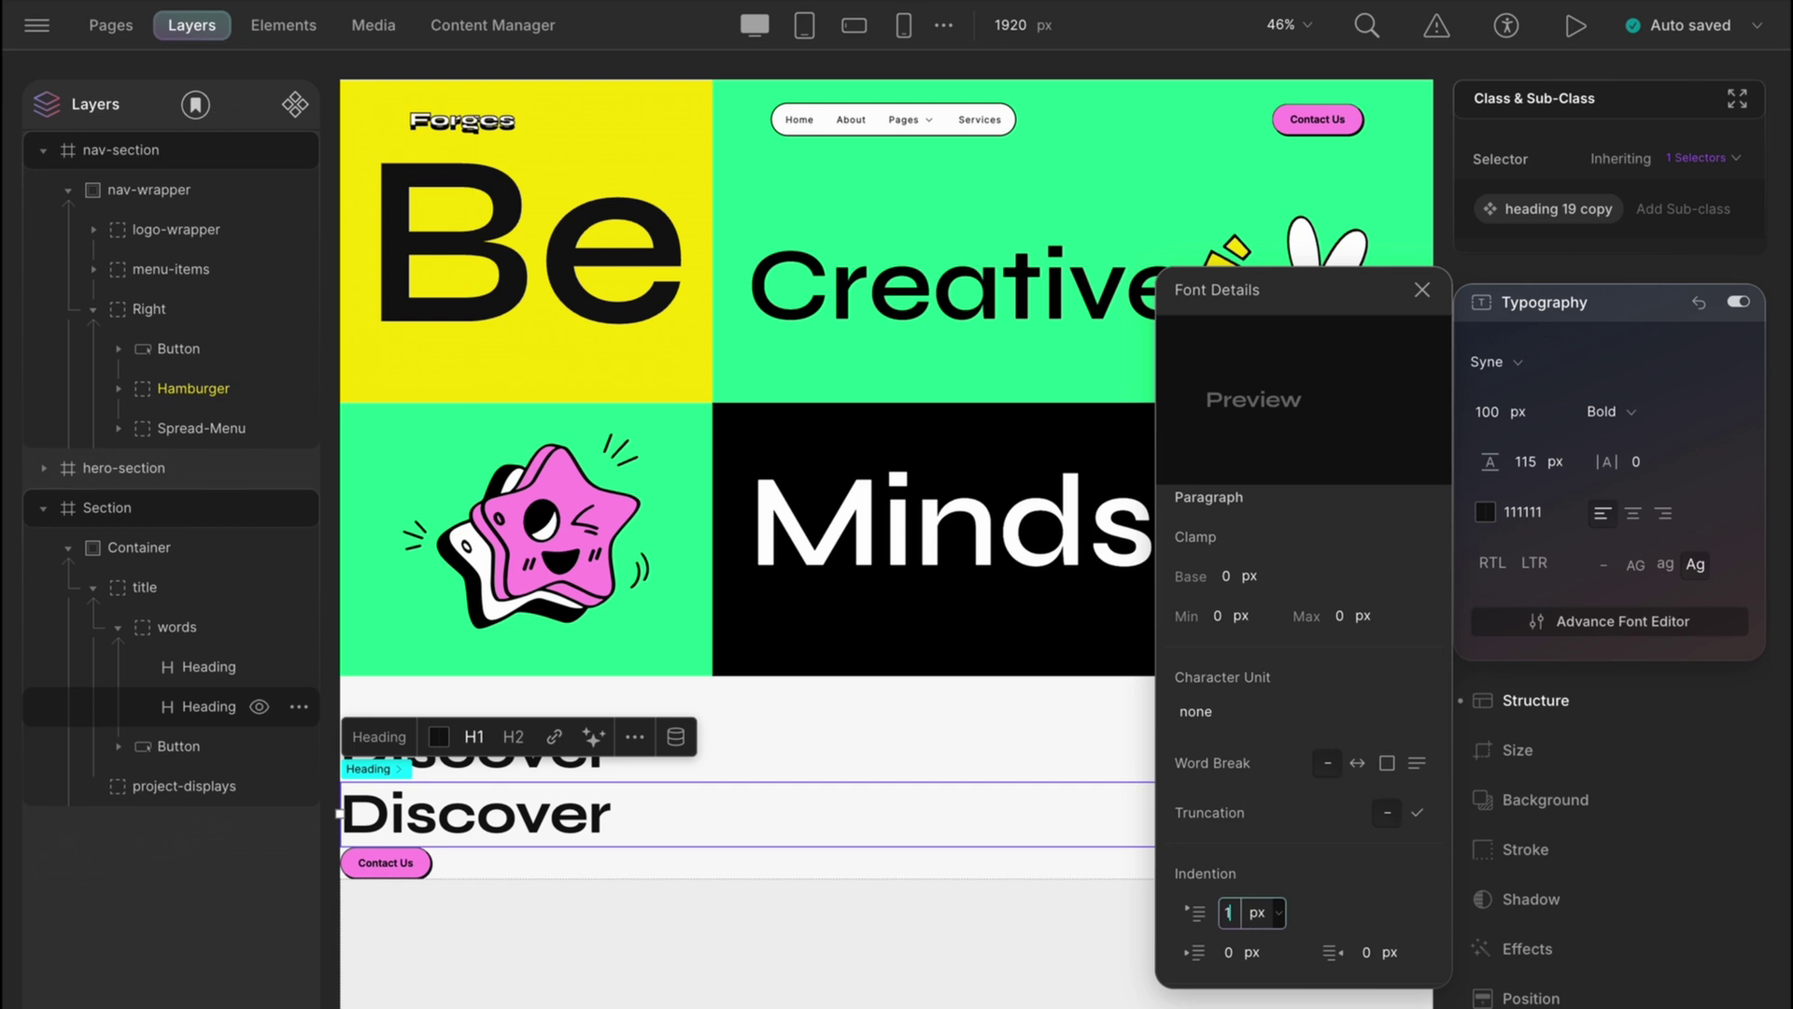
text(50)
Step: Make the title block a flex row, justified space-between and aligned to the bottom
click(996, 871)
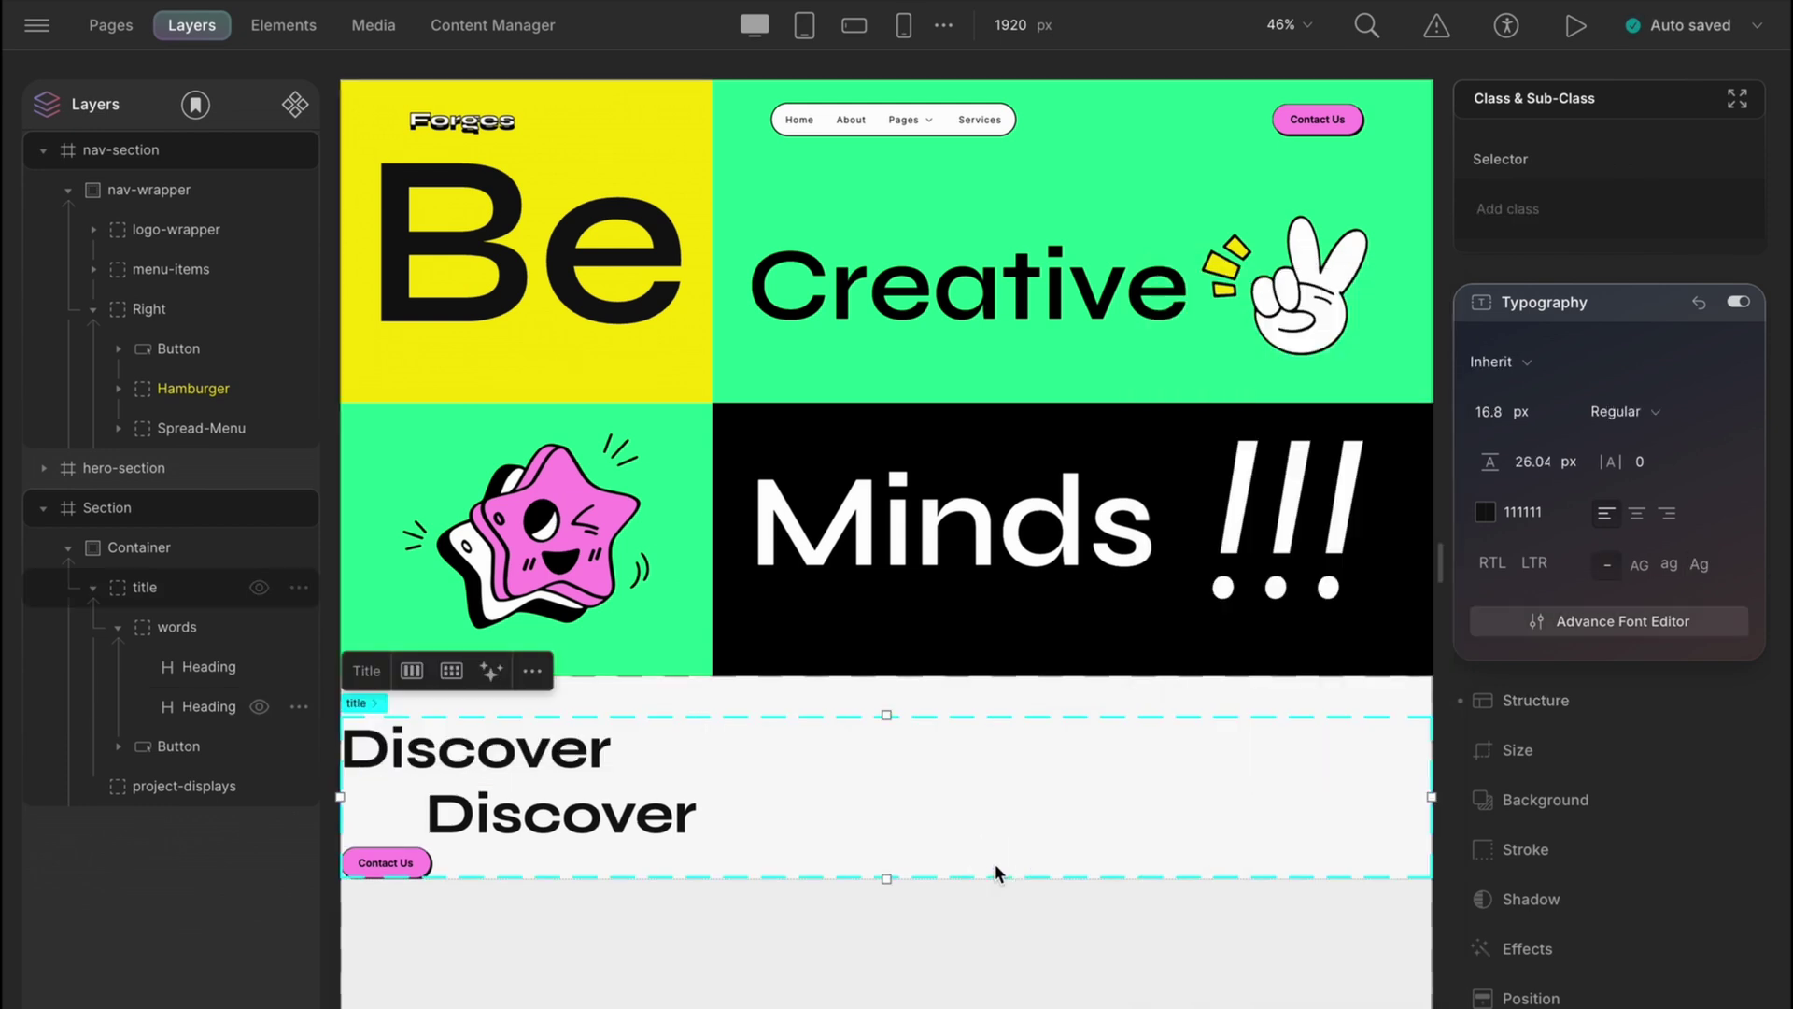
click(1517, 704)
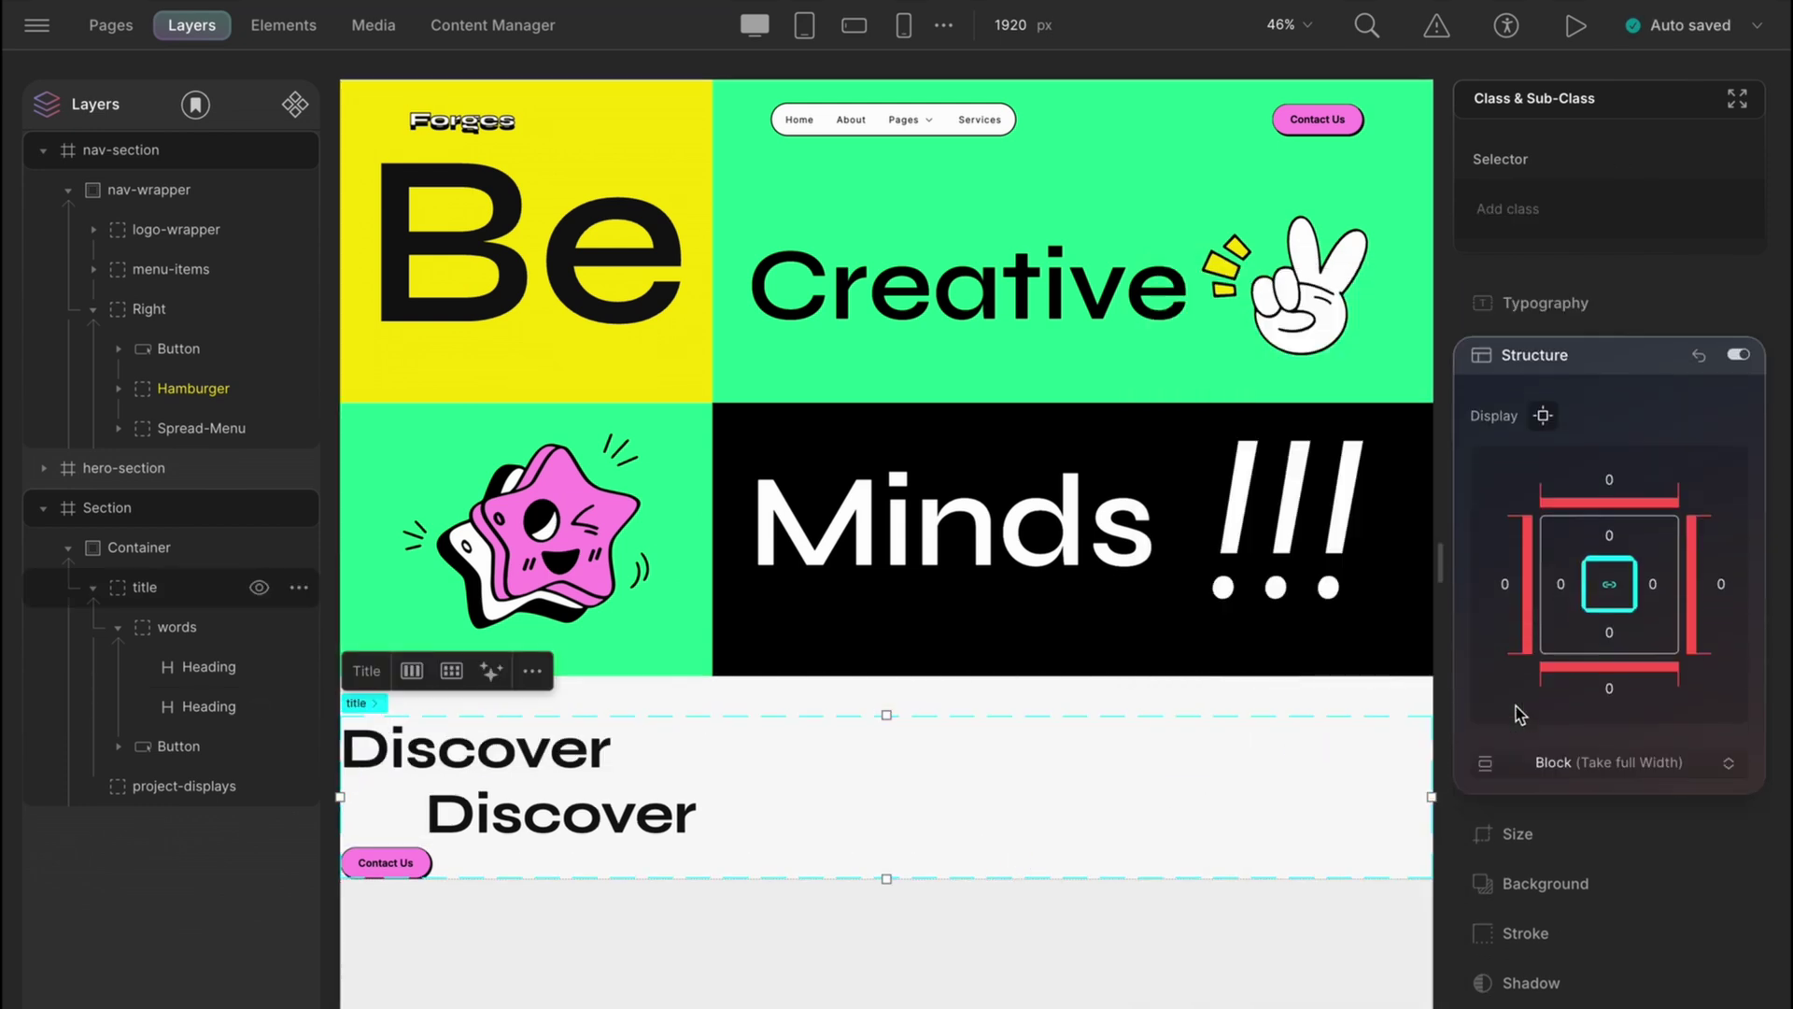
click(1548, 759)
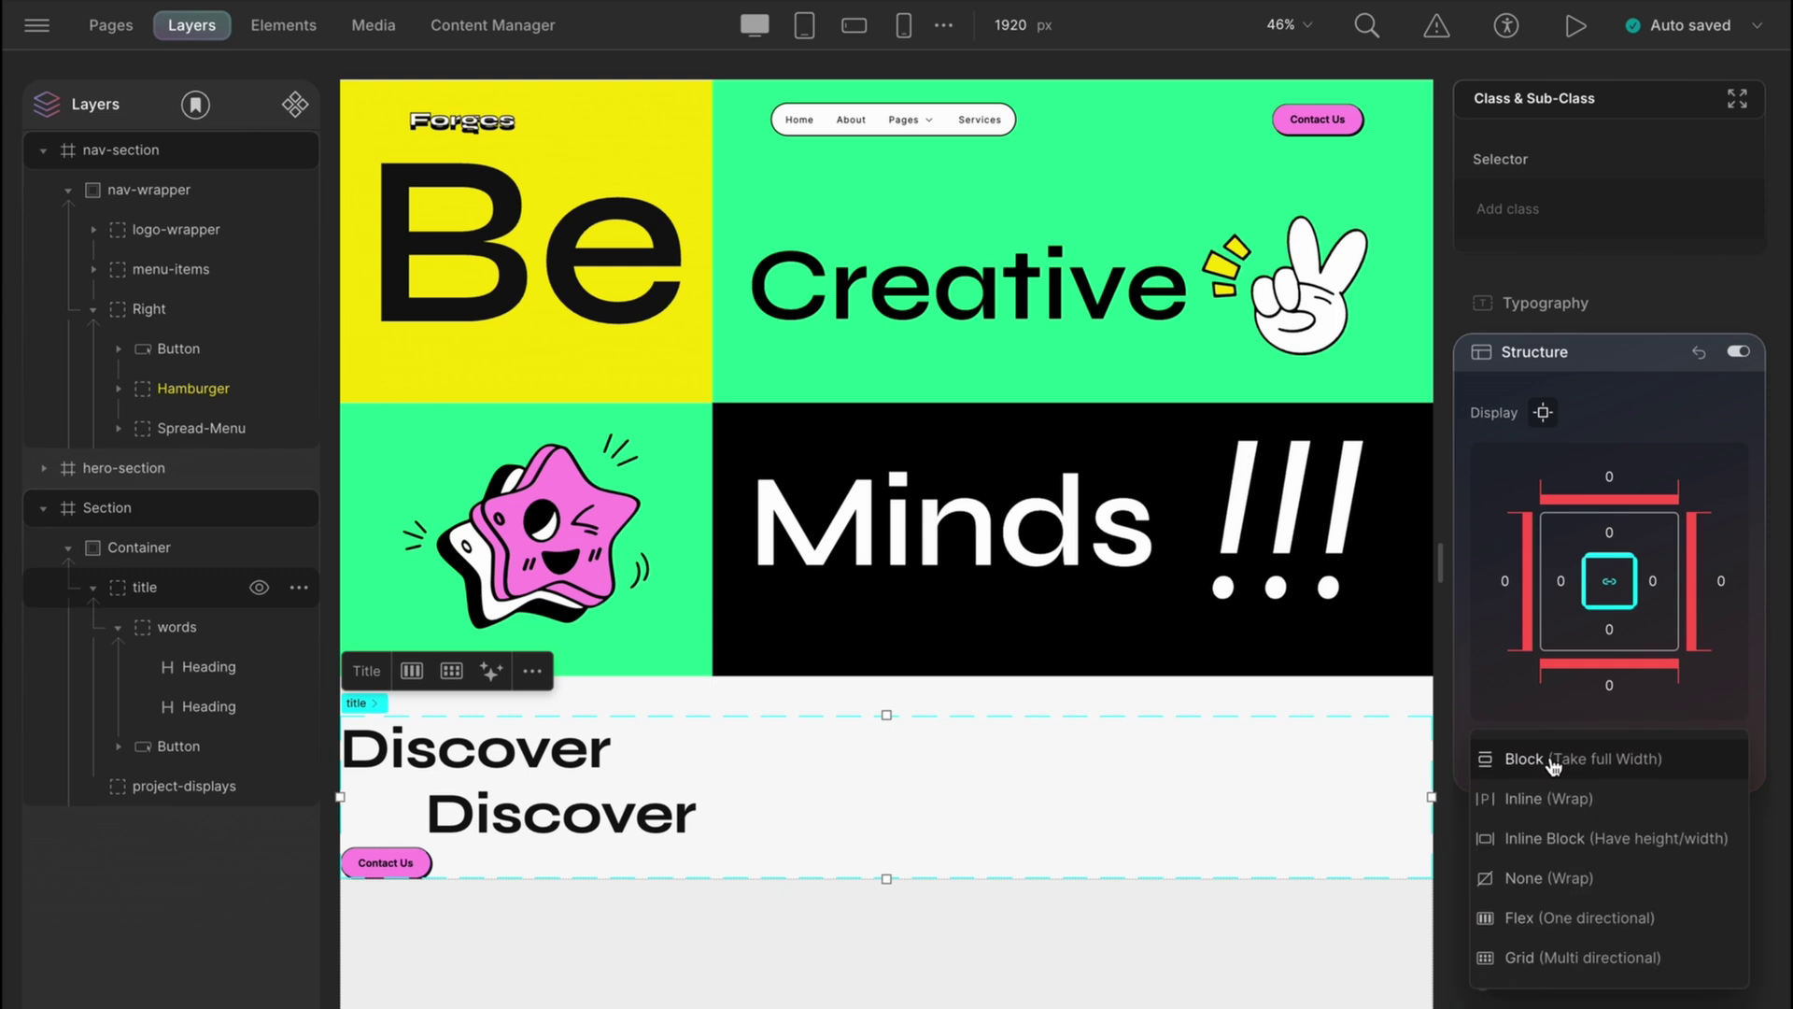
click(1552, 936)
scroll(1552, 932, down, 3)
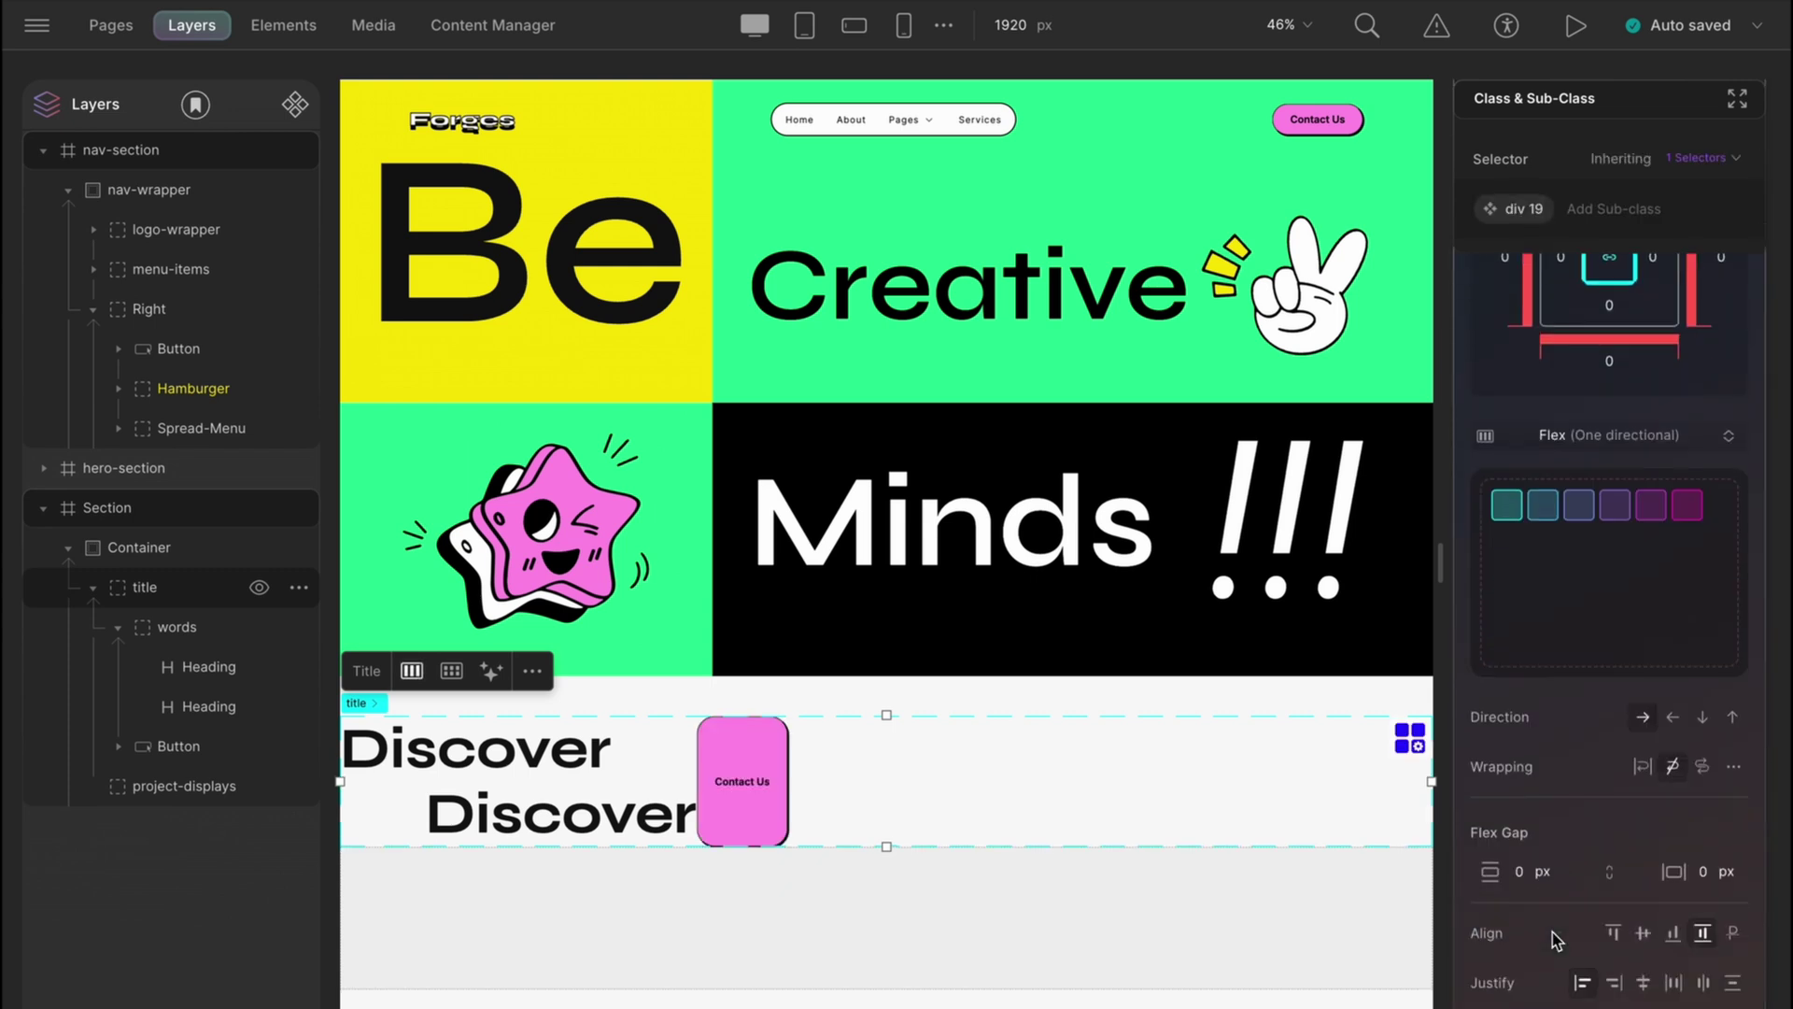
click(1703, 984)
click(1673, 932)
Step: Give the Contact Us button its own duplicated class and a 15 px bottom margin
click(178, 745)
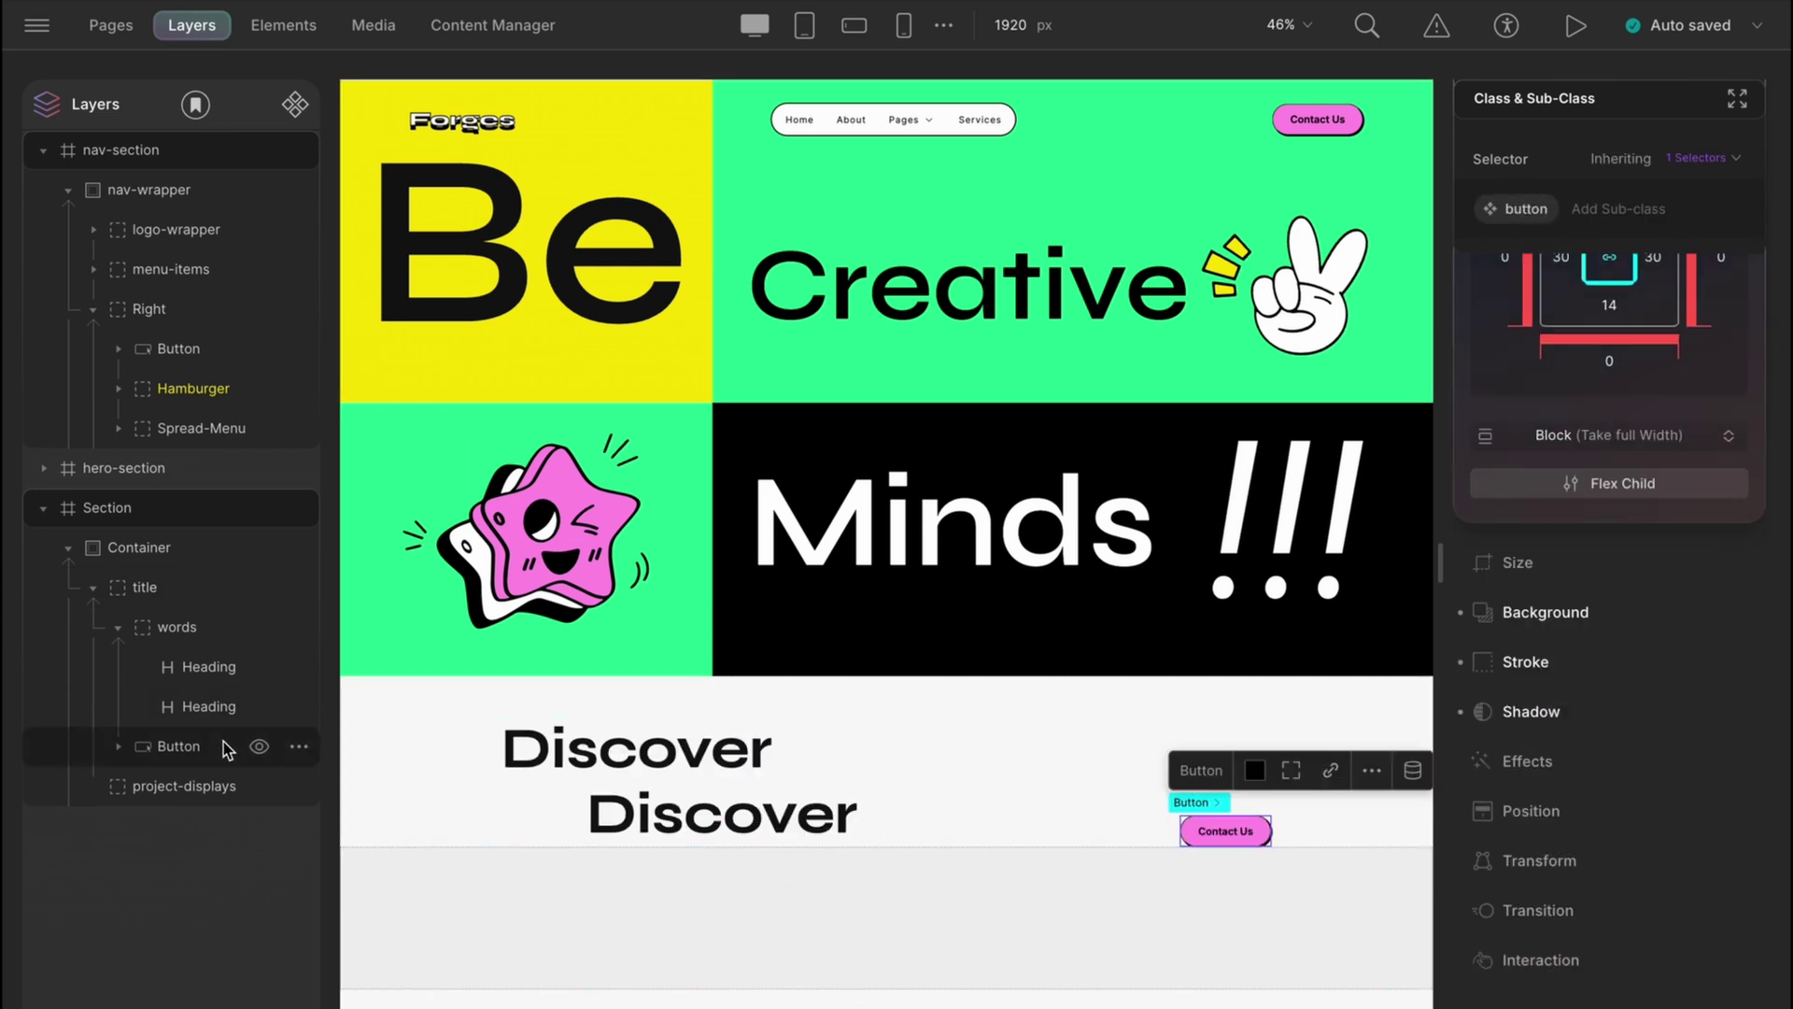
click(1526, 208)
click(1609, 275)
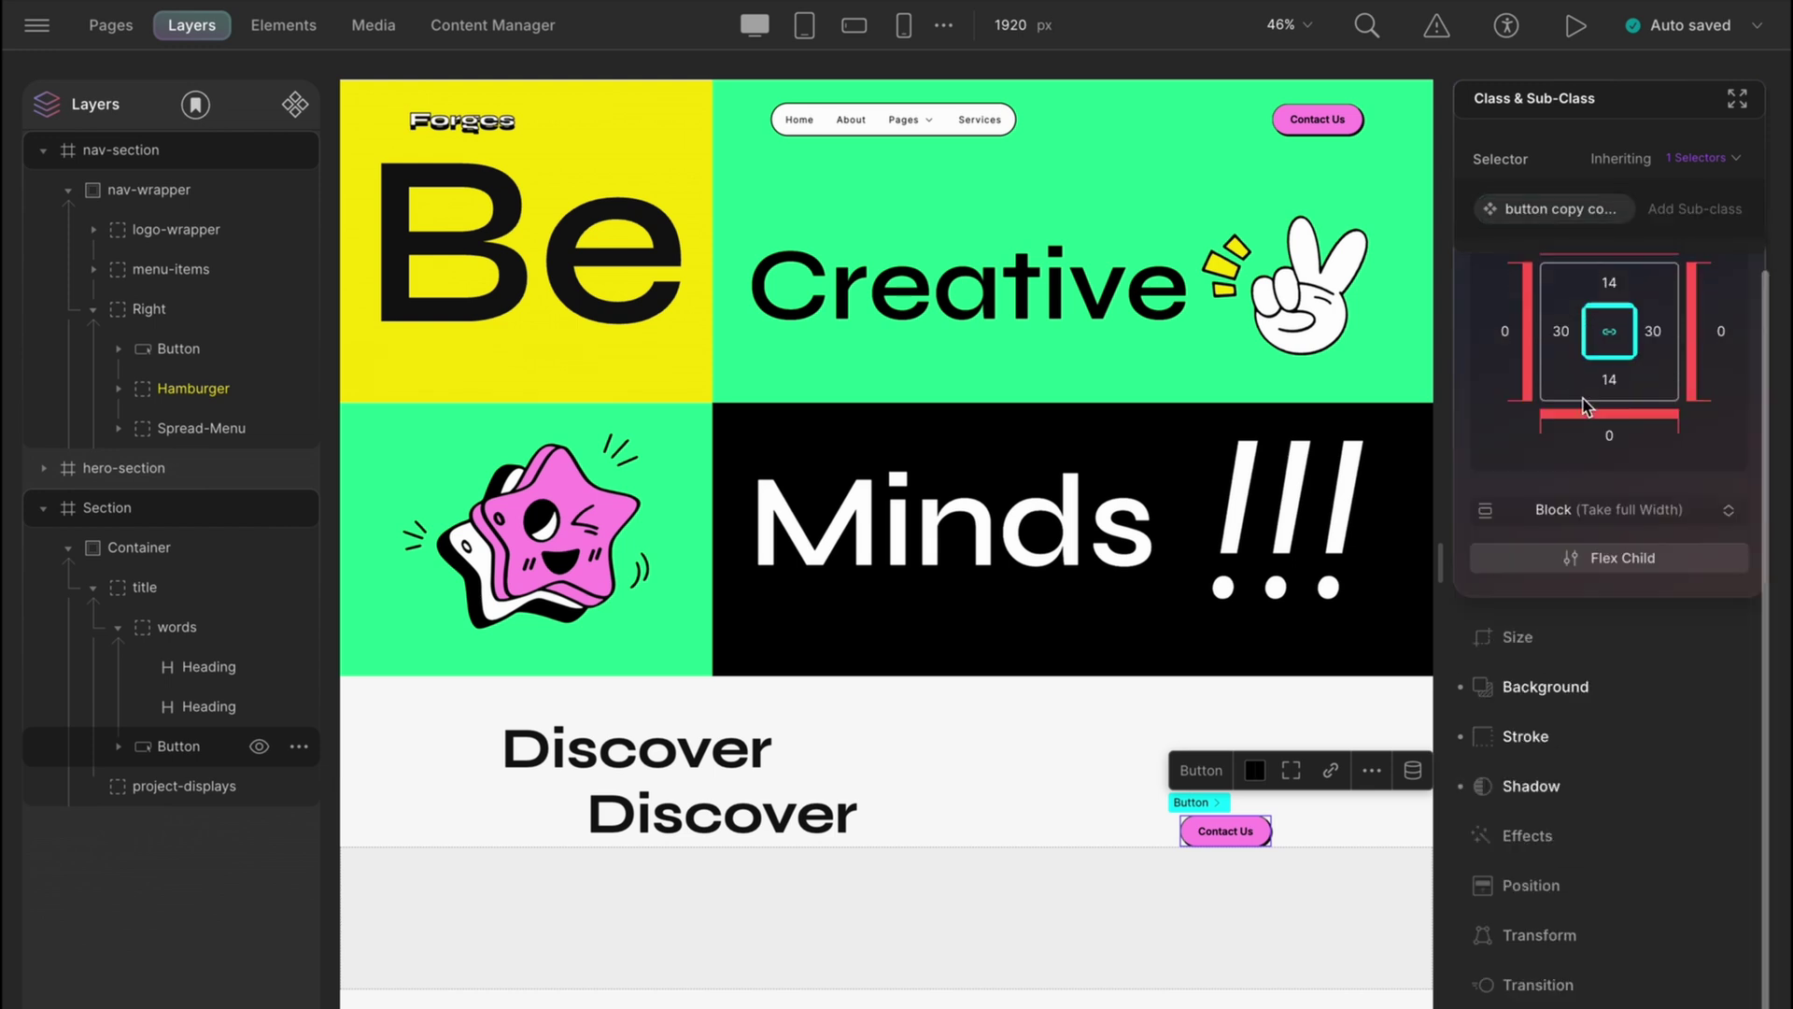
click(1612, 609)
text(15)
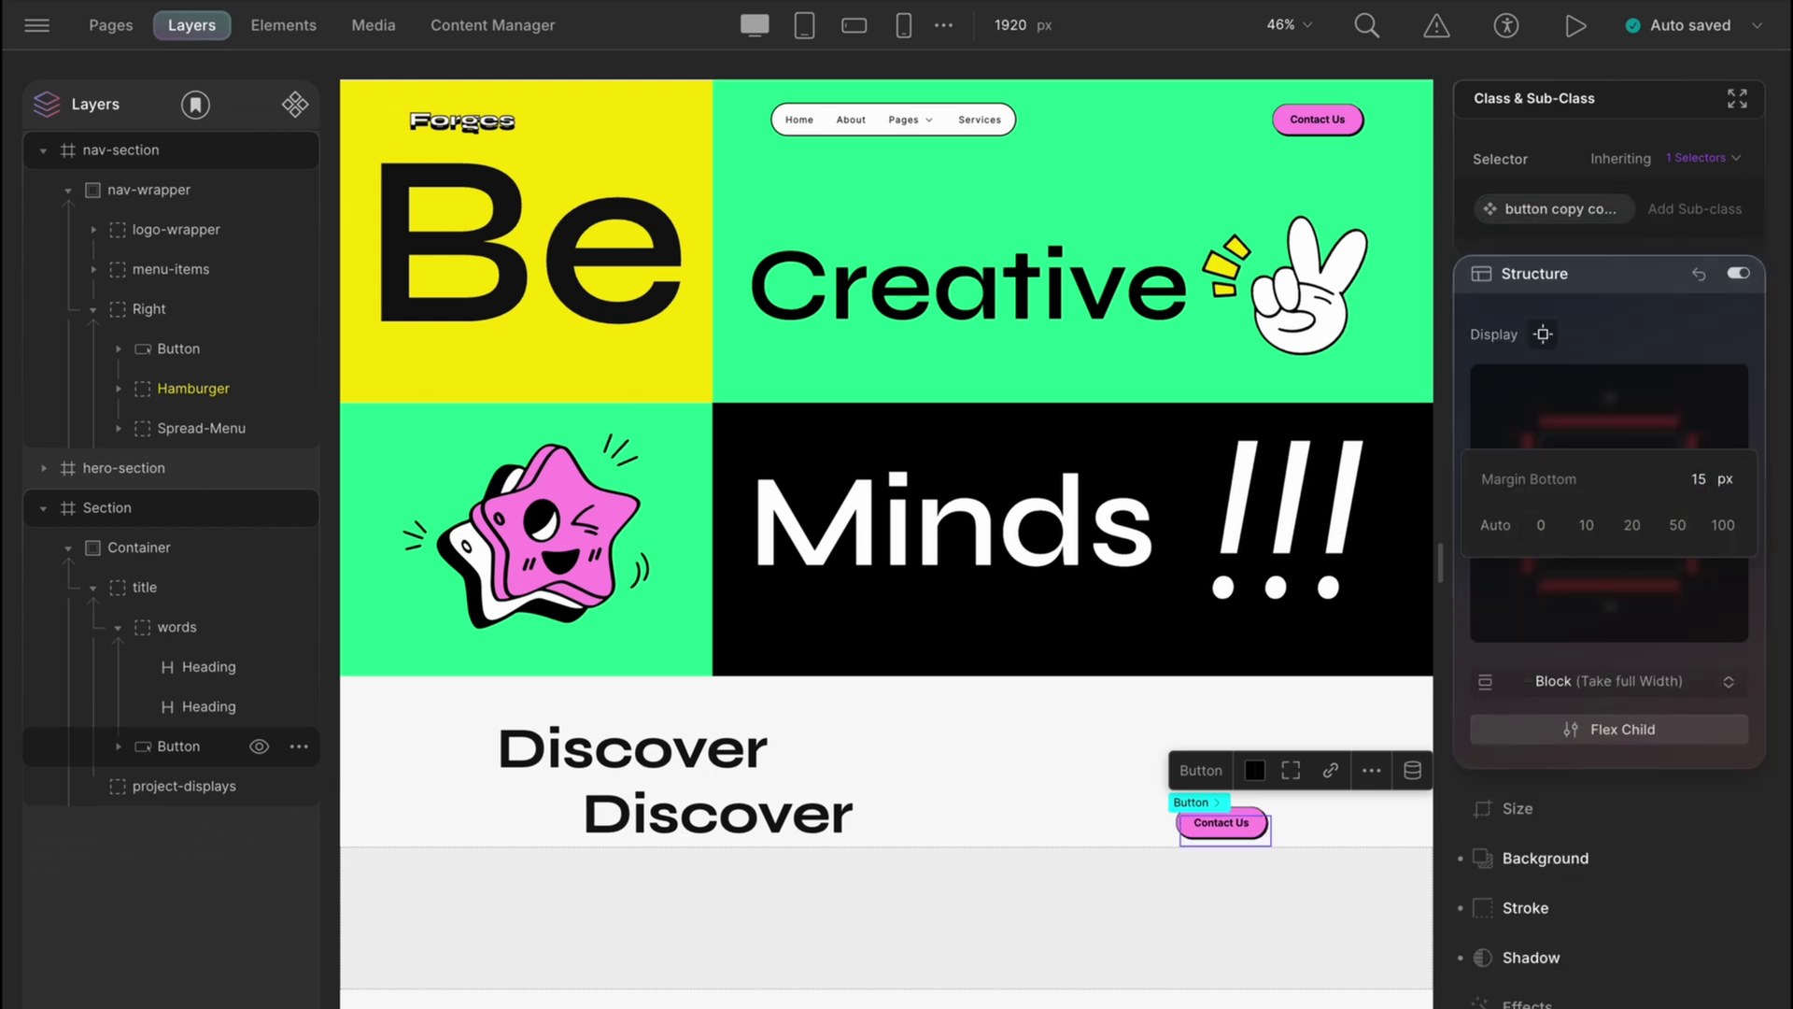
Step: Change the second heading's text to Our Projects
click(1359, 878)
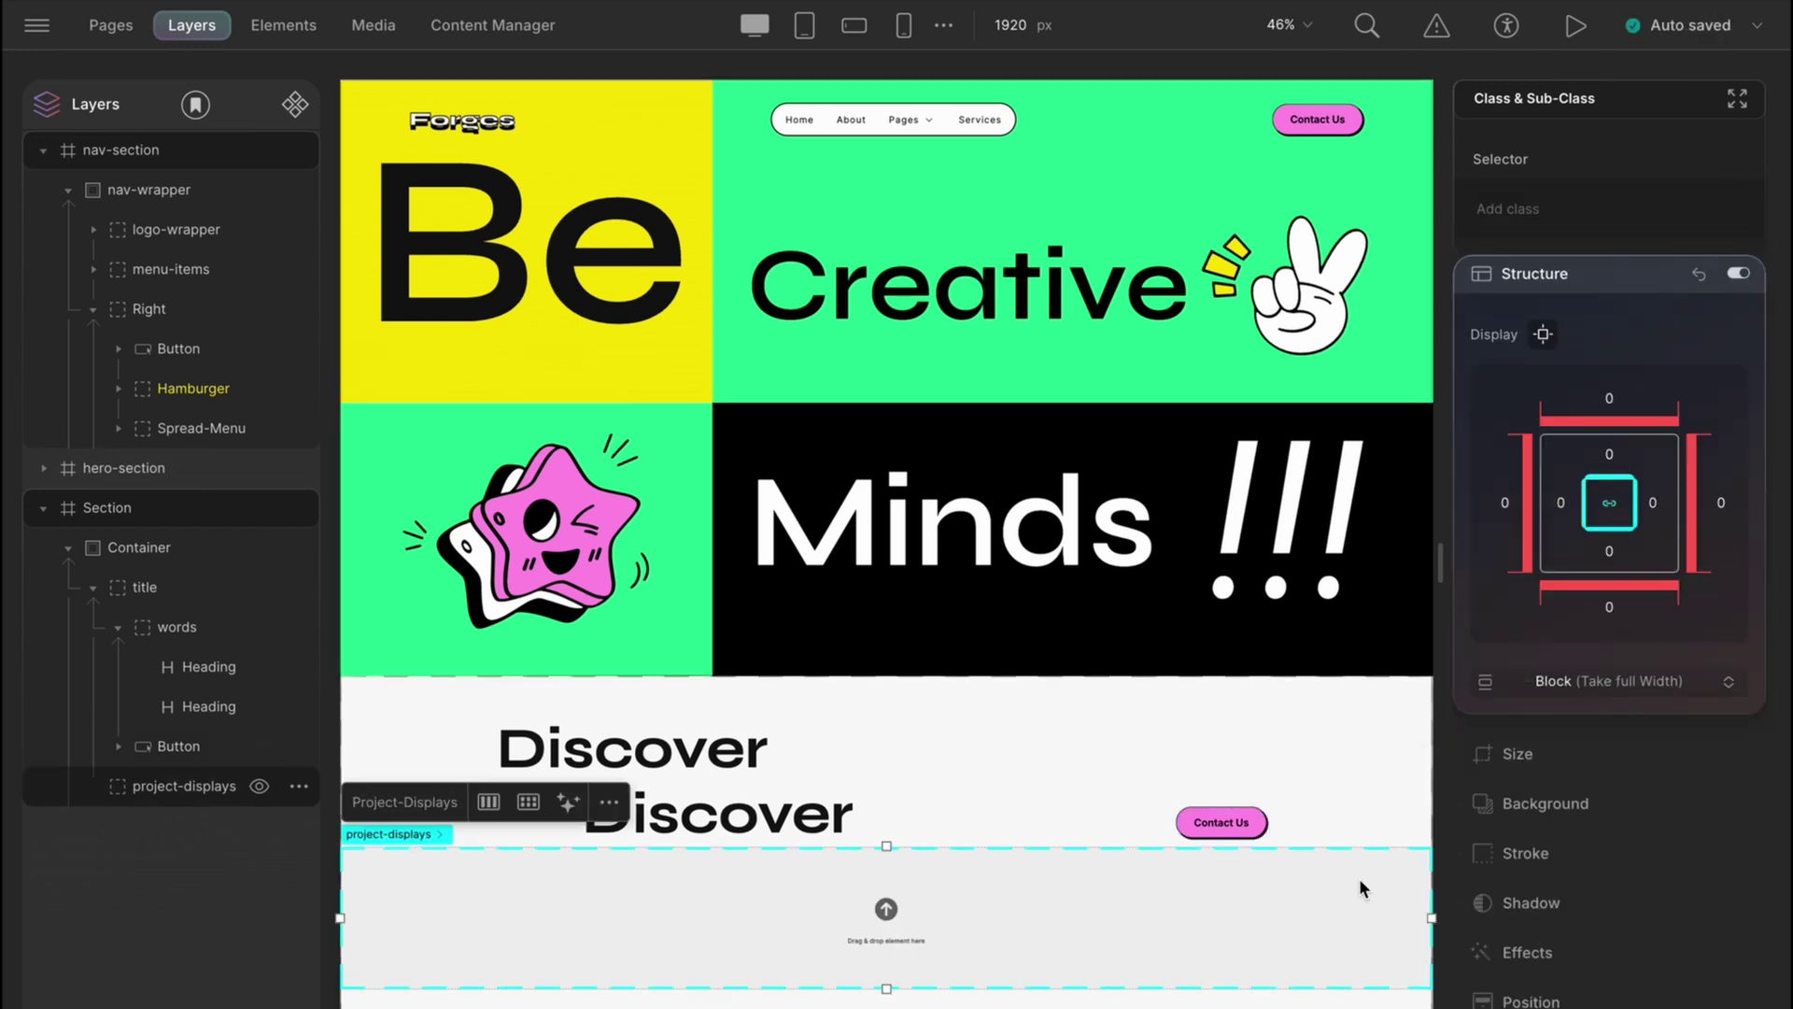
click(778, 816)
click(860, 883)
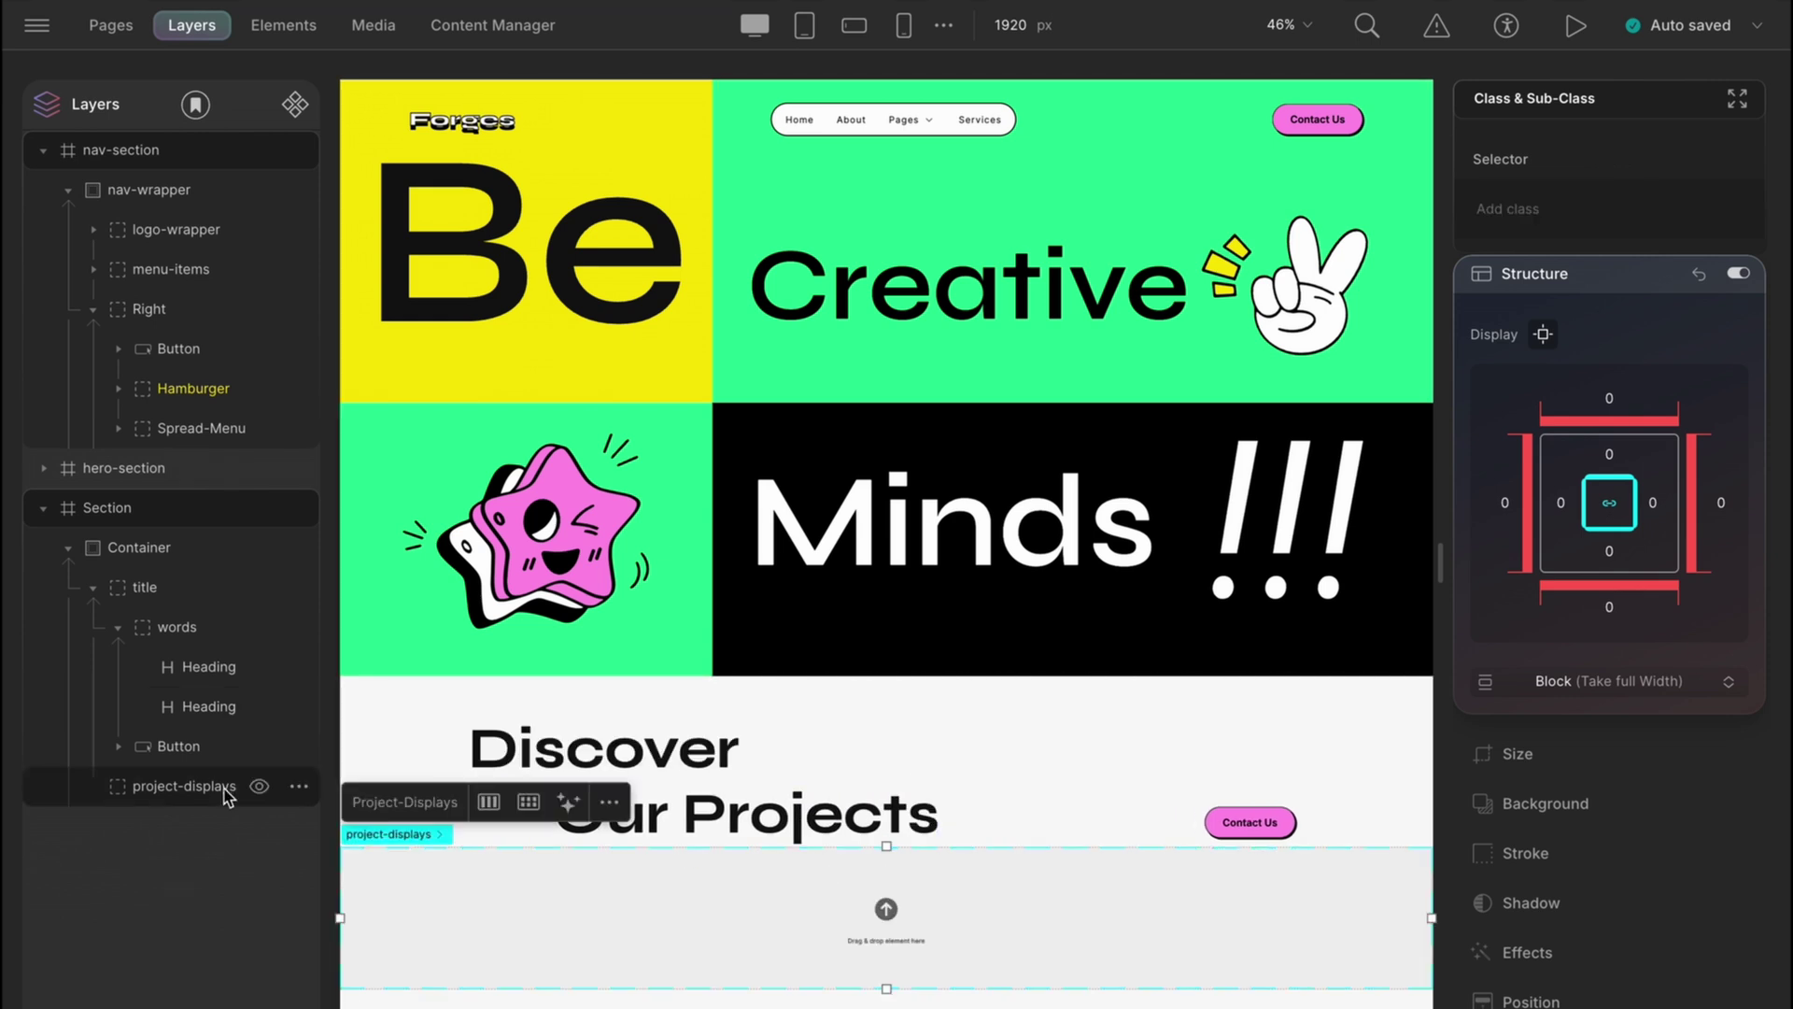
Step: Rename the Discover heading's class from heading 19 to heading-master
click(221, 682)
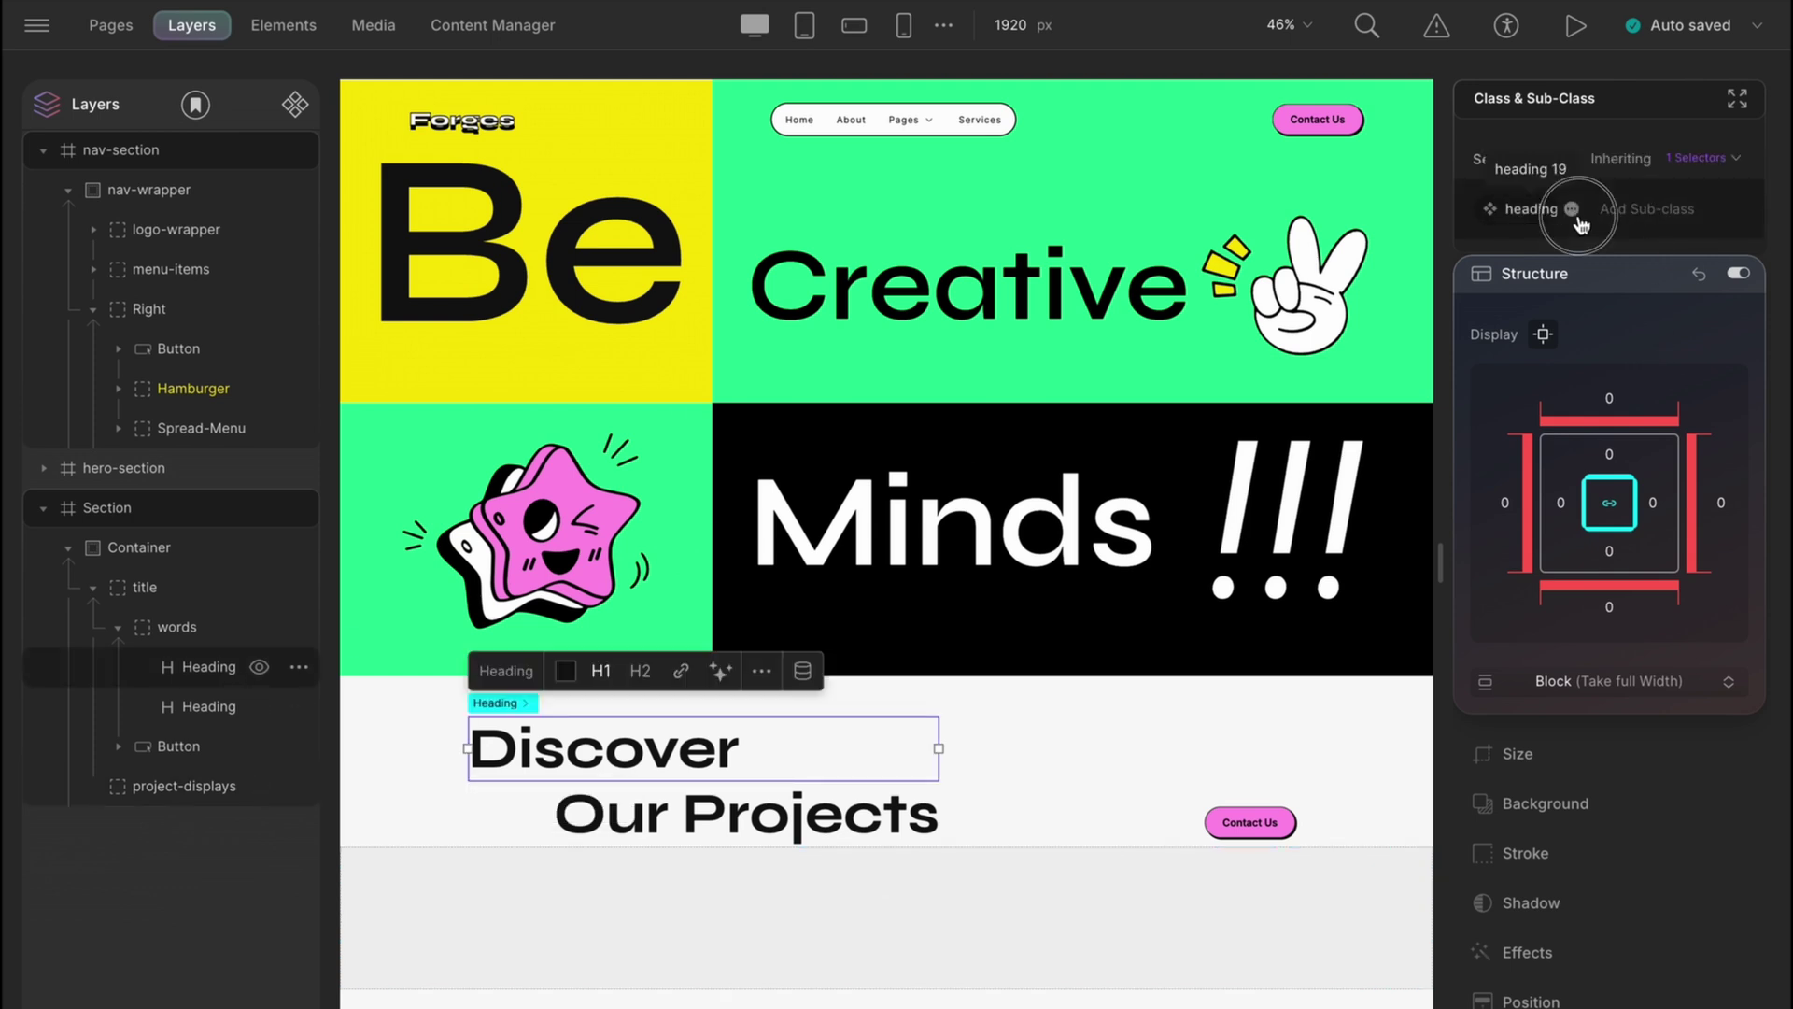
right_click(1582, 213)
click(1626, 226)
text(headin)
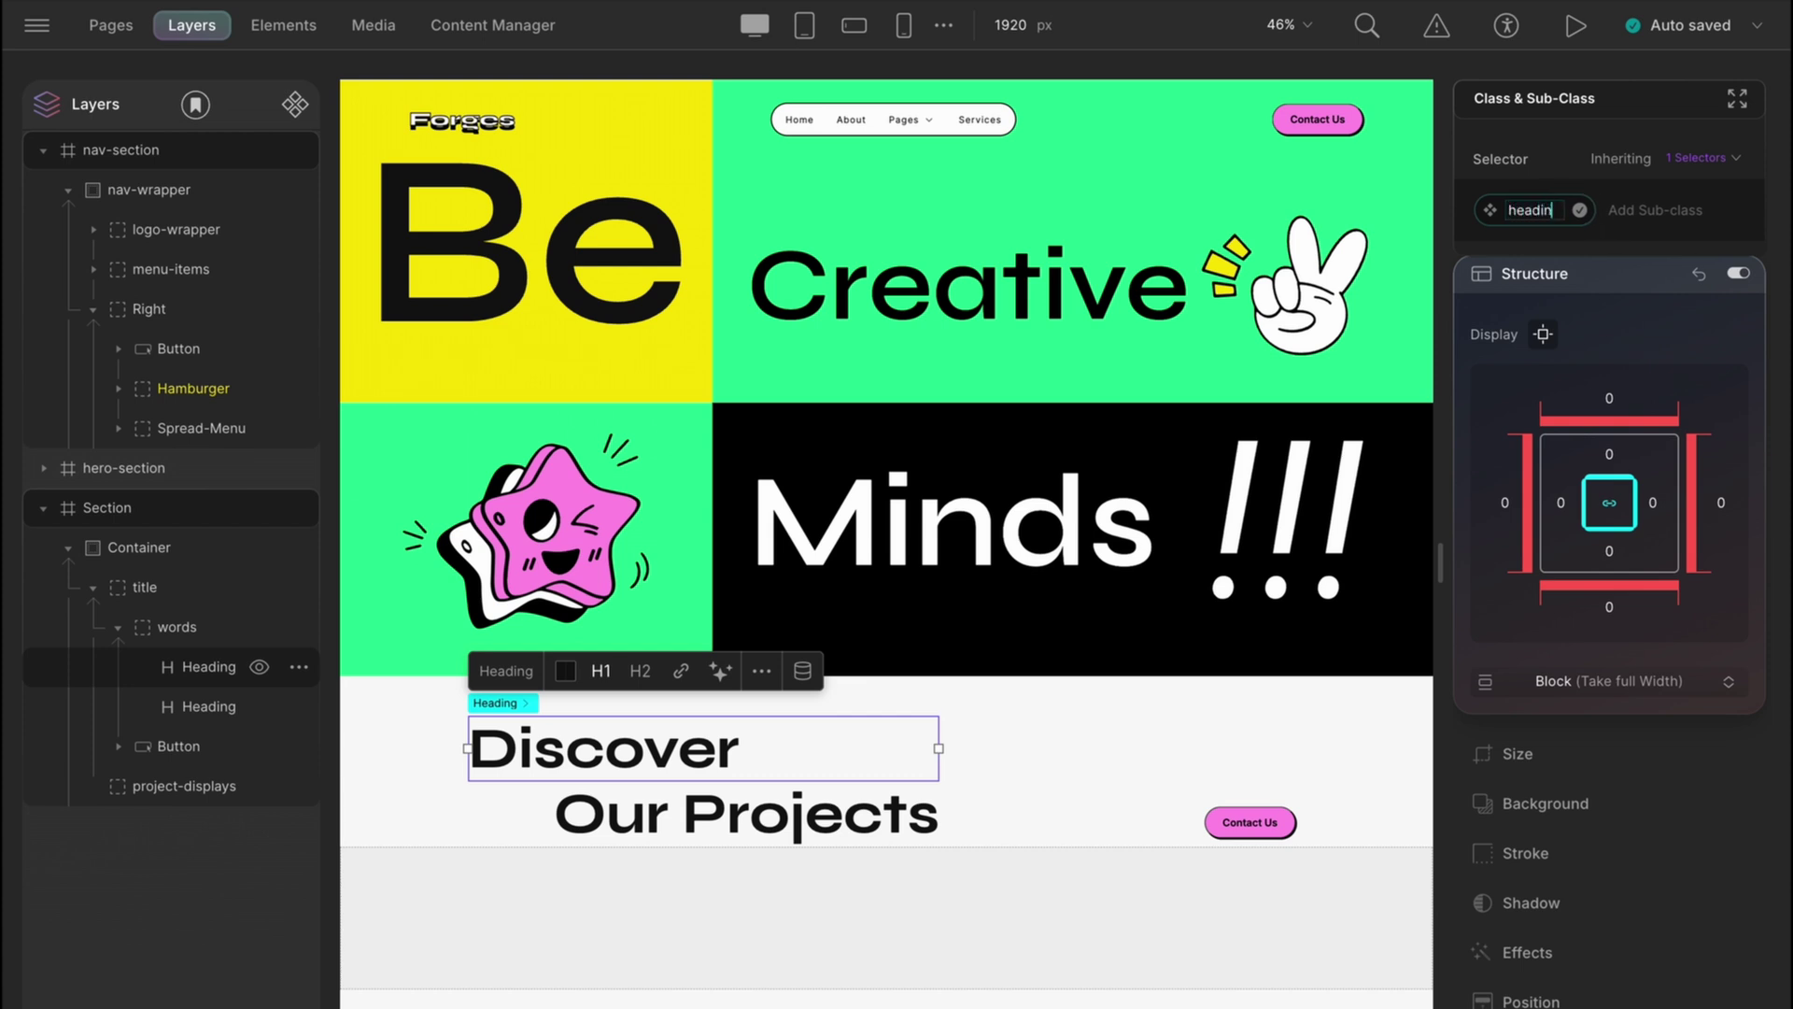
key(Return)
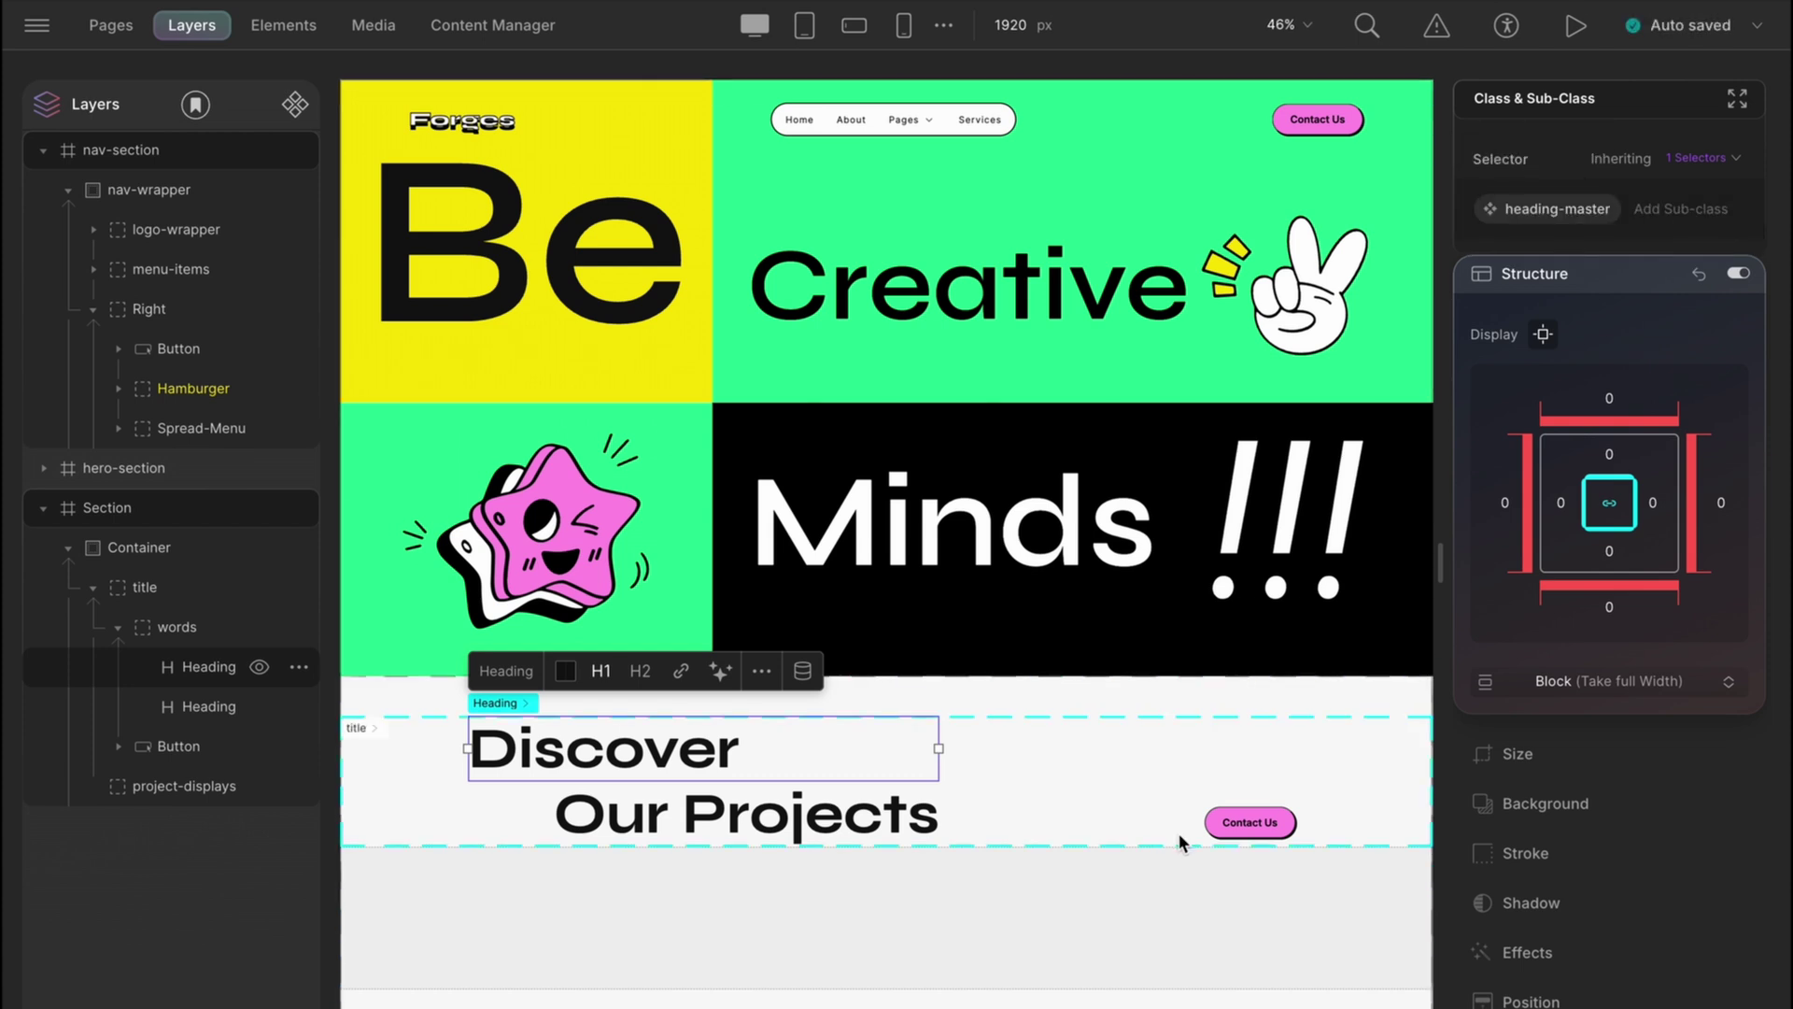
Step: Set project-displays to Grid display with 2 rows and 3 columns
click(211, 792)
click(1570, 681)
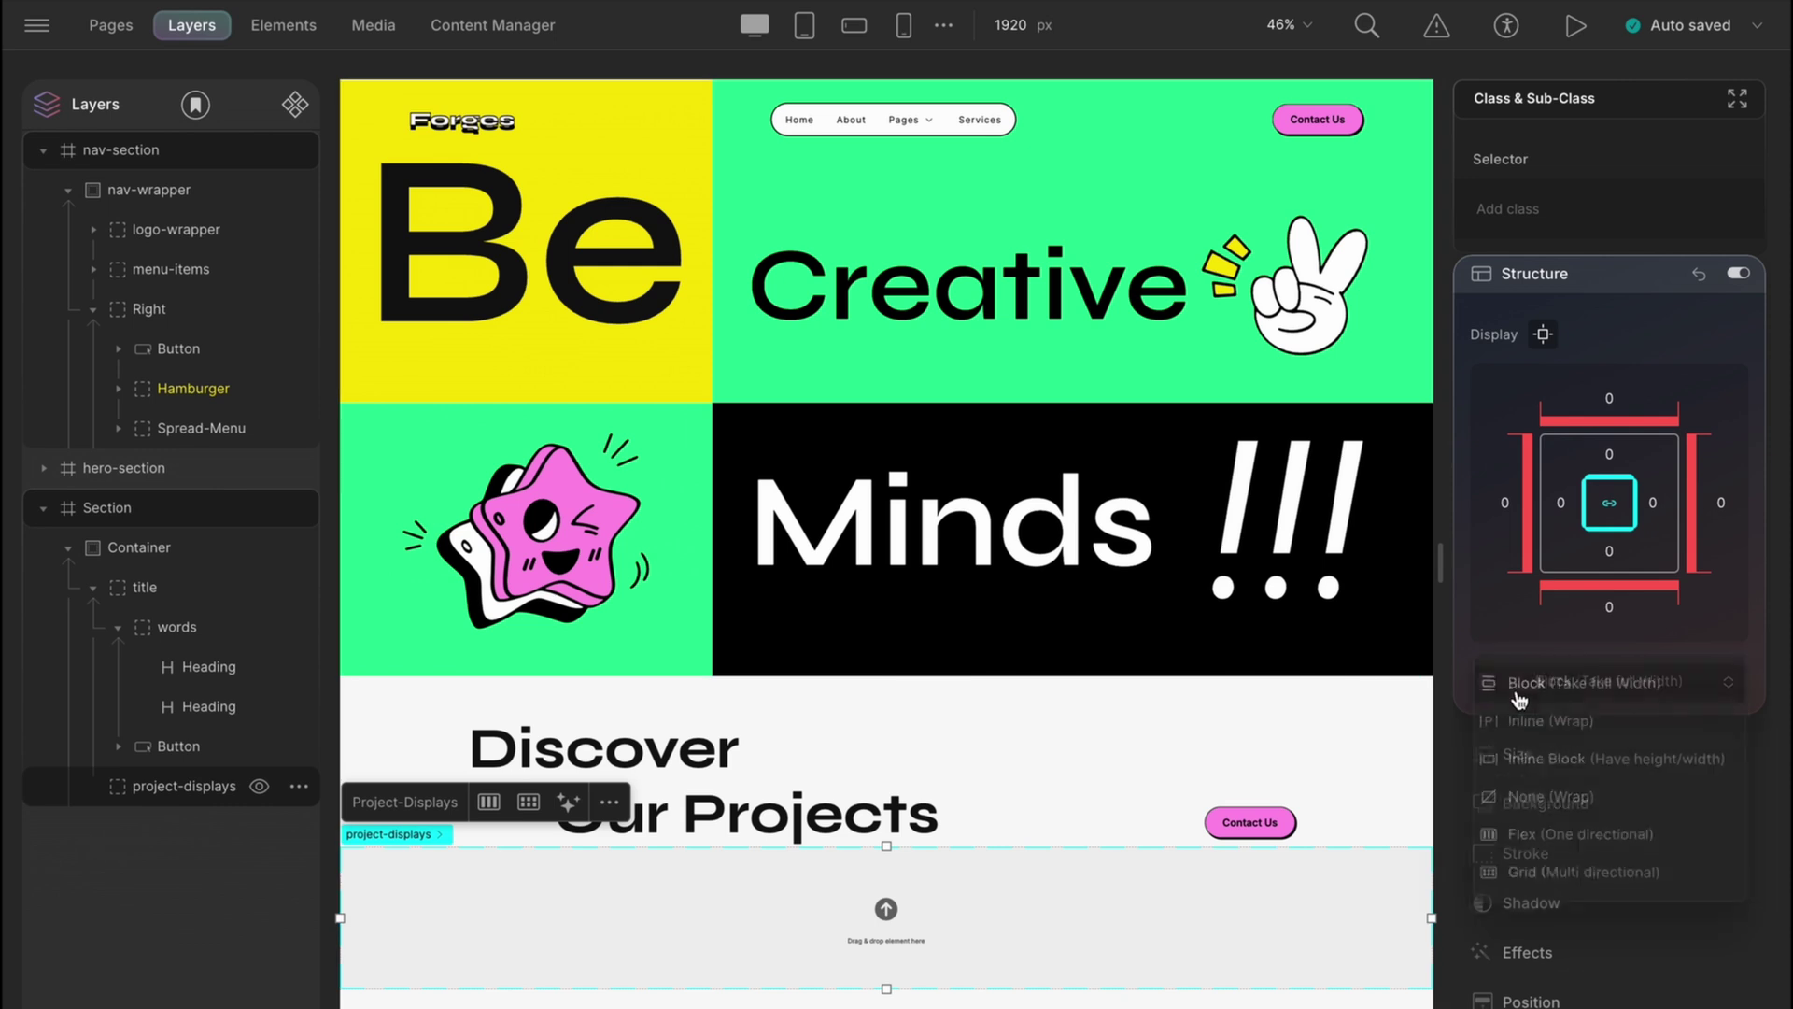
click(1550, 871)
scroll(1552, 875, down, 3)
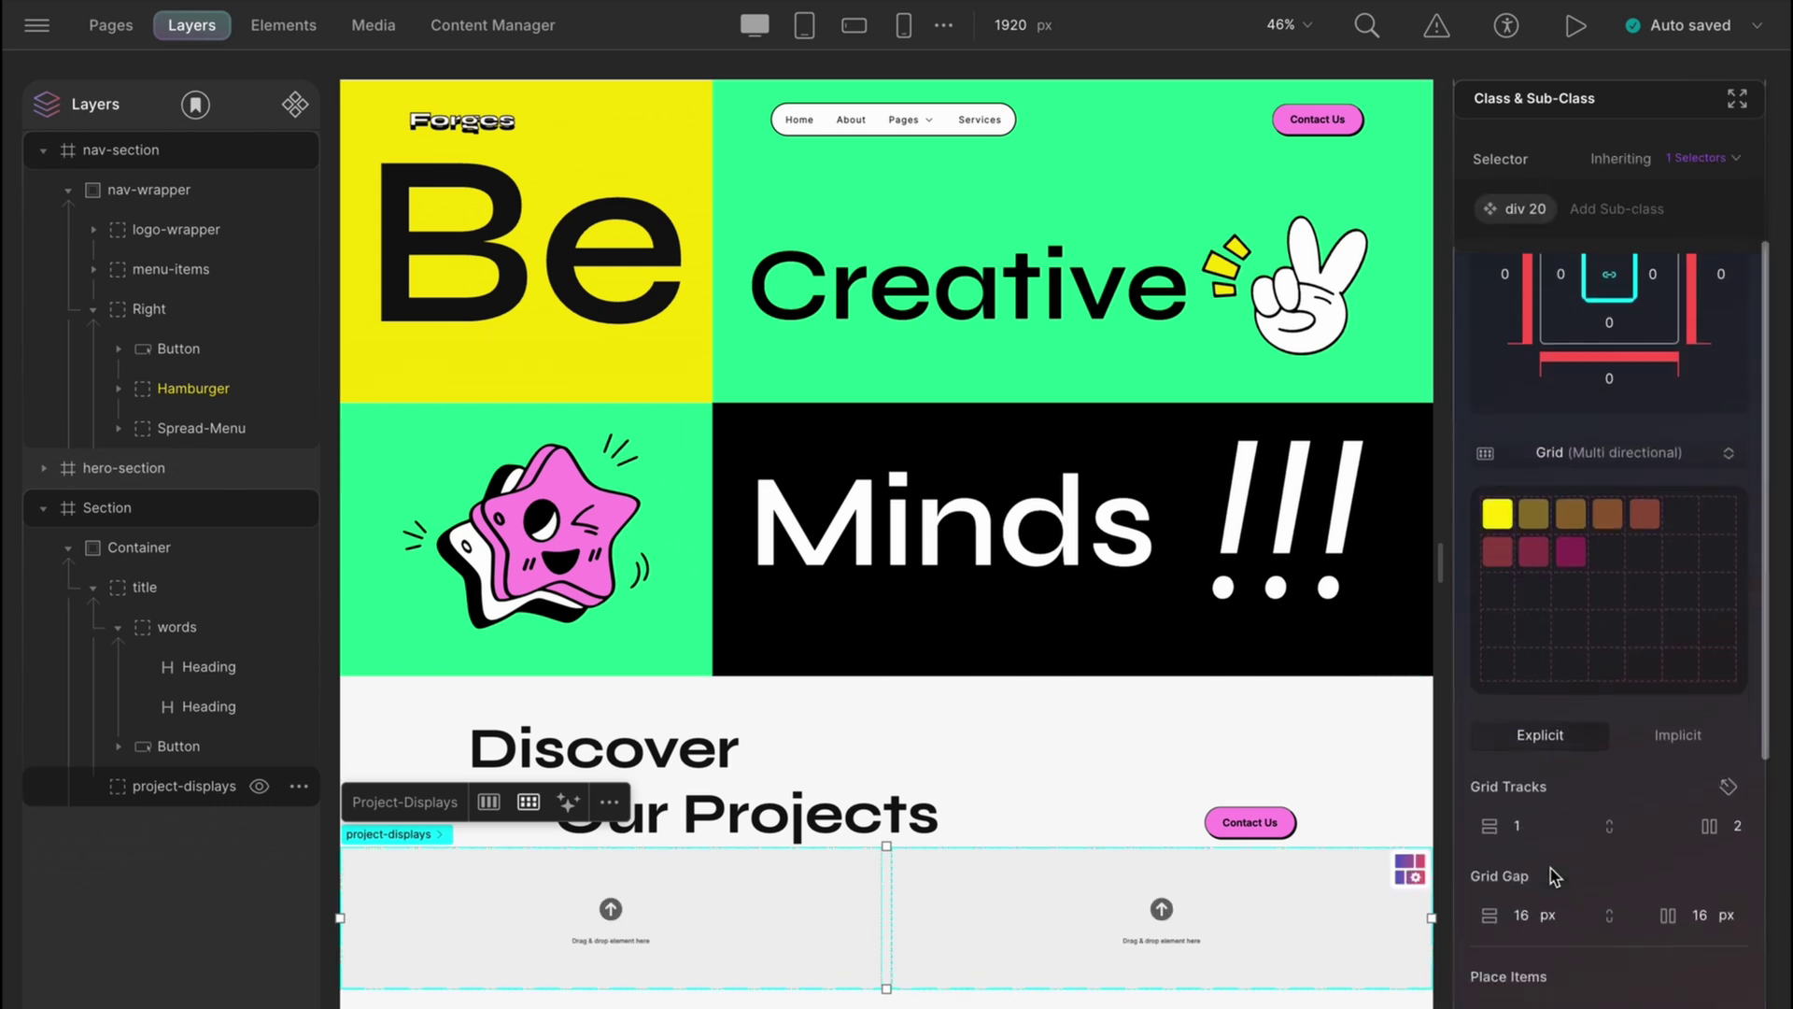
click(1518, 825)
text(2)
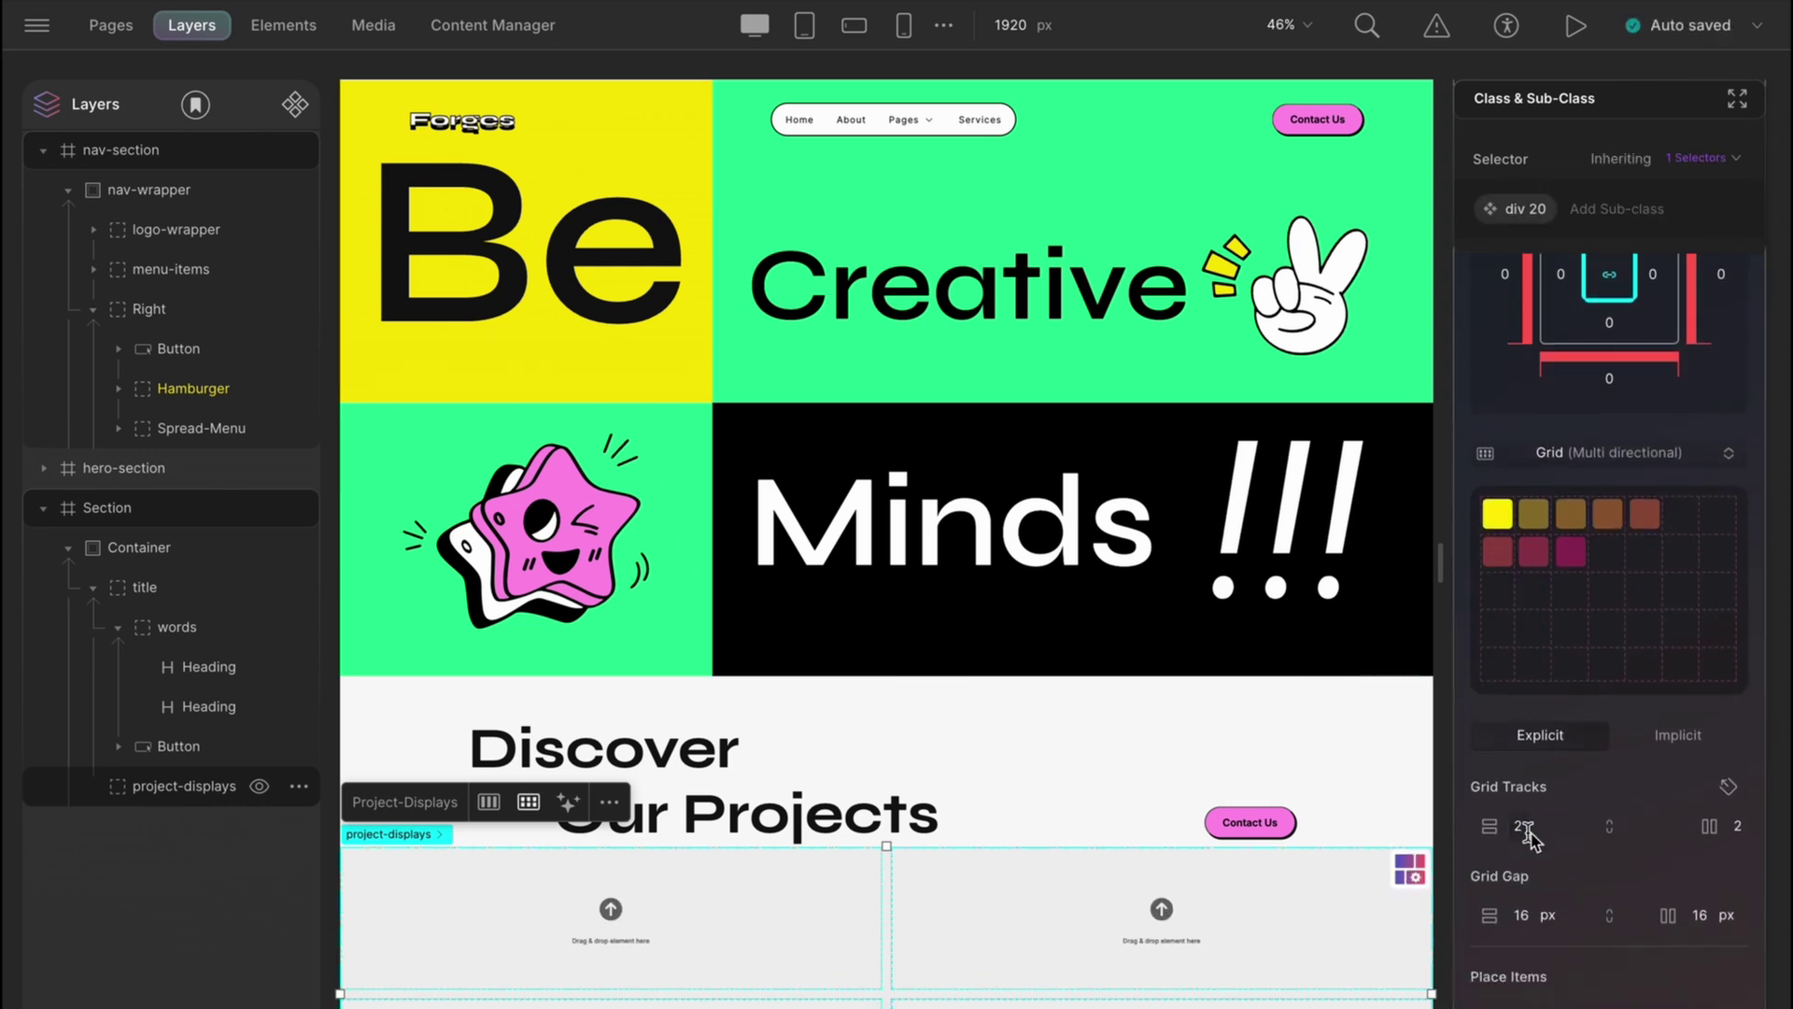
click(1737, 826)
text(3)
scroll(1173, 879, down, 2)
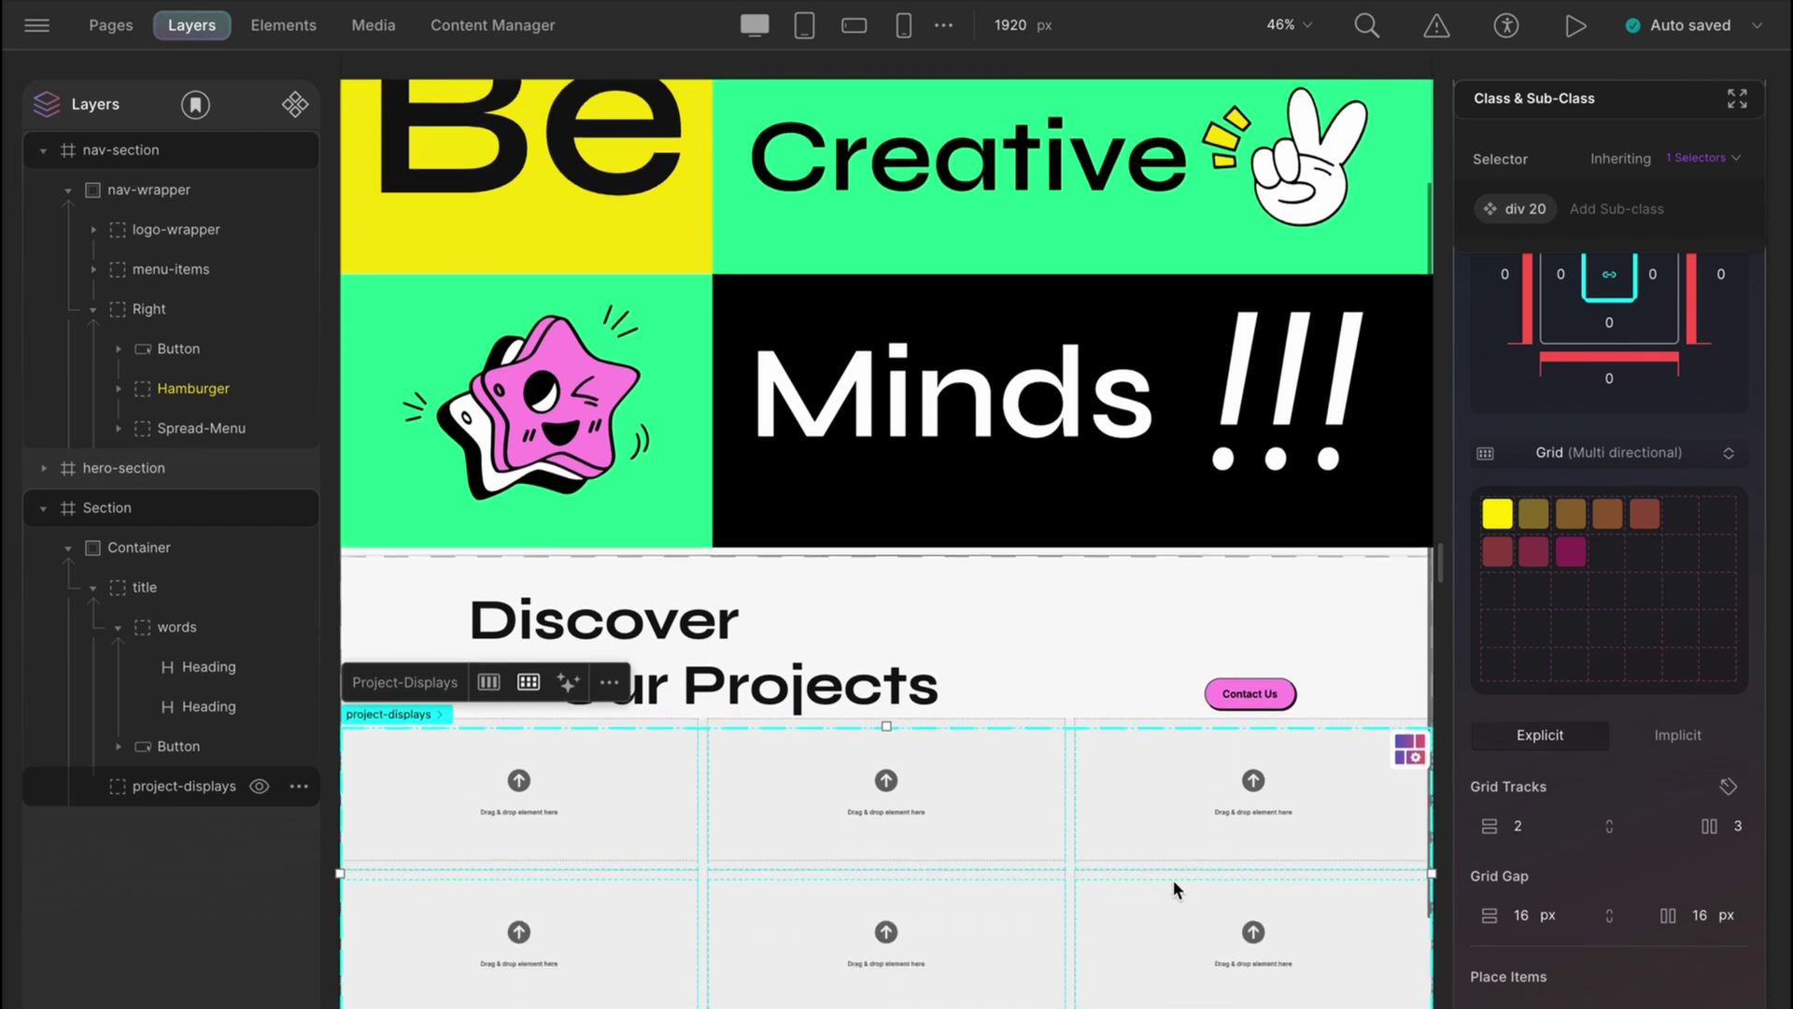
scroll(1174, 887, down, 2)
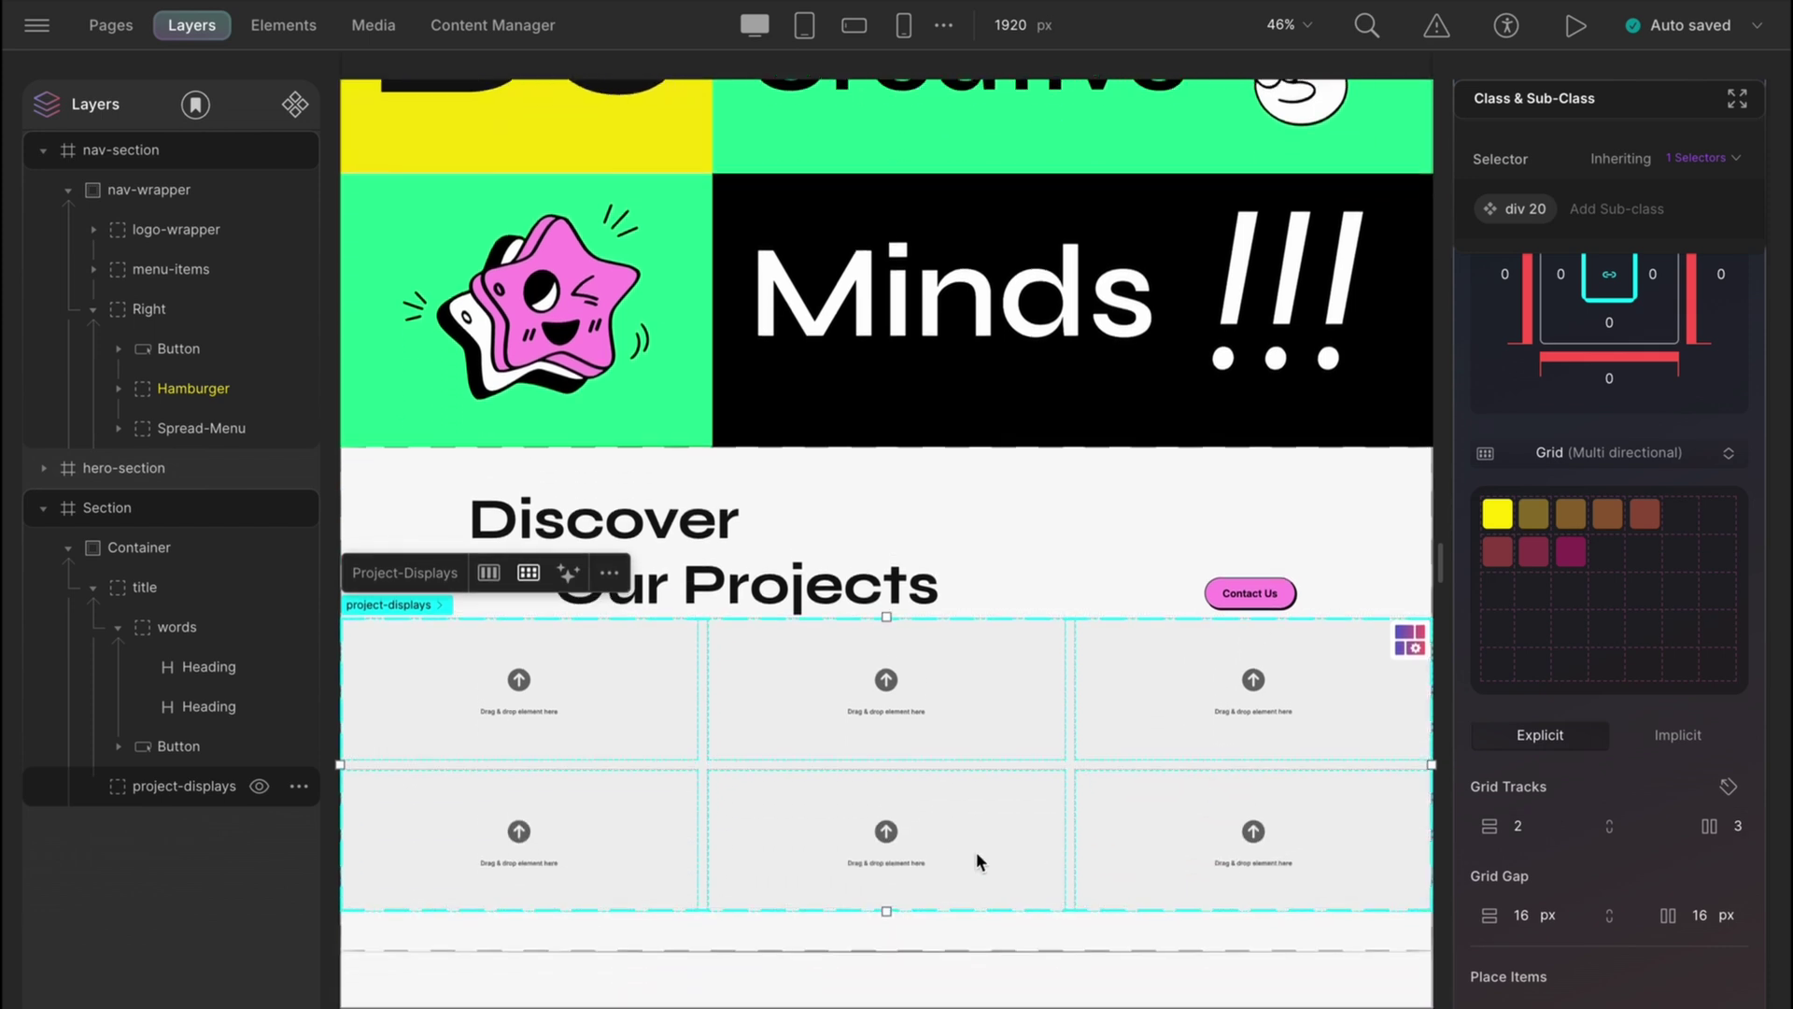
Step: Create grid area Area-1 spanning the bottom-left and bottom-middle cells of project-displays
click(1411, 643)
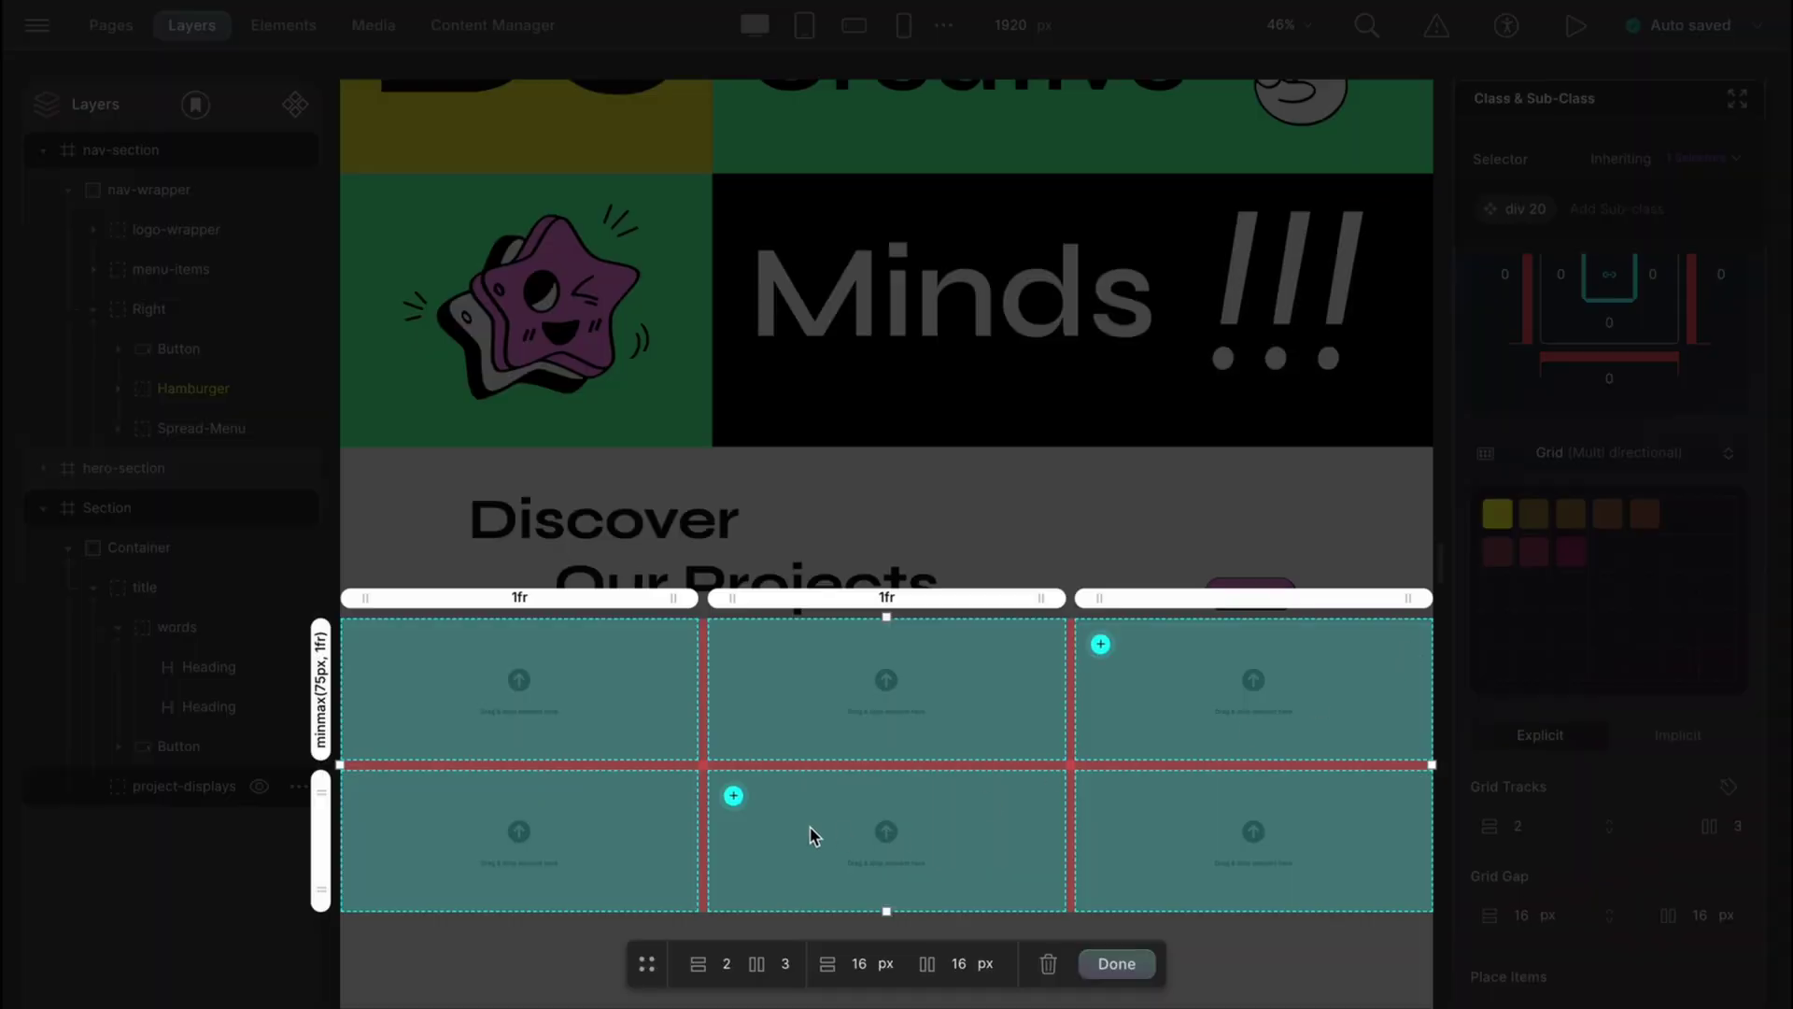
click(367, 797)
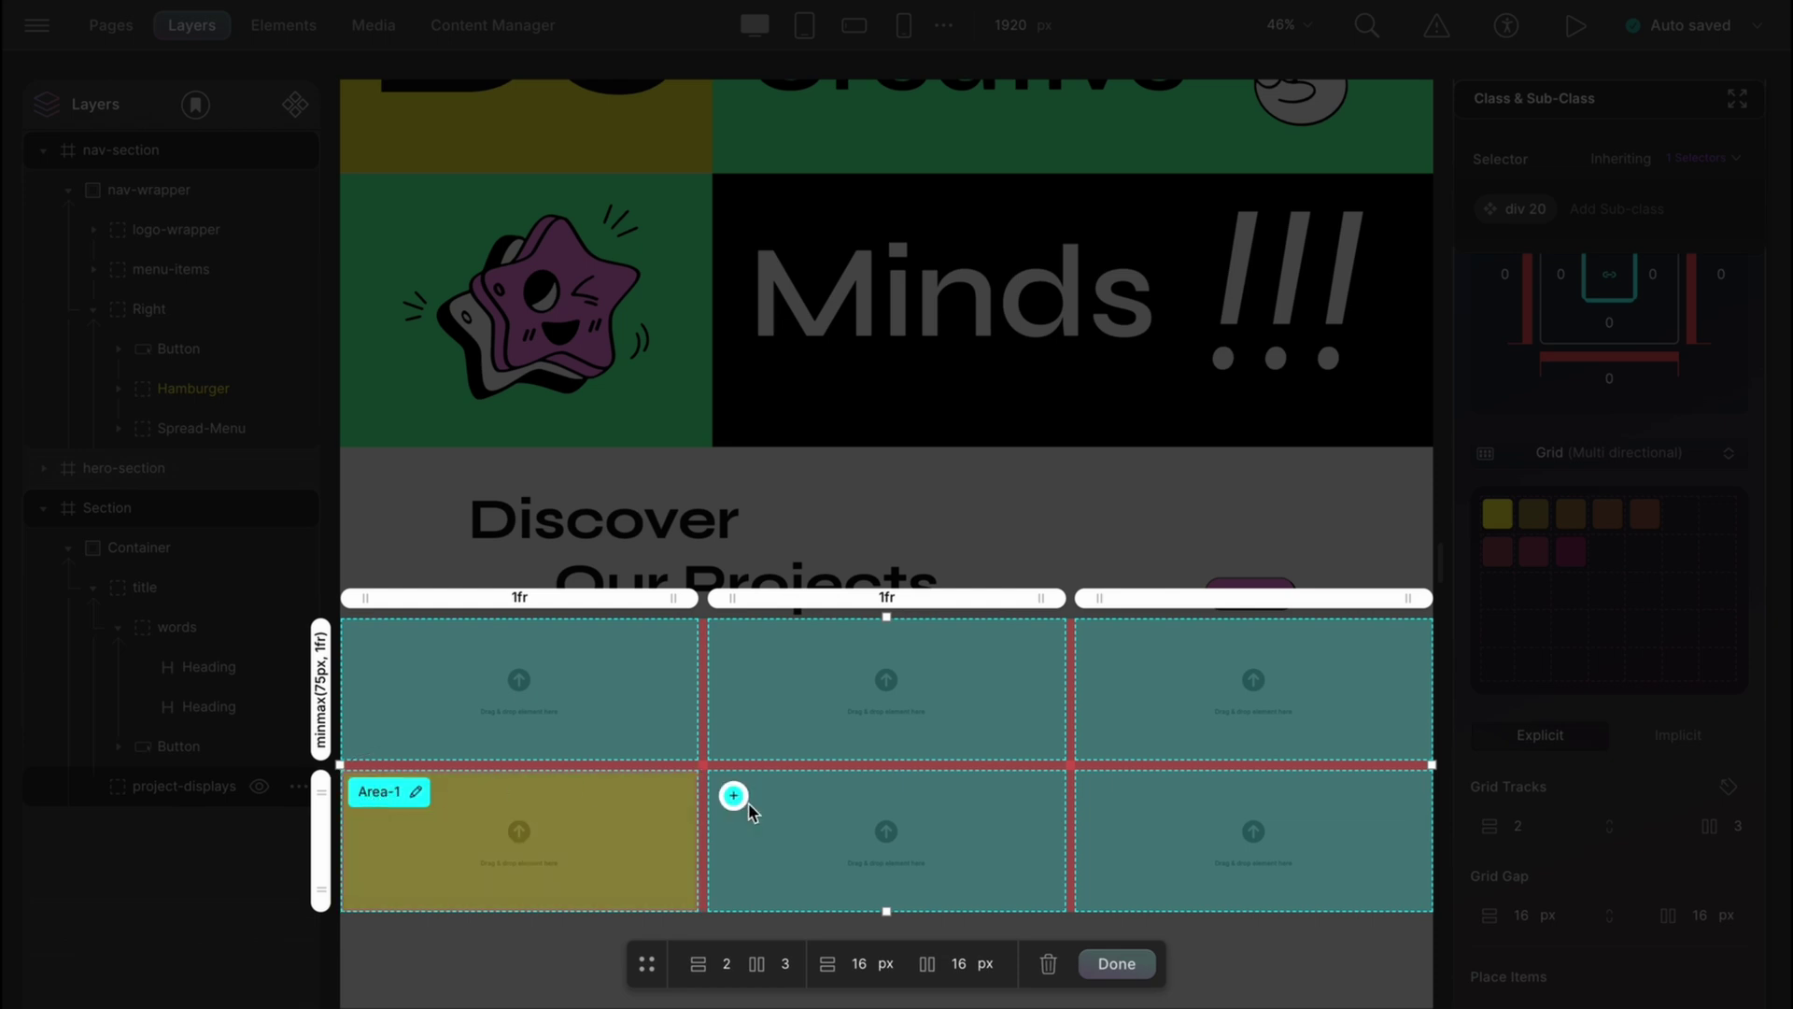
click(736, 798)
click(784, 793)
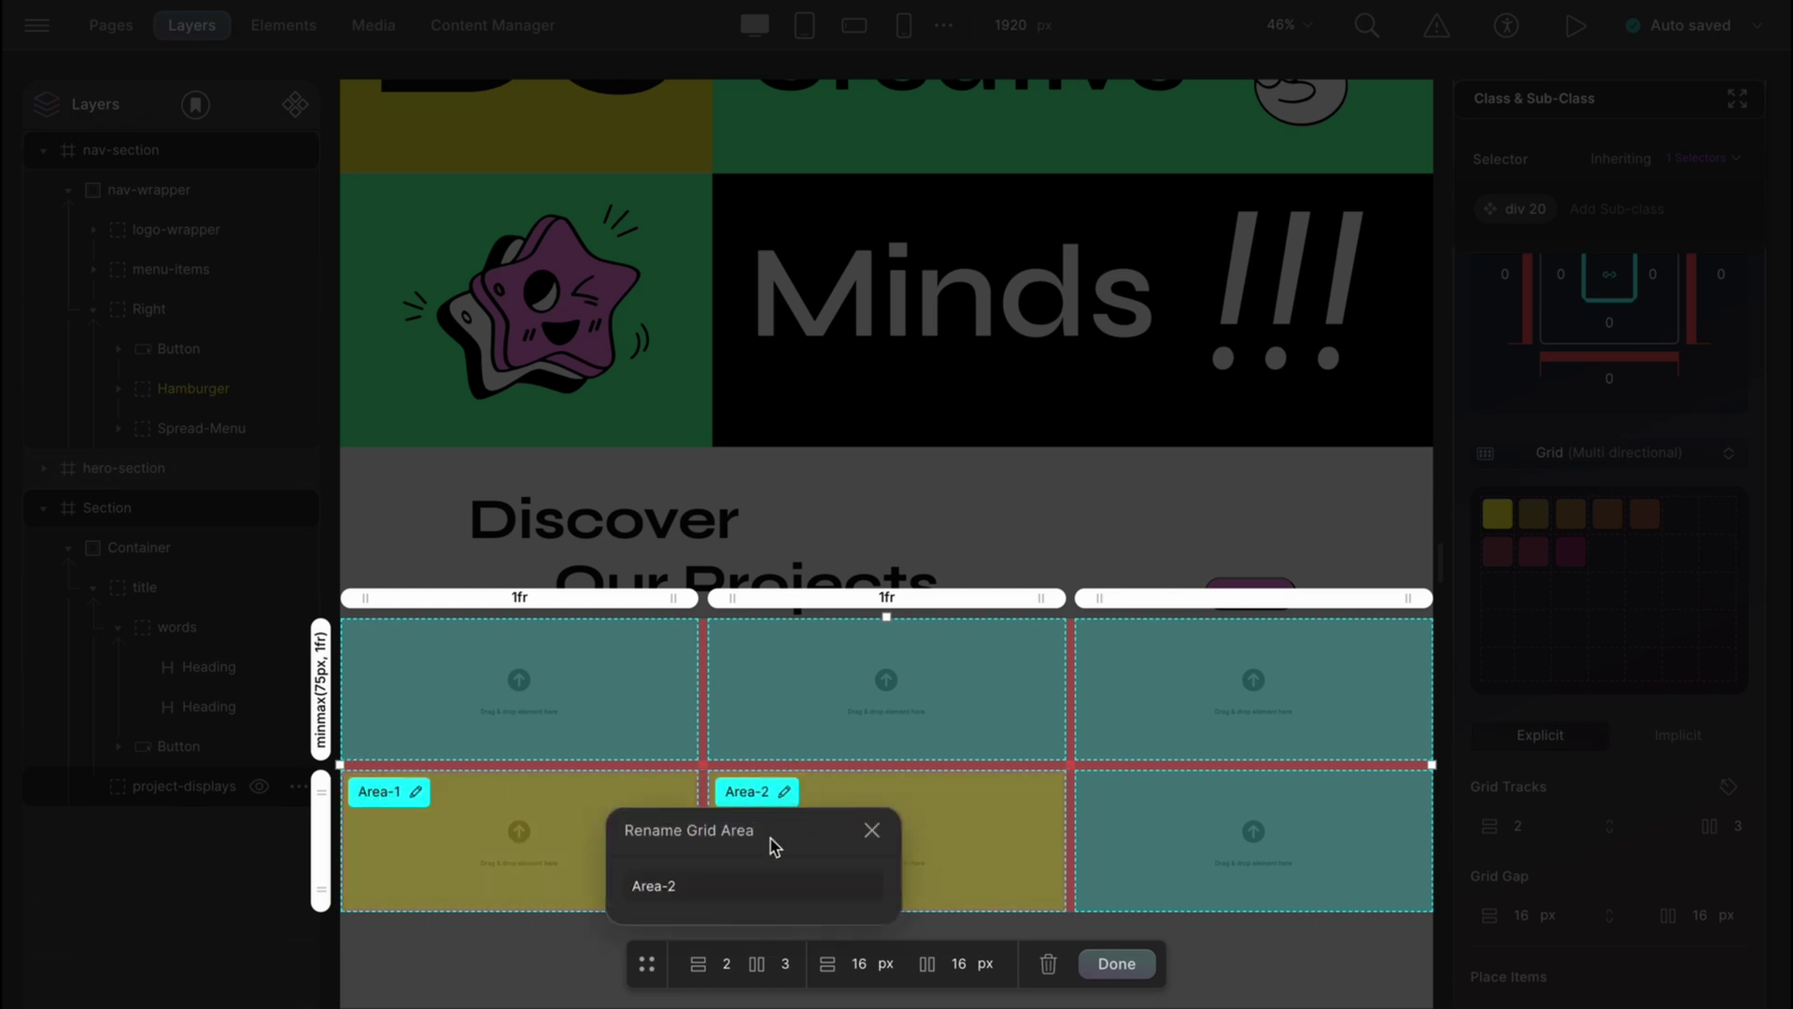
click(750, 879)
key(BackSpace)
key(BackSpace)
text(-1)
key(Return)
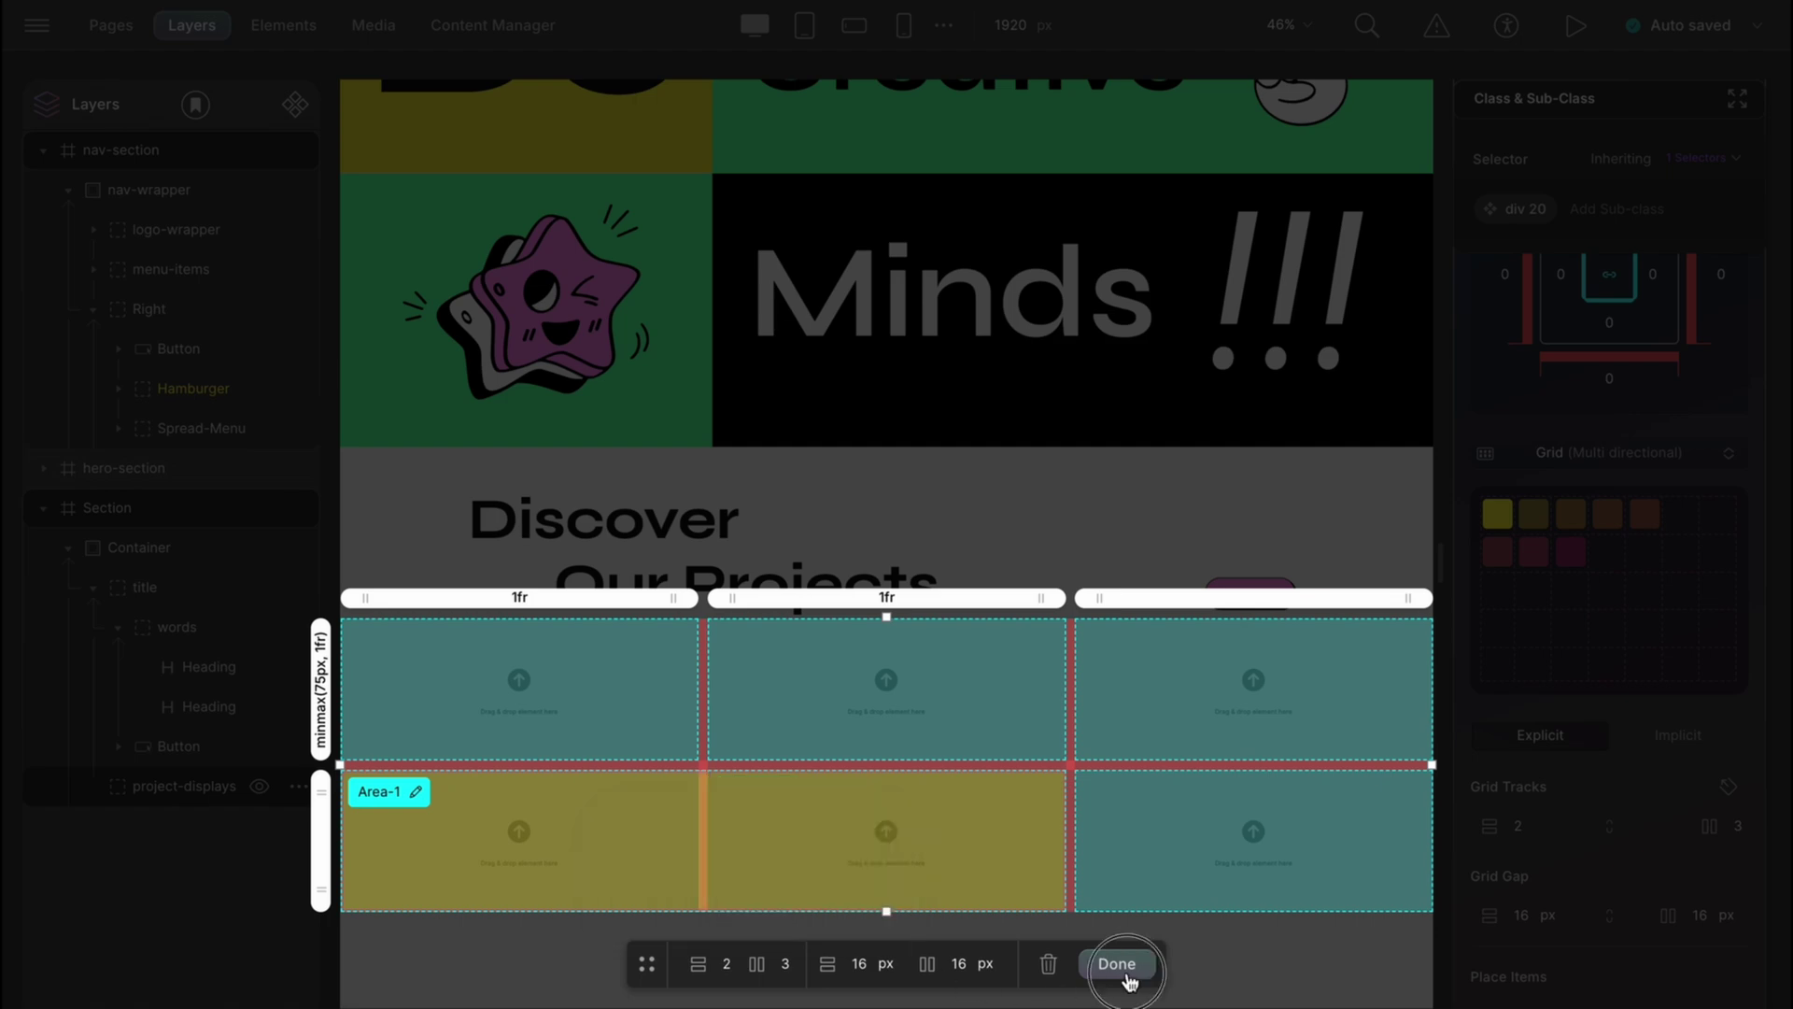
click(1117, 962)
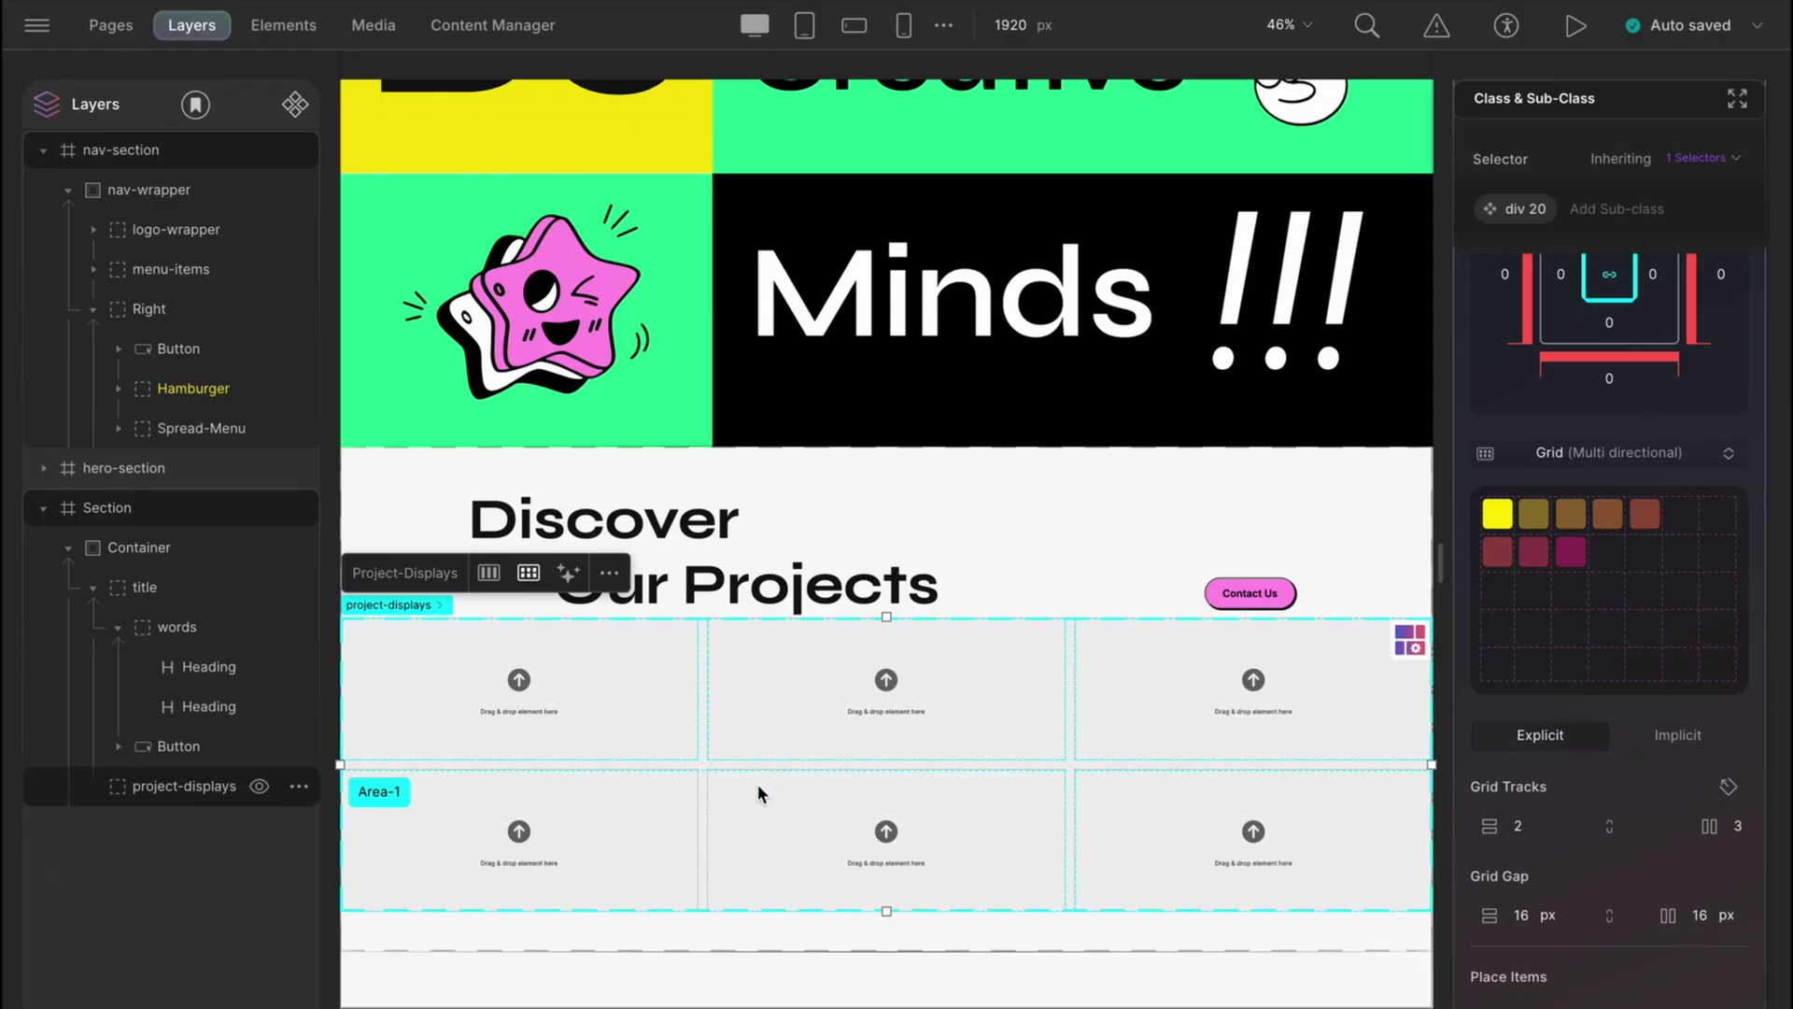
Step: Name the new grid block display and its inner block project
click(284, 25)
click(191, 23)
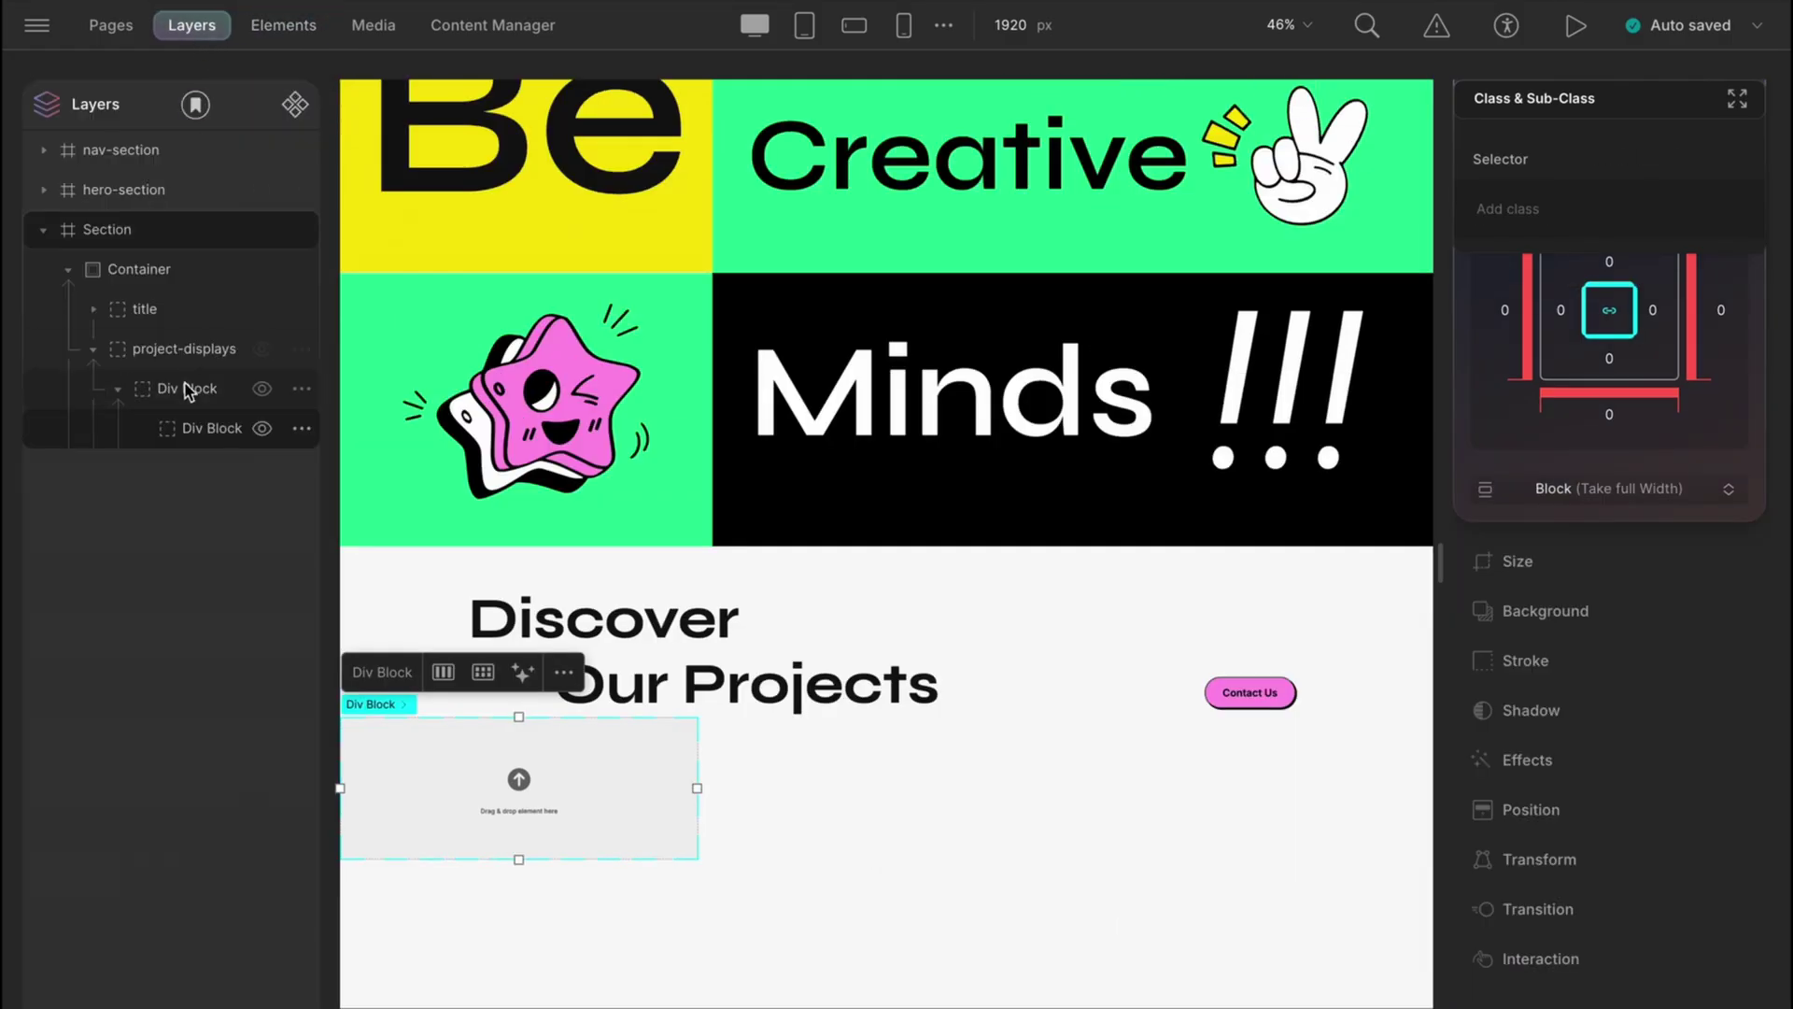
double_click(184, 388)
text(display)
key(Return)
double_click(207, 427)
text(project)
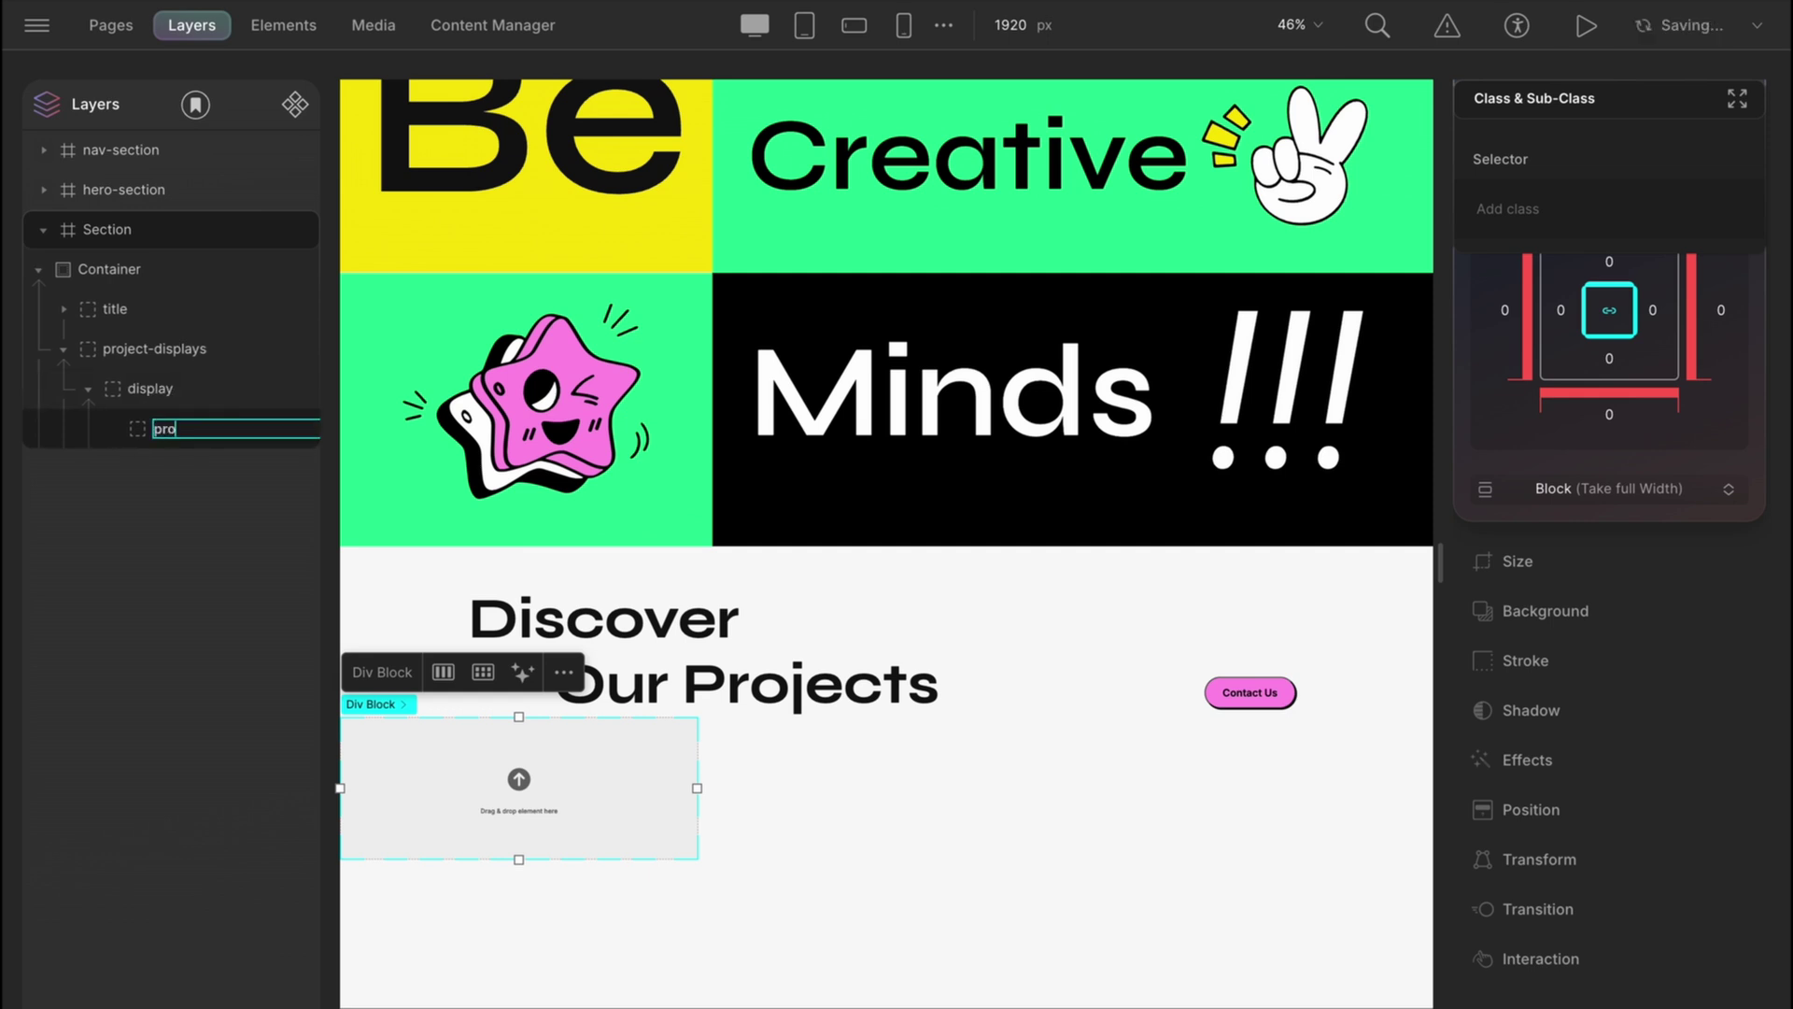
key(Return)
Step: Add an image and a div block named text-content inside project
click(284, 25)
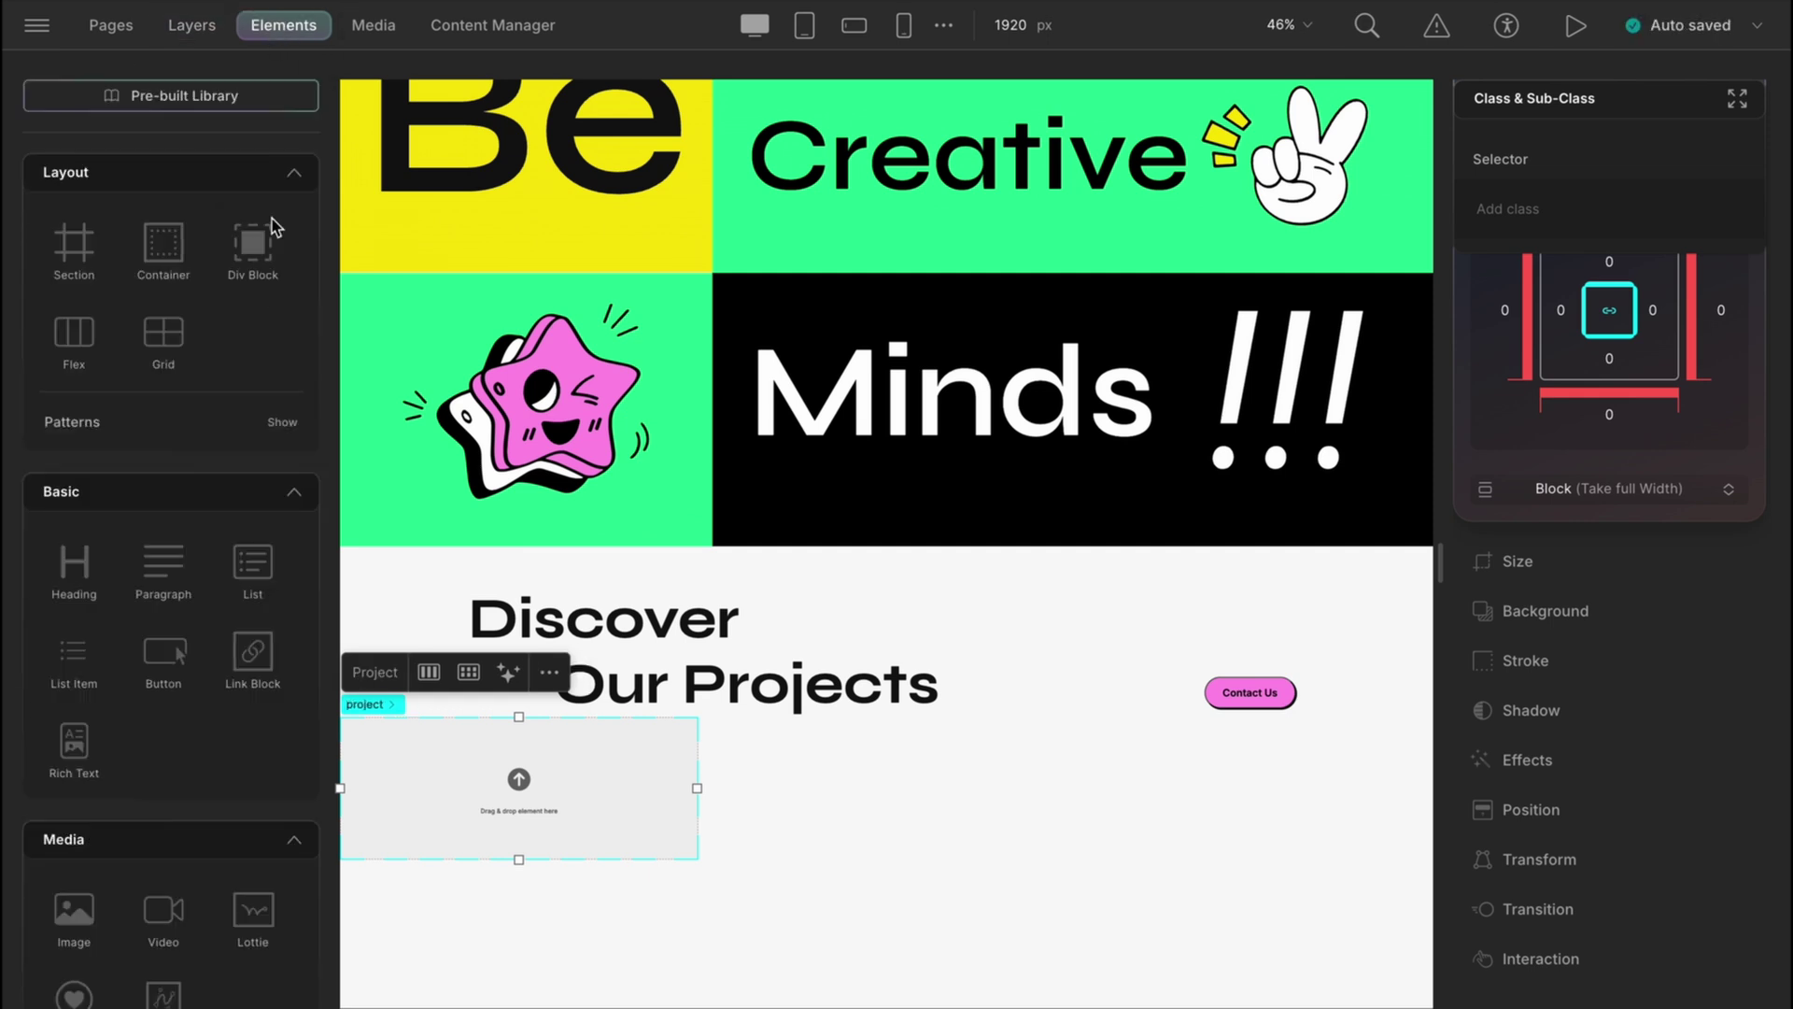
click(73, 912)
click(254, 267)
click(191, 25)
double_click(240, 507)
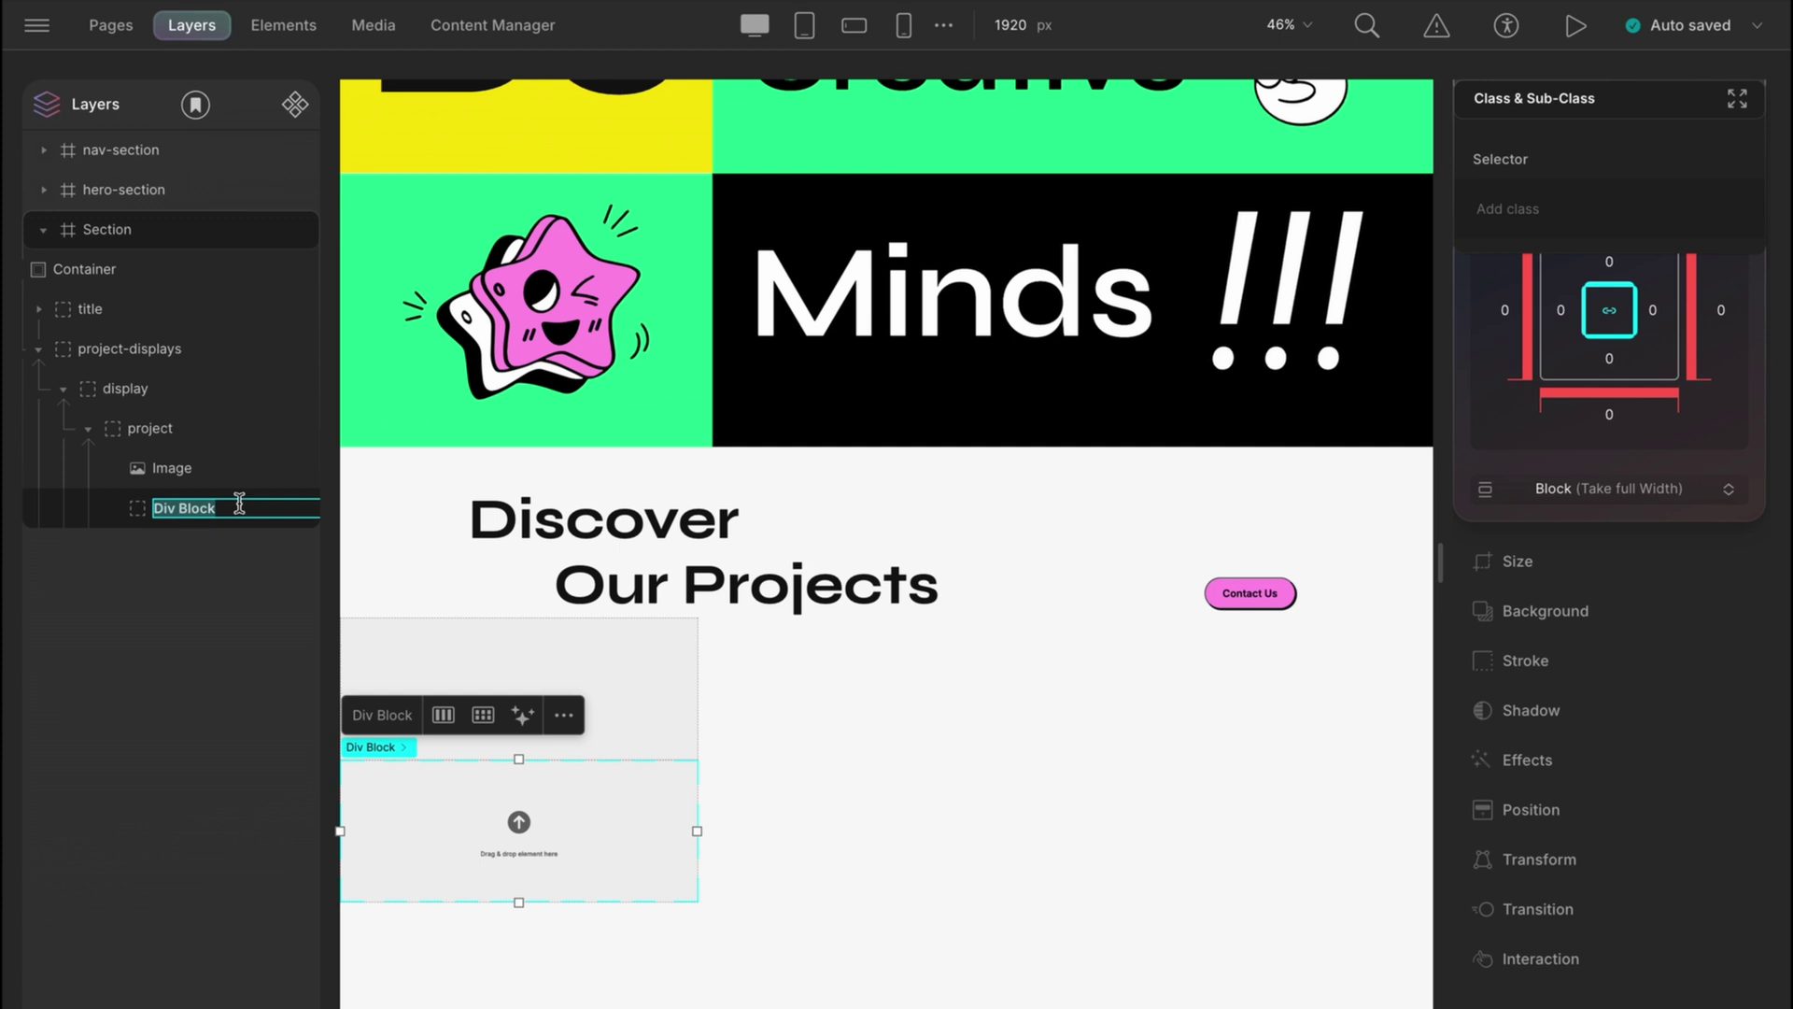
text(text-content)
key(Return)
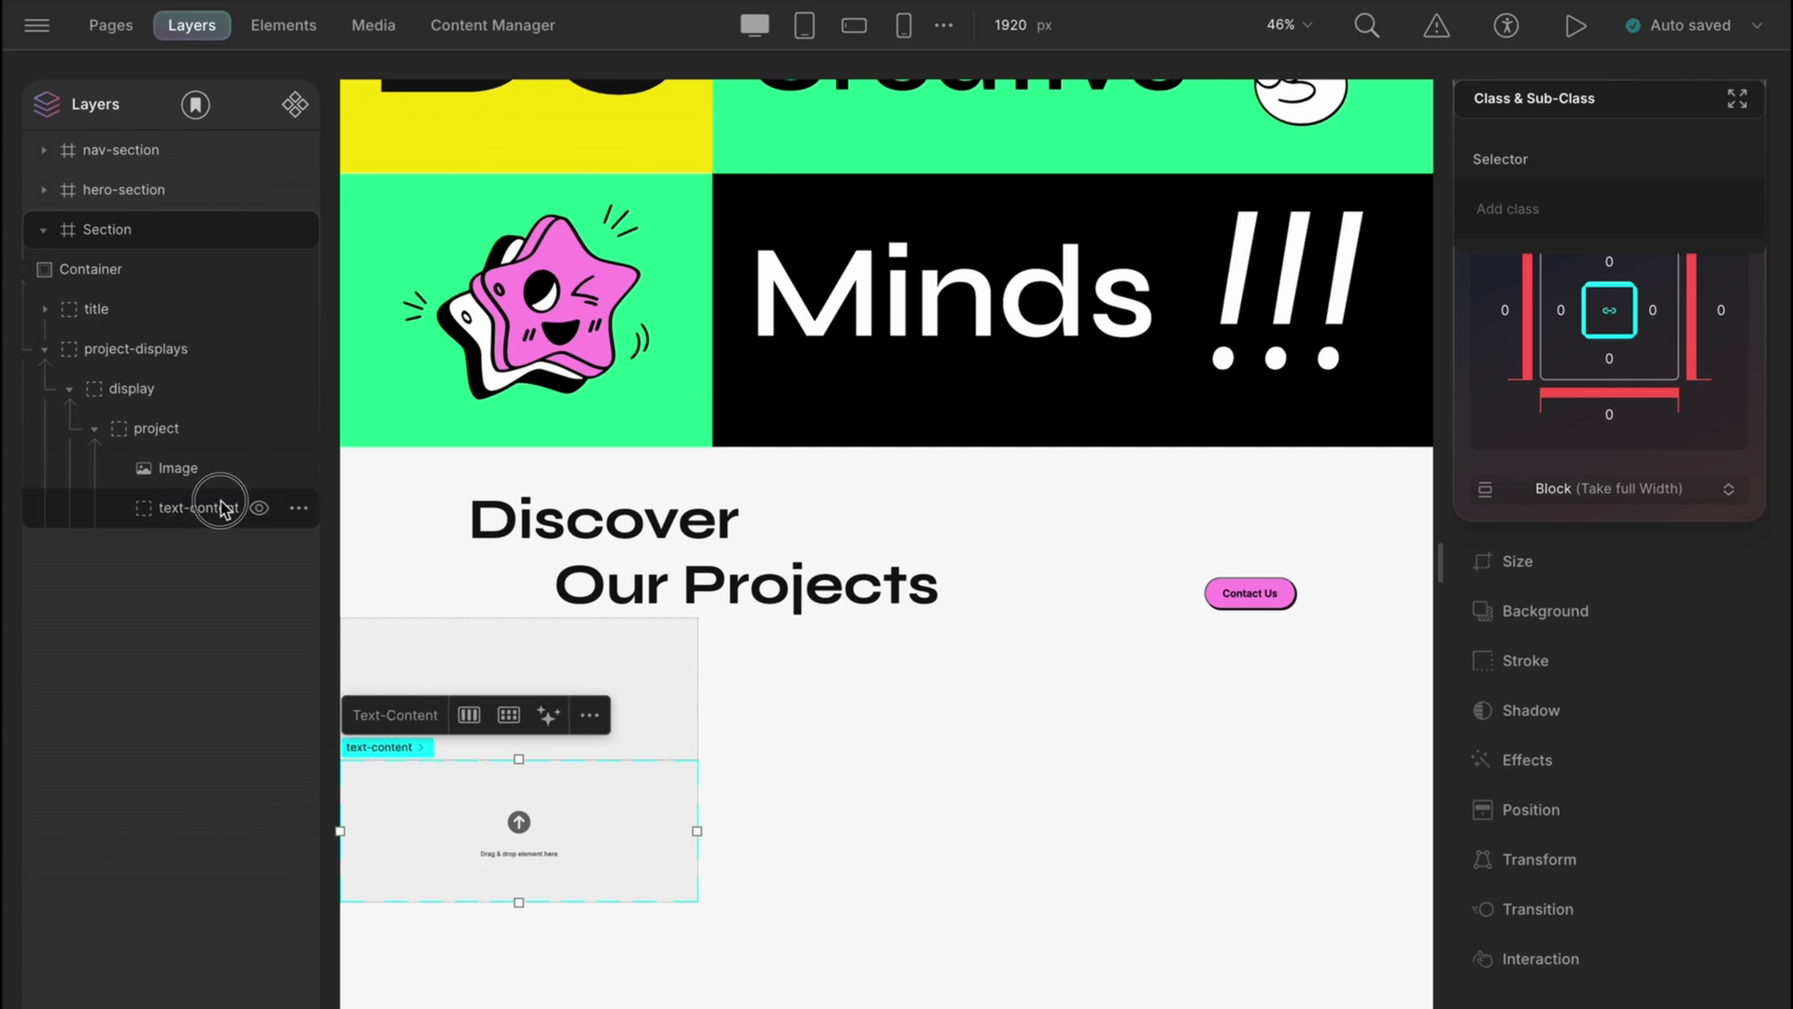
Step: Add a heading and a paragraph inside text-content
key(e)
click(71, 567)
click(165, 567)
key(l)
Step: Fill the image with the pink product photo and start editing the heading to read no. 1
click(225, 467)
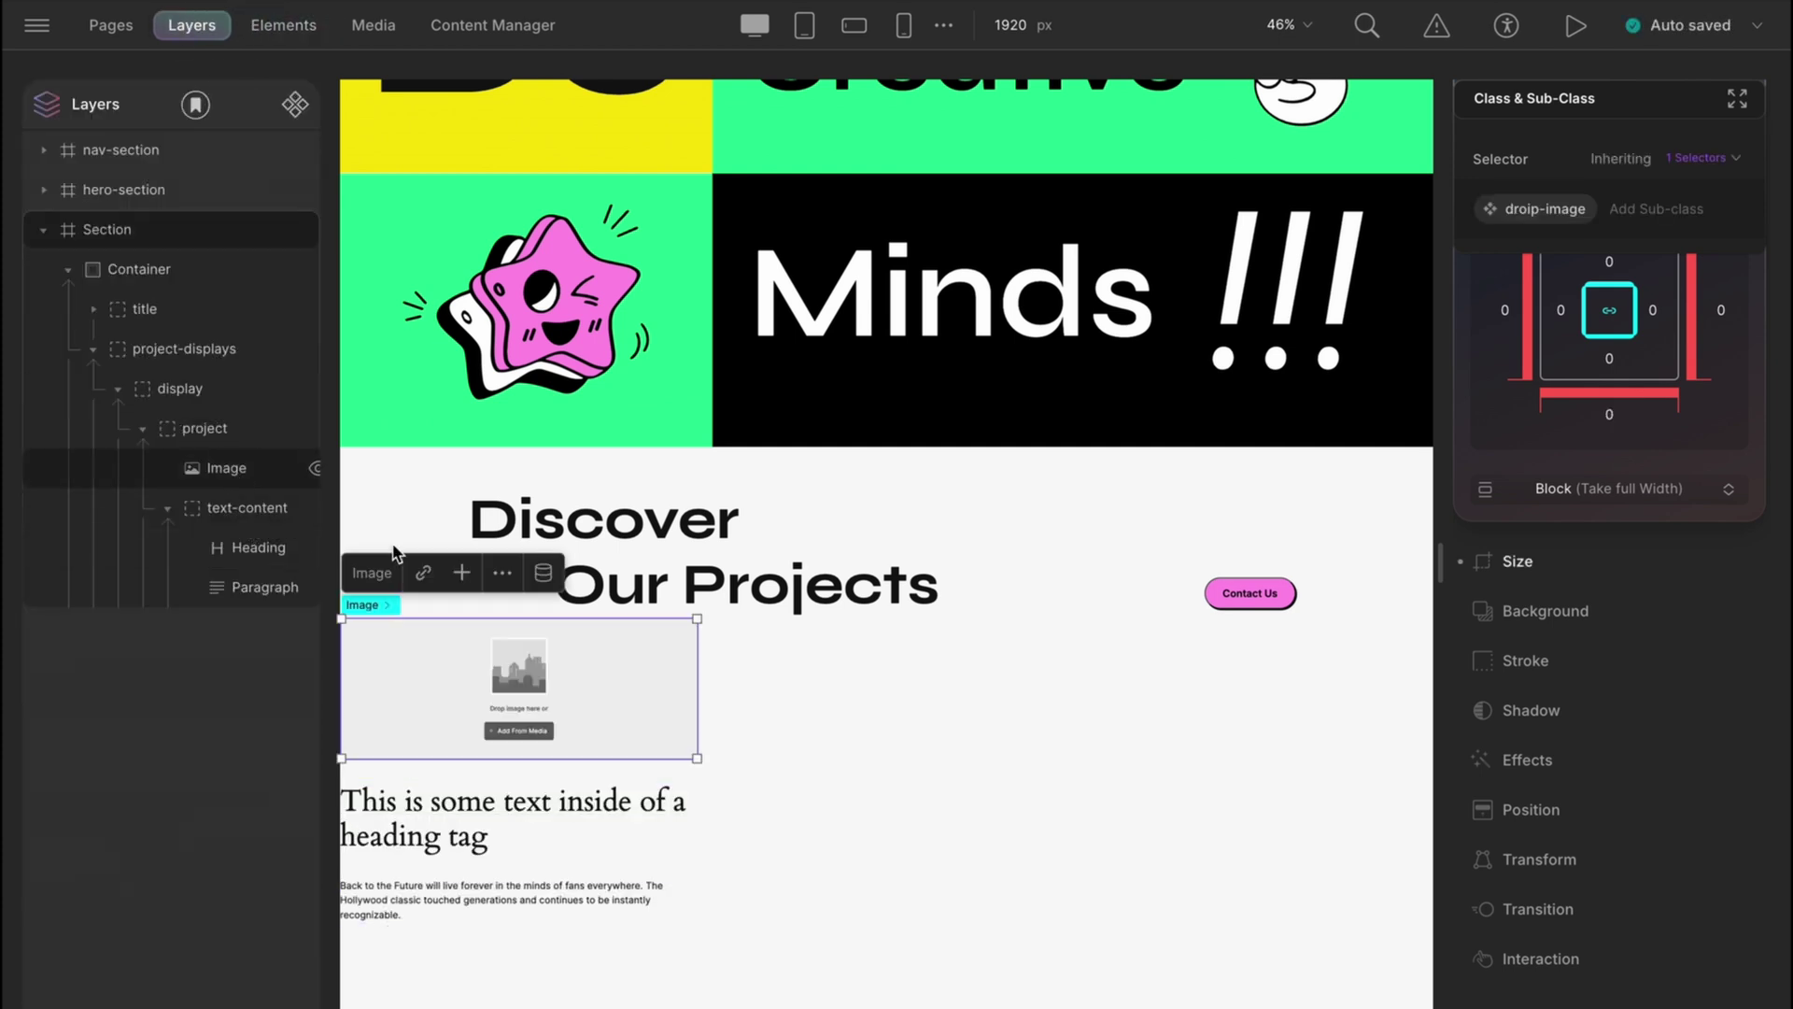
click(513, 730)
click(547, 459)
click(1487, 877)
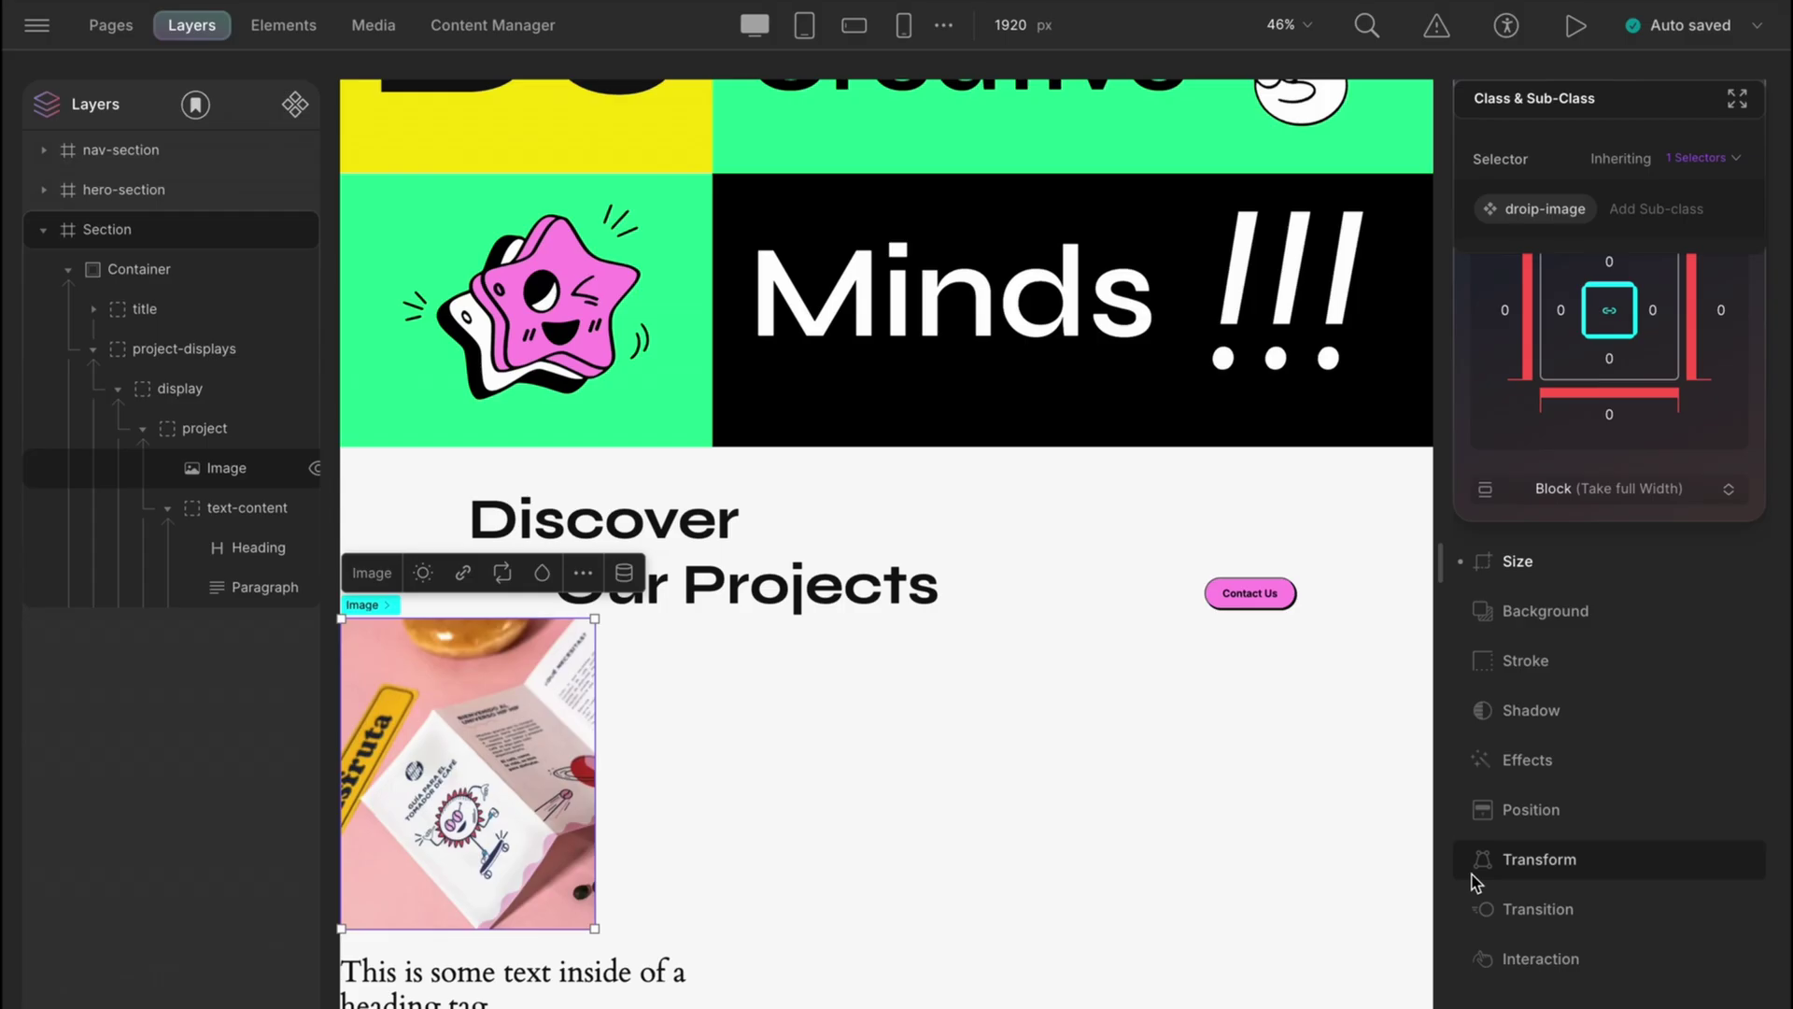
click(257, 547)
scroll(430, 949, down, 1)
text(no. 1)
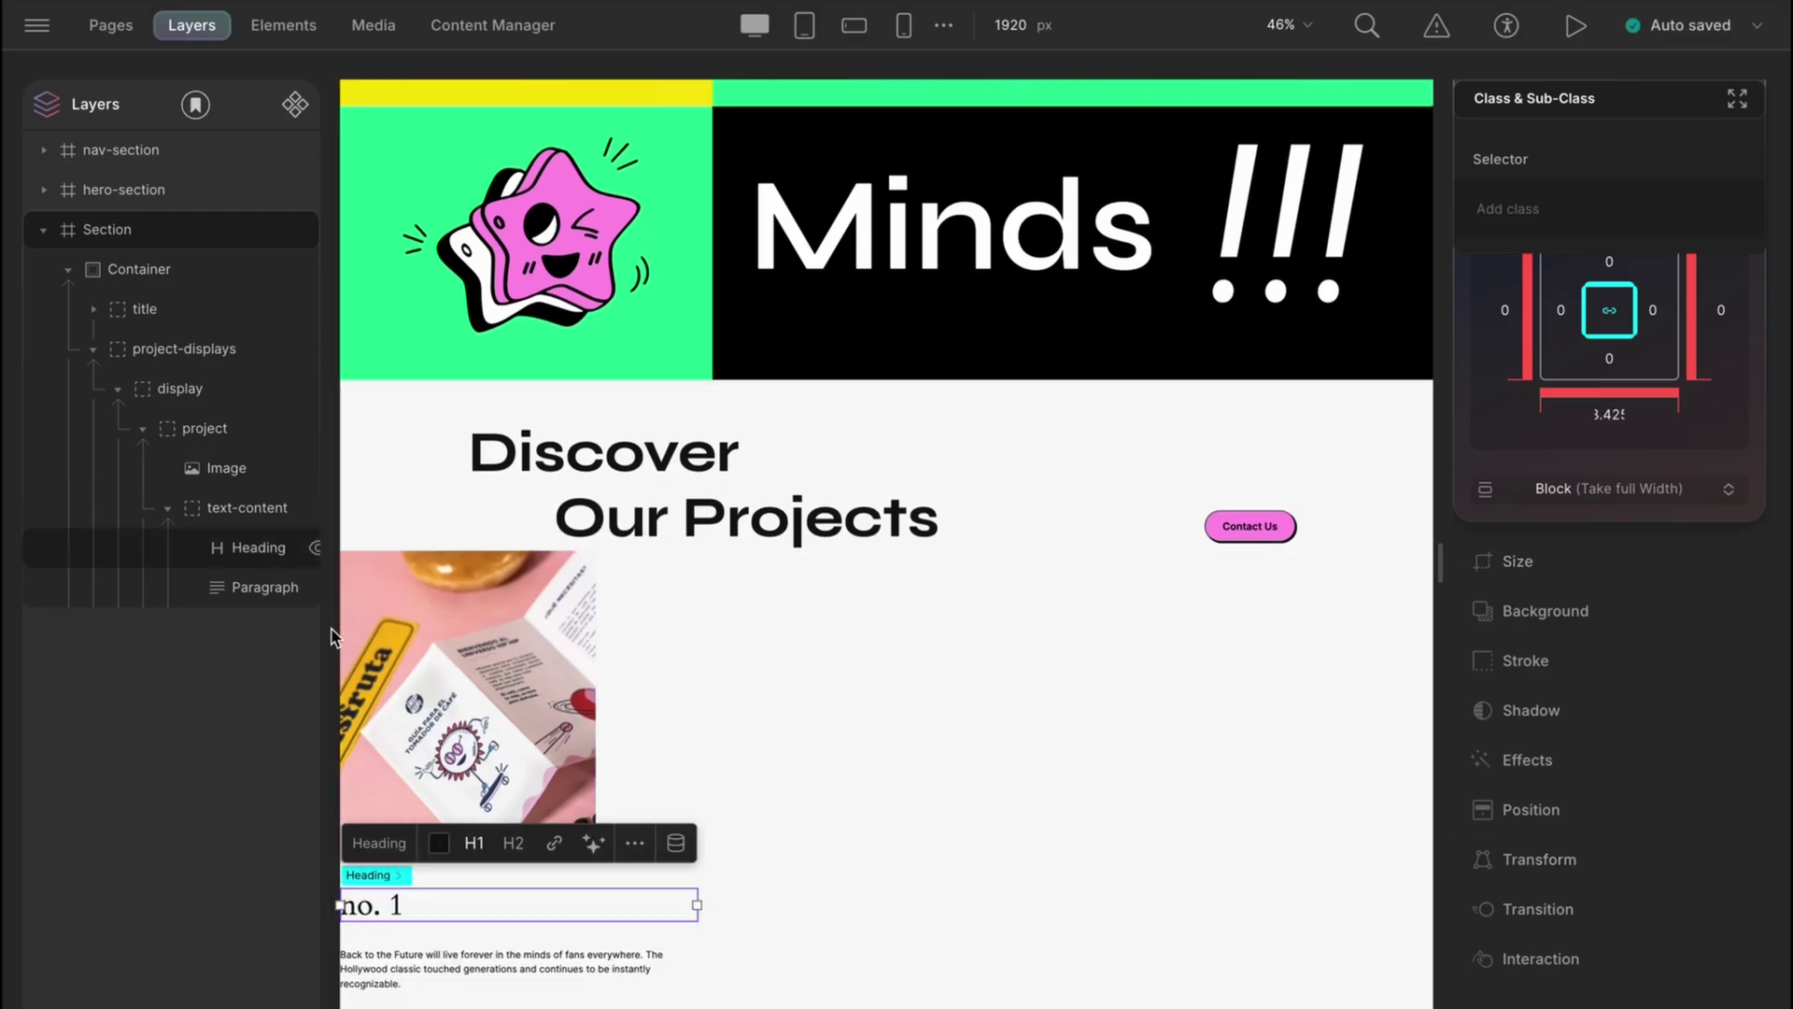
Step: Give the project card 40 px top and bottom padding and a centred flex layout
click(463, 525)
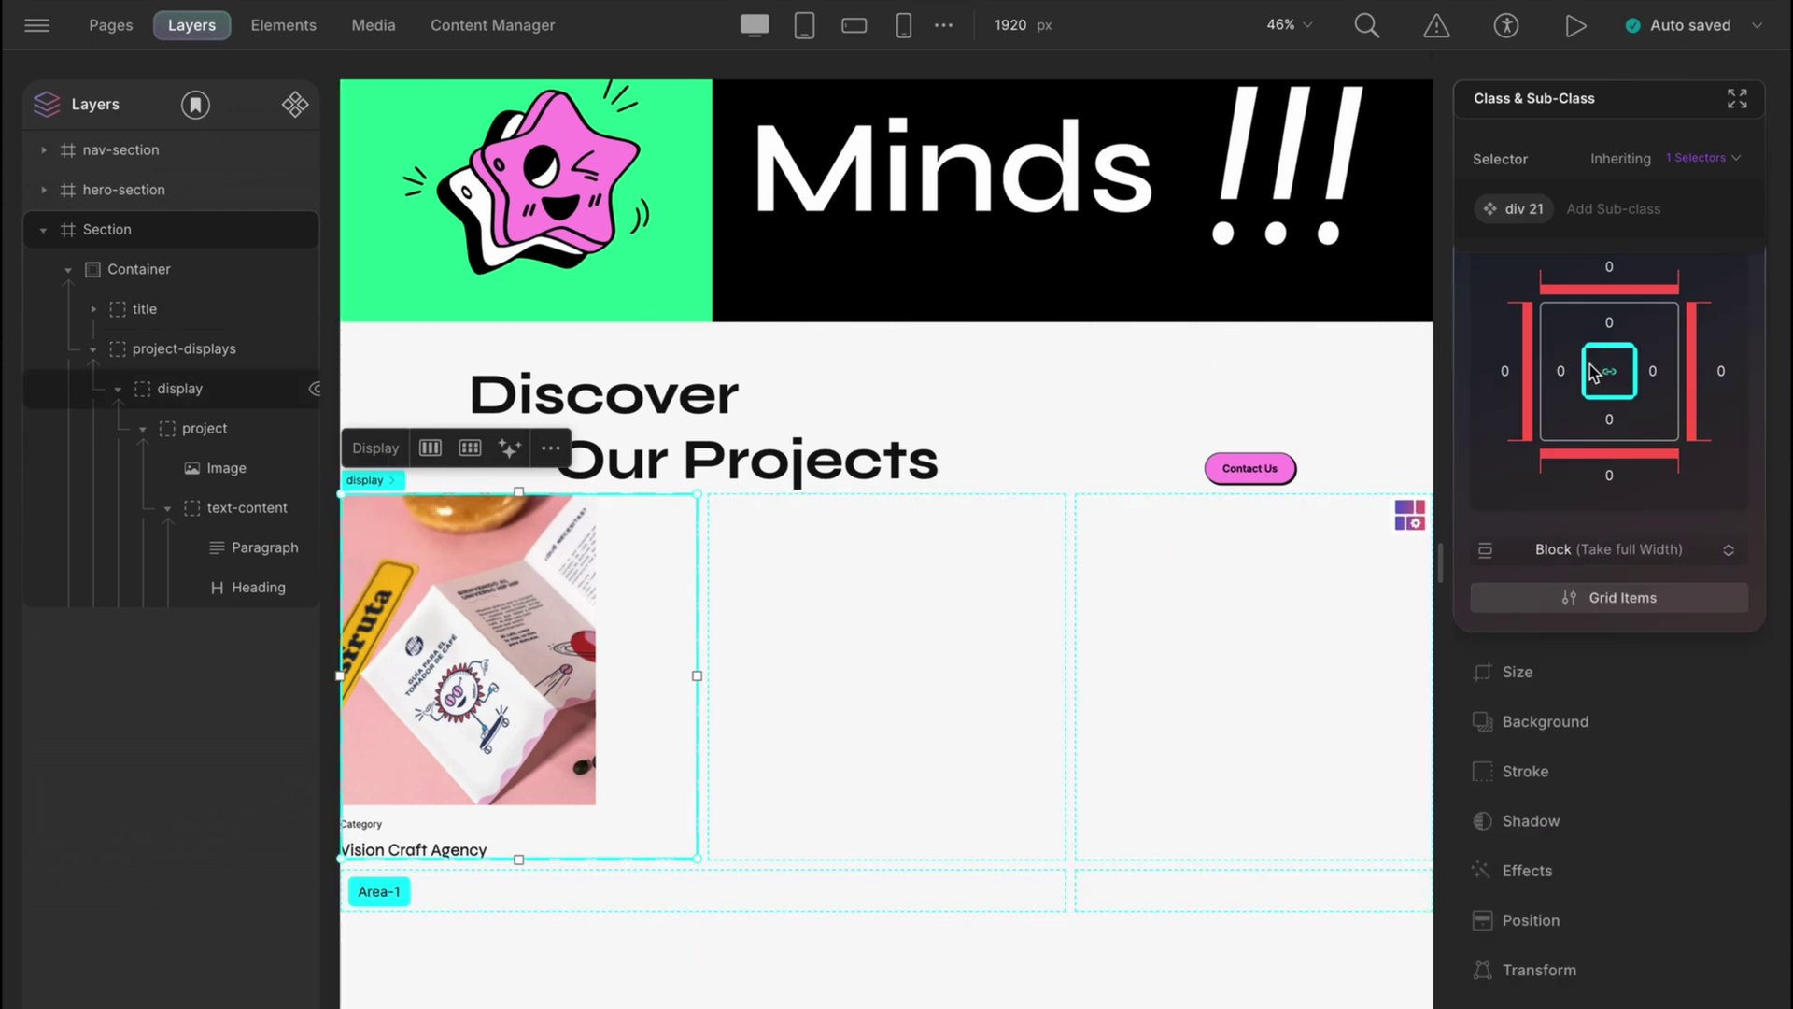
click(1622, 332)
text(40)
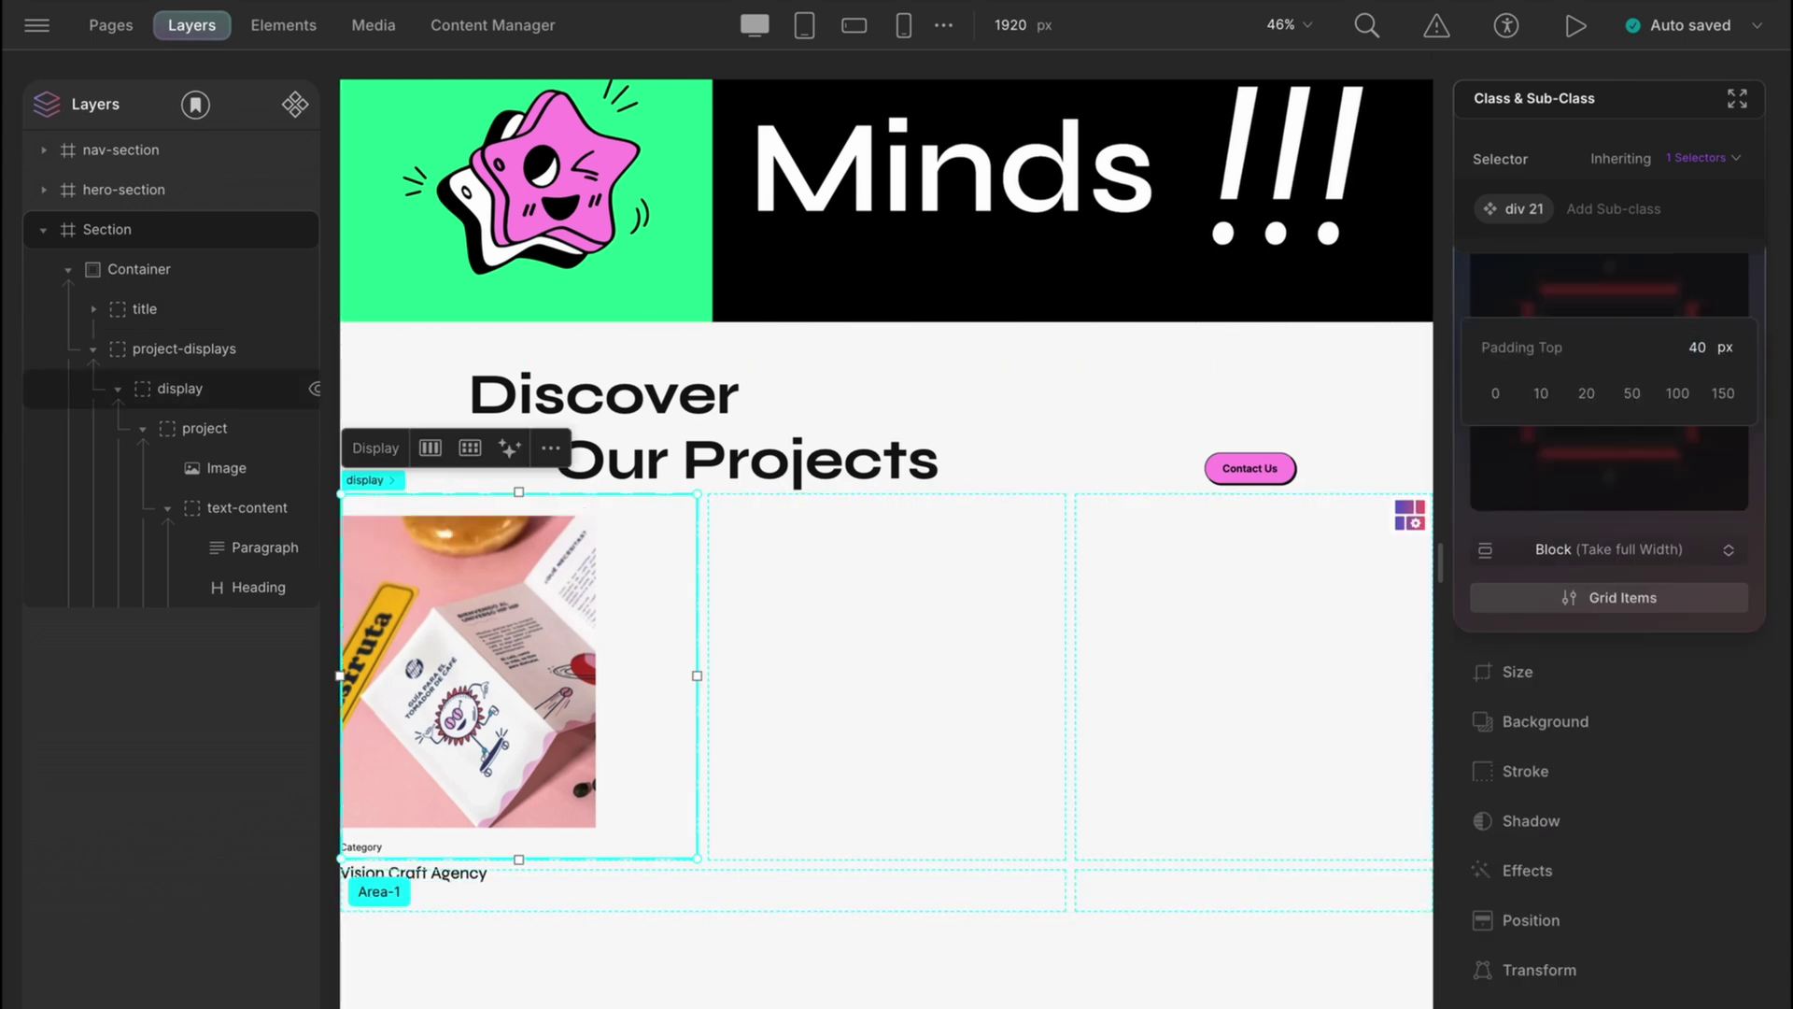
click(1591, 559)
click(1642, 705)
scroll(1645, 912, down, 1)
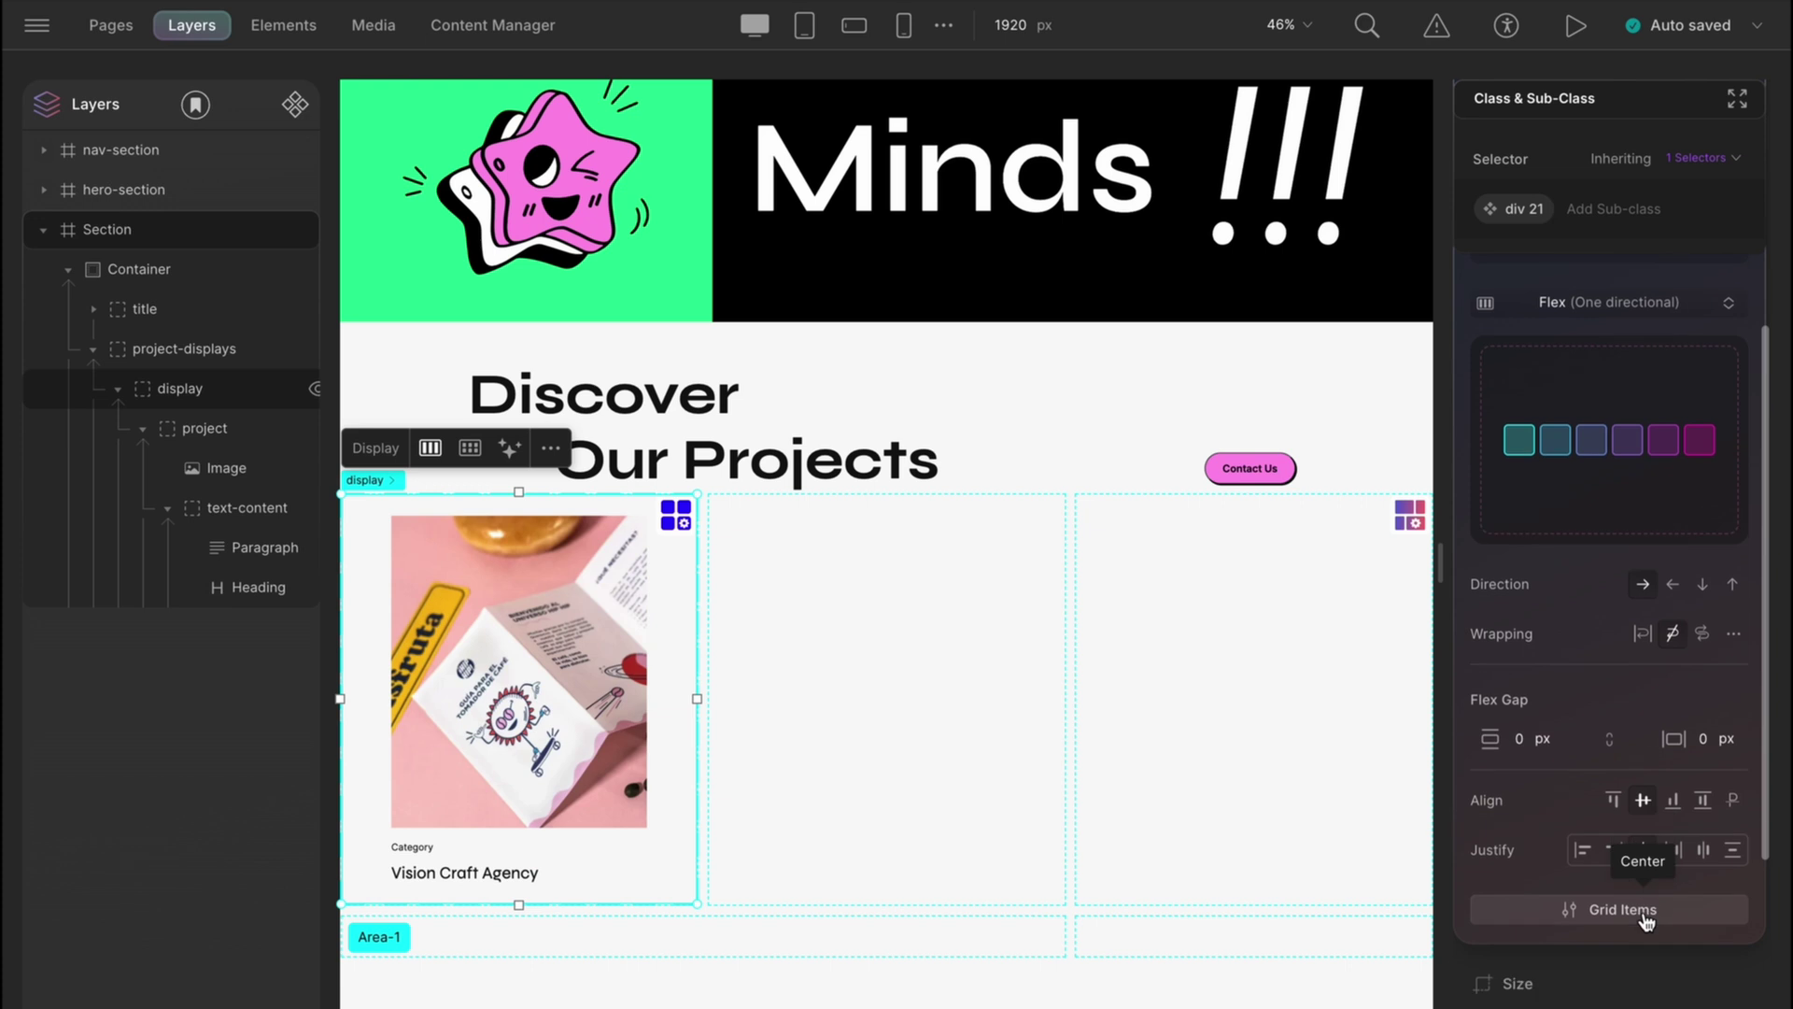
scroll(1649, 920, down, 4)
Step: Frame the project card with a thin border
click(1599, 836)
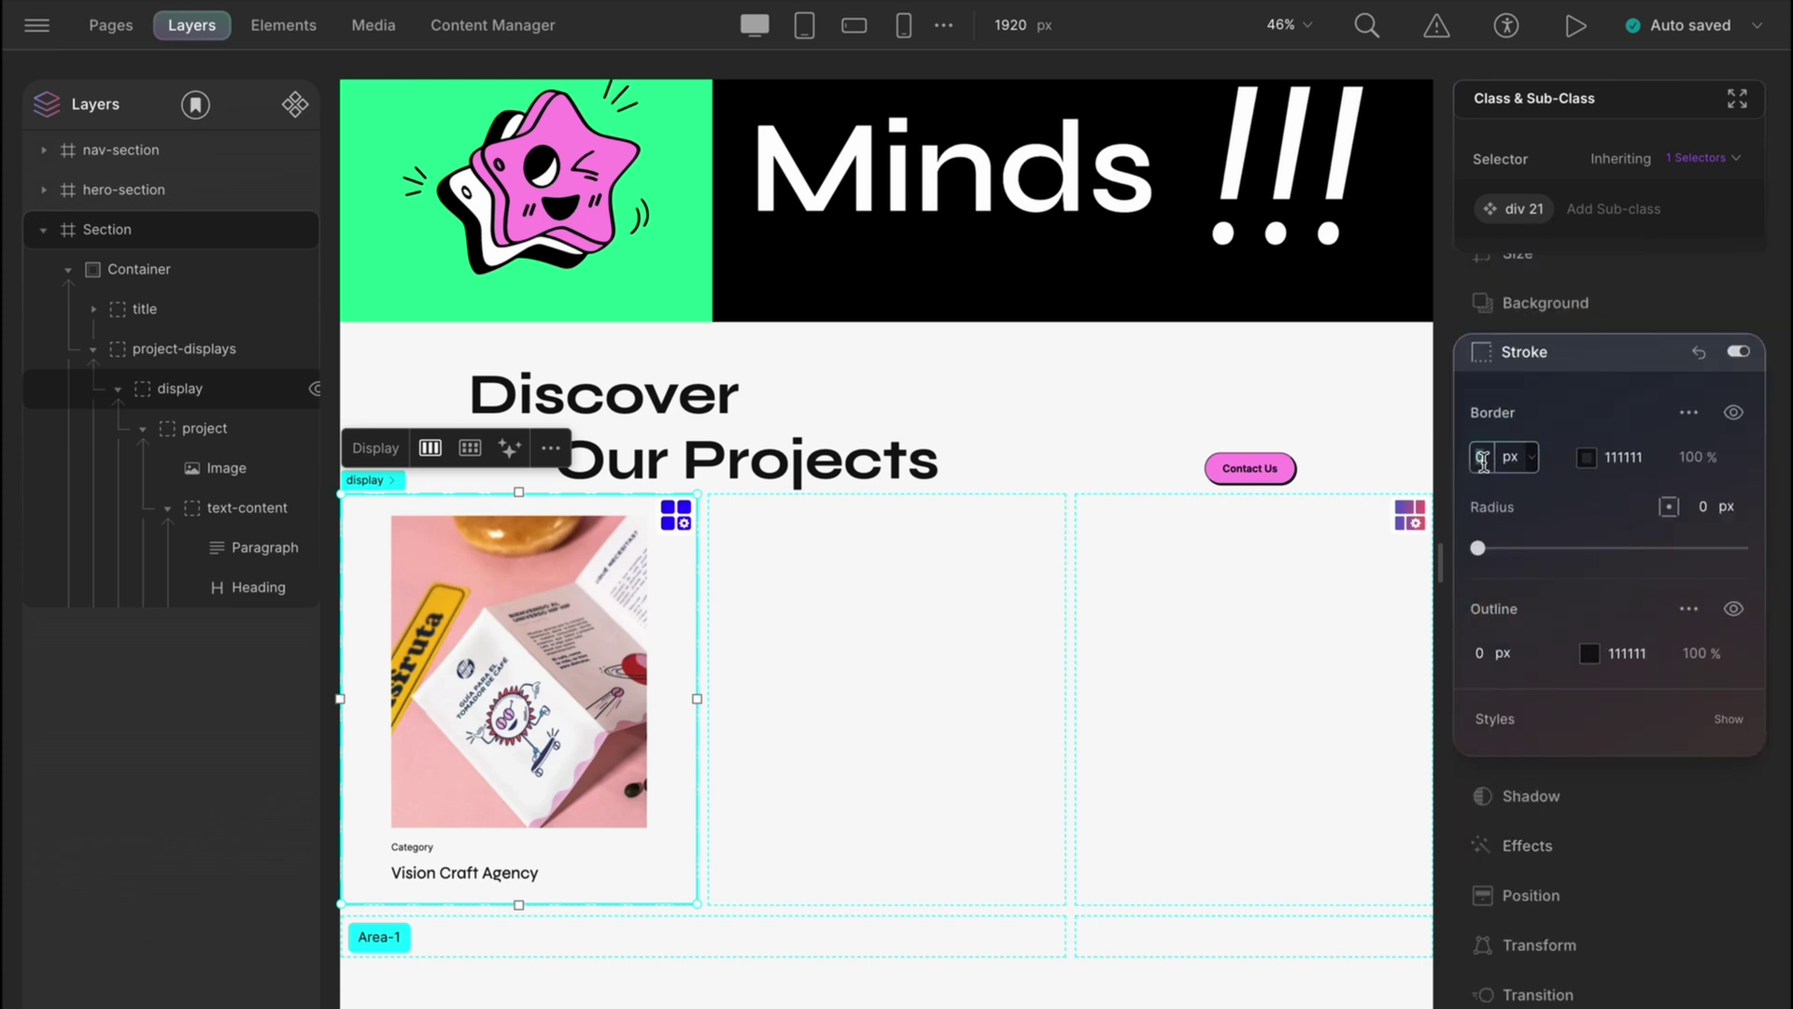
scroll(1531, 607, up, 2)
click(1066, 421)
click(1606, 352)
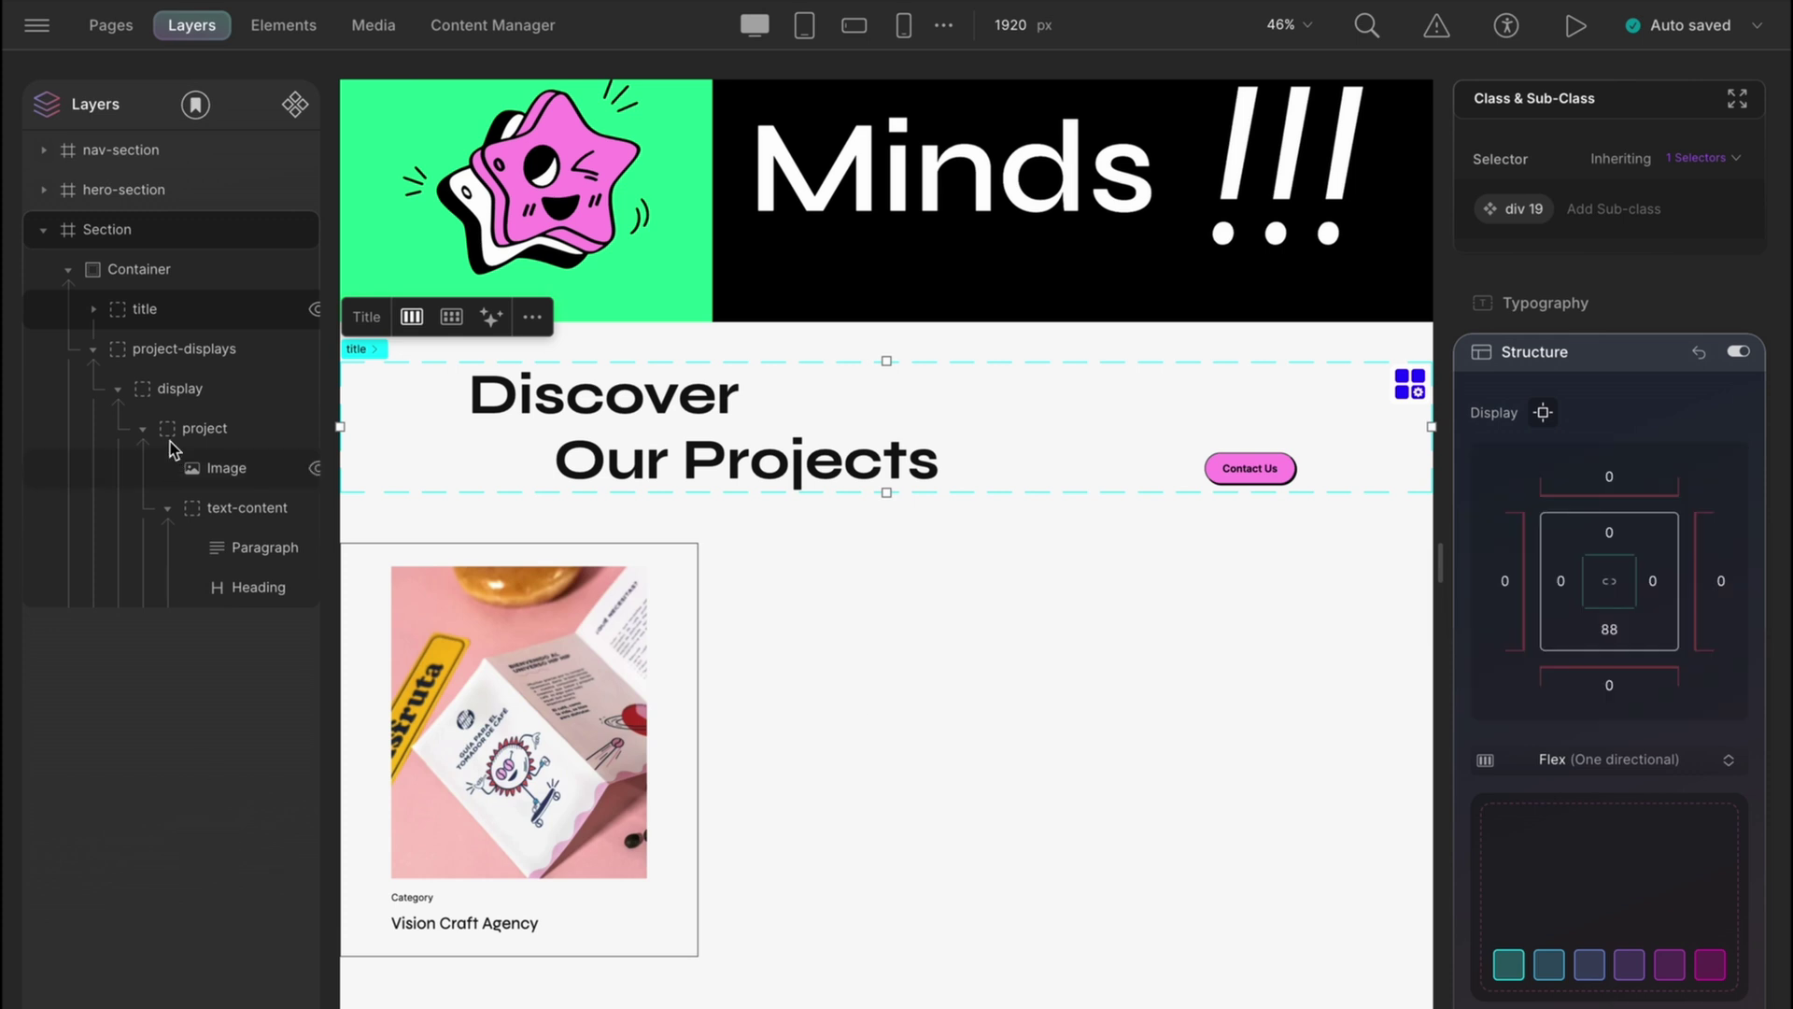
Step: Select the fifth project card and add the area-1 sub-class to it
click(174, 394)
click(158, 350)
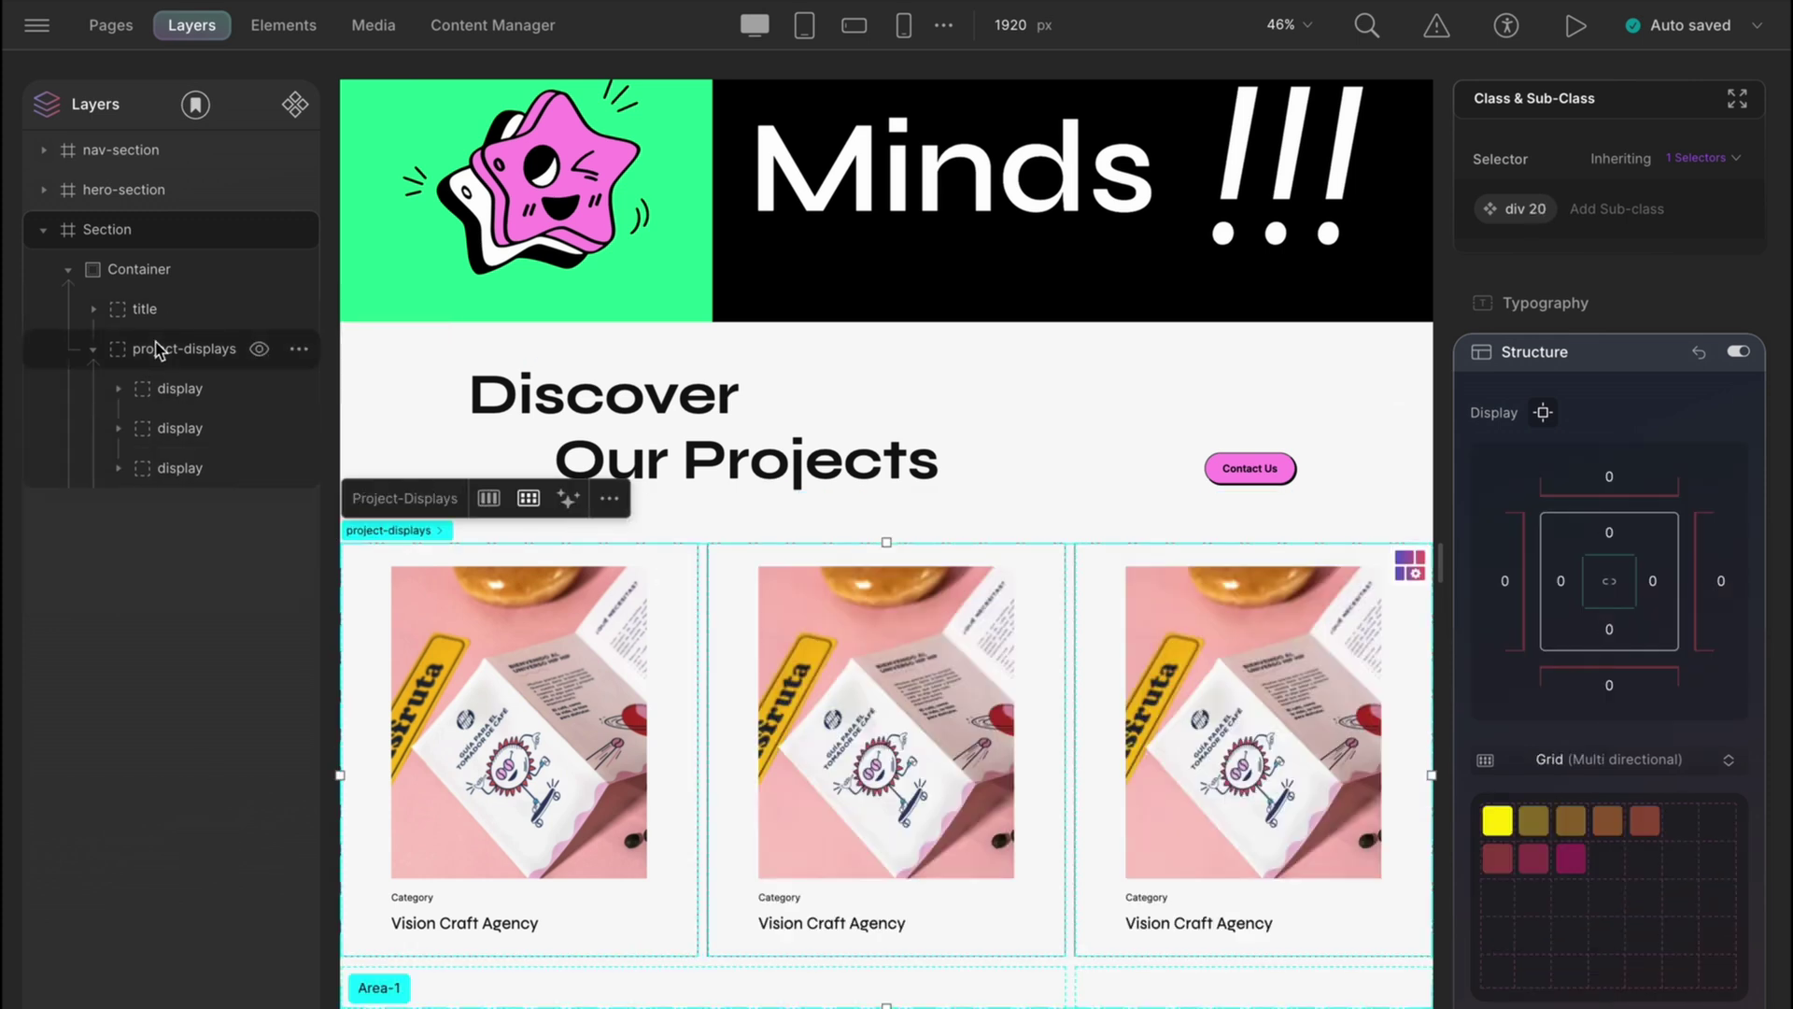
scroll(622, 726, down, 3)
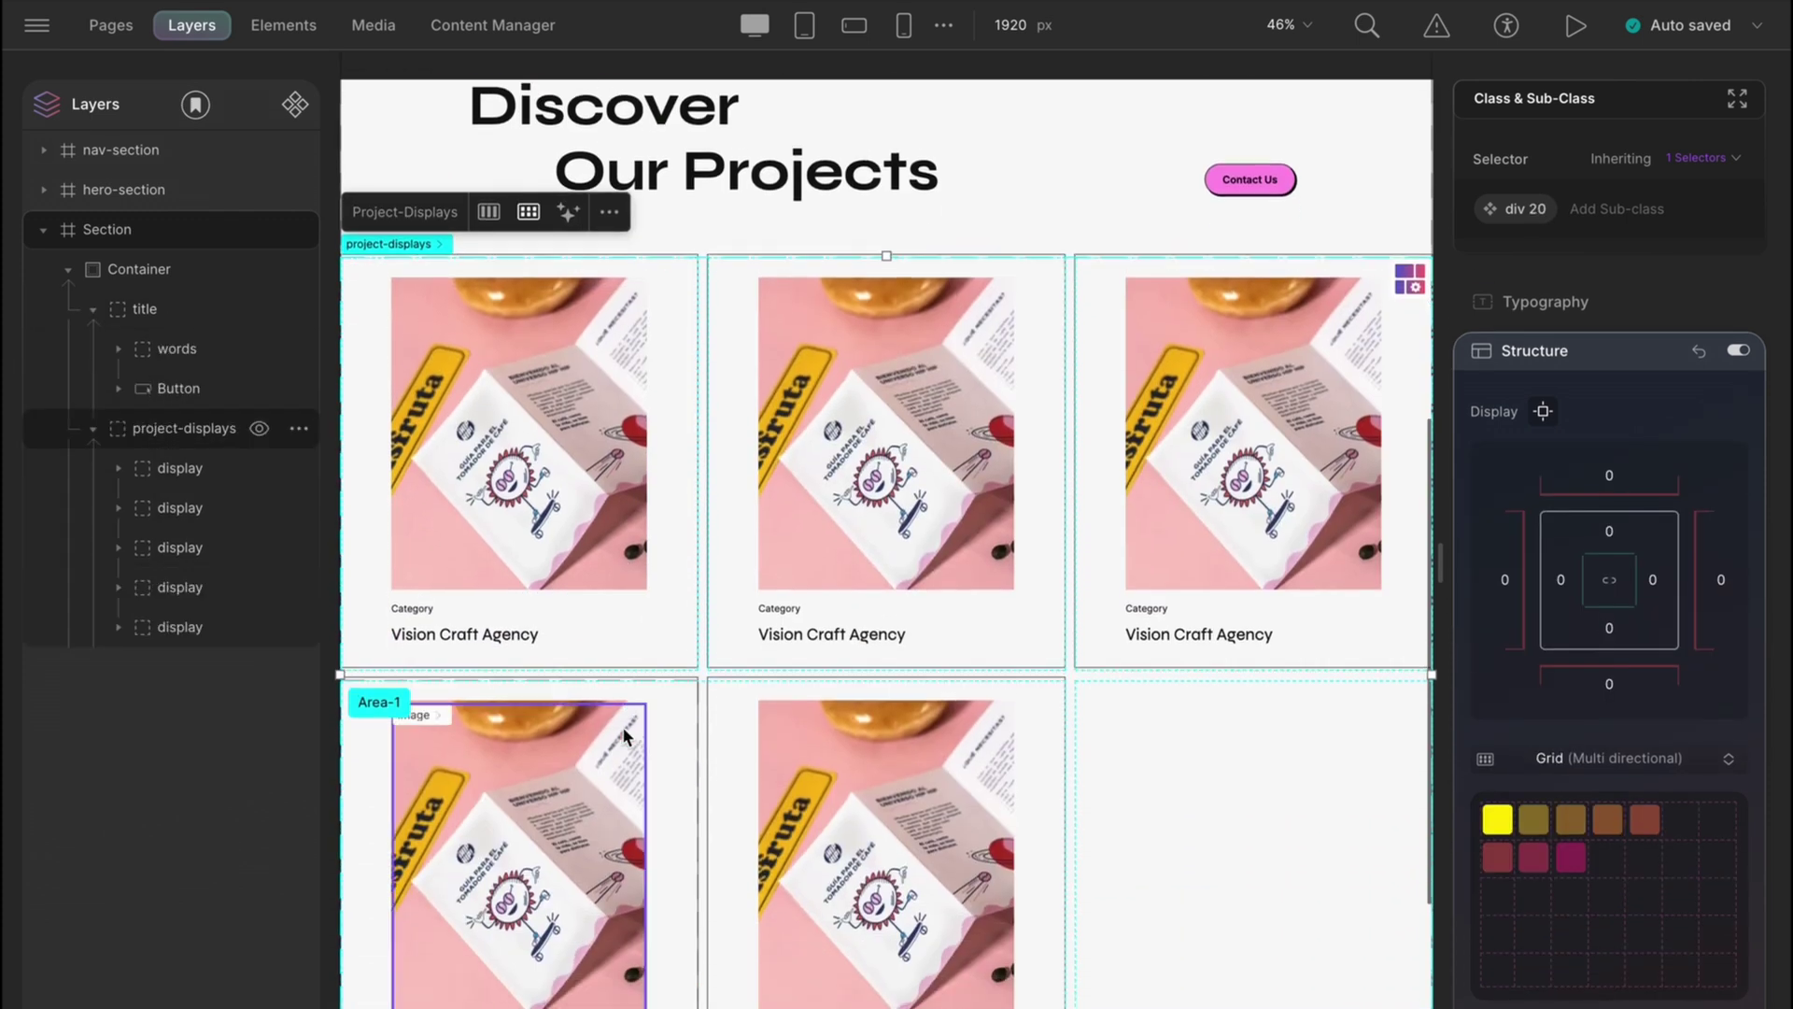
click(869, 812)
click(1610, 209)
text(area1)
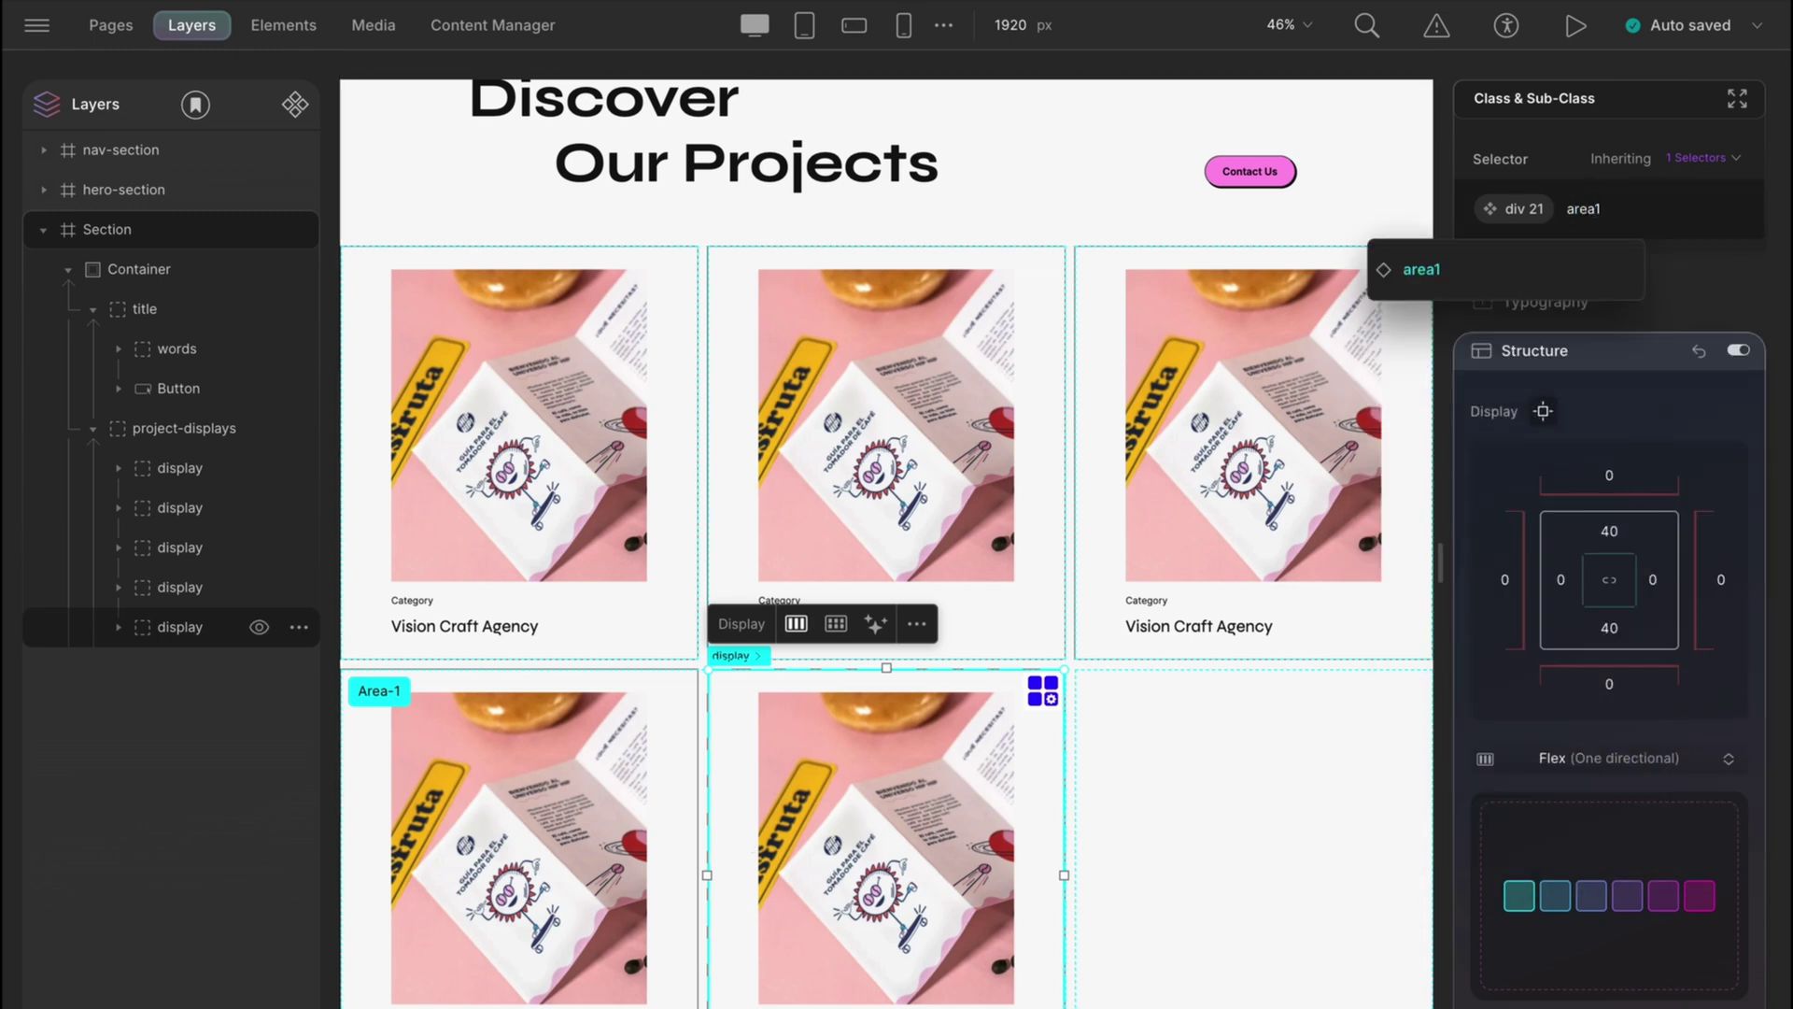
key(Return)
scroll(1611, 700, down, 5)
Step: Use explicit grid placement so the fifth card spans two columns
click(1623, 885)
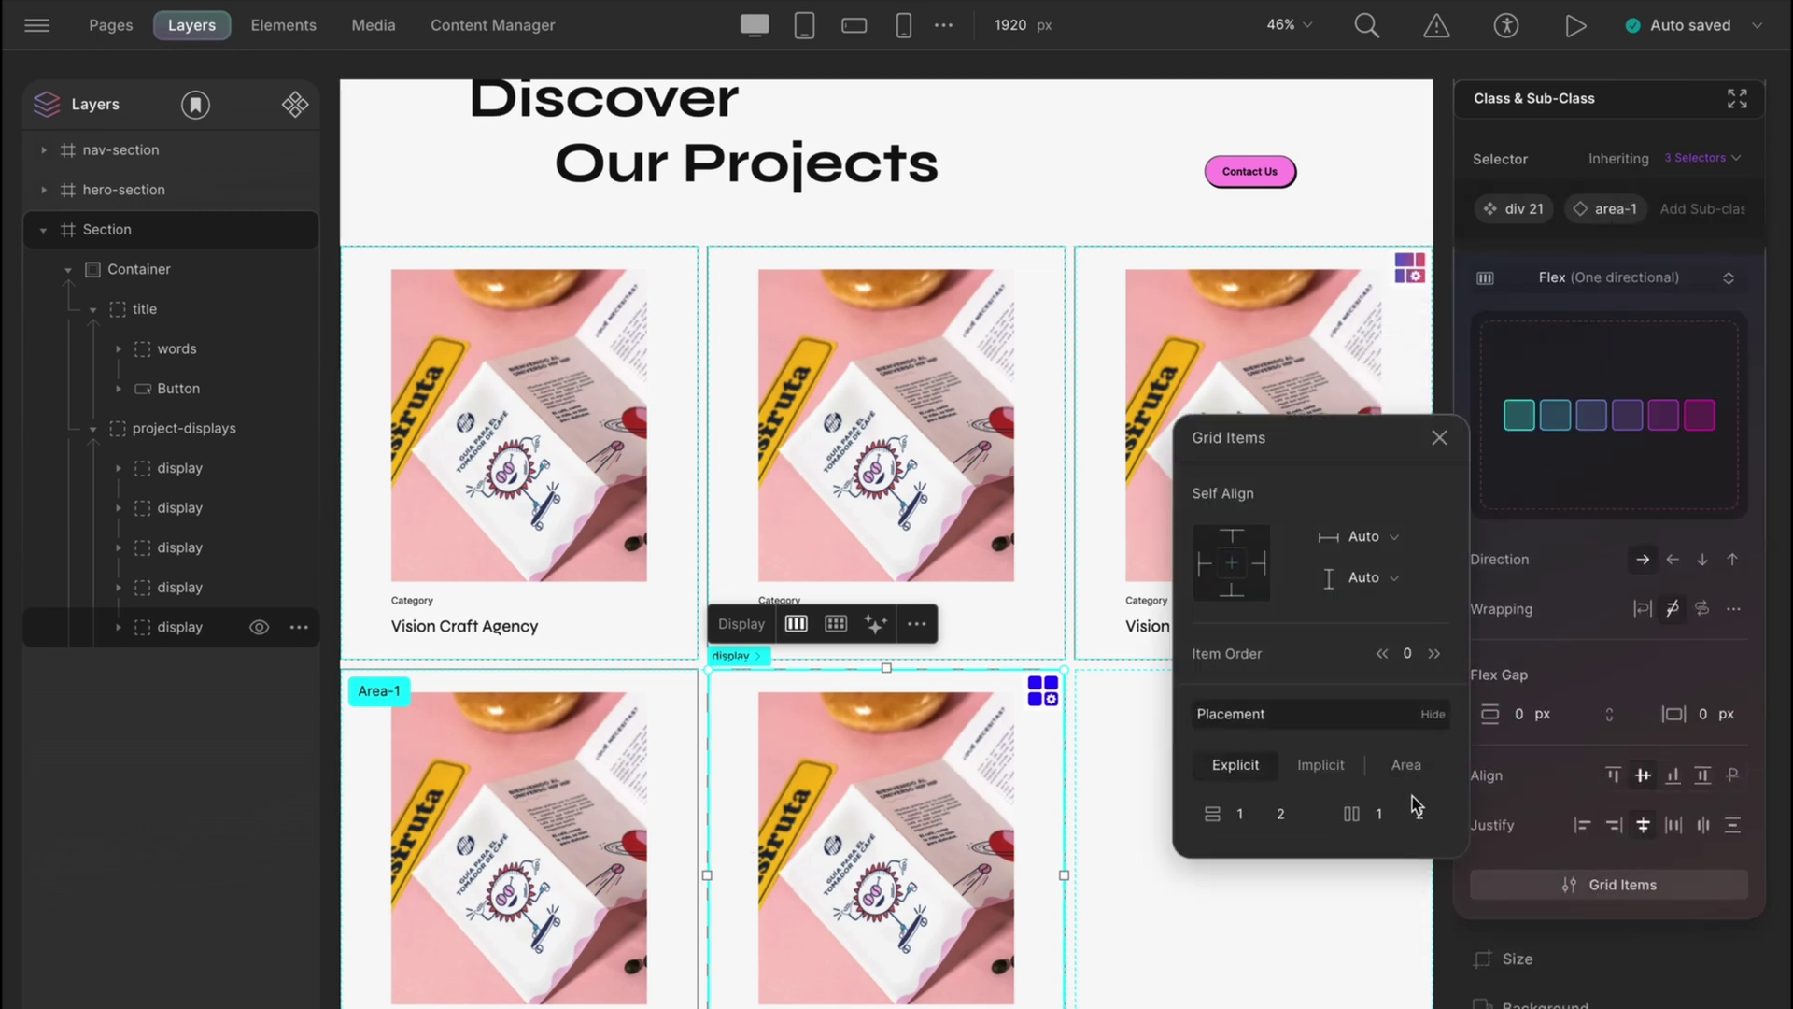
click(1407, 765)
click(1354, 850)
scroll(841, 561, down, 1)
click(184, 428)
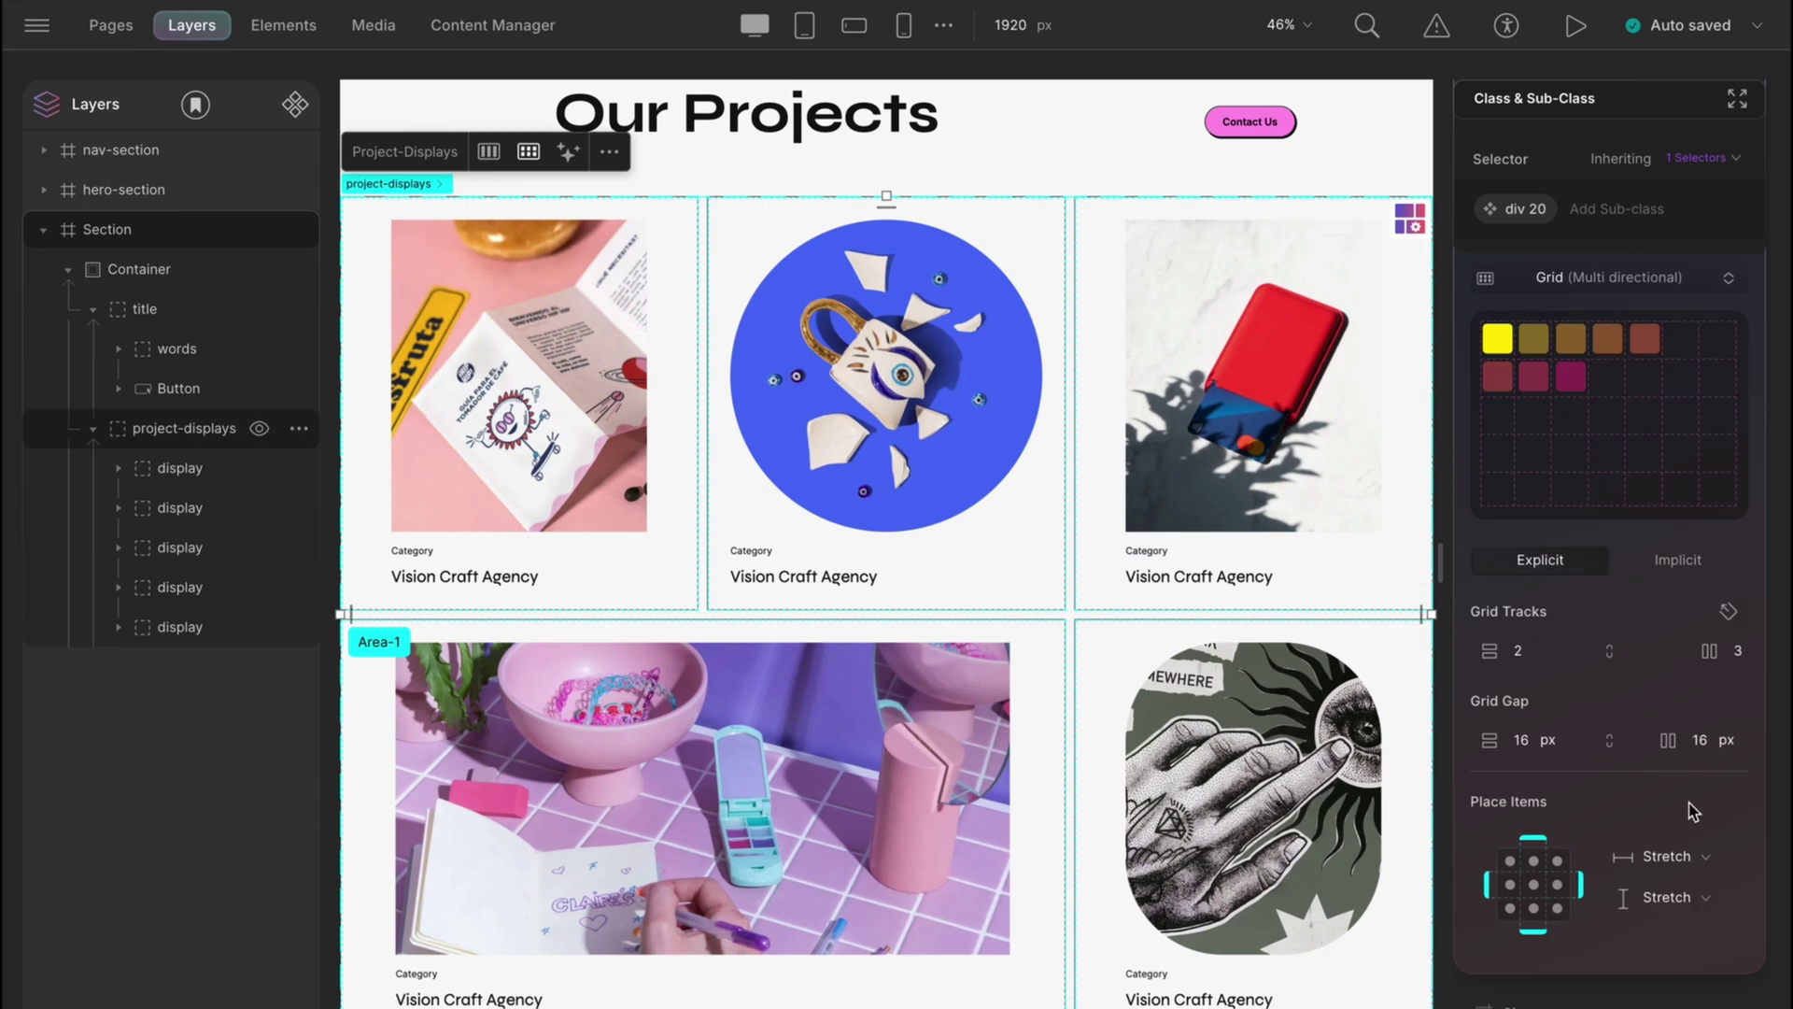
scroll(1612, 840, down, 5)
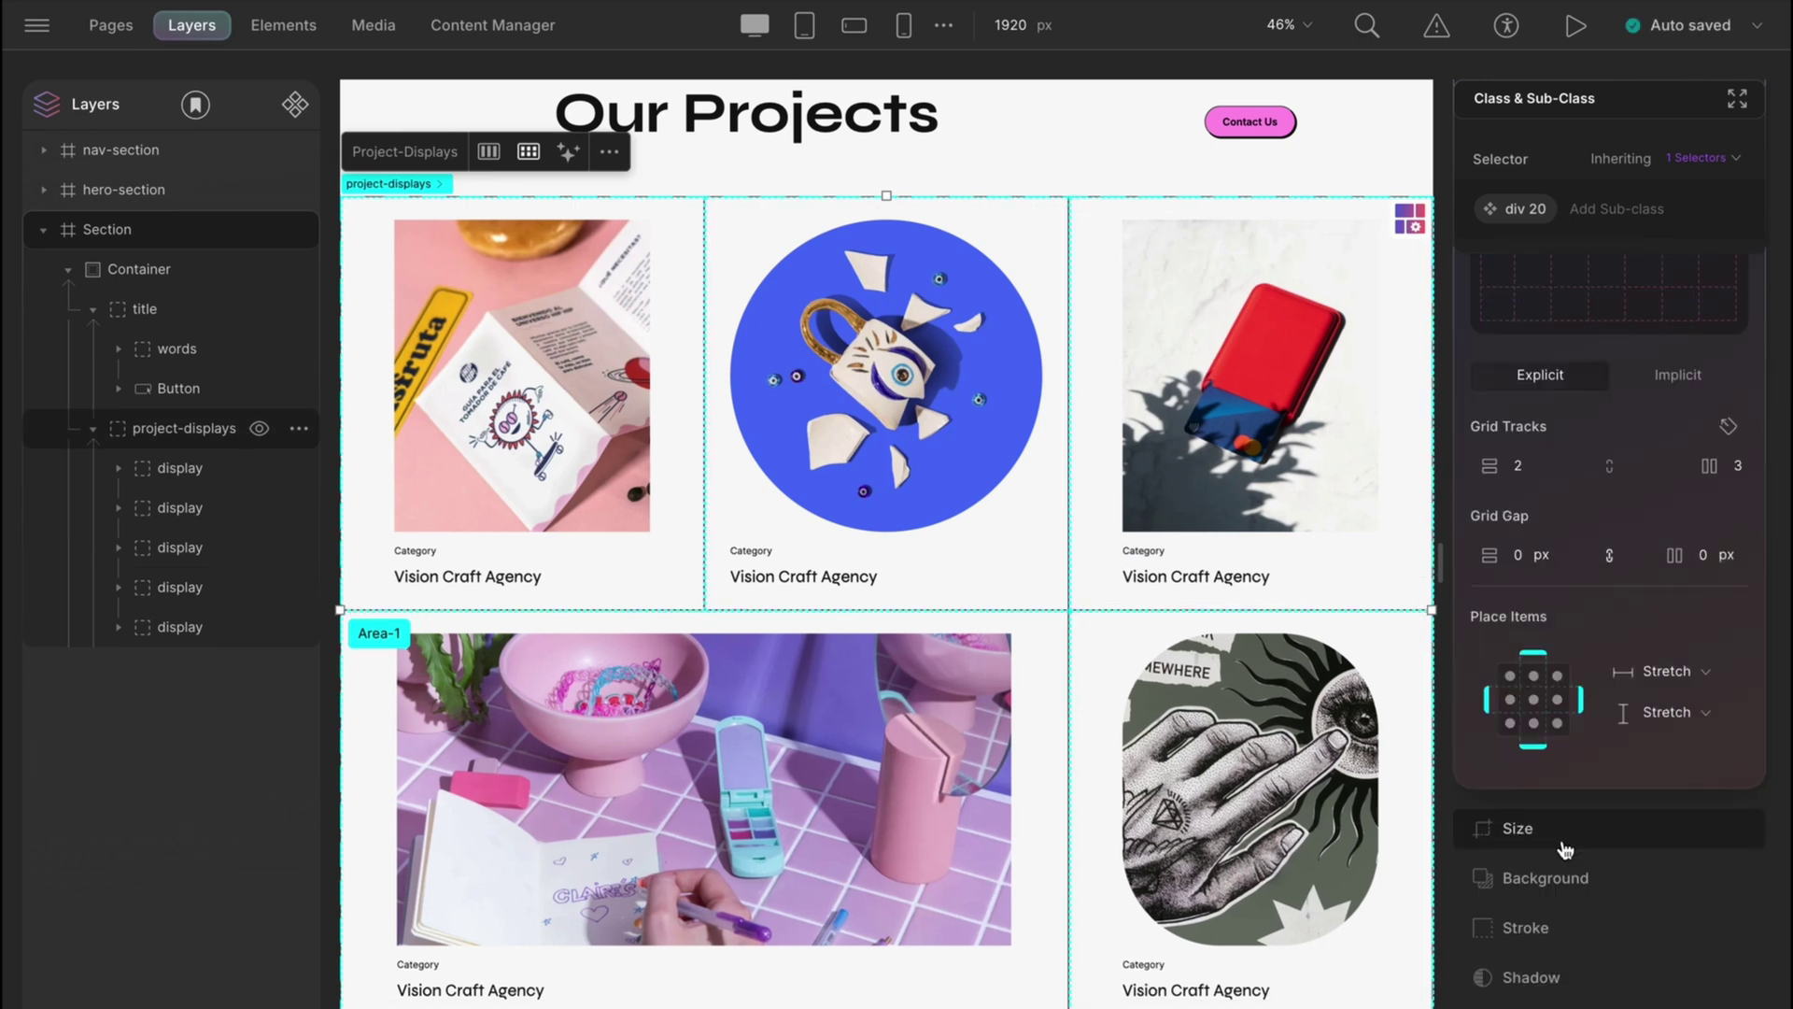
Step: Set the project-displays grid gap to 0 and give the grid a 1 px border
click(1541, 924)
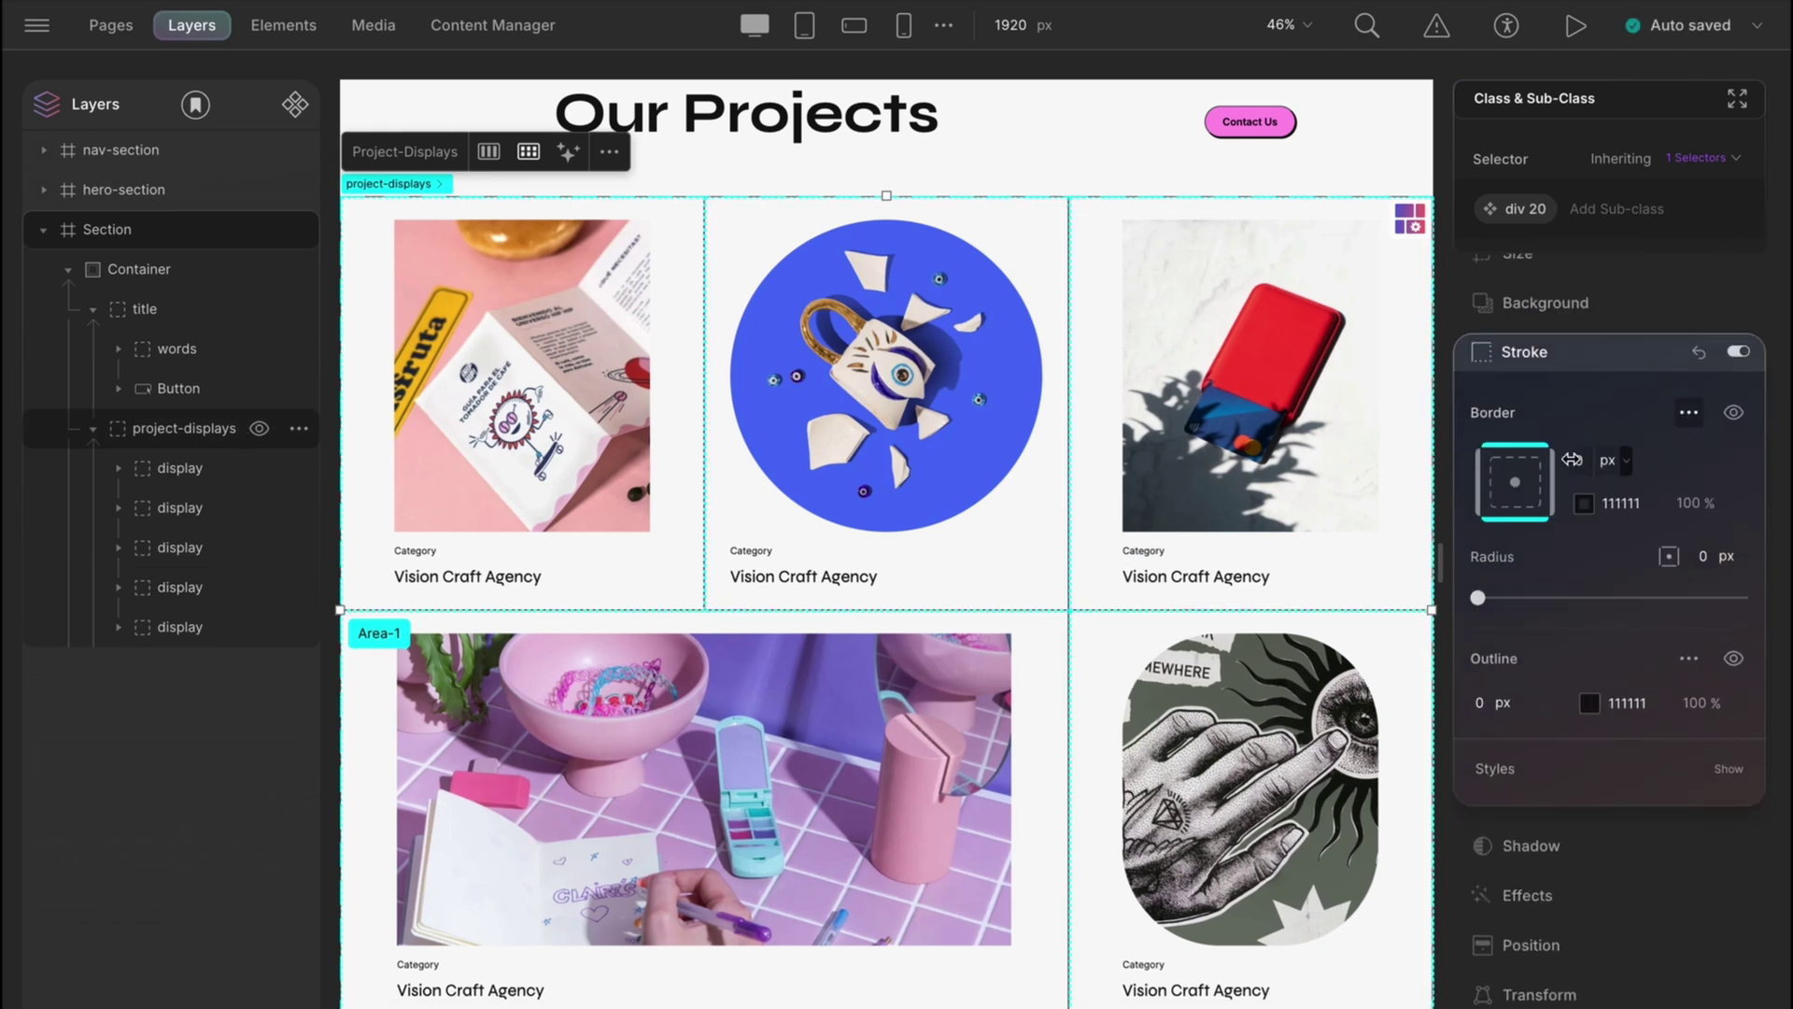
click(1121, 162)
scroll(1355, 136, down, 1)
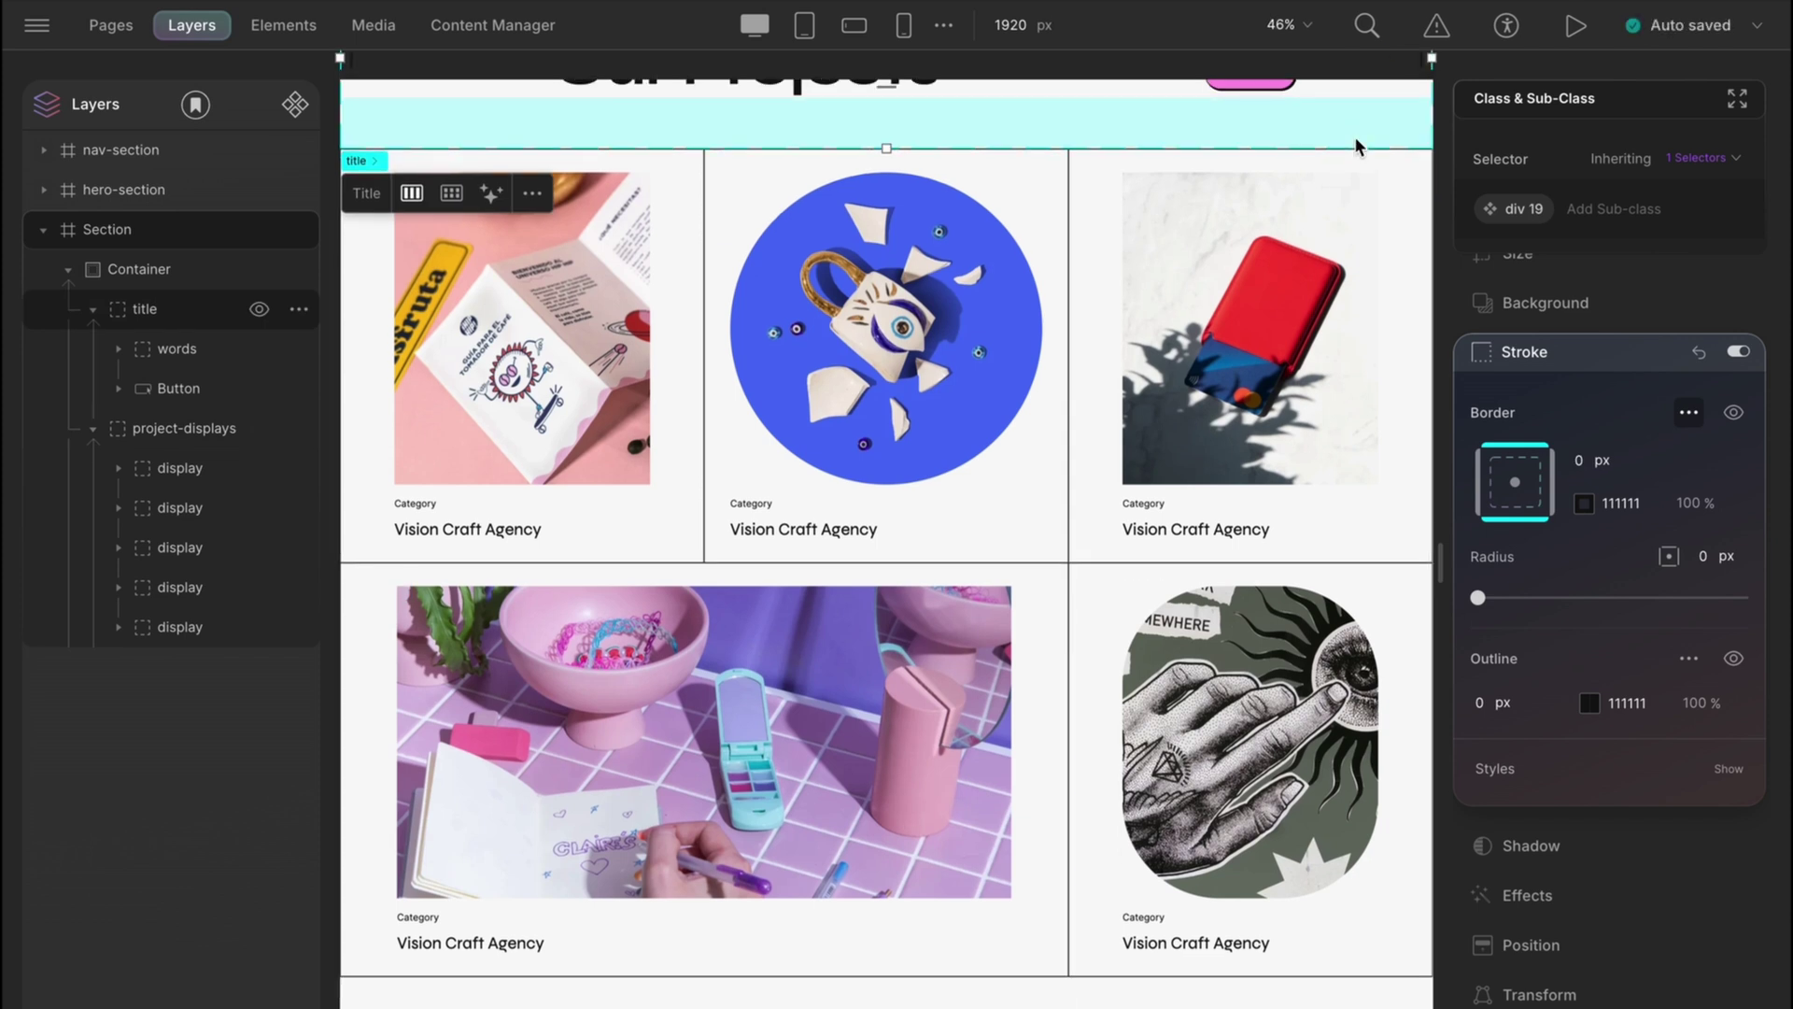
click(1127, 980)
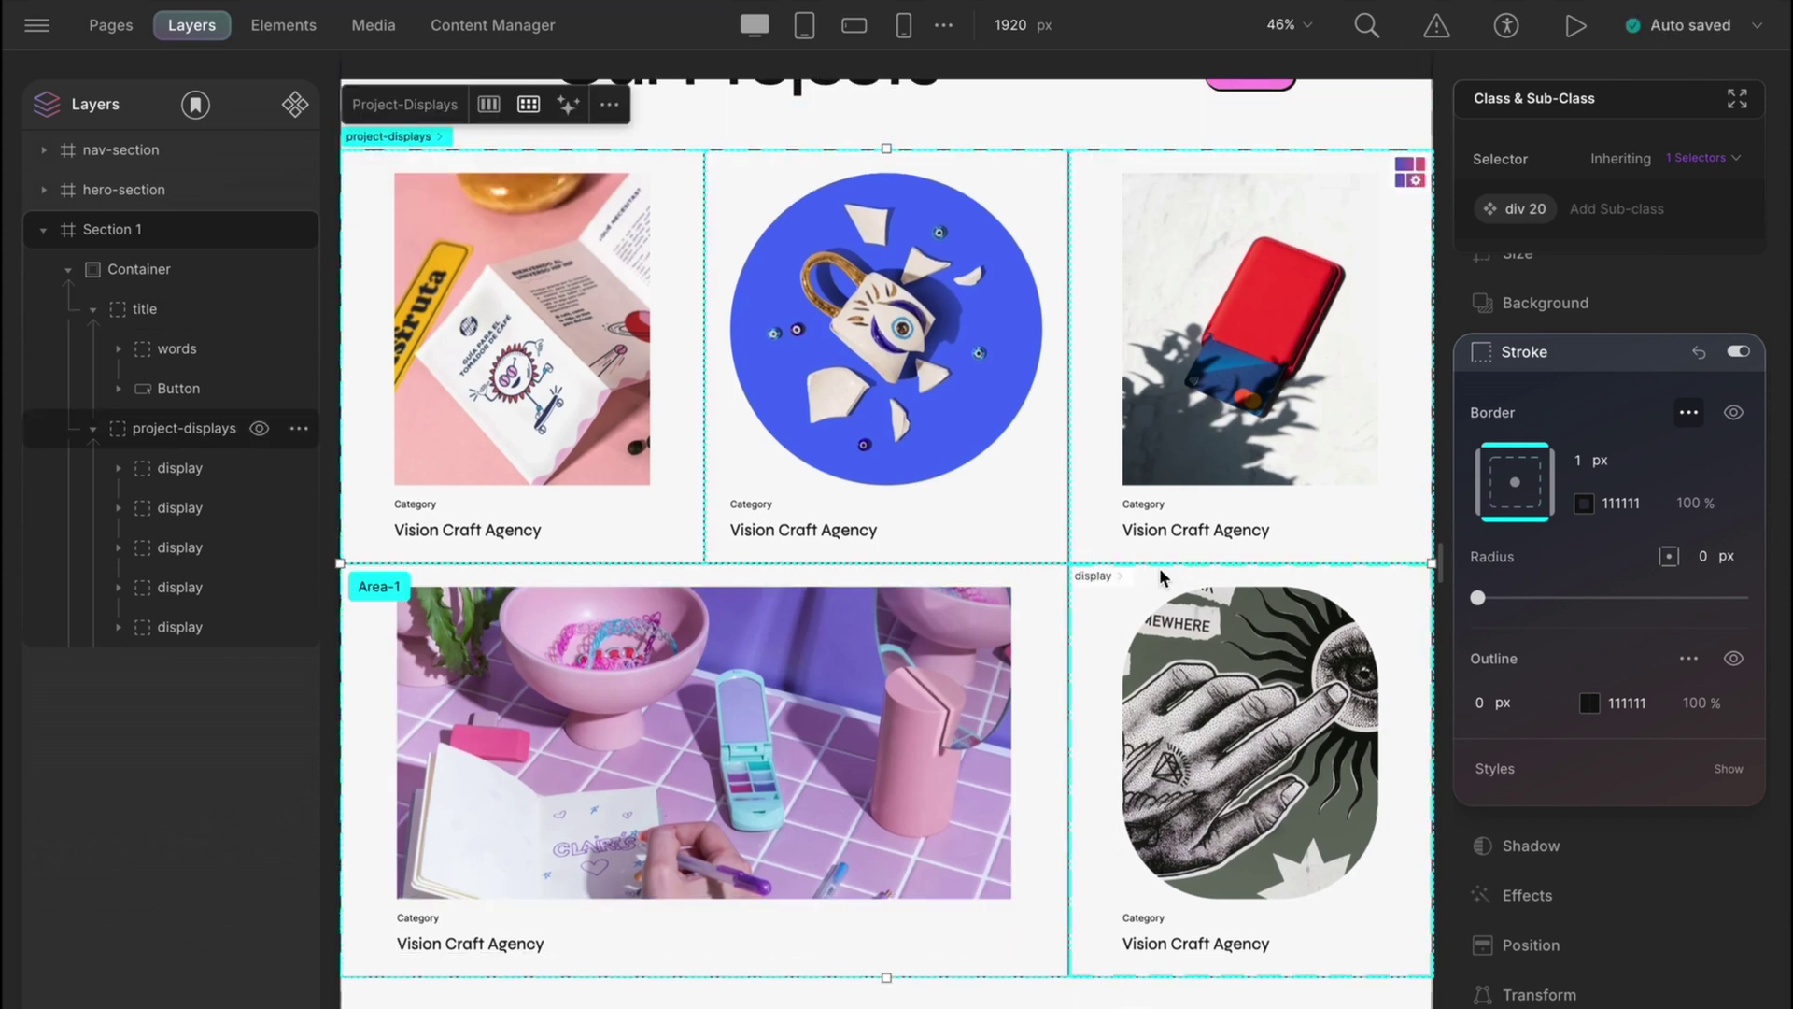
click(43, 230)
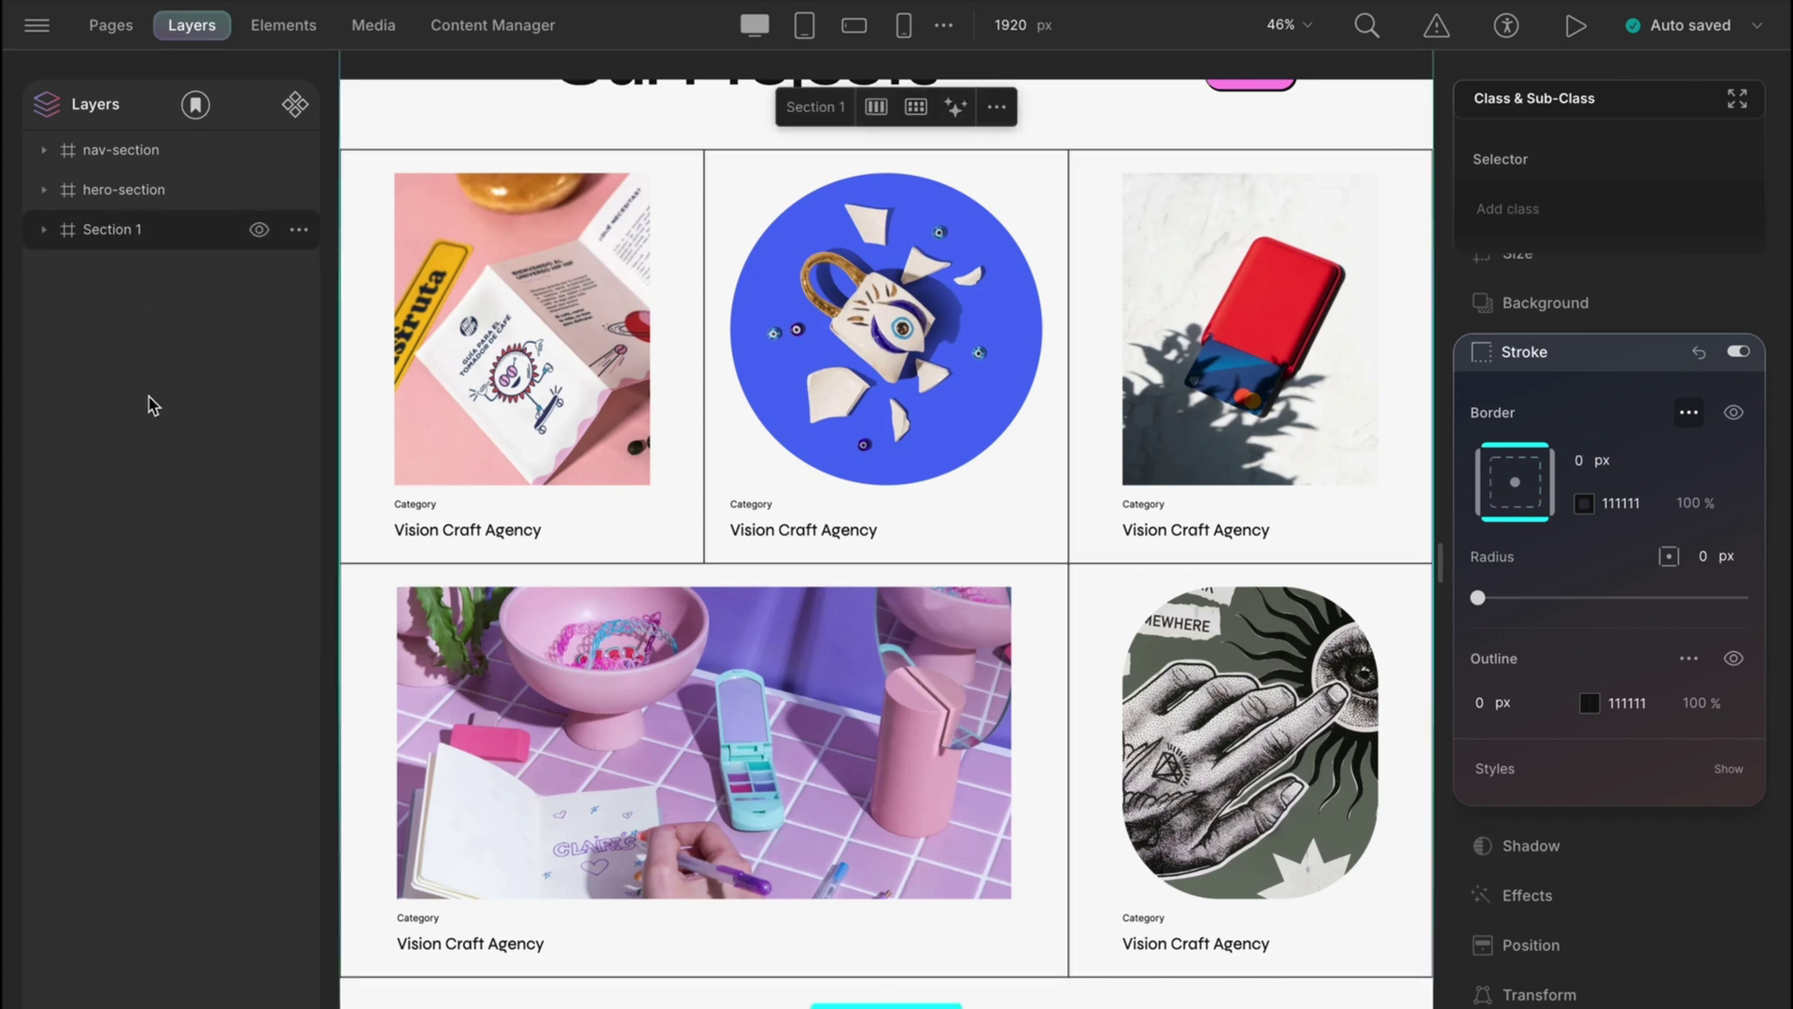
scroll(401, 911, down, 1)
Step: Add a new section with div blocks at the page bottom, naming the first block svg1
click(320, 555)
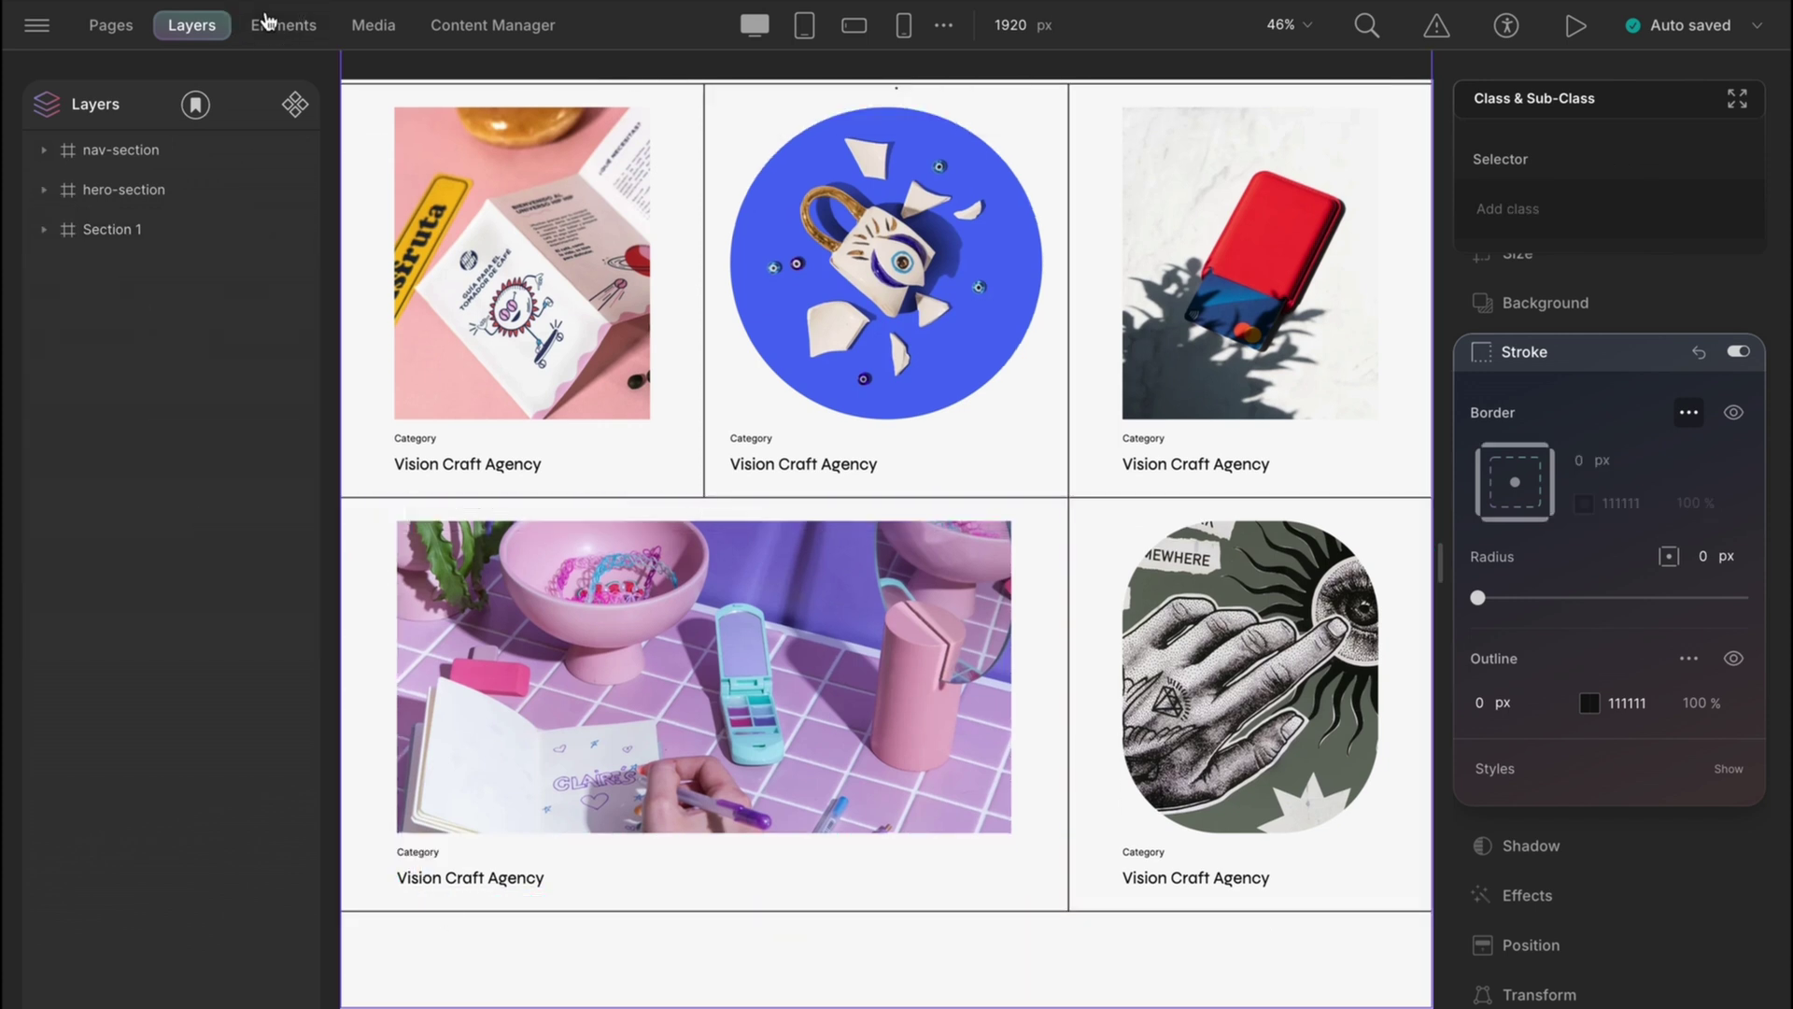
click(266, 19)
click(74, 242)
click(249, 245)
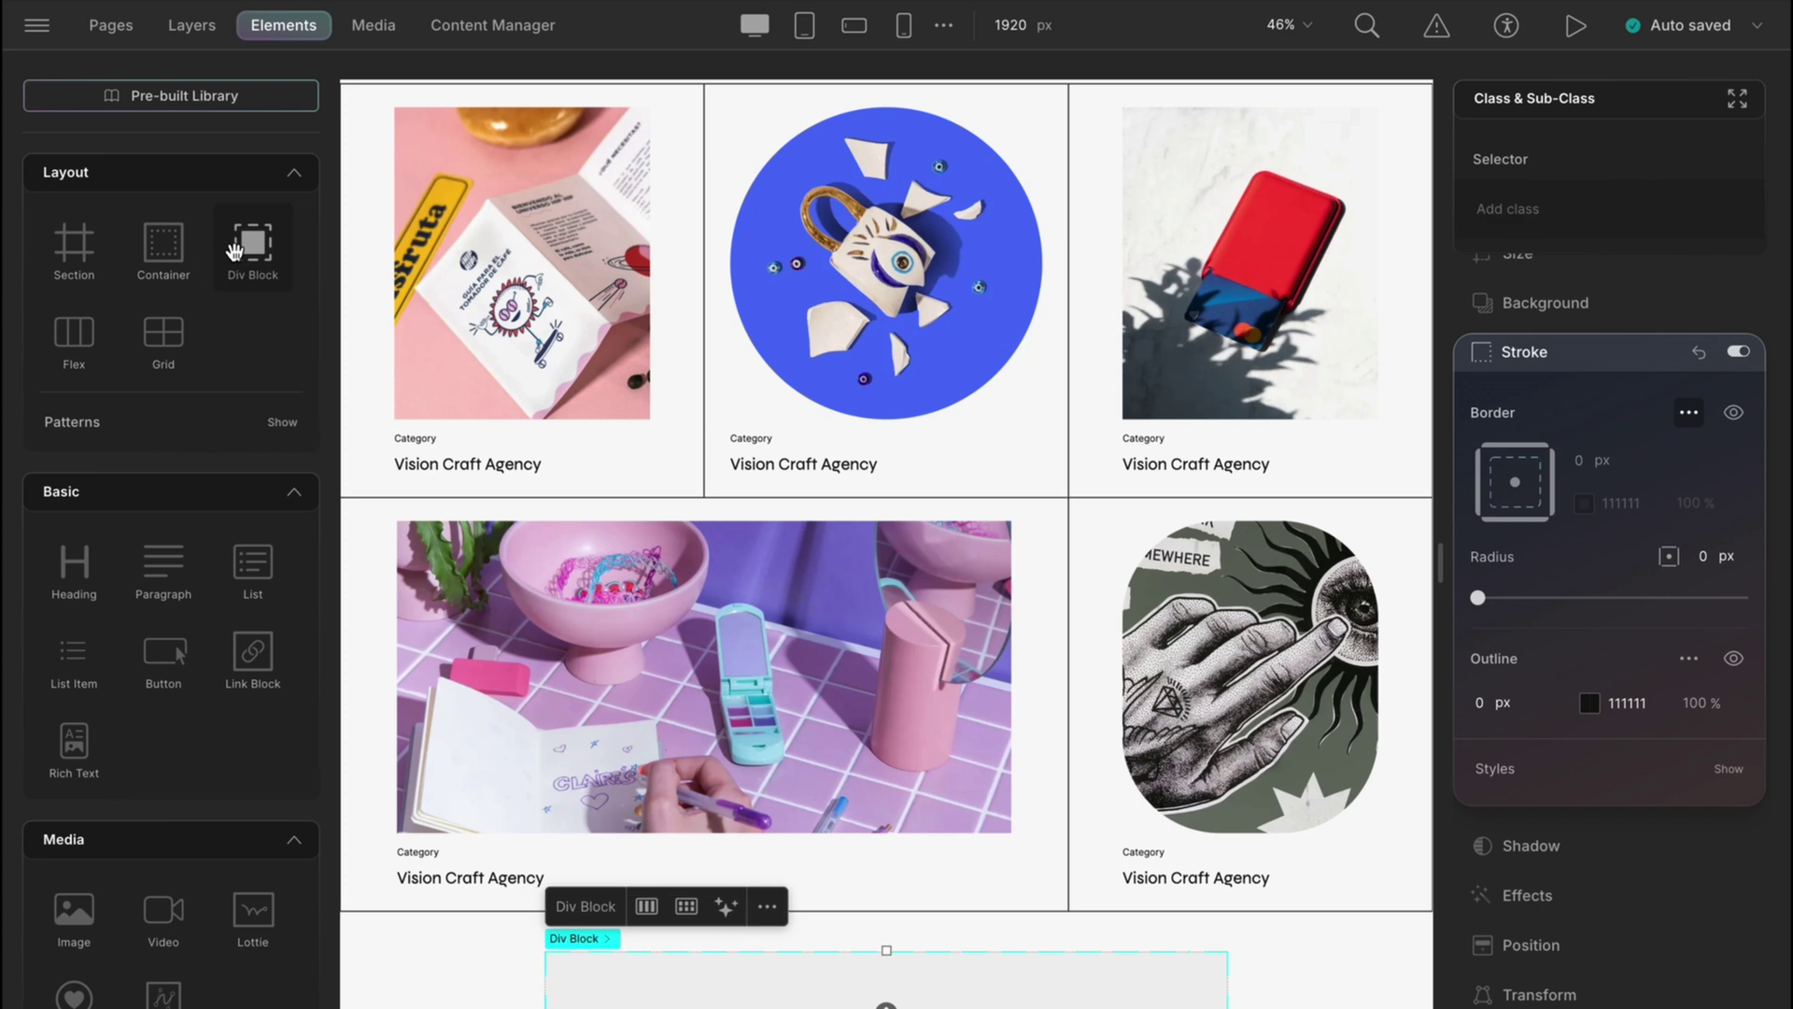
click(192, 26)
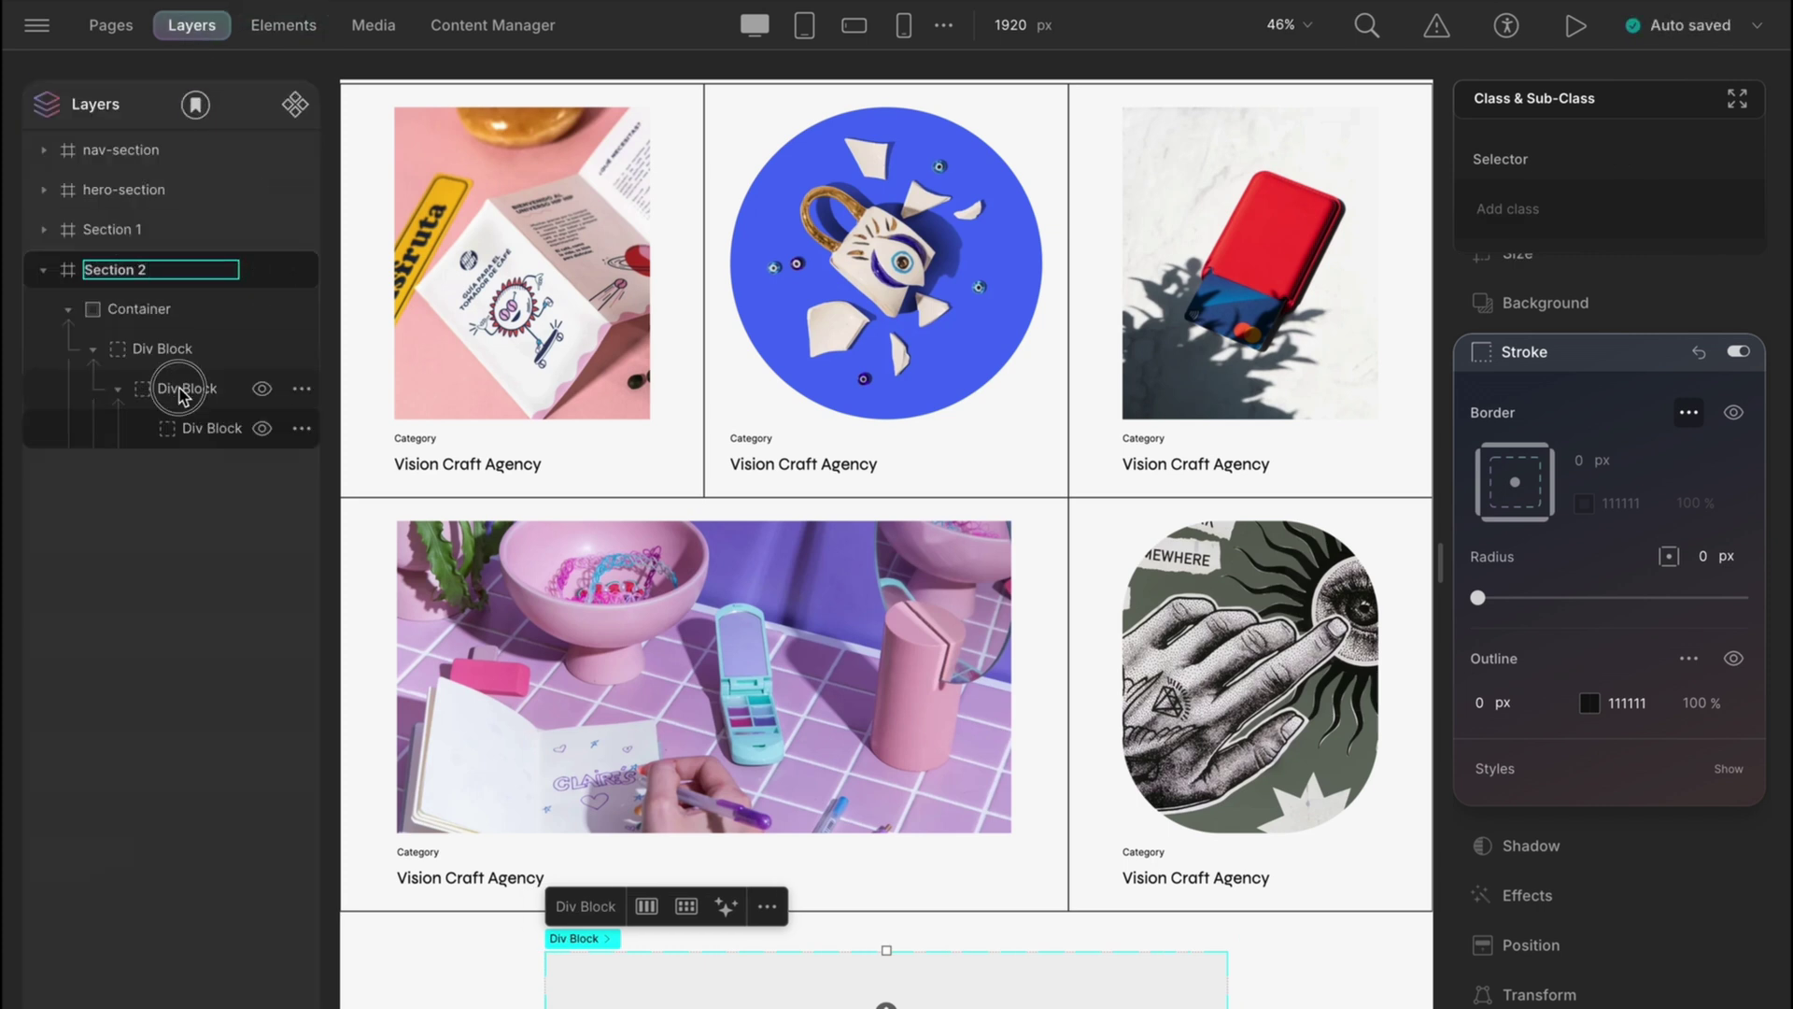
drag(179, 392, 174, 338)
text(svg)
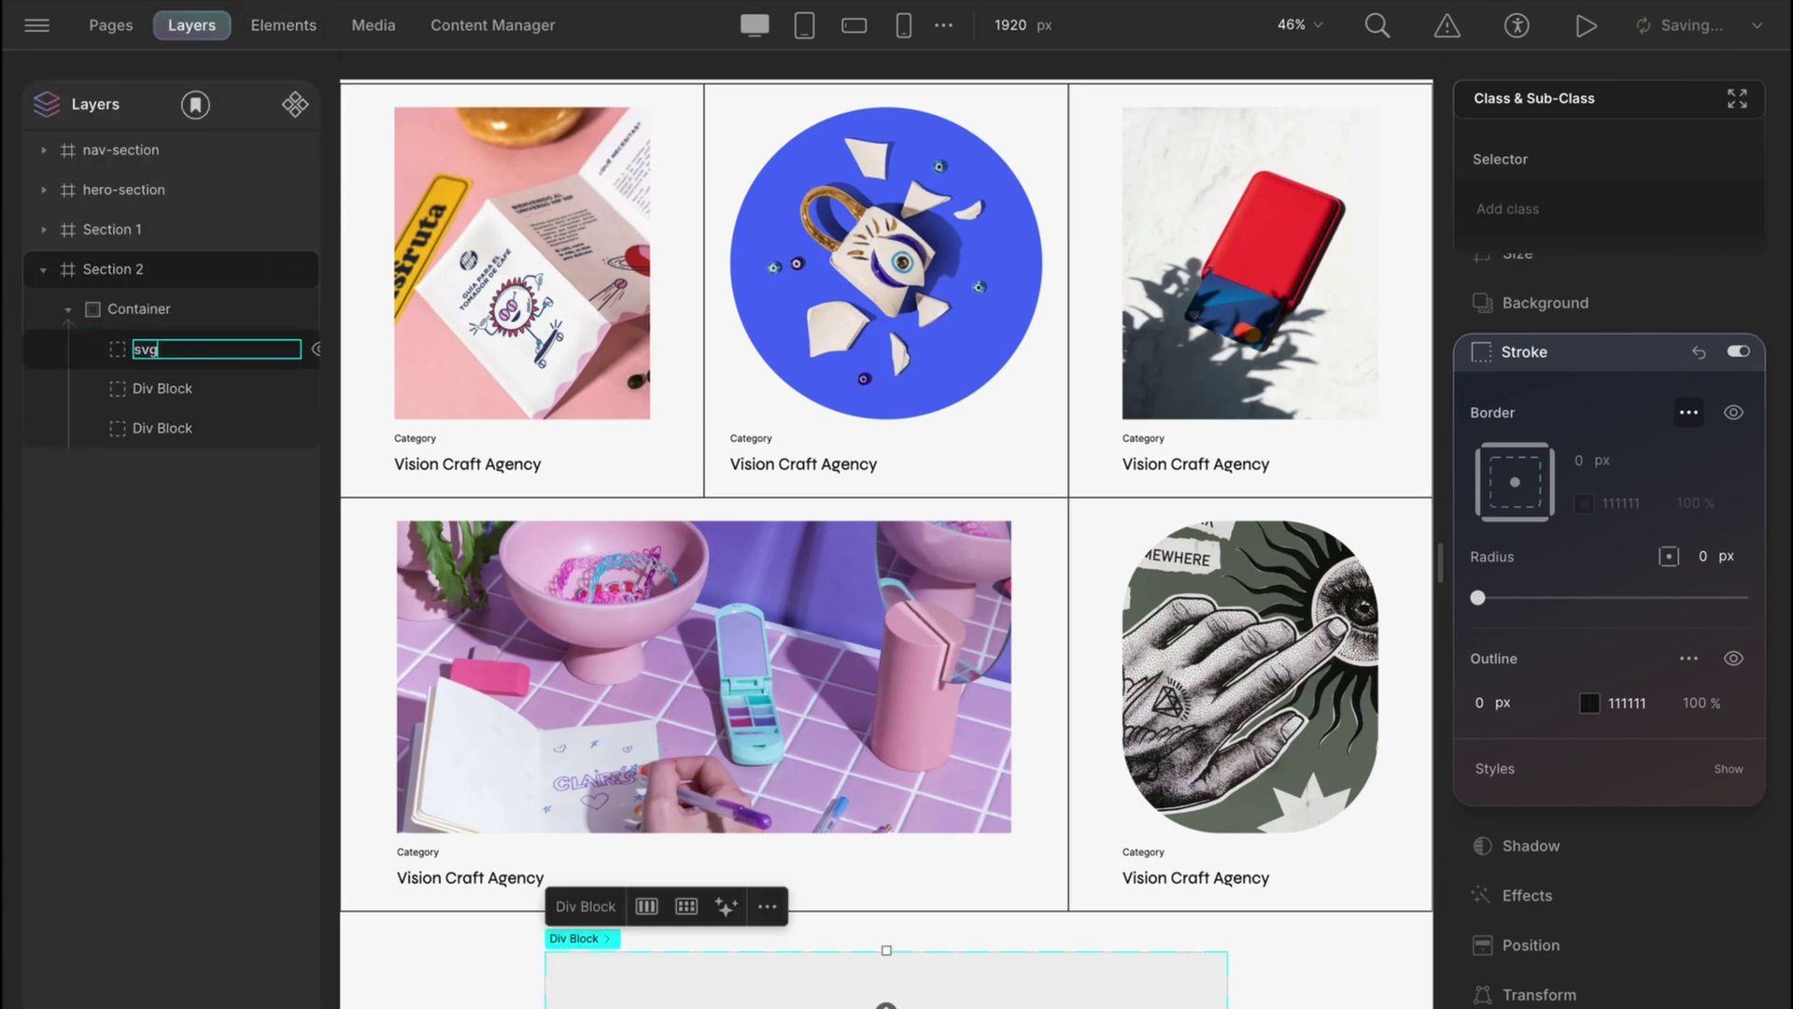
text(1)
text(svg2)
key(Return)
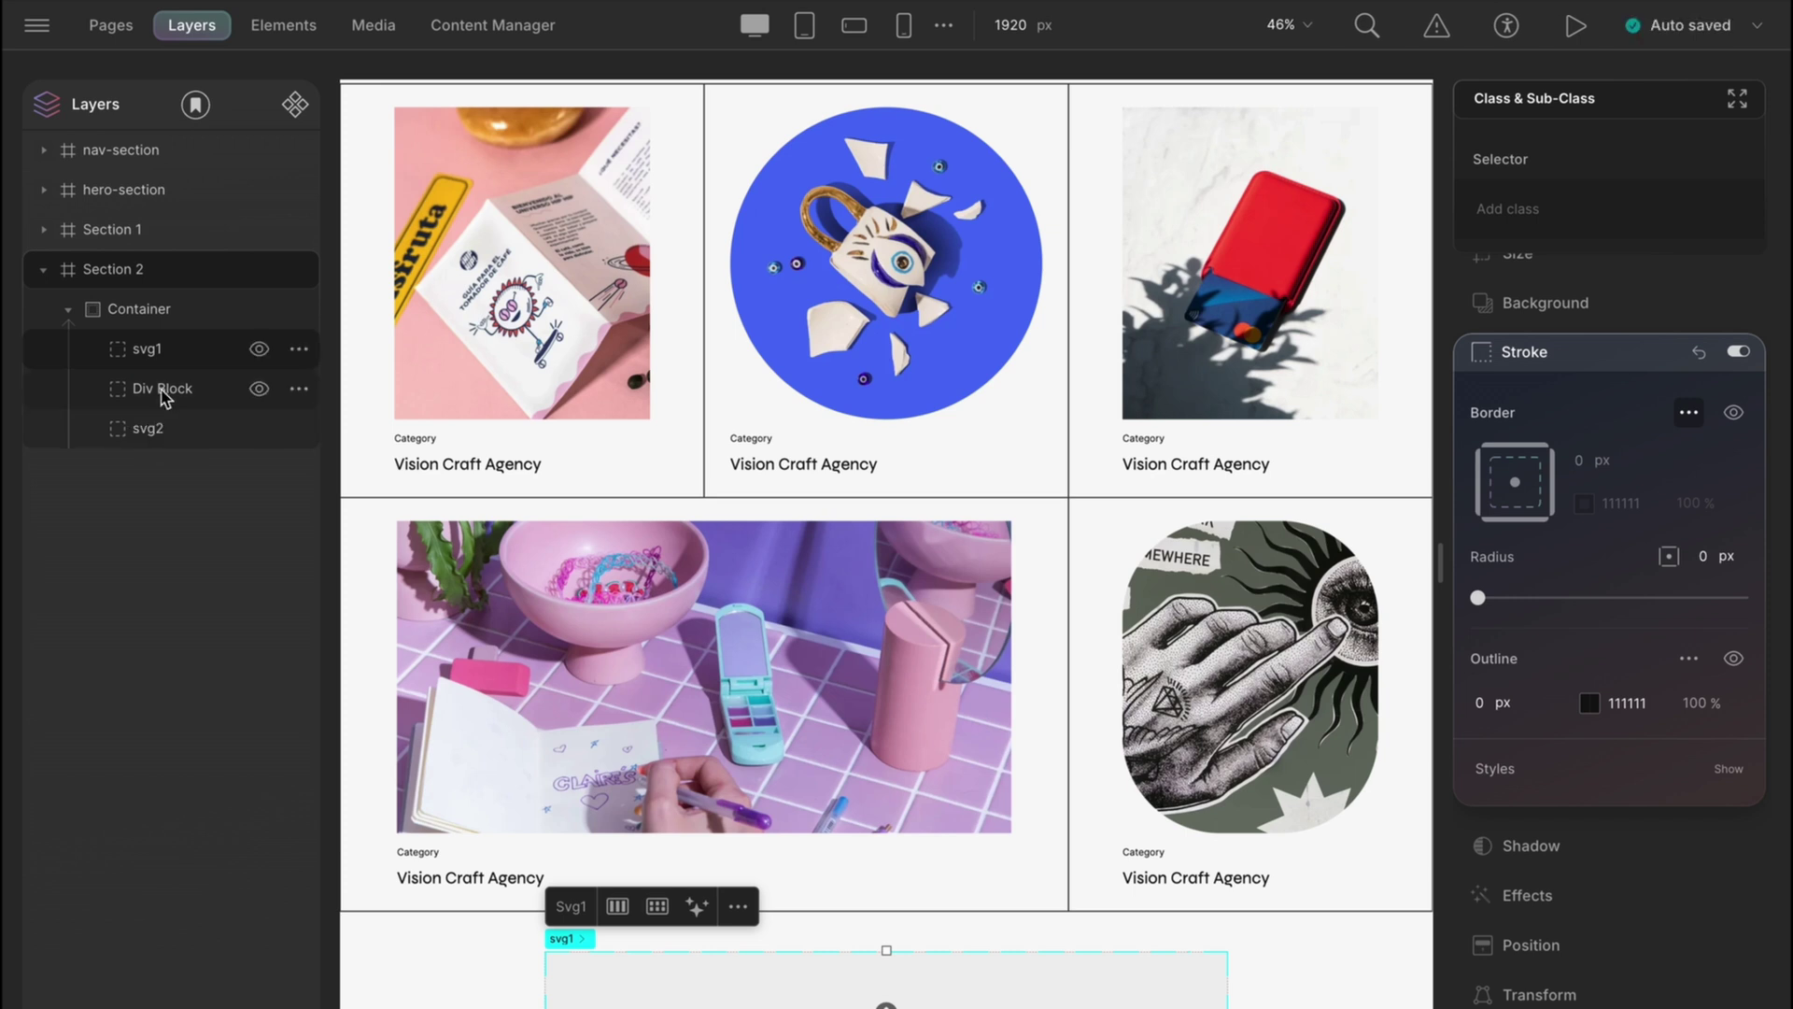
Step: Give the section container the container 7 and container-pad-2 classes and centred flex layout
click(152, 325)
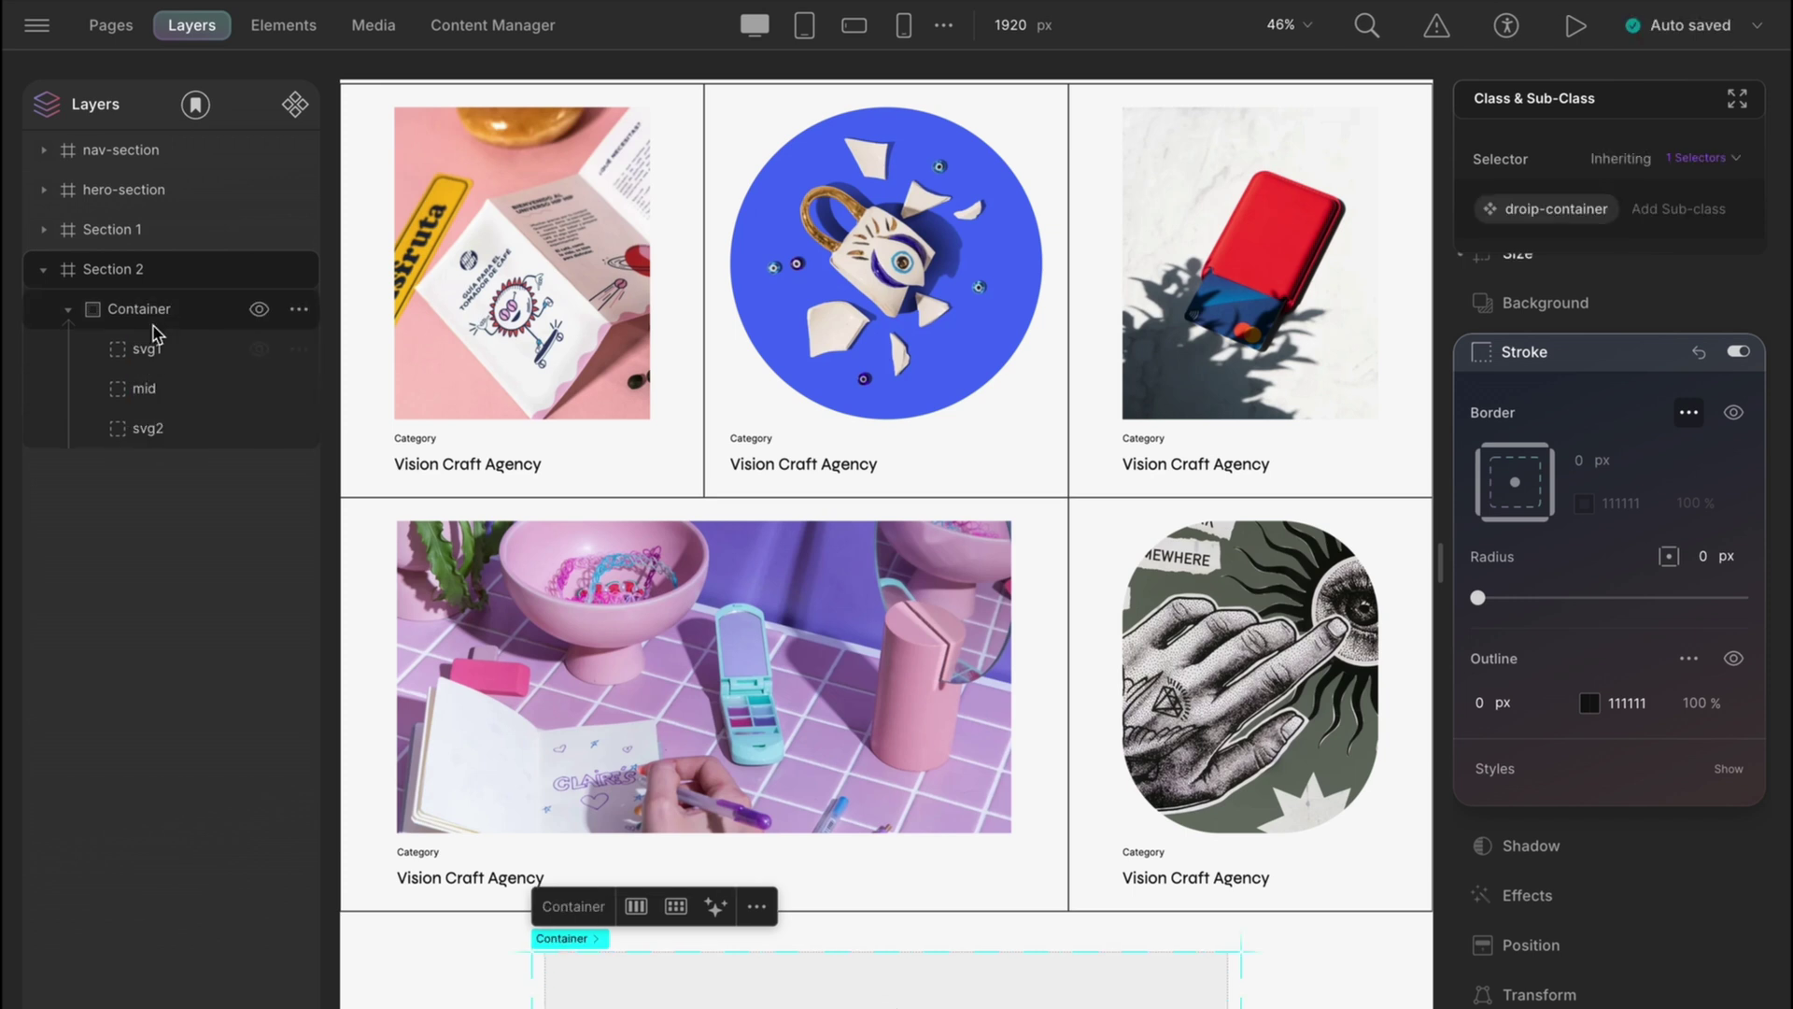
click(1651, 209)
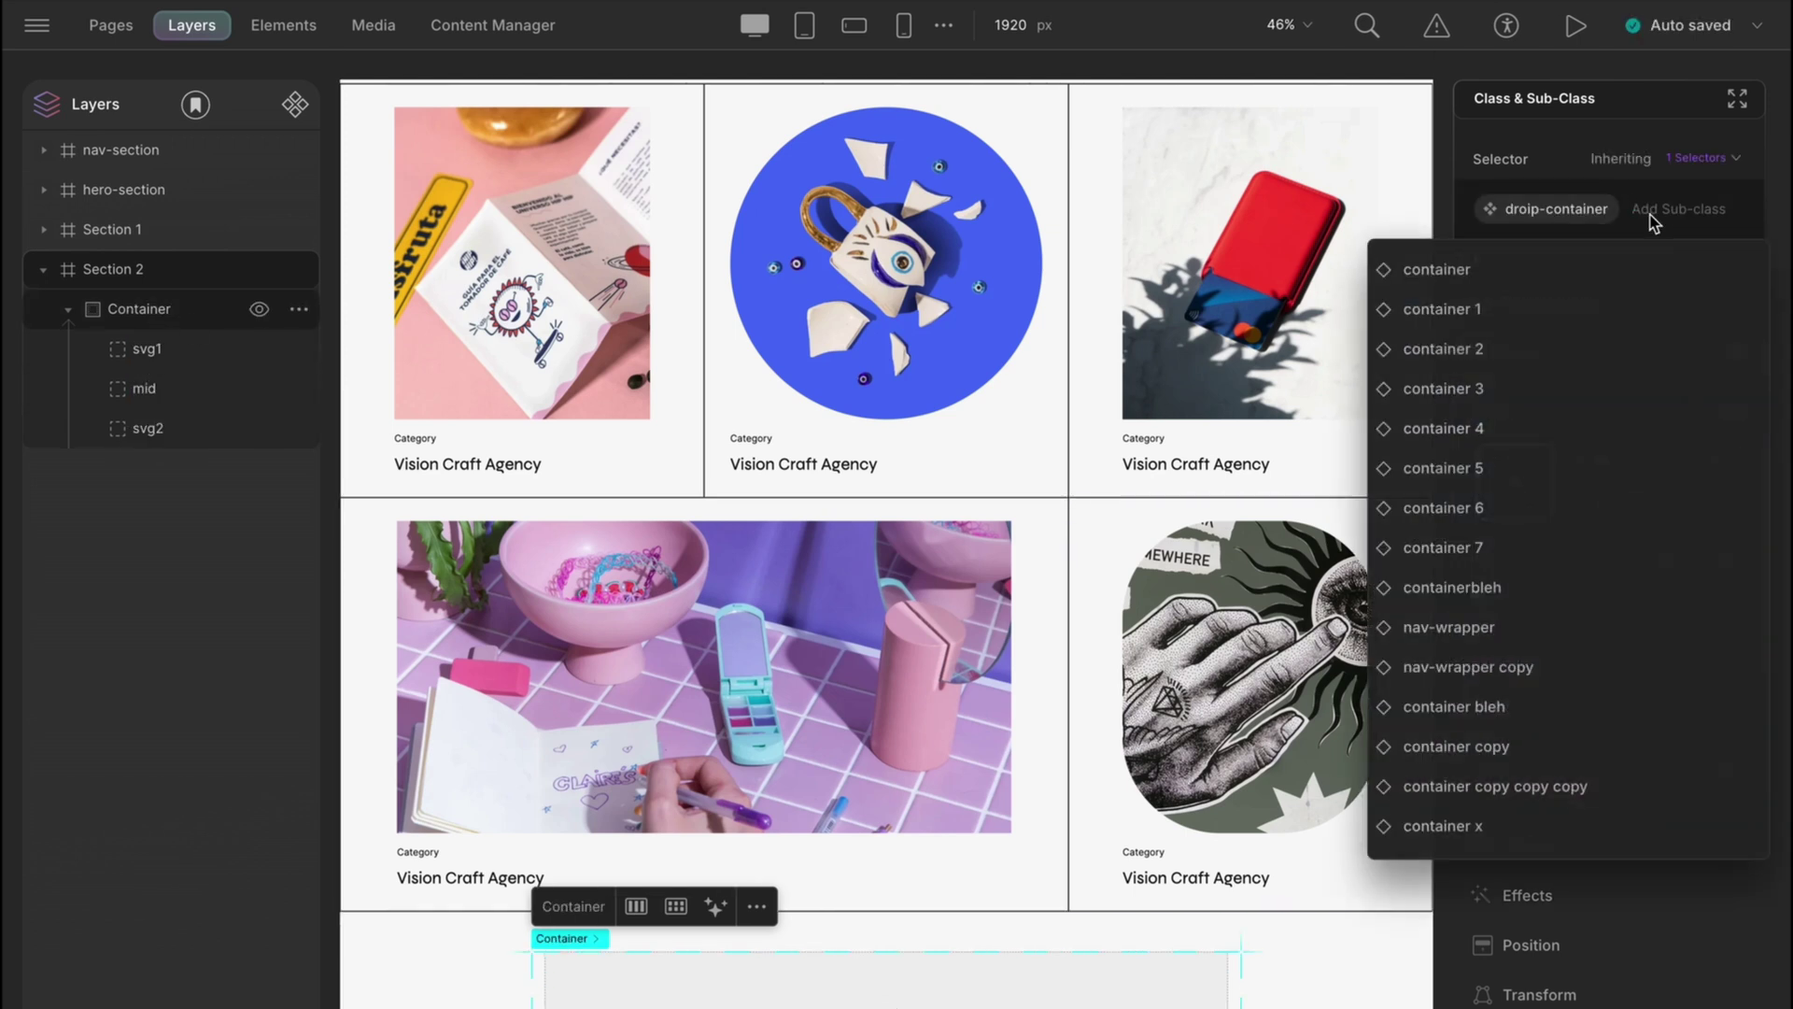
click(1528, 550)
scroll(1343, 821, down, 4)
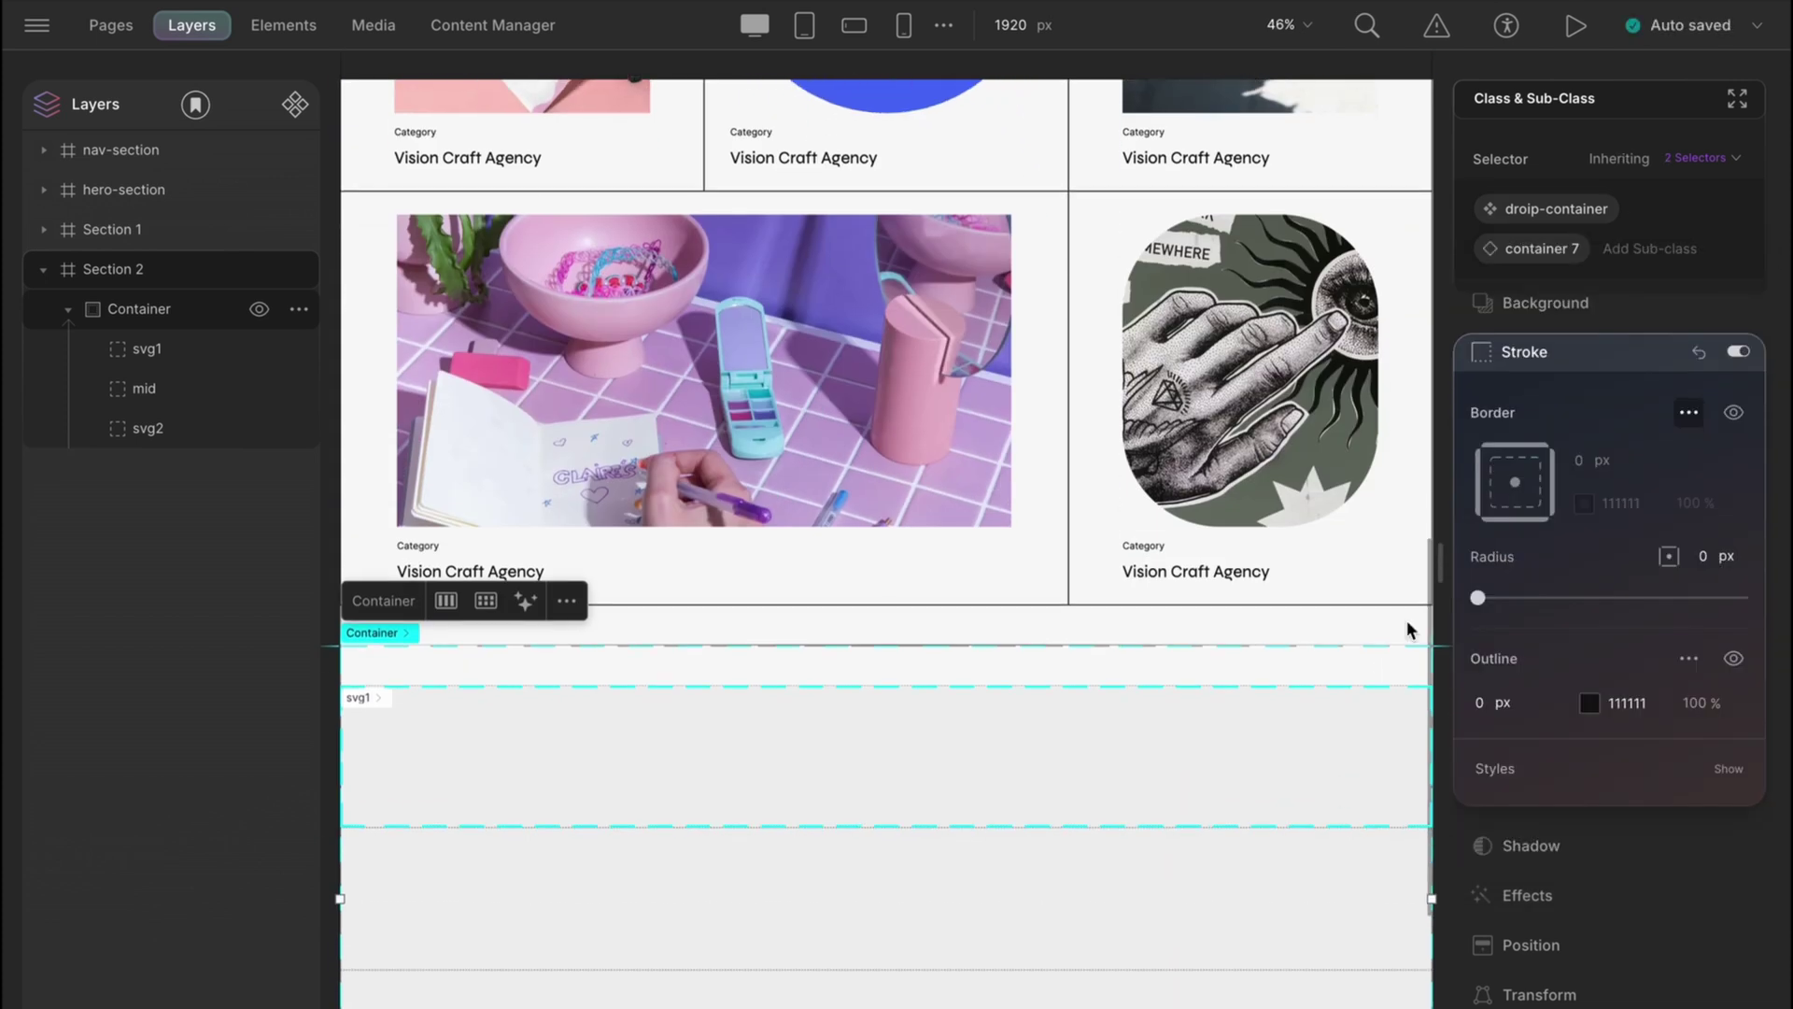
scroll(1602, 312, up, 2)
click(1584, 397)
click(1648, 249)
text(container)
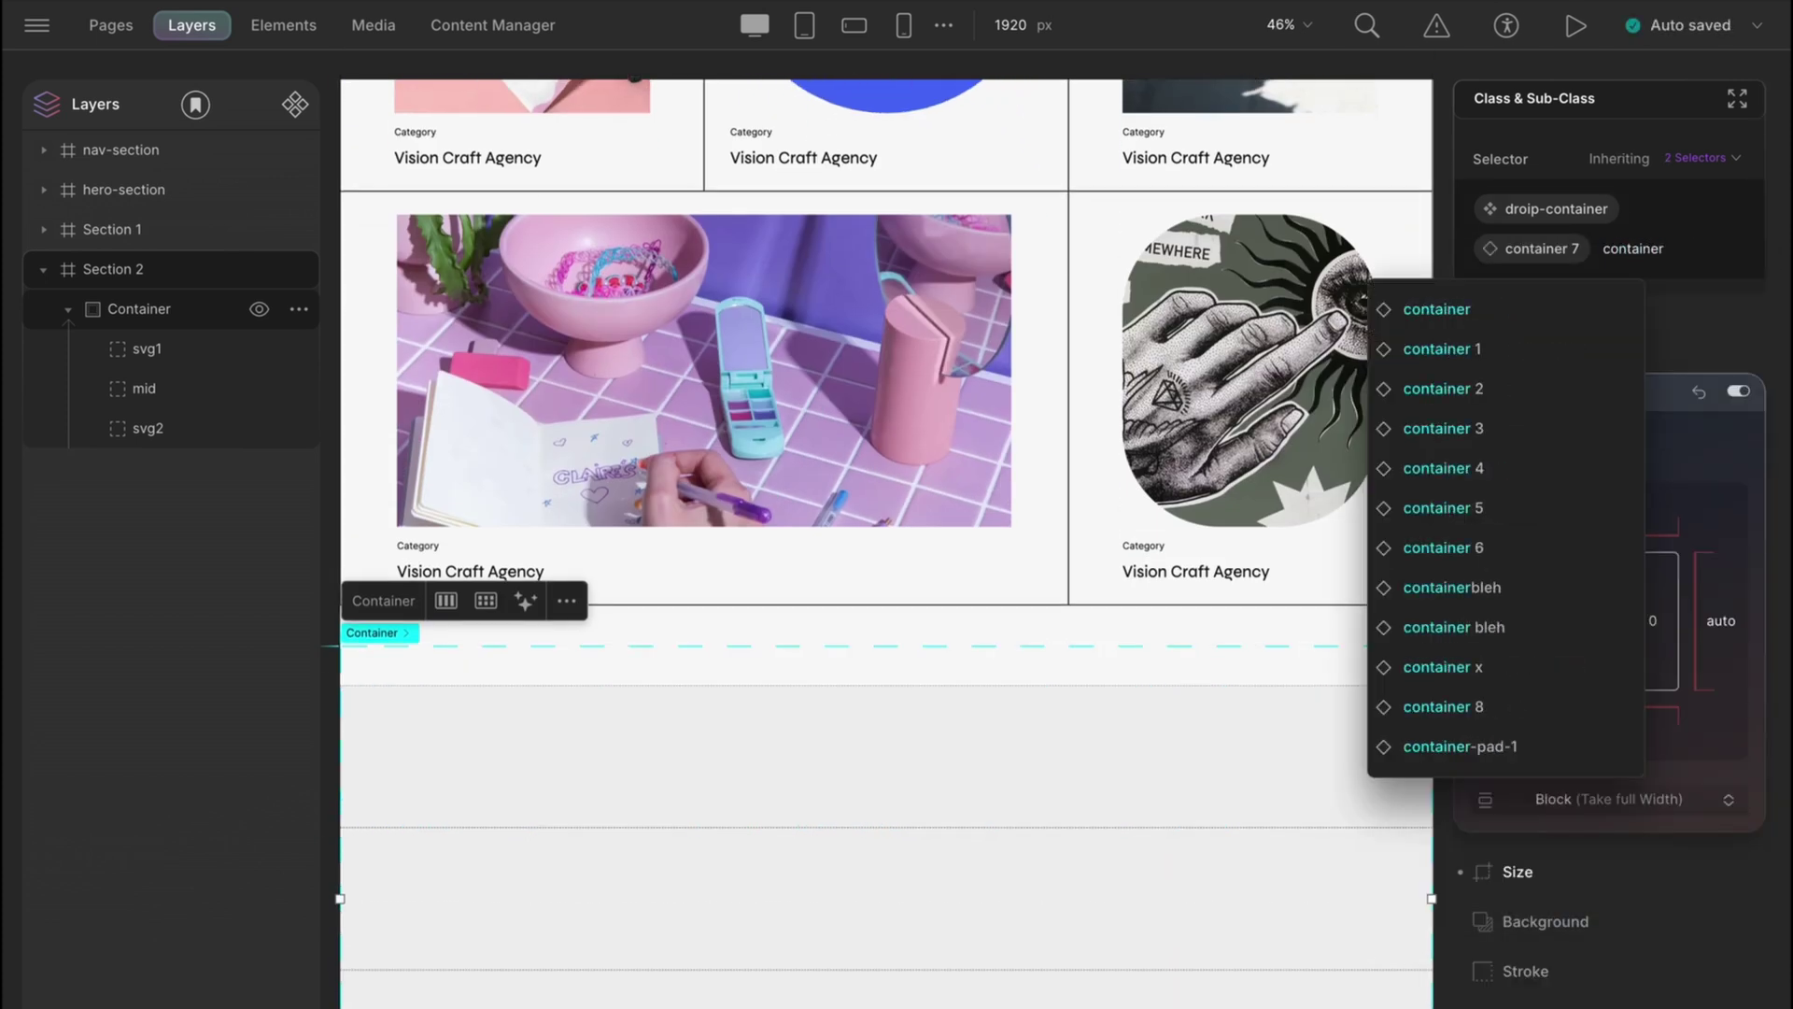
click(1451, 744)
click(1609, 589)
key(Escape)
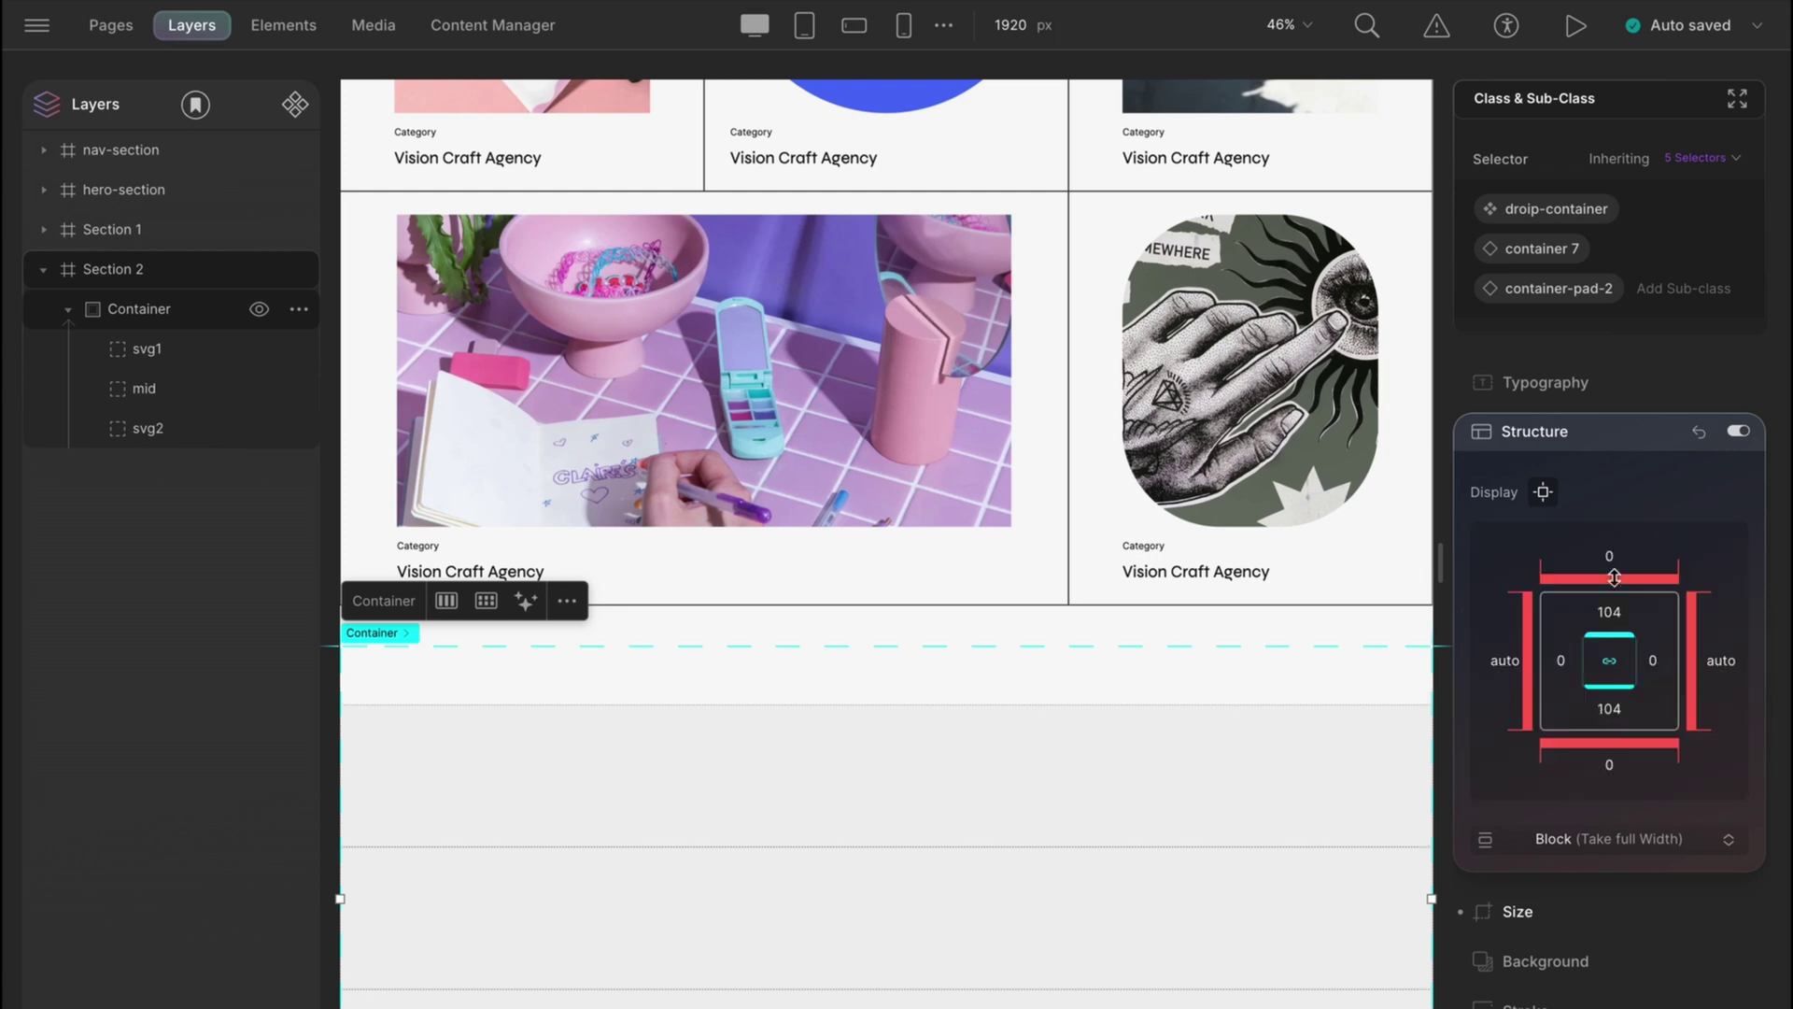
click(1608, 839)
click(1556, 915)
click(1644, 502)
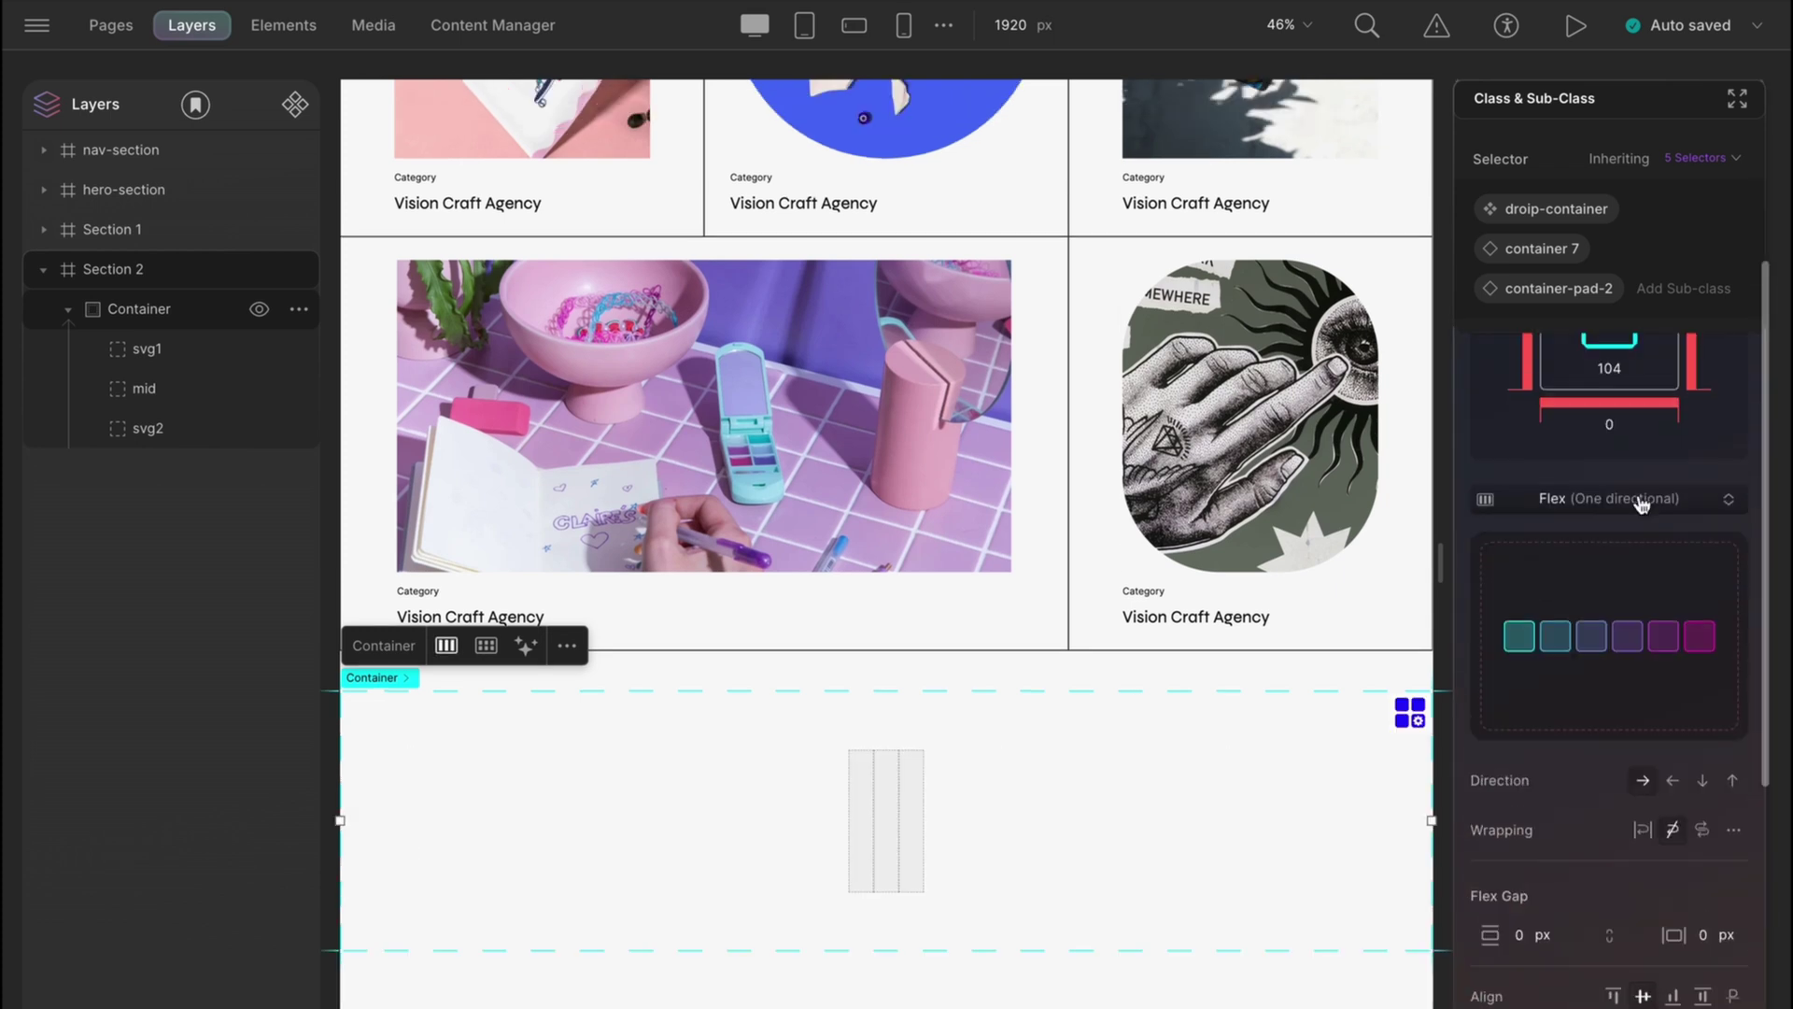
Step: Add an SVG element to svg1 containing the pasted planet illustration code
click(148, 348)
click(283, 23)
click(162, 998)
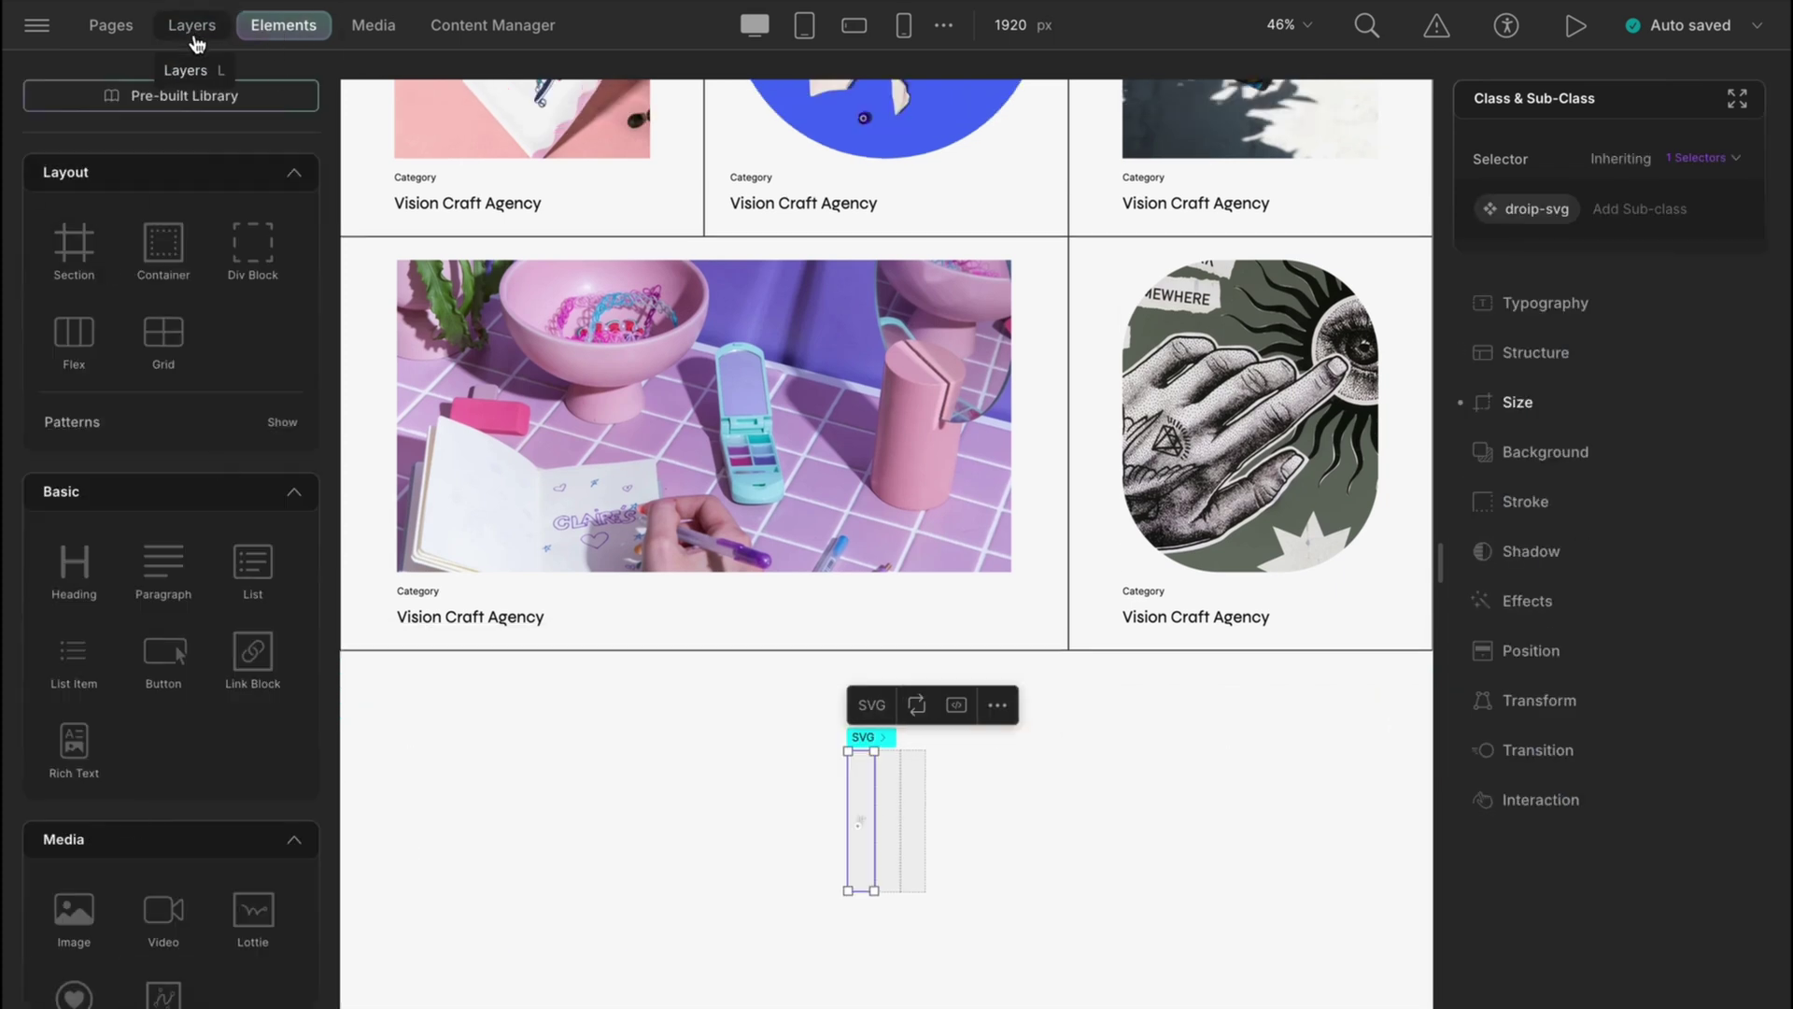
click(191, 25)
key(ctrl+v)
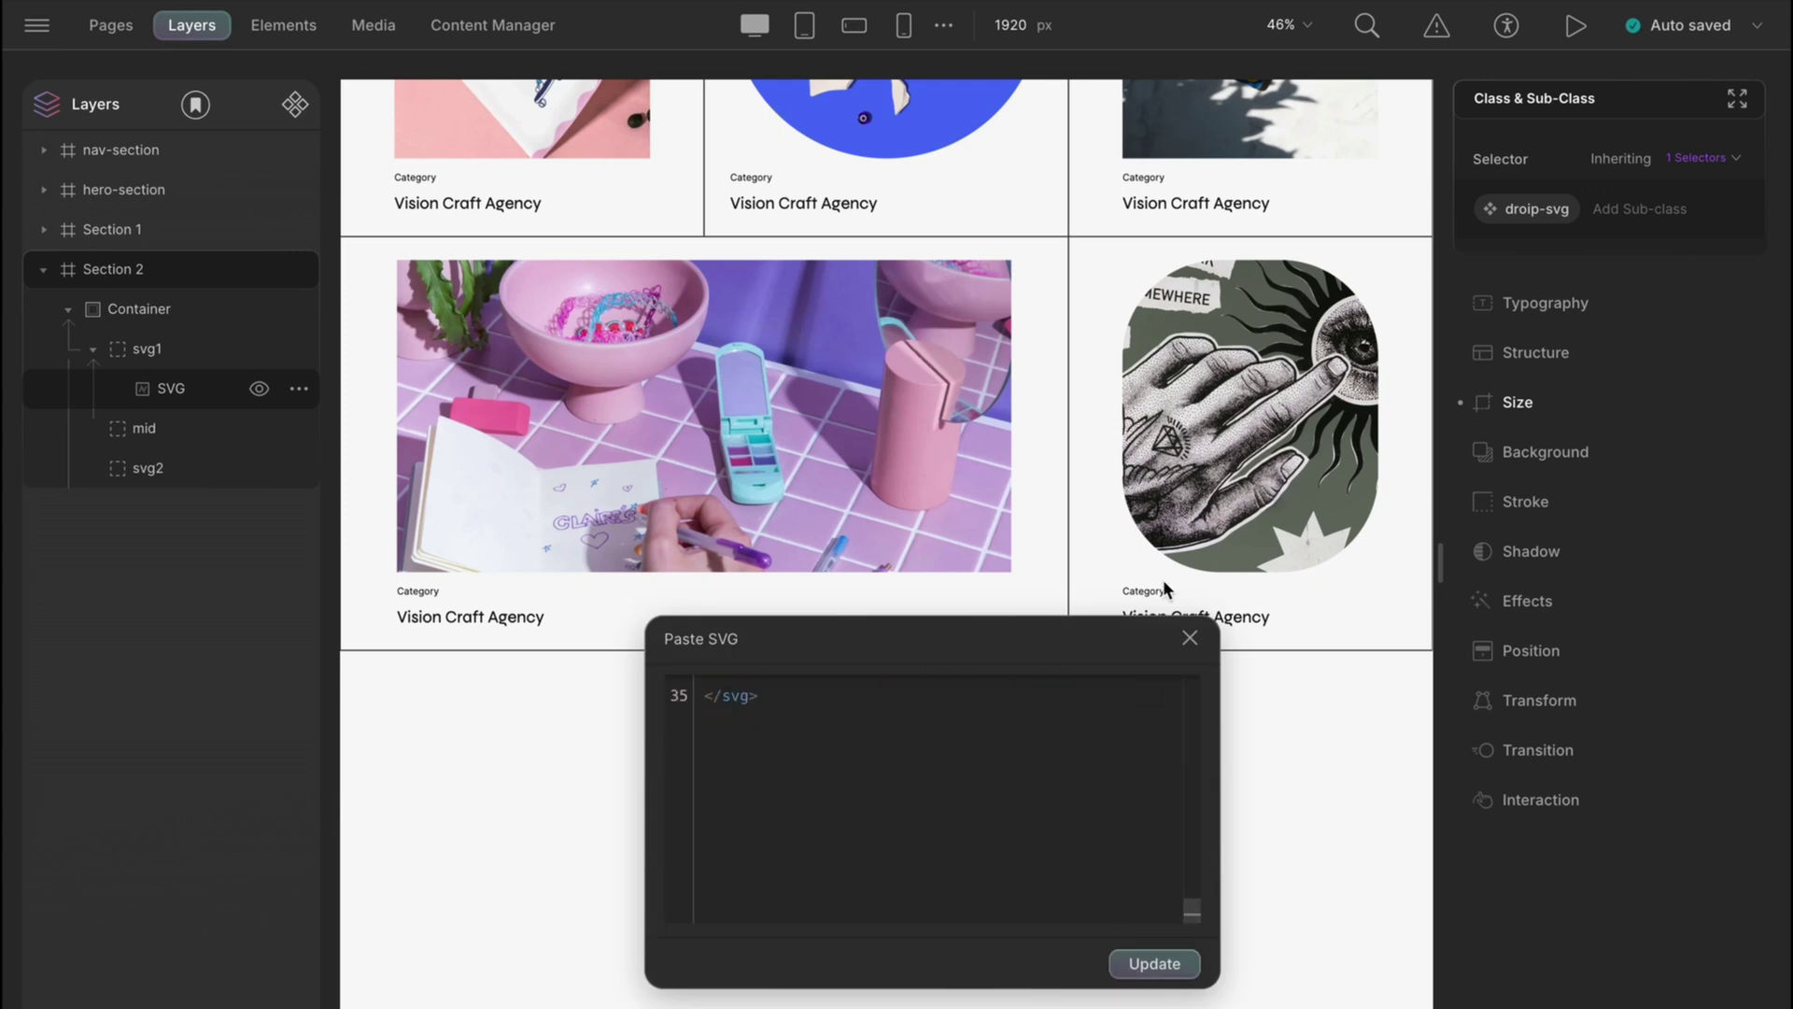
click(1155, 963)
Step: Add an SVG element to svg2 containing the pasted TV illustration code
click(147, 469)
click(283, 23)
click(162, 928)
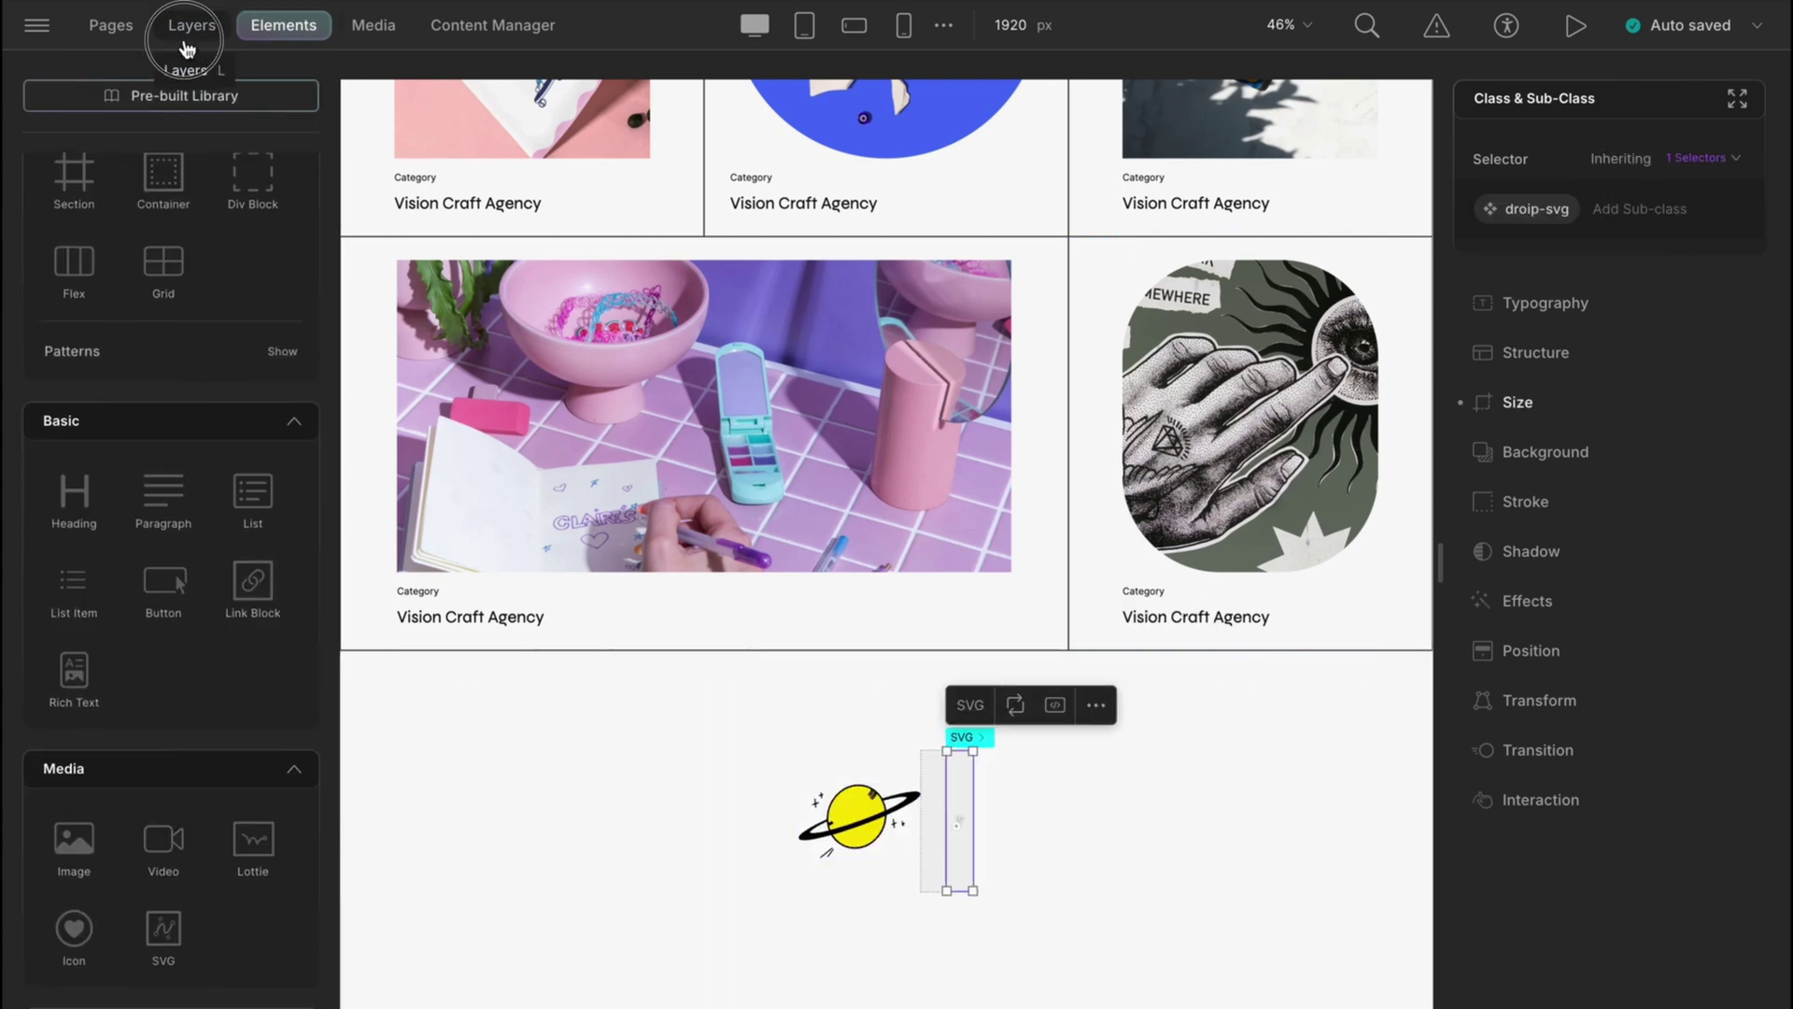
click(193, 25)
click(1061, 712)
key(ctrl+v)
click(1254, 965)
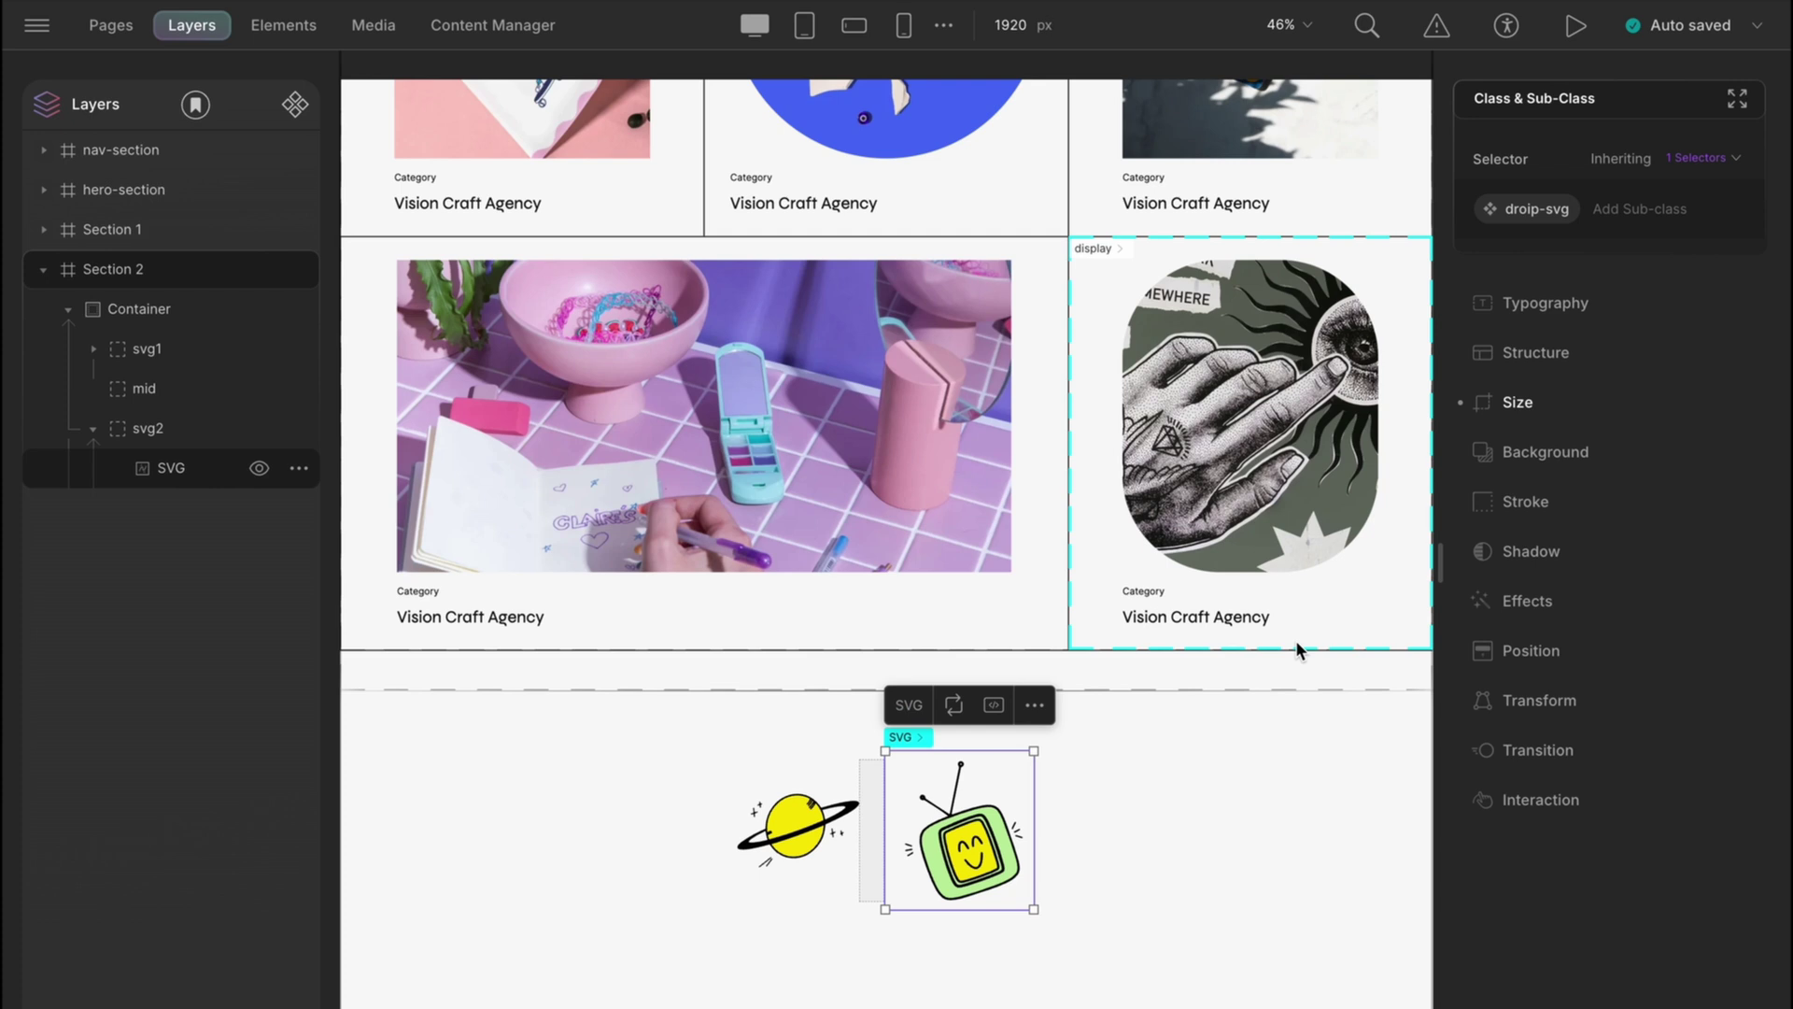
Step: Add two div blocks inside the mid slot
click(147, 428)
click(145, 388)
click(284, 25)
click(254, 242)
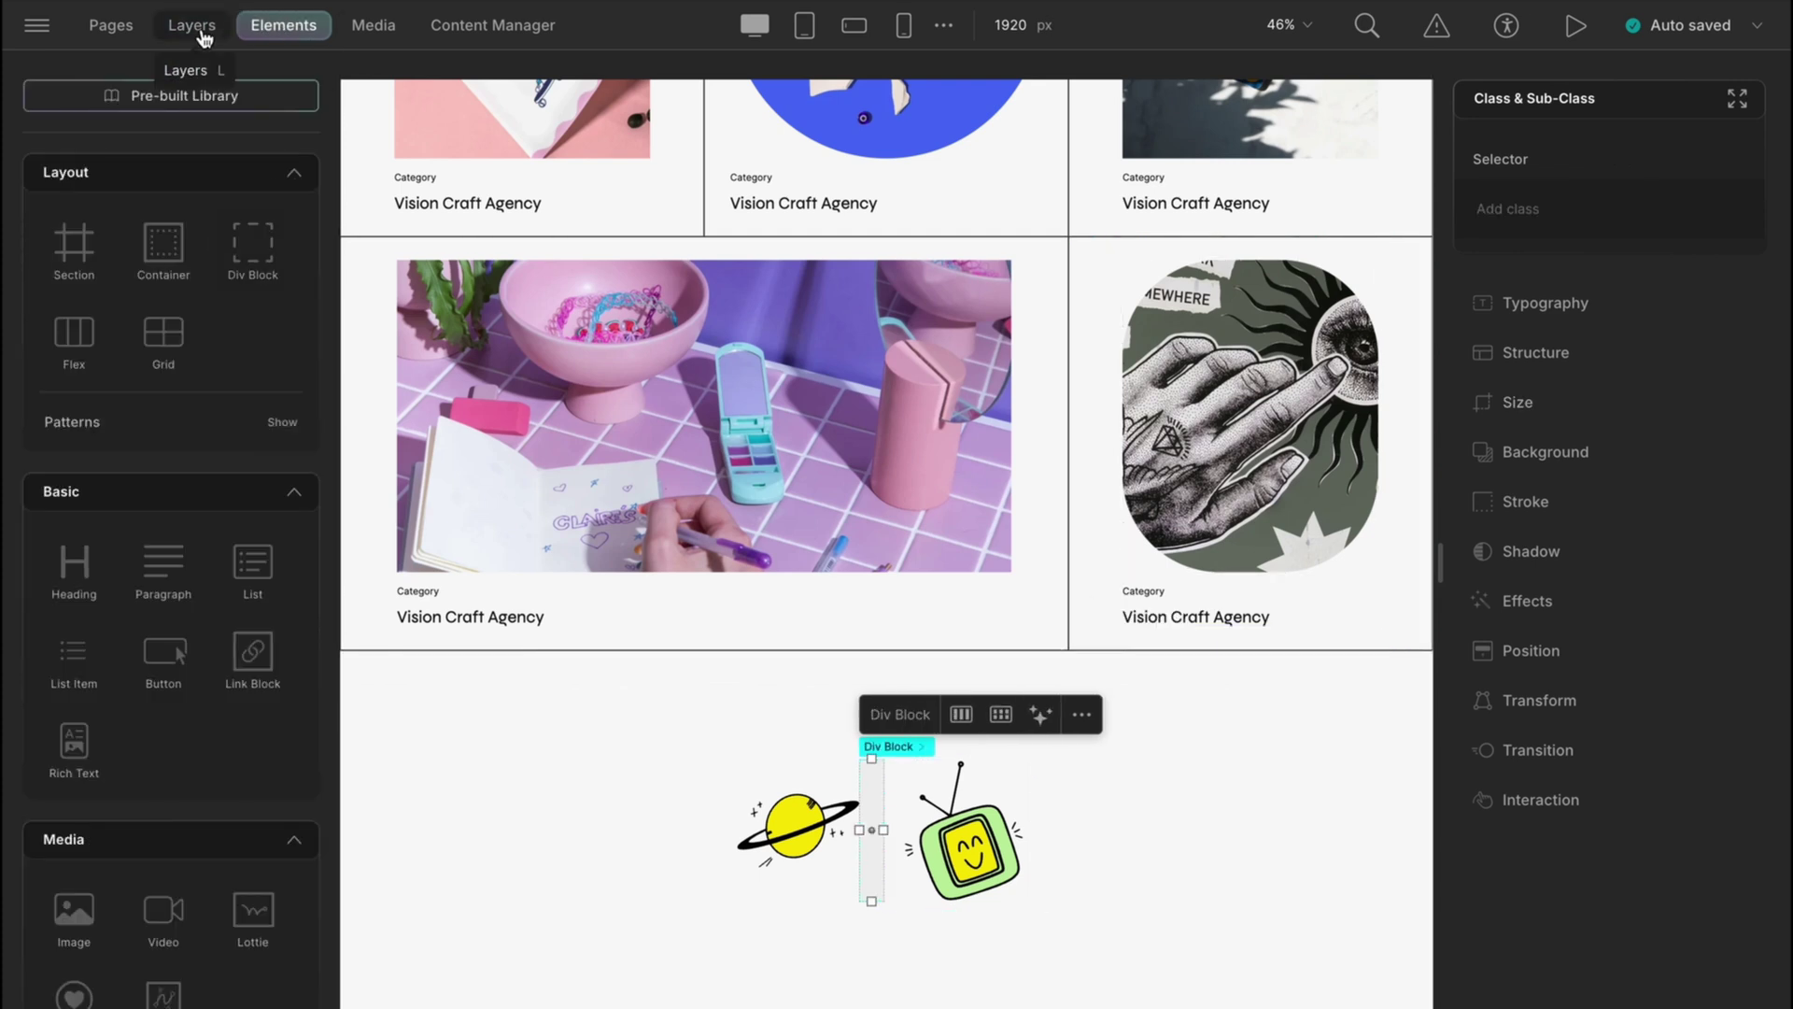
click(193, 24)
click(176, 428)
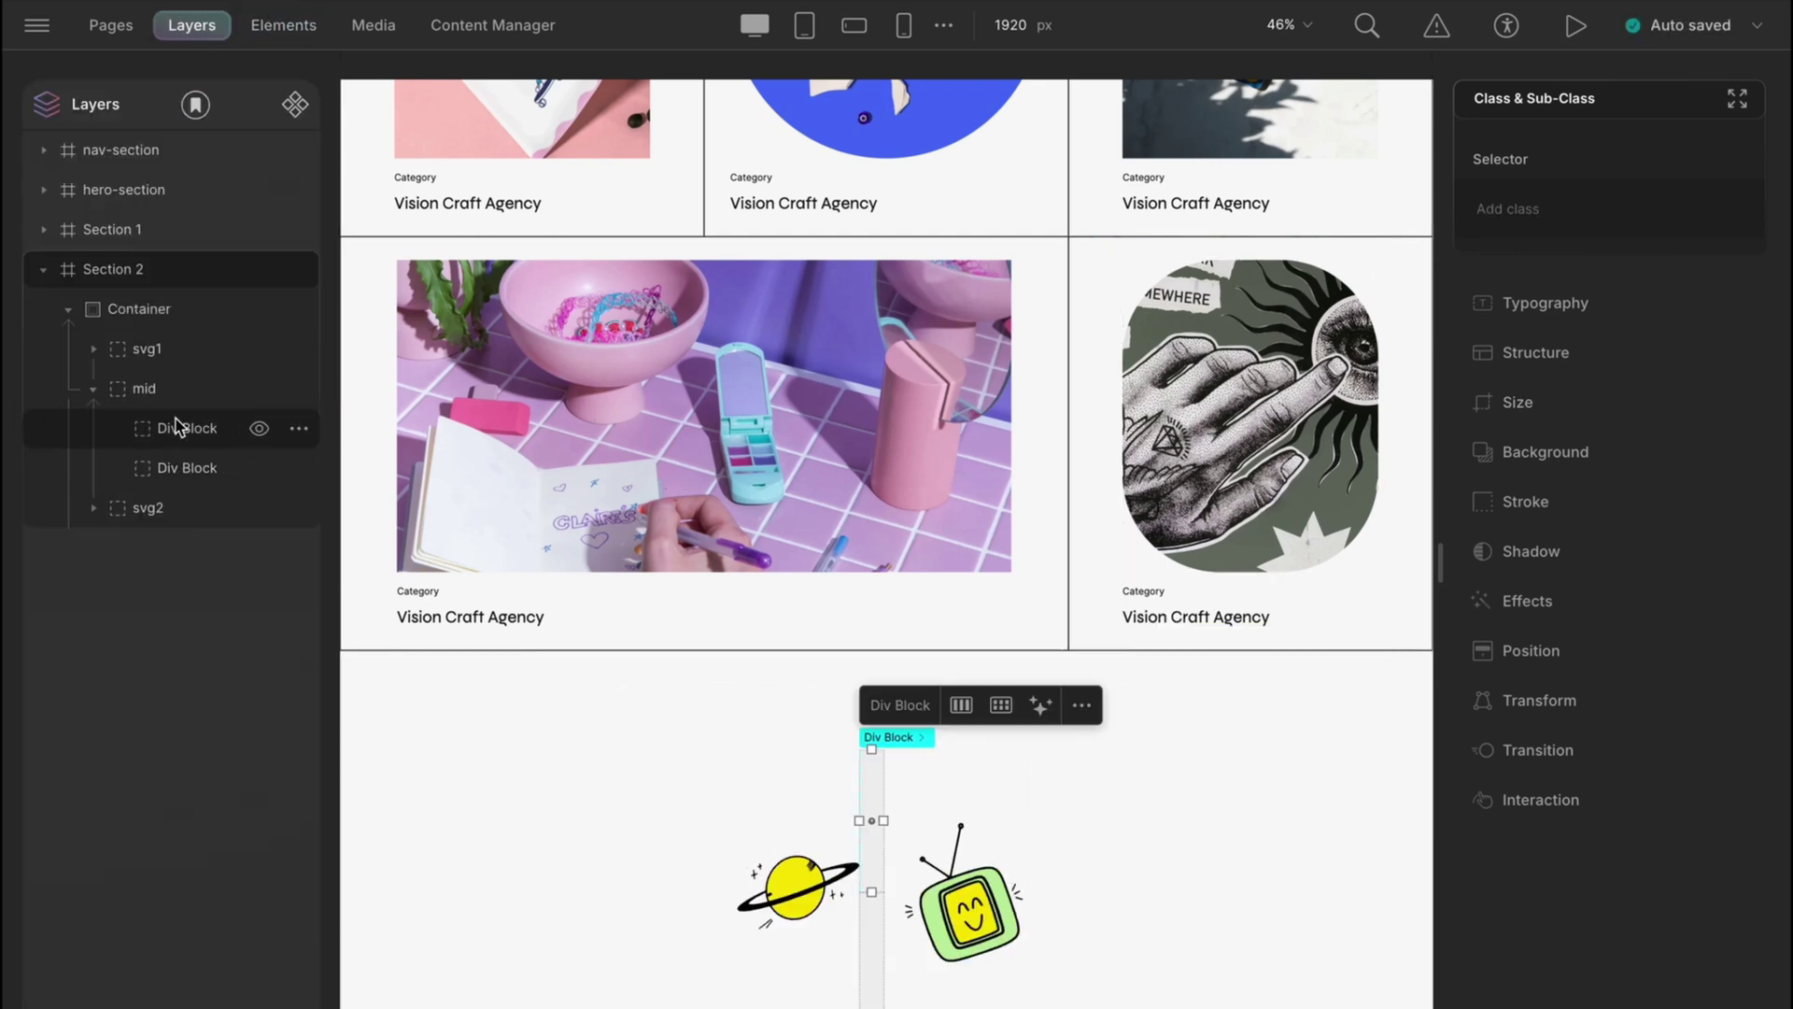
Step: Set the mid container's display to flex column
click(176, 392)
click(1574, 351)
click(1656, 780)
click(1580, 918)
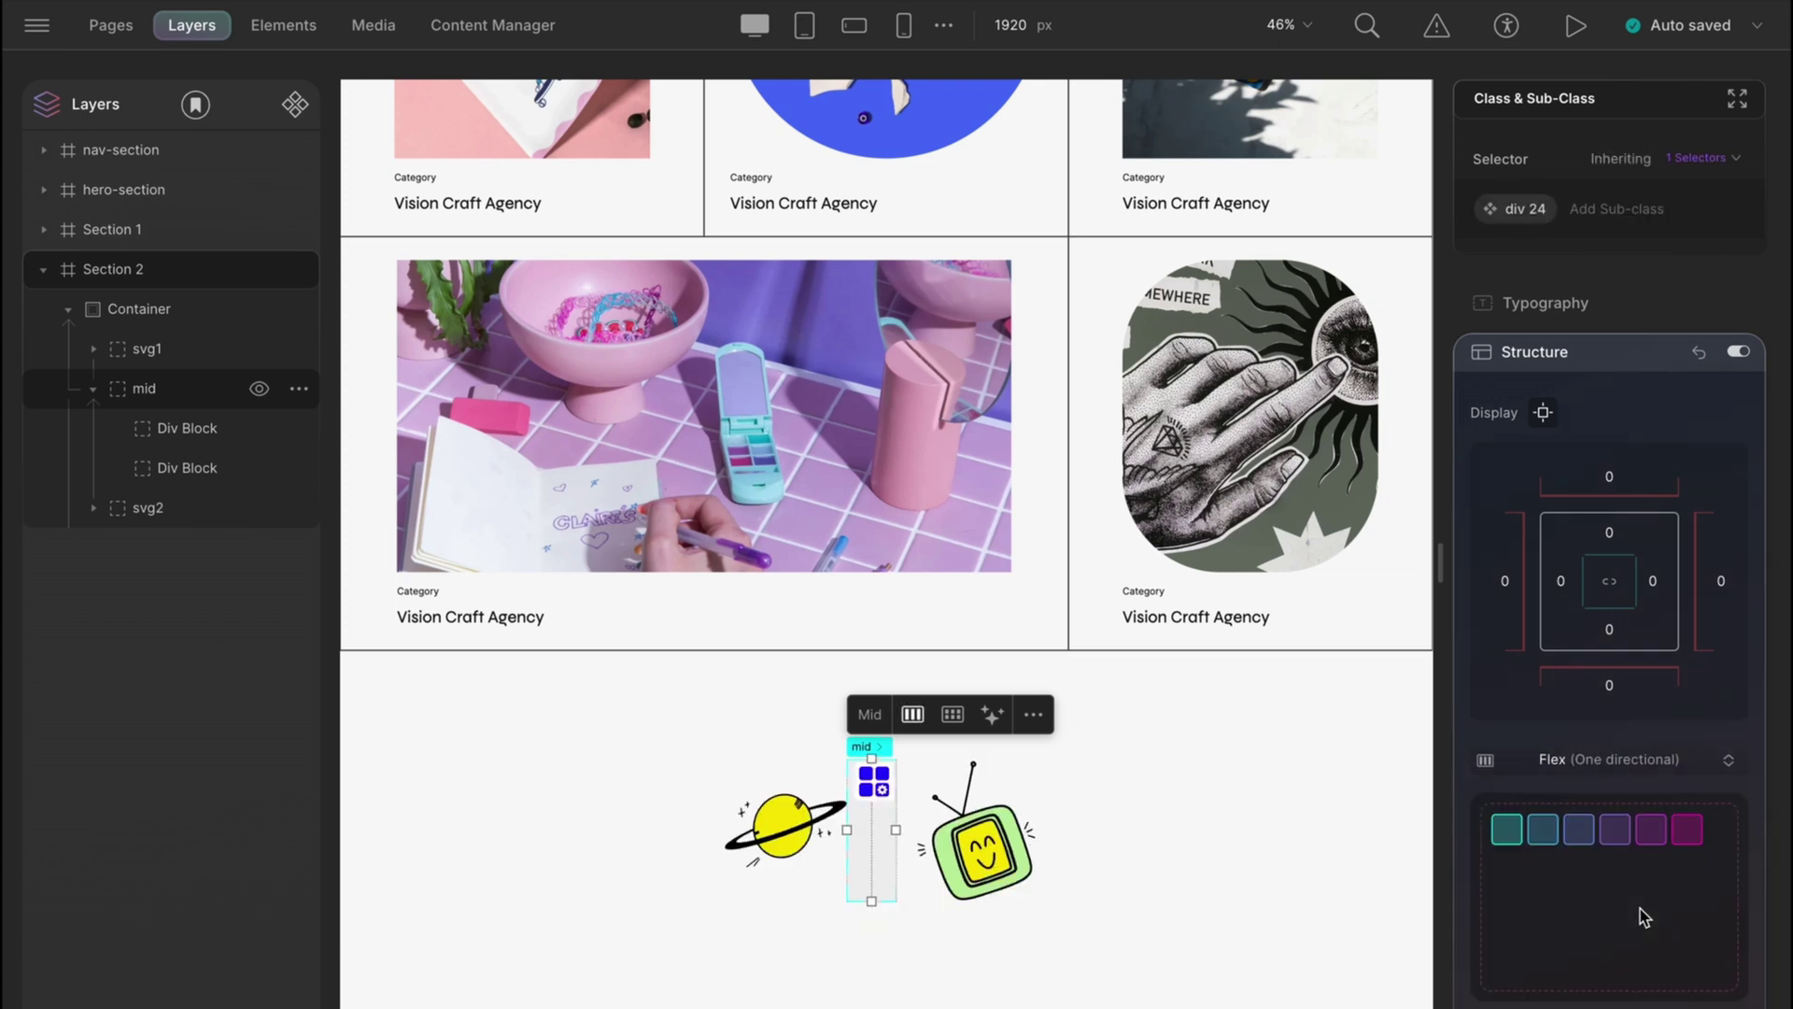
scroll(1701, 884, down, 2)
scroll(1648, 954, down, 2)
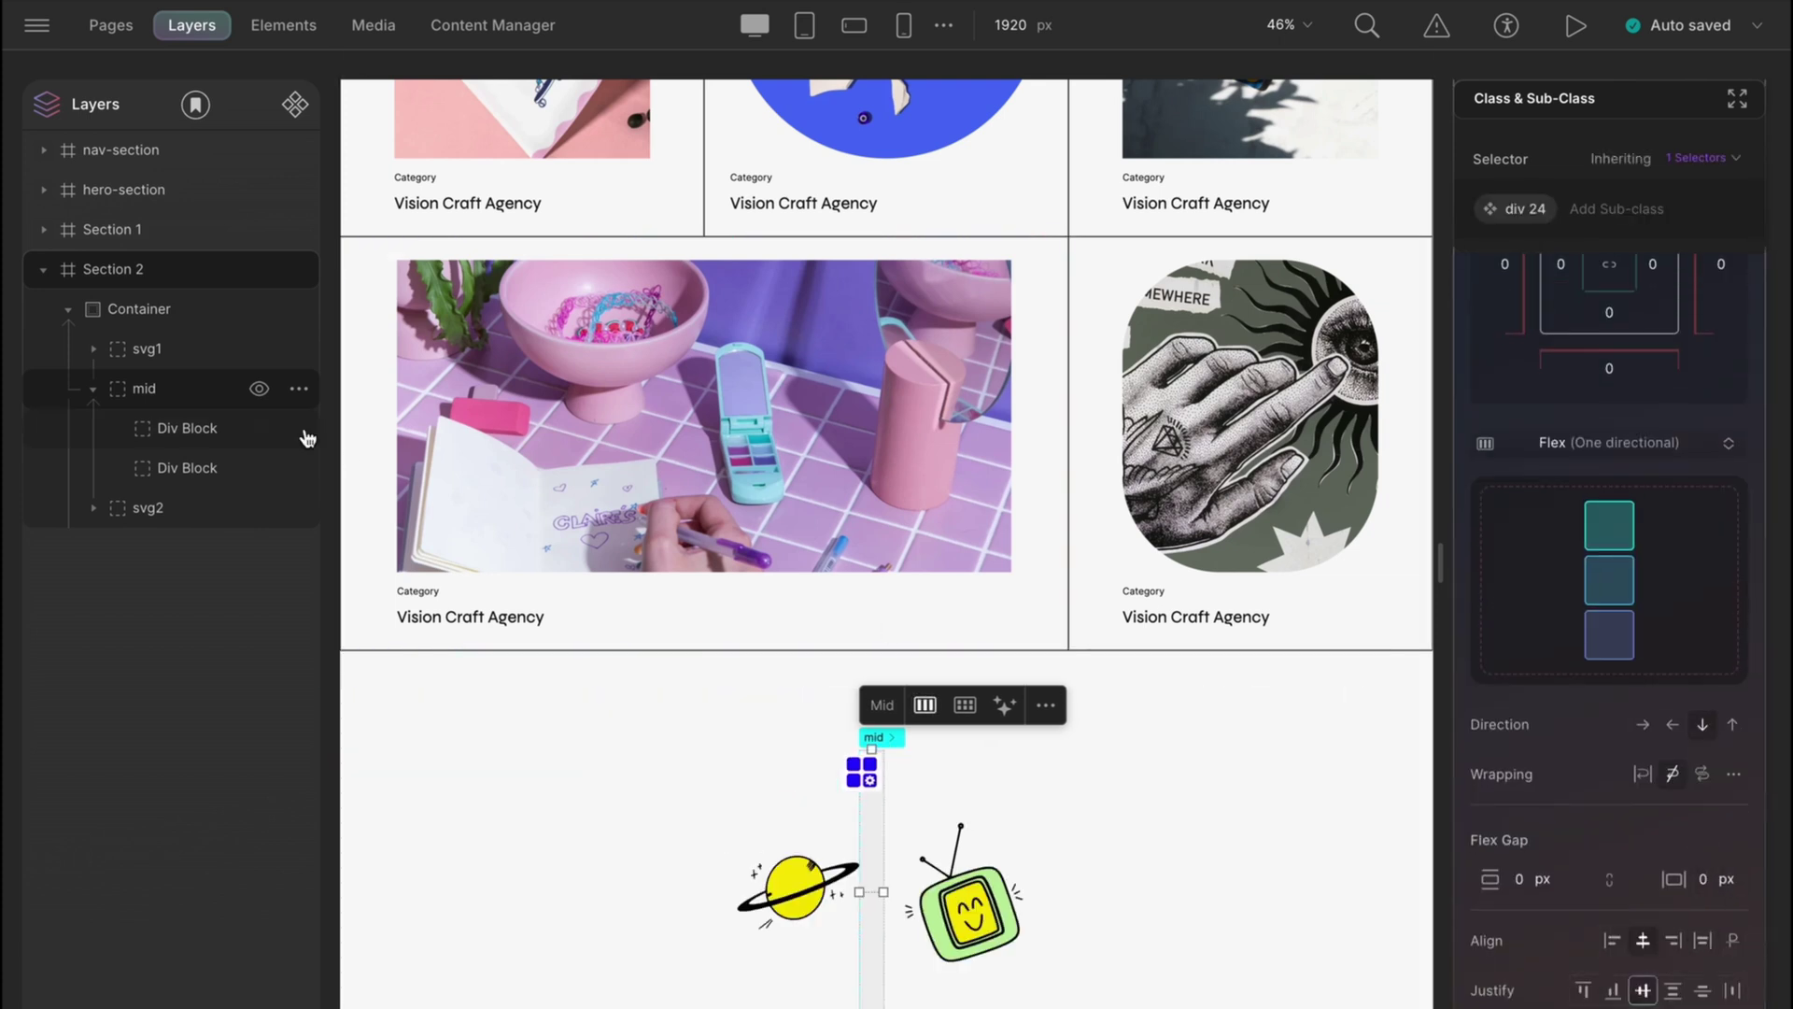
Step: Insert a heading in mid's first div block, styled heading-master at 50 px
click(206, 427)
click(283, 25)
click(74, 560)
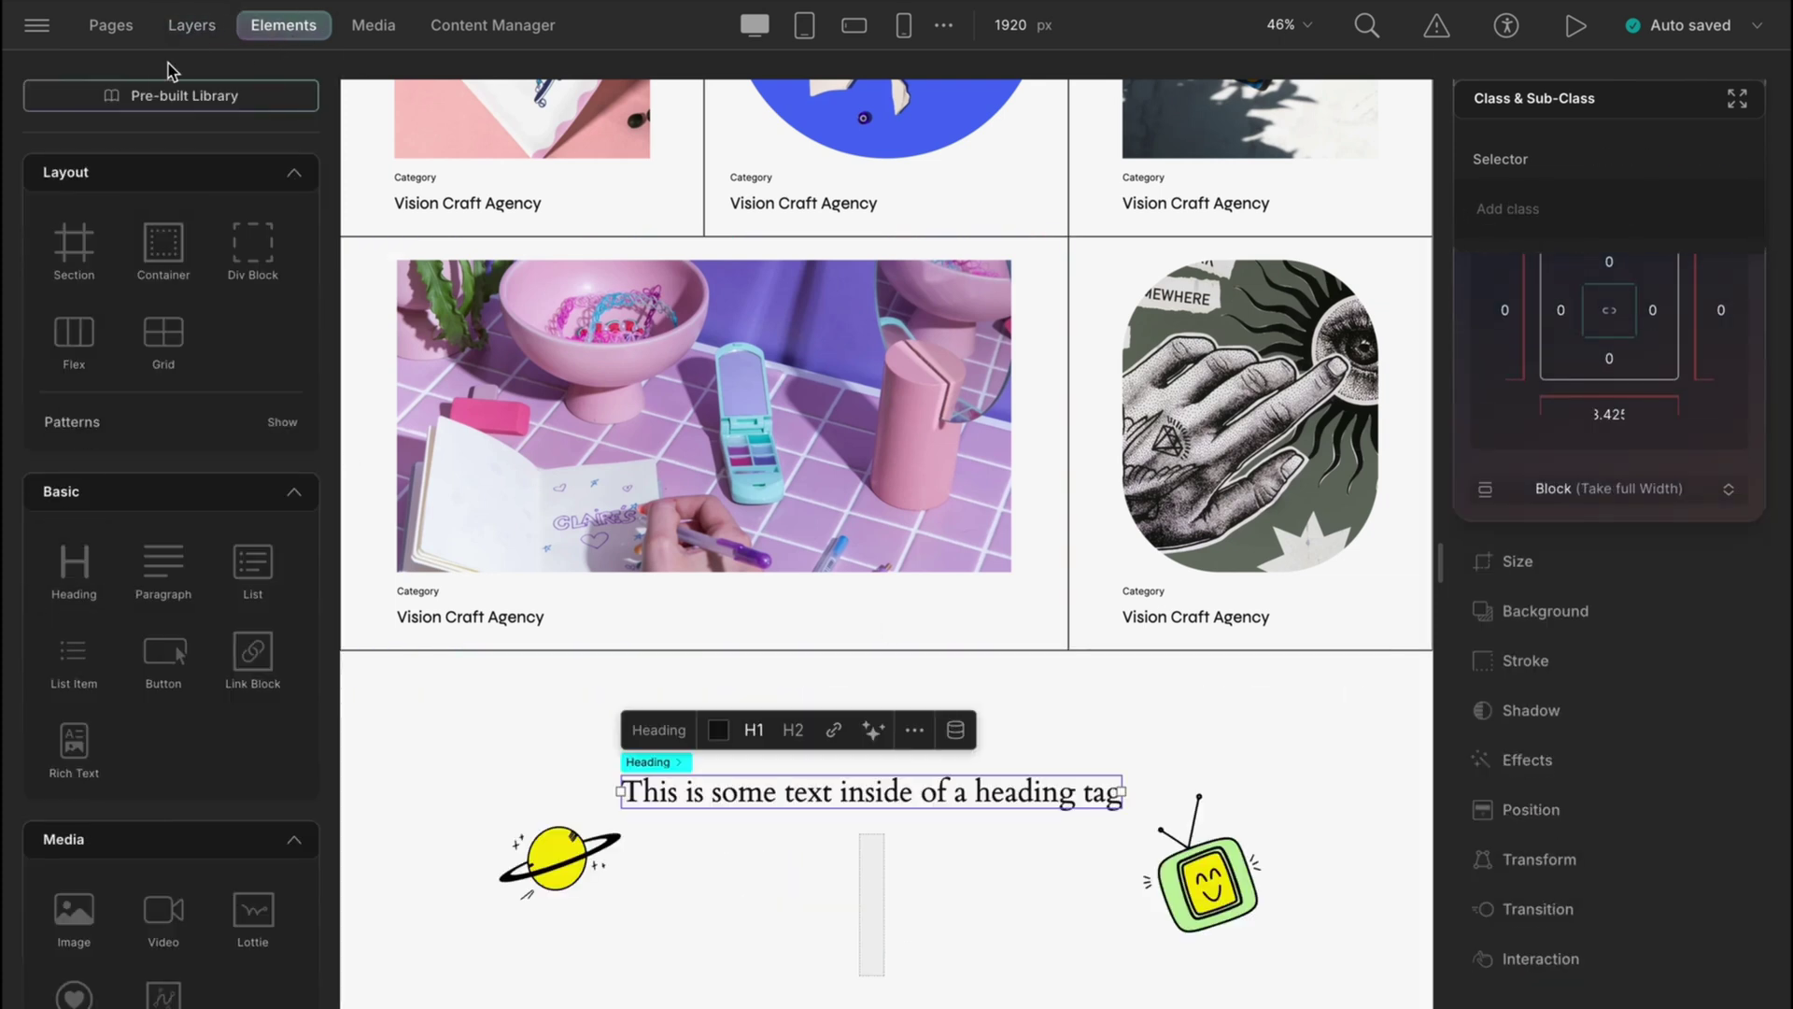
click(191, 26)
click(1570, 210)
text(heading)
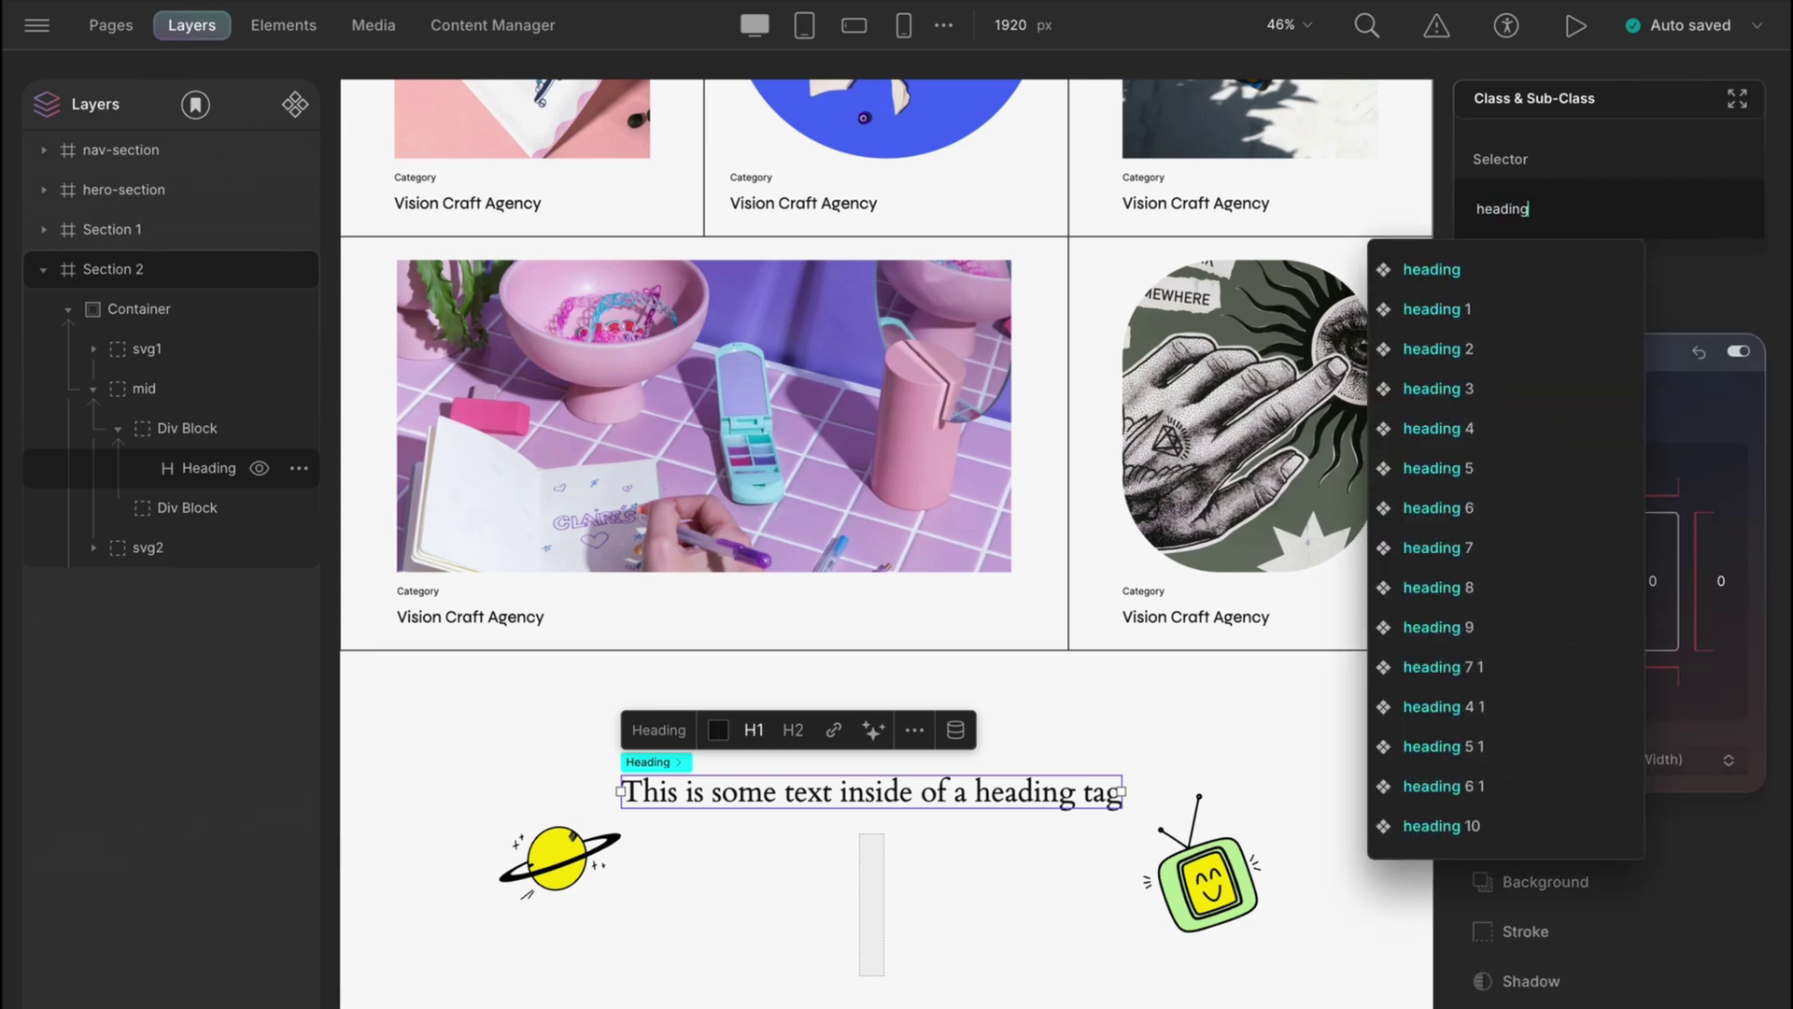
text(master)
click(1542, 266)
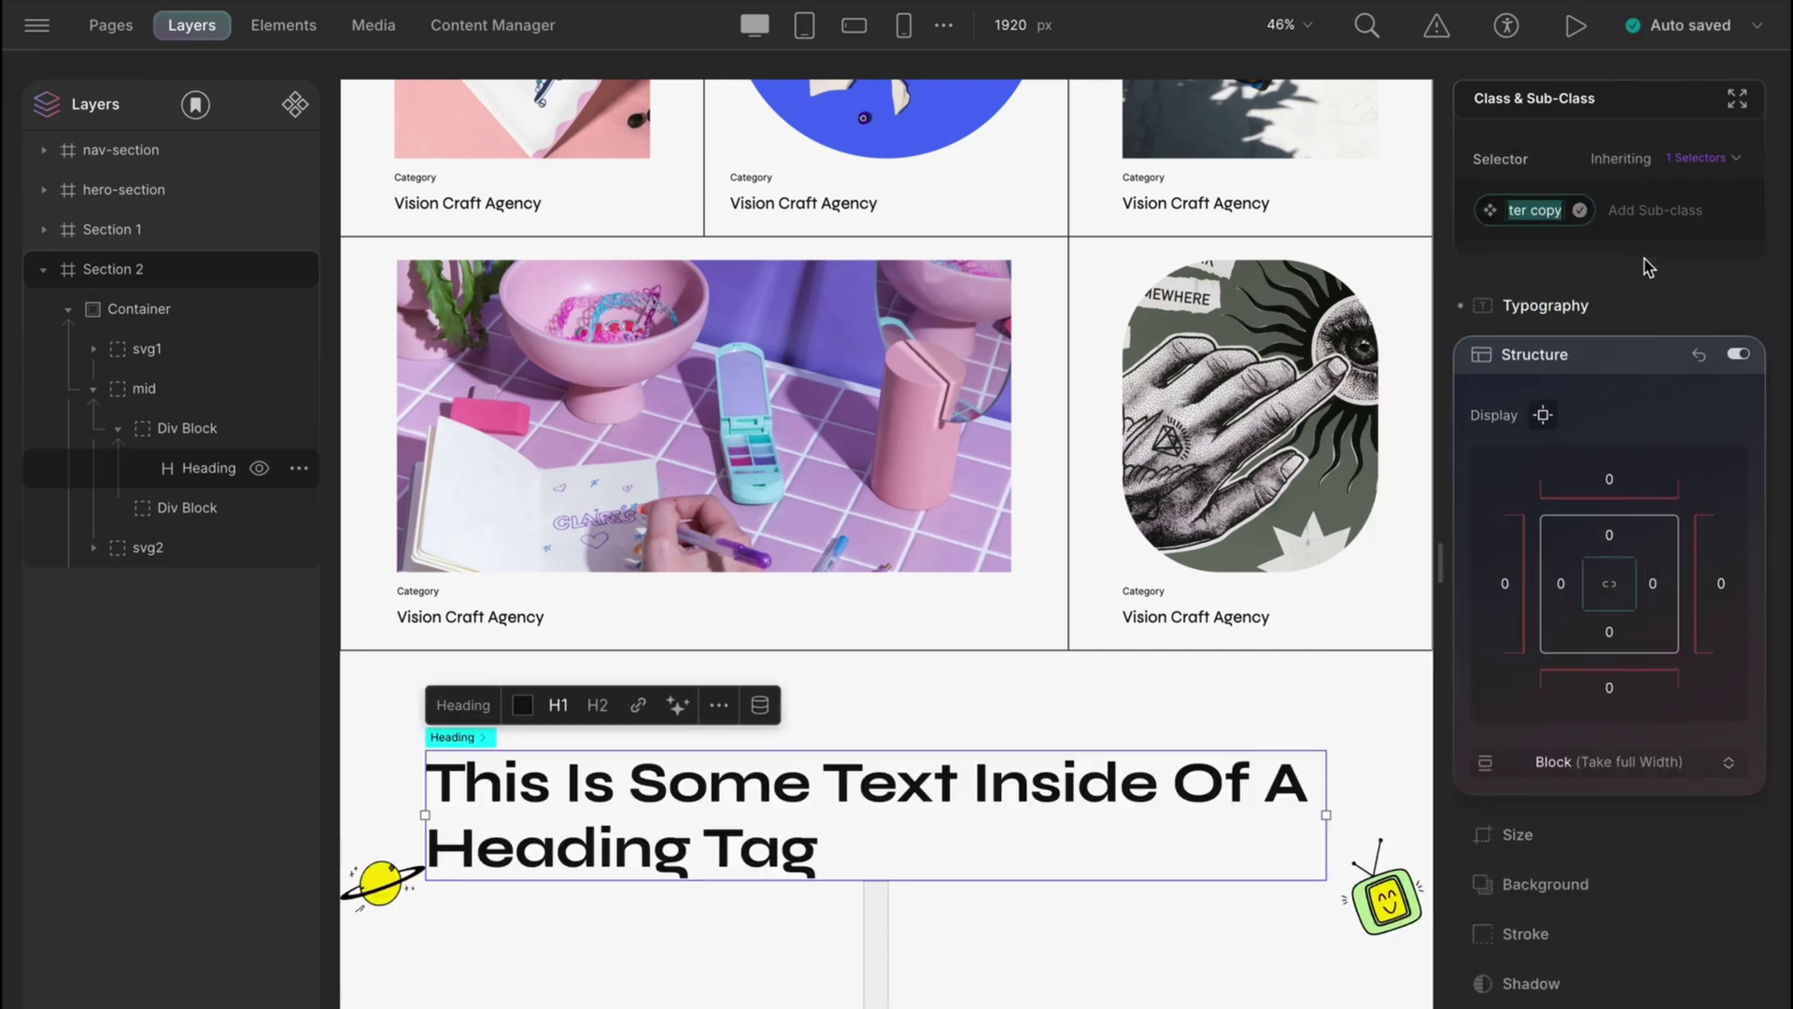
click(1541, 302)
double_click(1484, 411)
text(50)
key(Return)
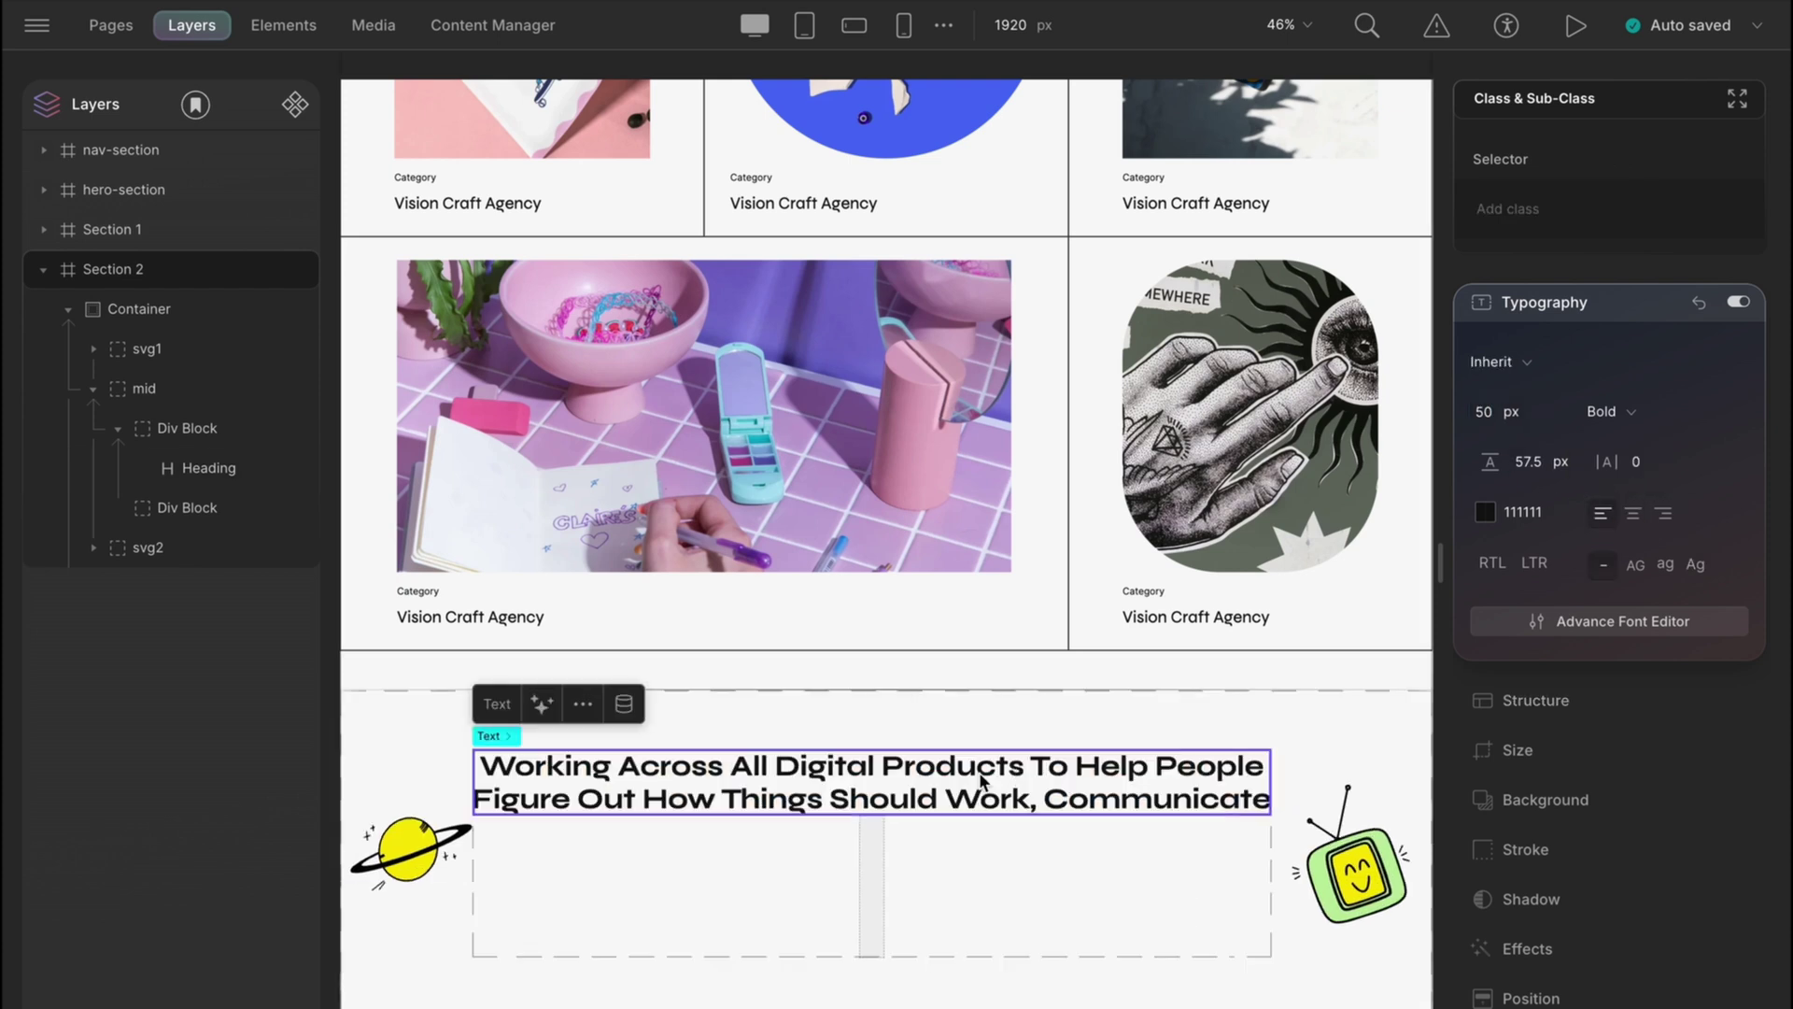
Step: Insert a 50 px heading-master heading reading 'Look' in mid's second div block
click(283, 25)
click(75, 561)
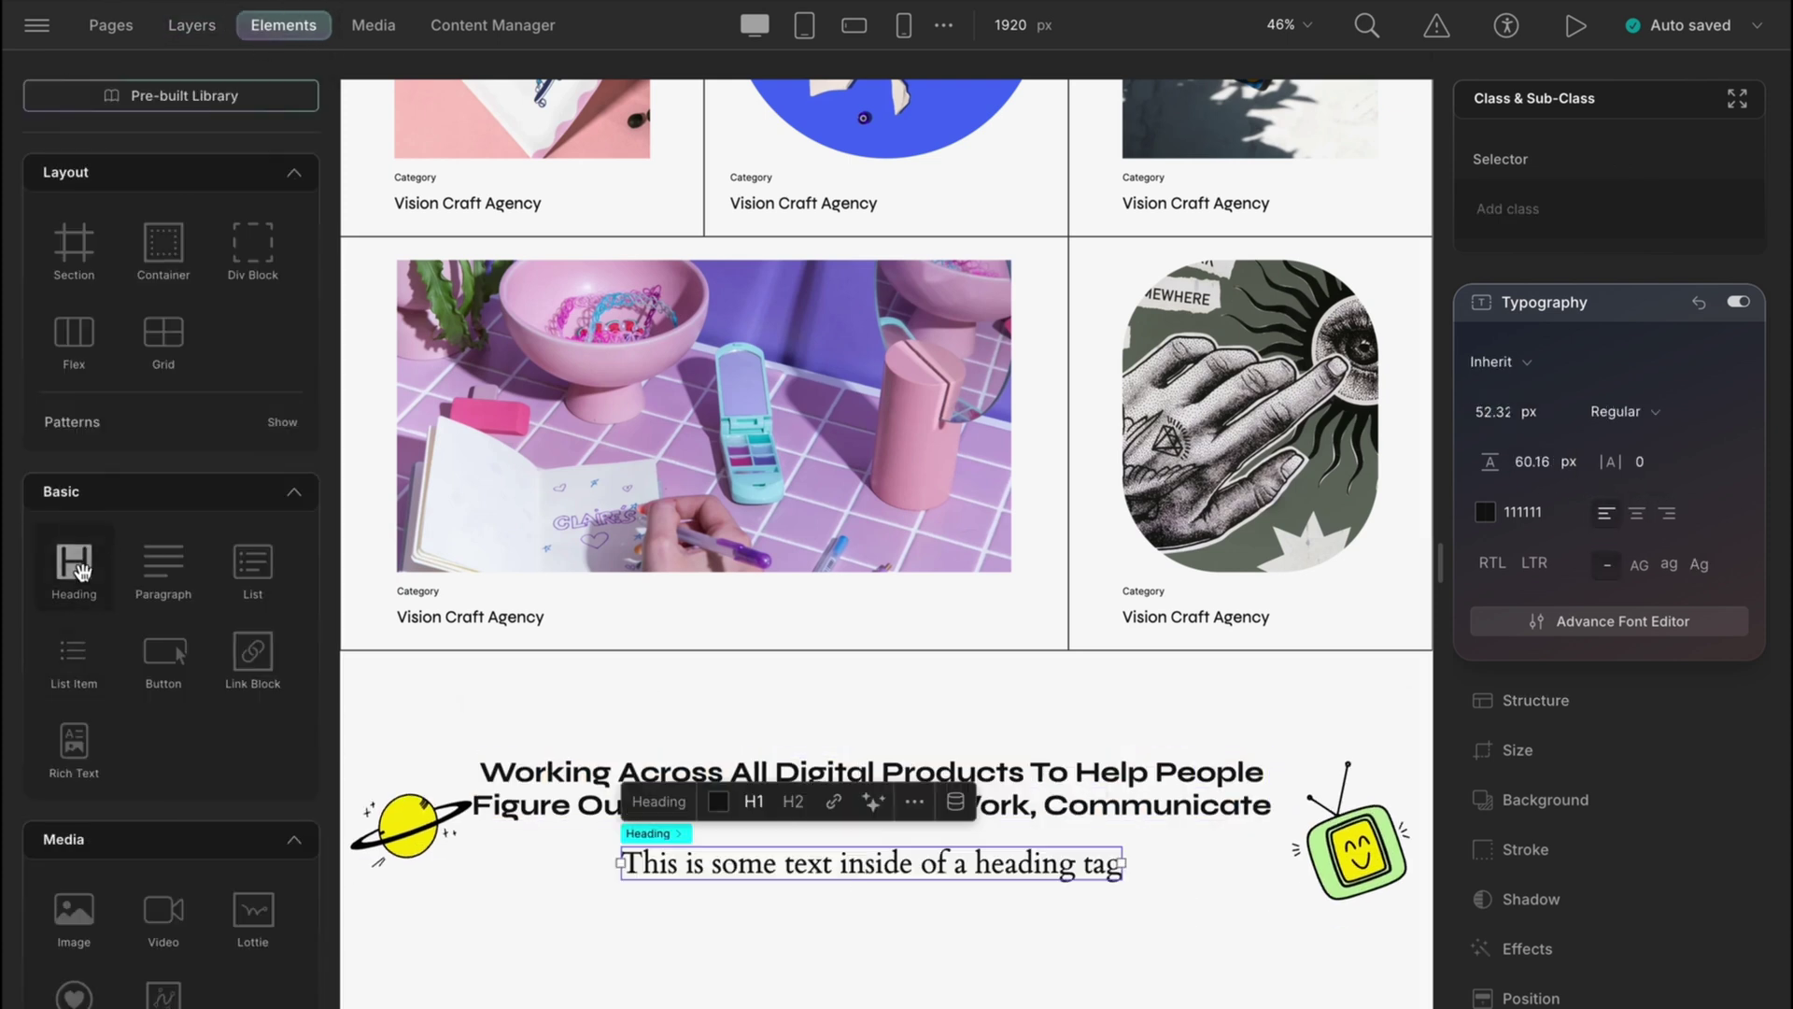
click(192, 26)
text(heading)
key(Return)
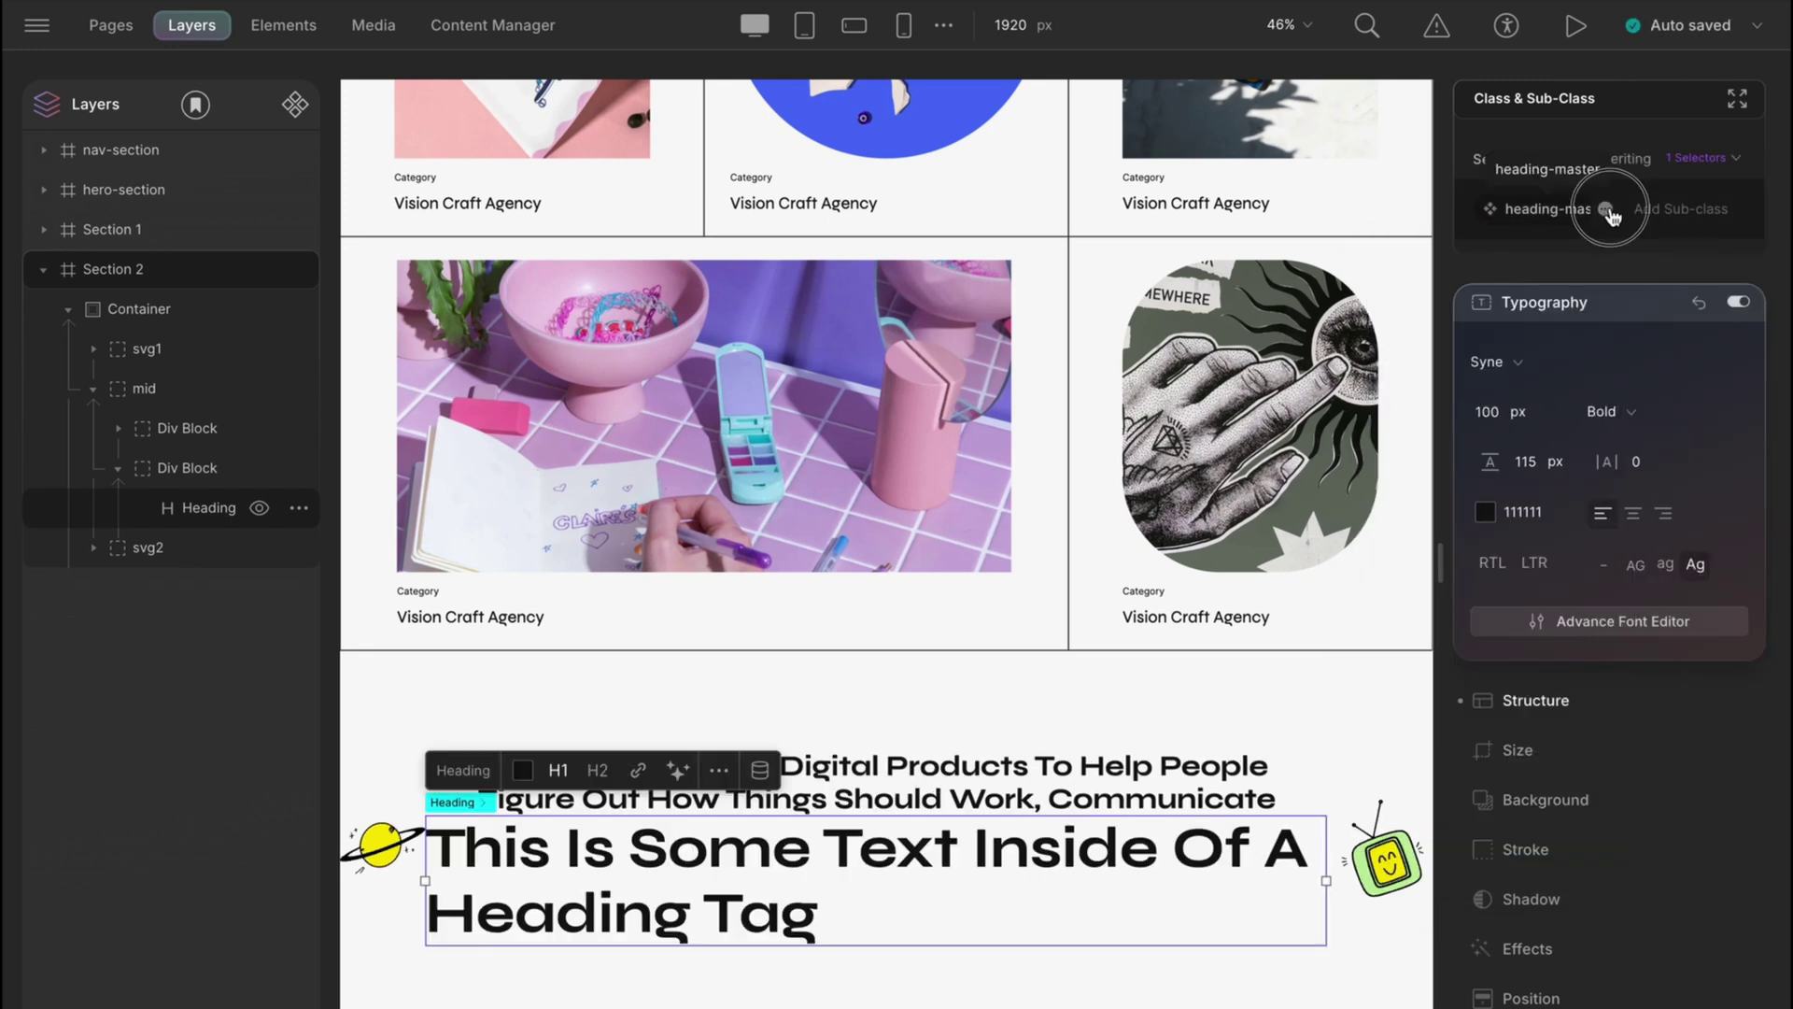
text(50)
key(Return)
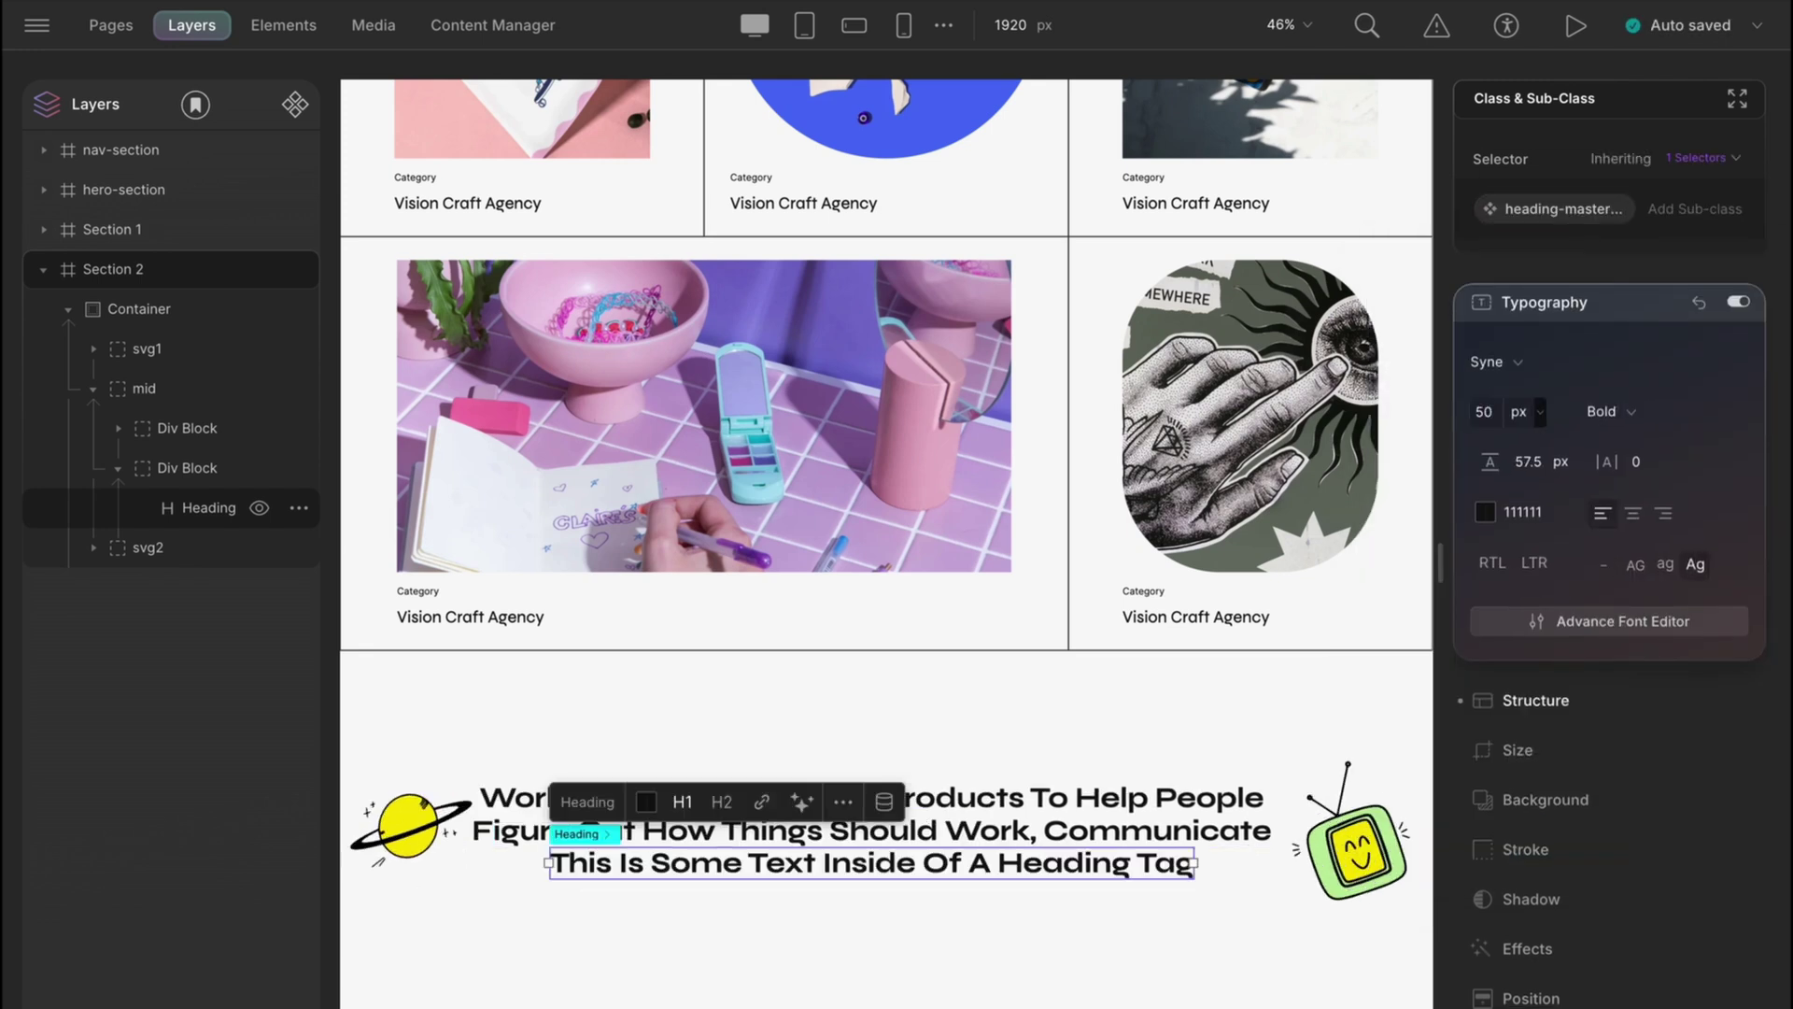
text(Look)
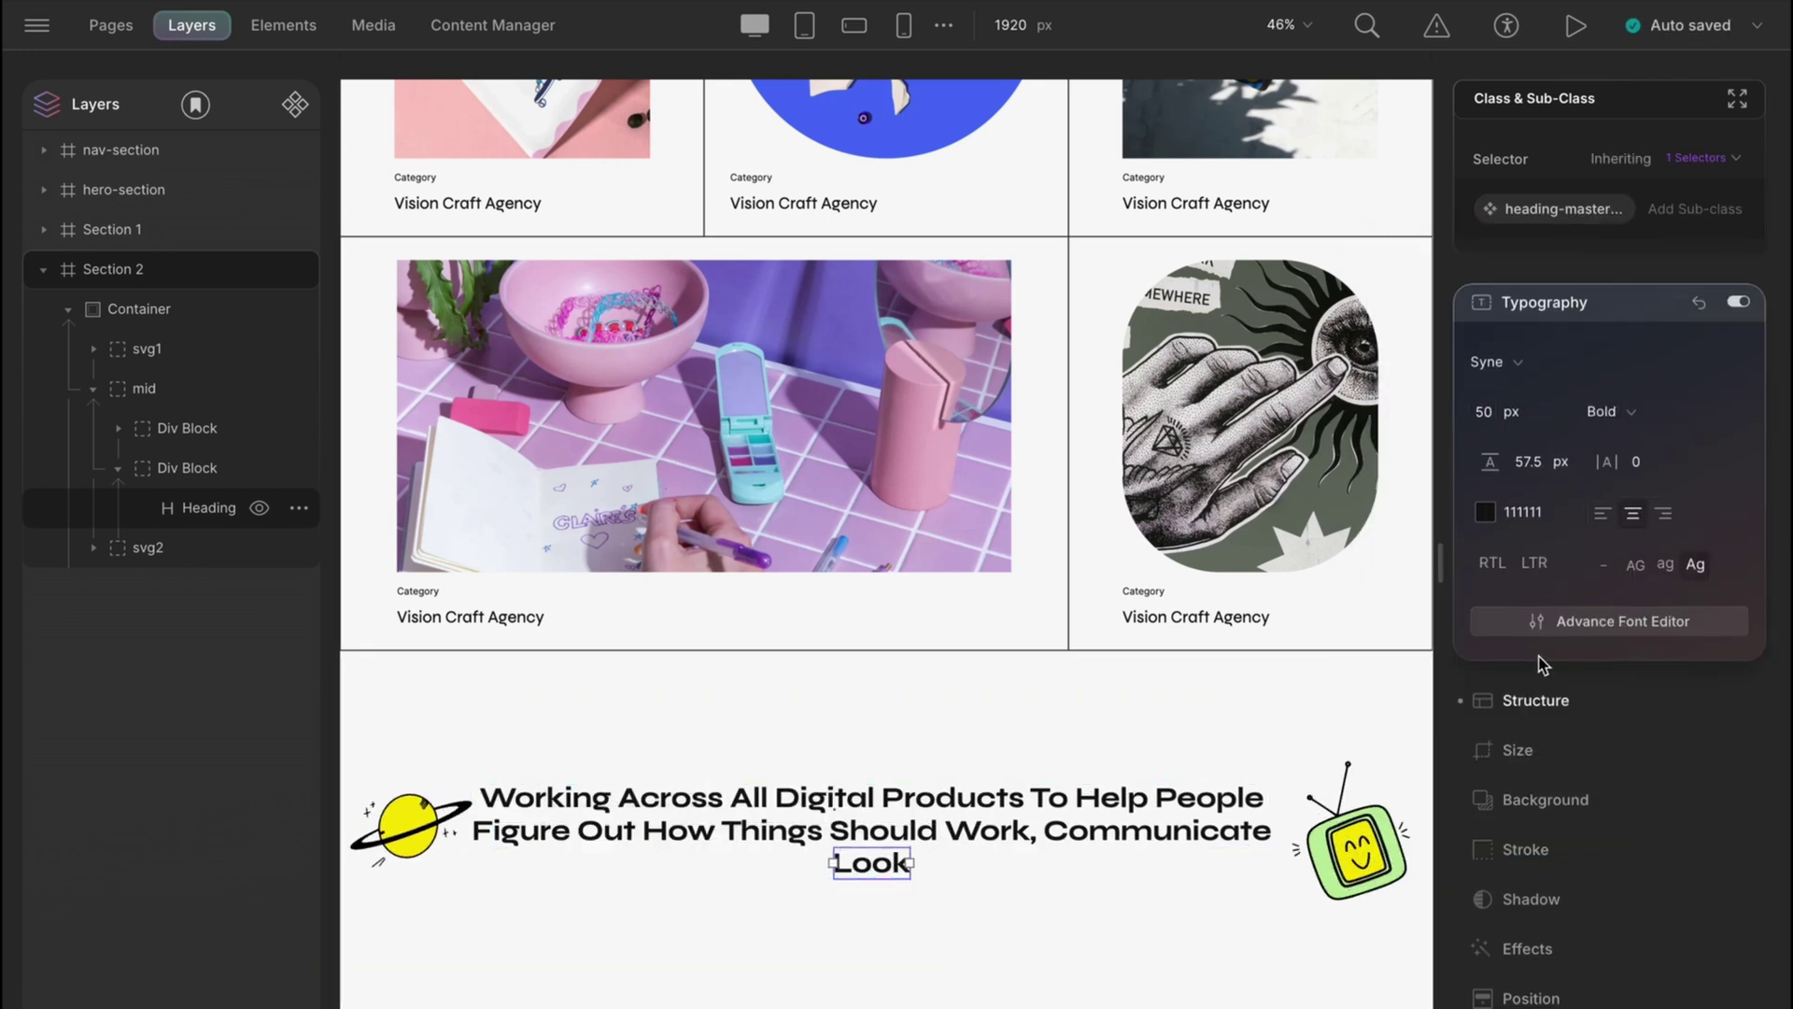
Step: Give the Look heading 8 px padding and an 8 px corner radius
click(1535, 699)
click(1611, 533)
text(8)
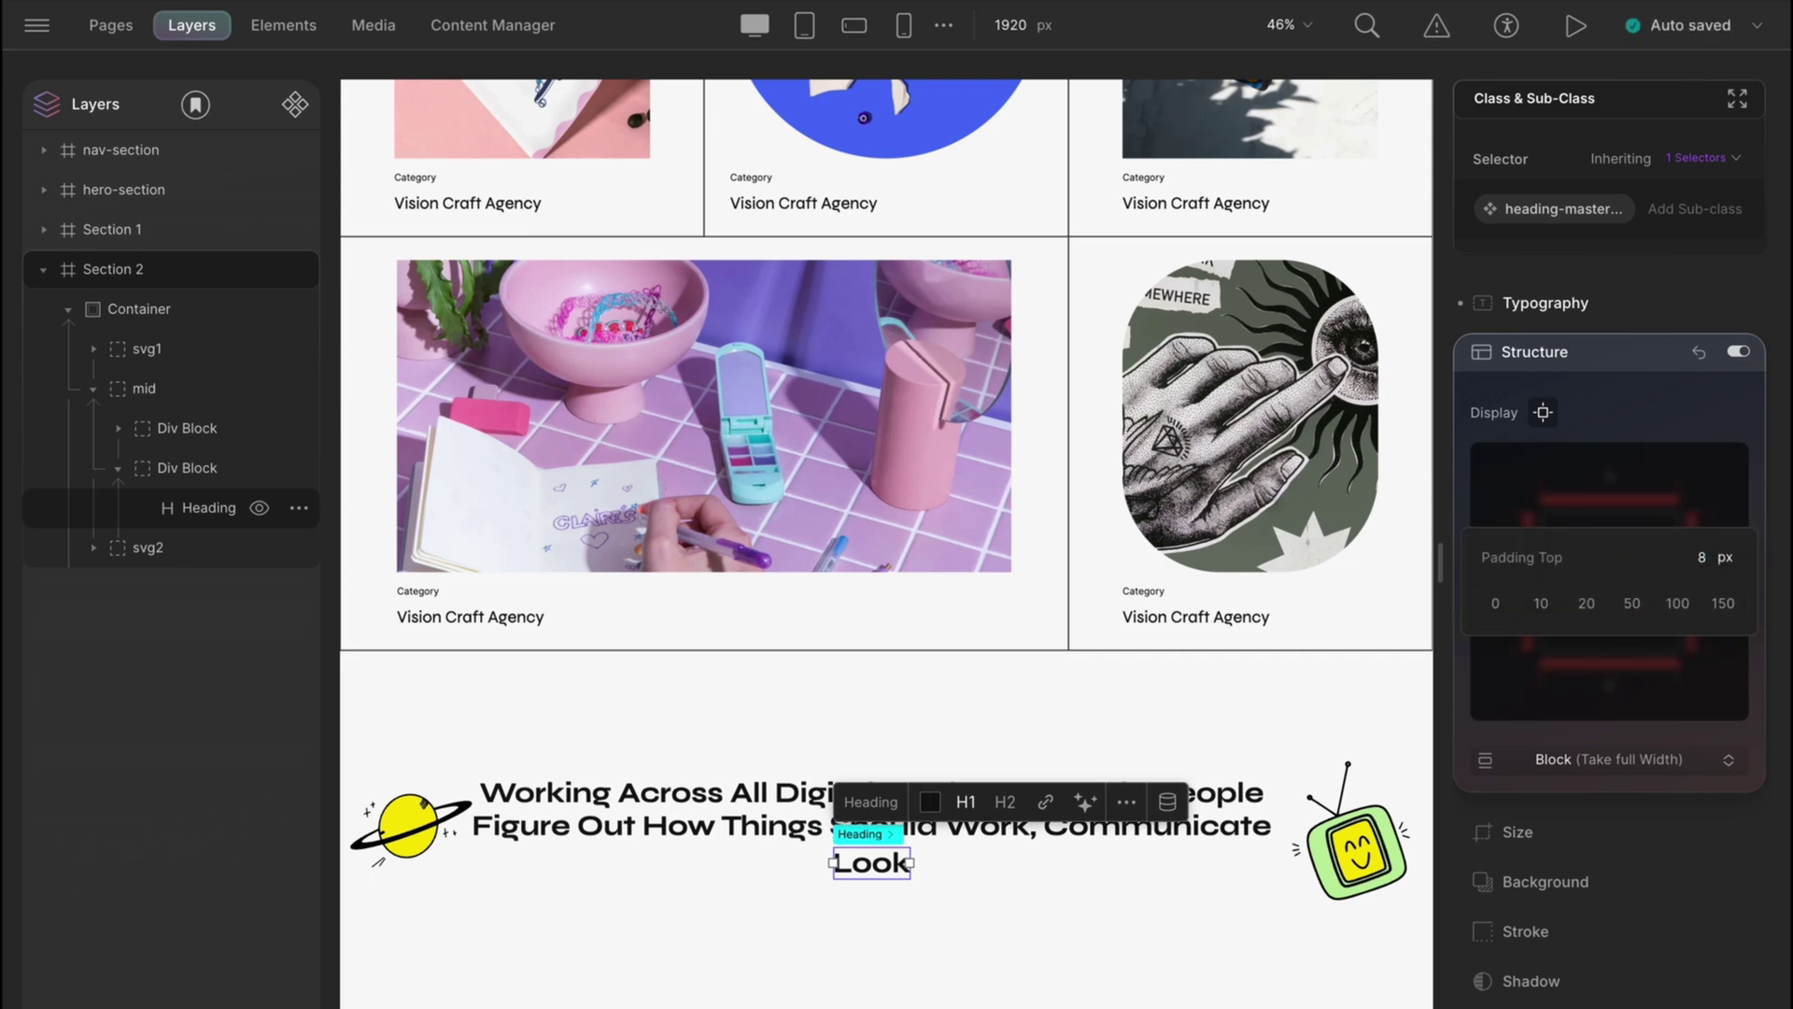
key(Return)
click(1619, 362)
click(1614, 499)
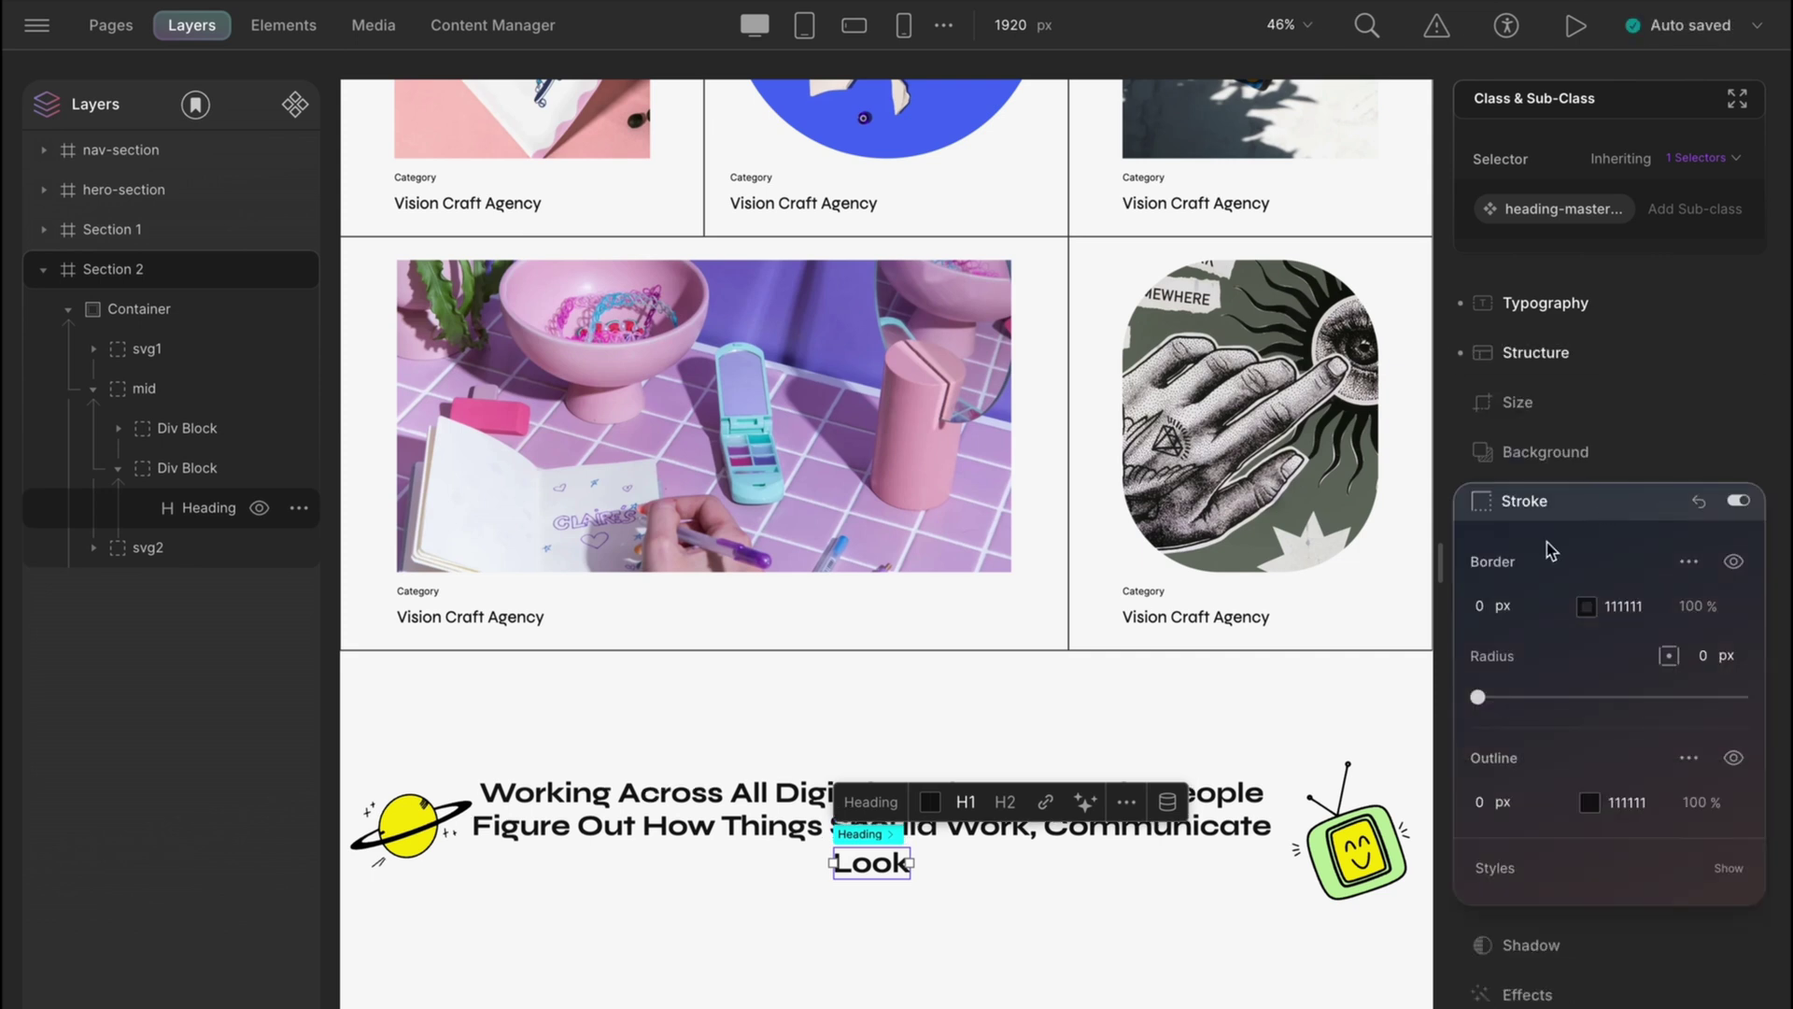
text(8)
key(Return)
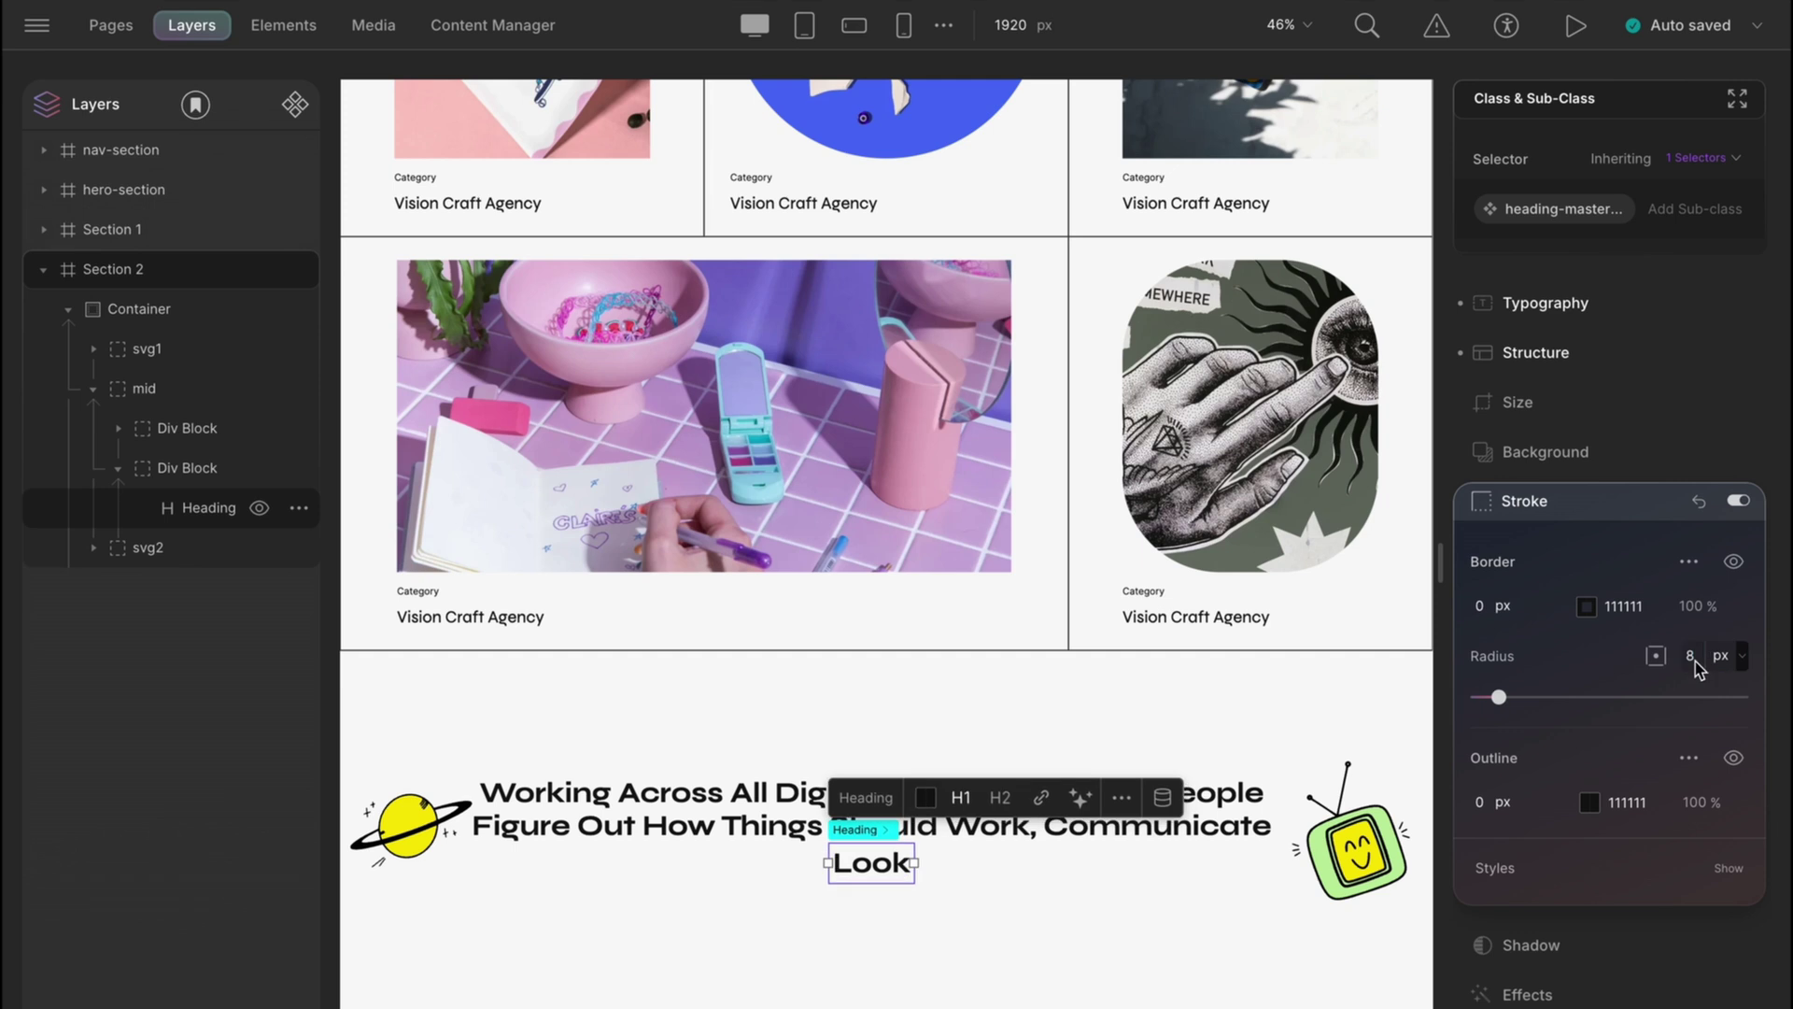
Step: Duplicate the Look heading into three and arrange them in a flex row
click(187, 468)
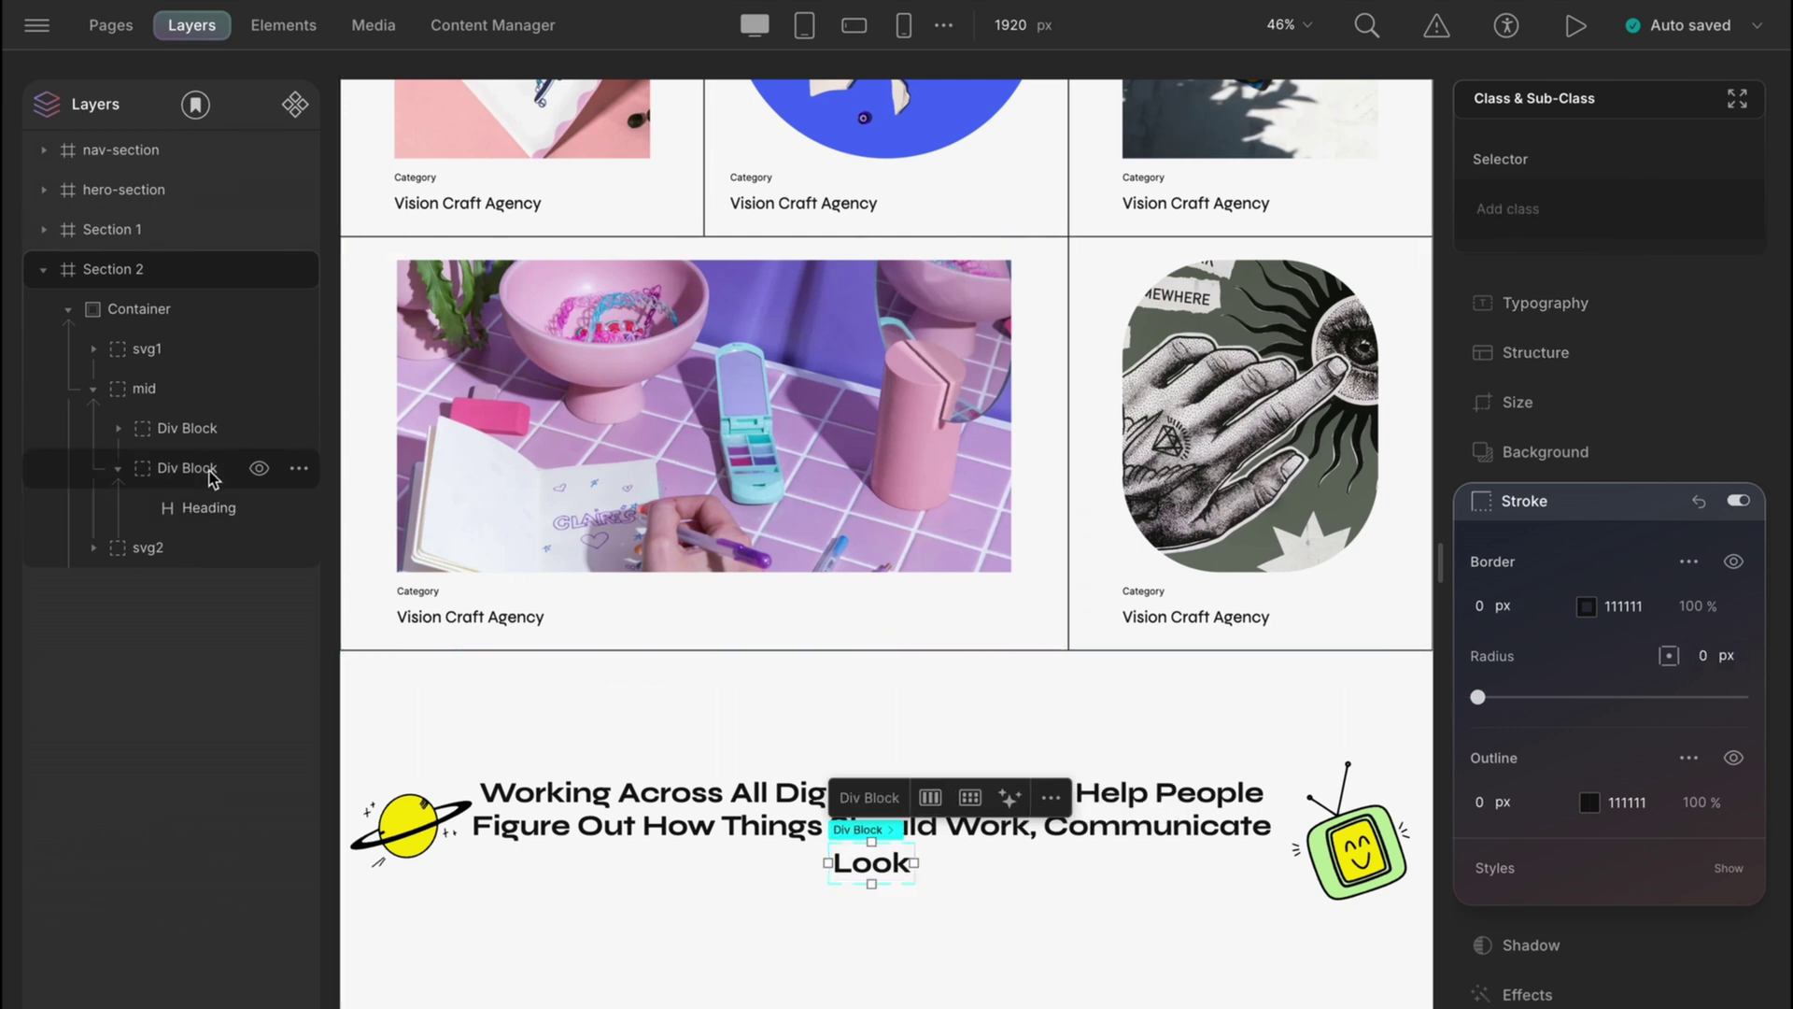
key(ctrl+v)
key(ctrl+v)
click(1541, 351)
click(1614, 763)
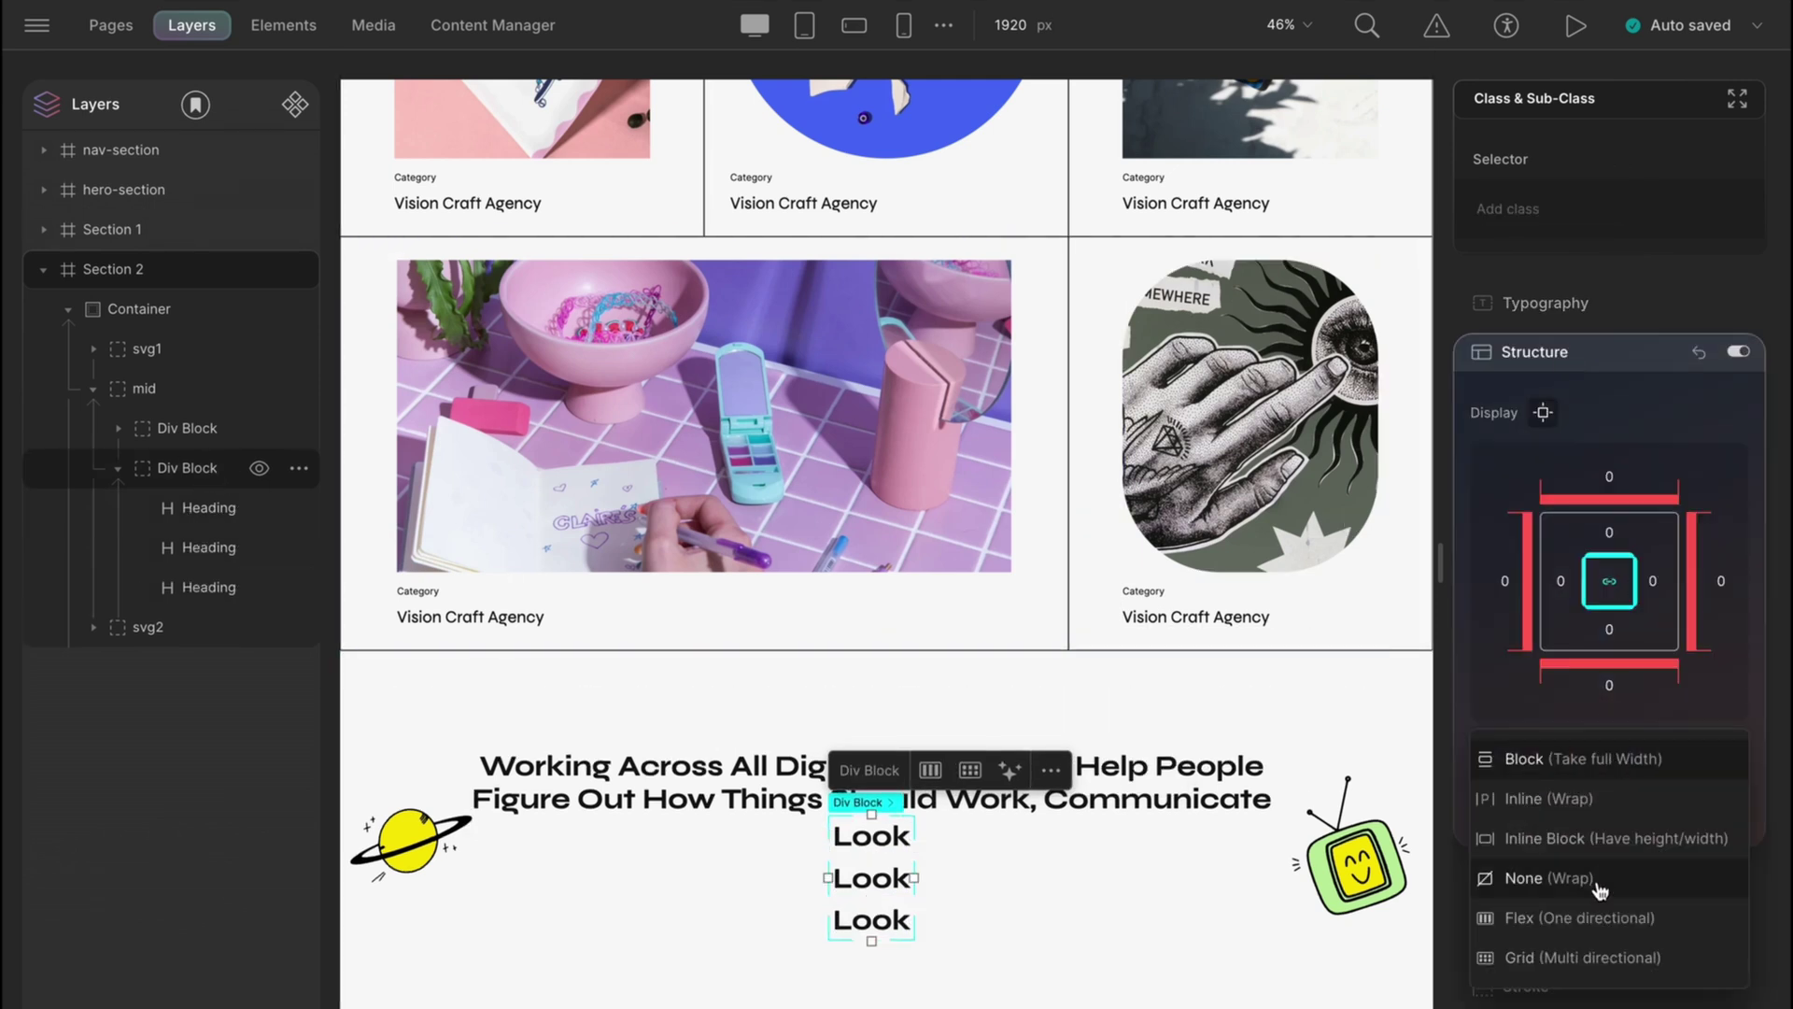
click(1611, 912)
scroll(1611, 869, down, 3)
text(20)
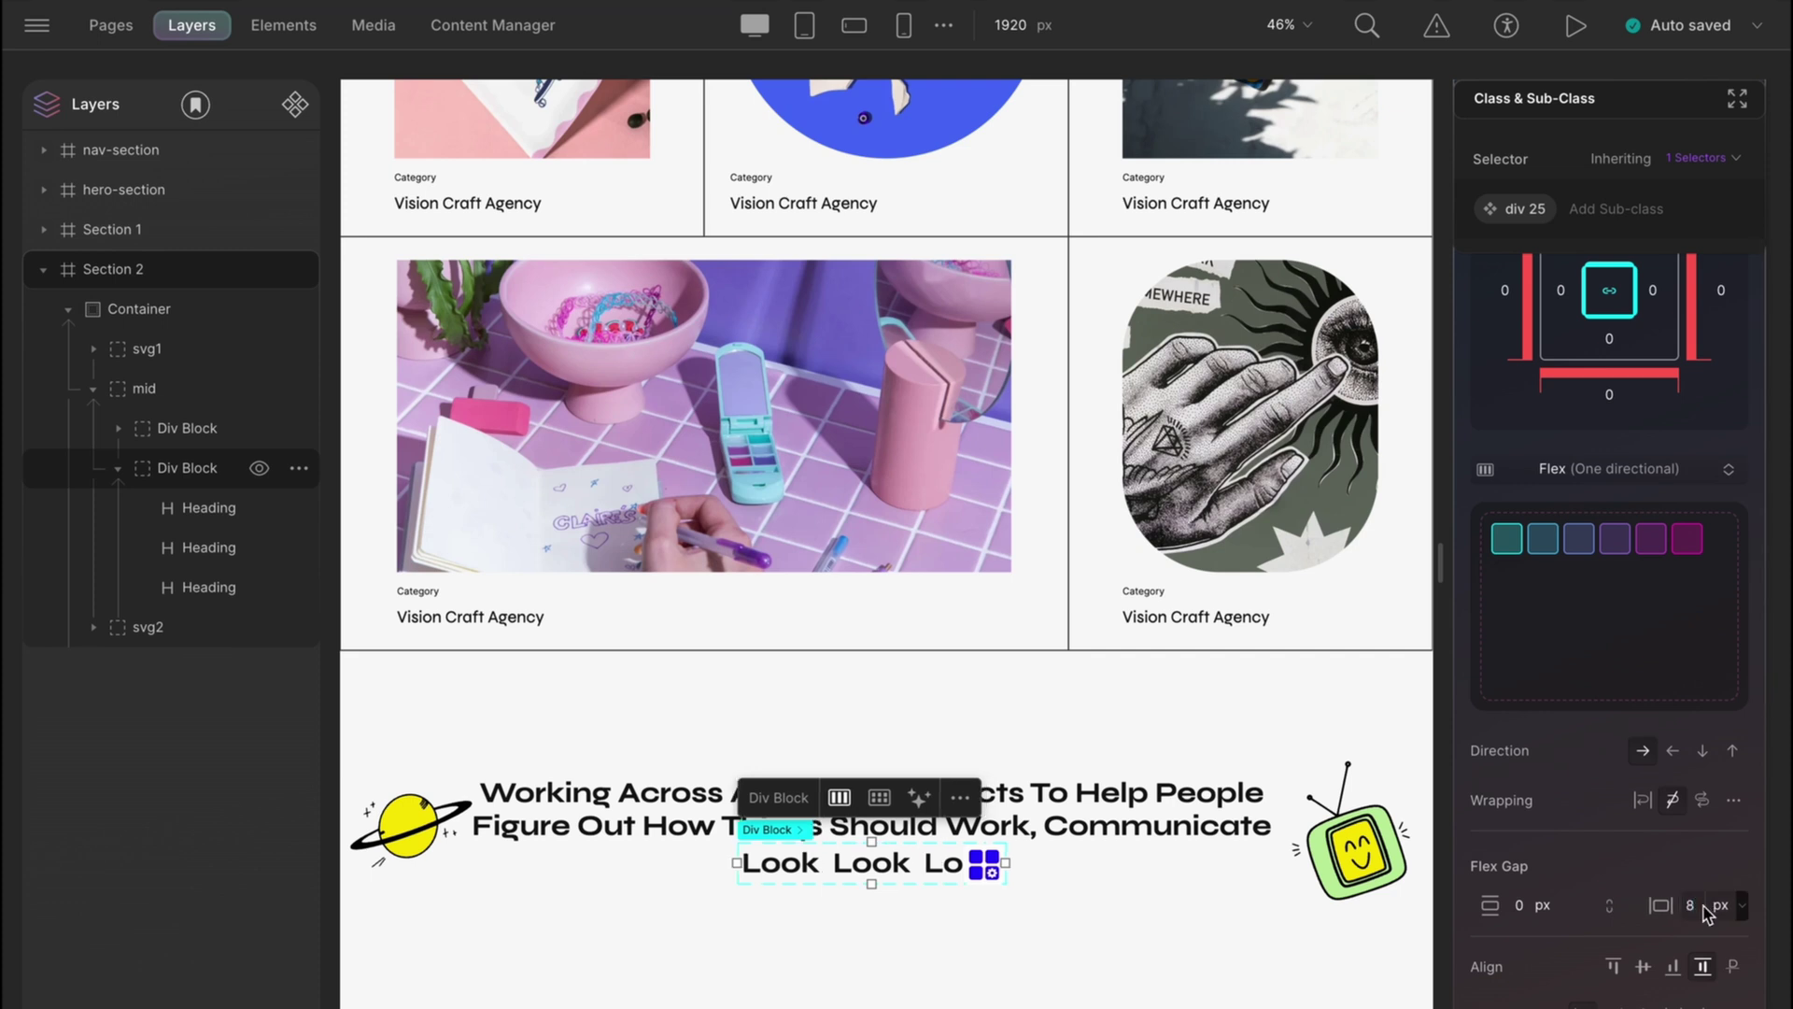
Step: Give the first Look the hue1 sub-class with a green solid background
click(207, 507)
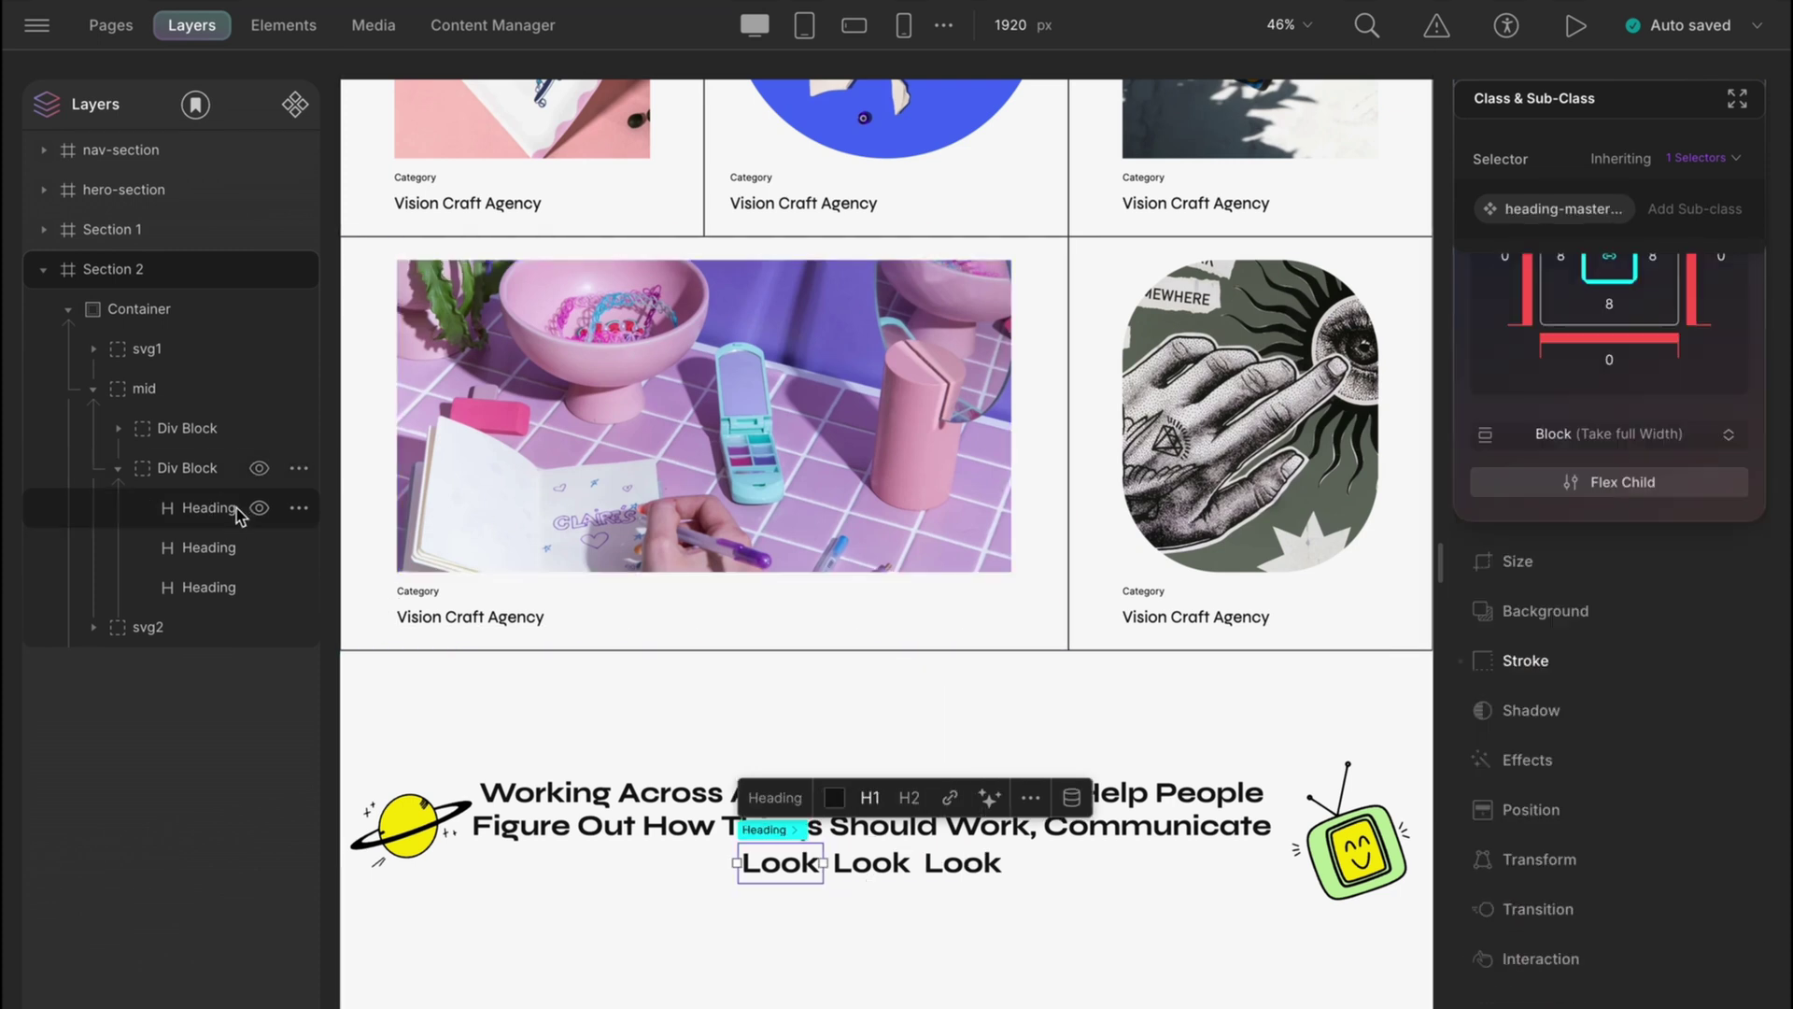
click(1667, 210)
text(hue1)
key(Return)
click(1542, 360)
click(1483, 528)
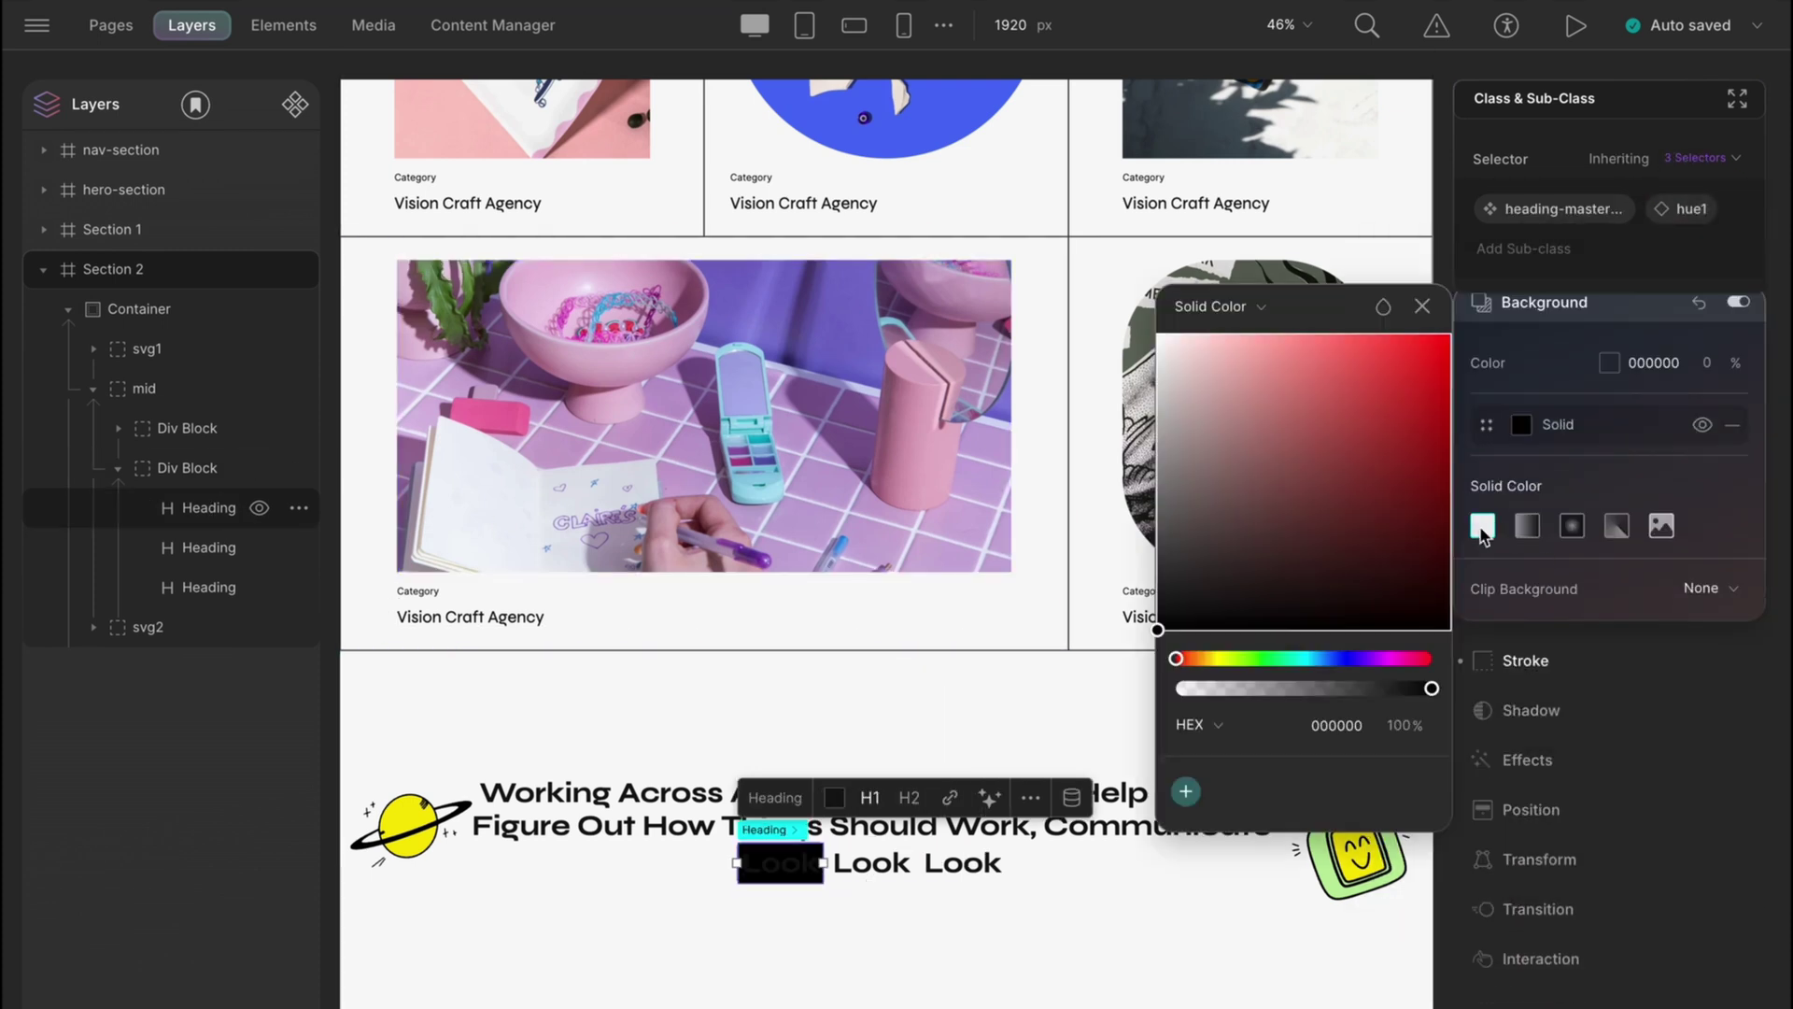
text(c5f0a0)
click(208, 546)
Step: Give the second heading the lowercase sub-class and lowercase text, and retype it as 'and'
click(1681, 207)
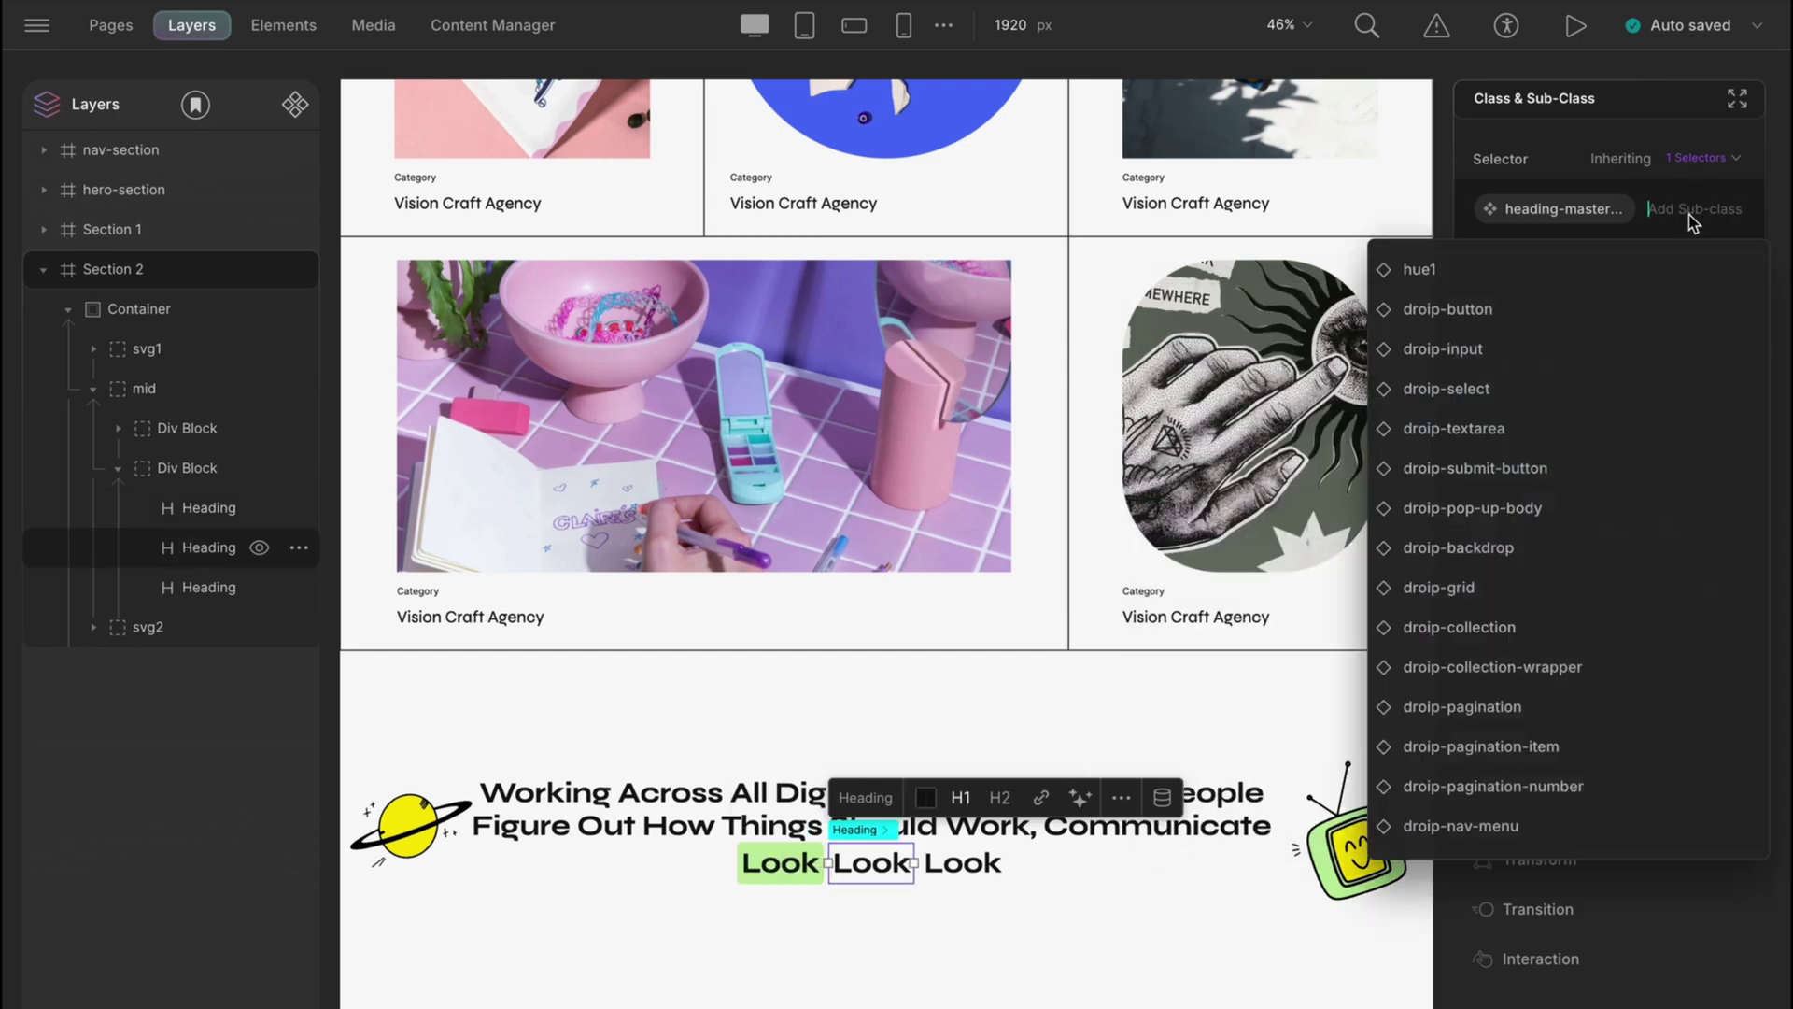
text(lowercase)
key(Return)
click(1541, 311)
click(1666, 602)
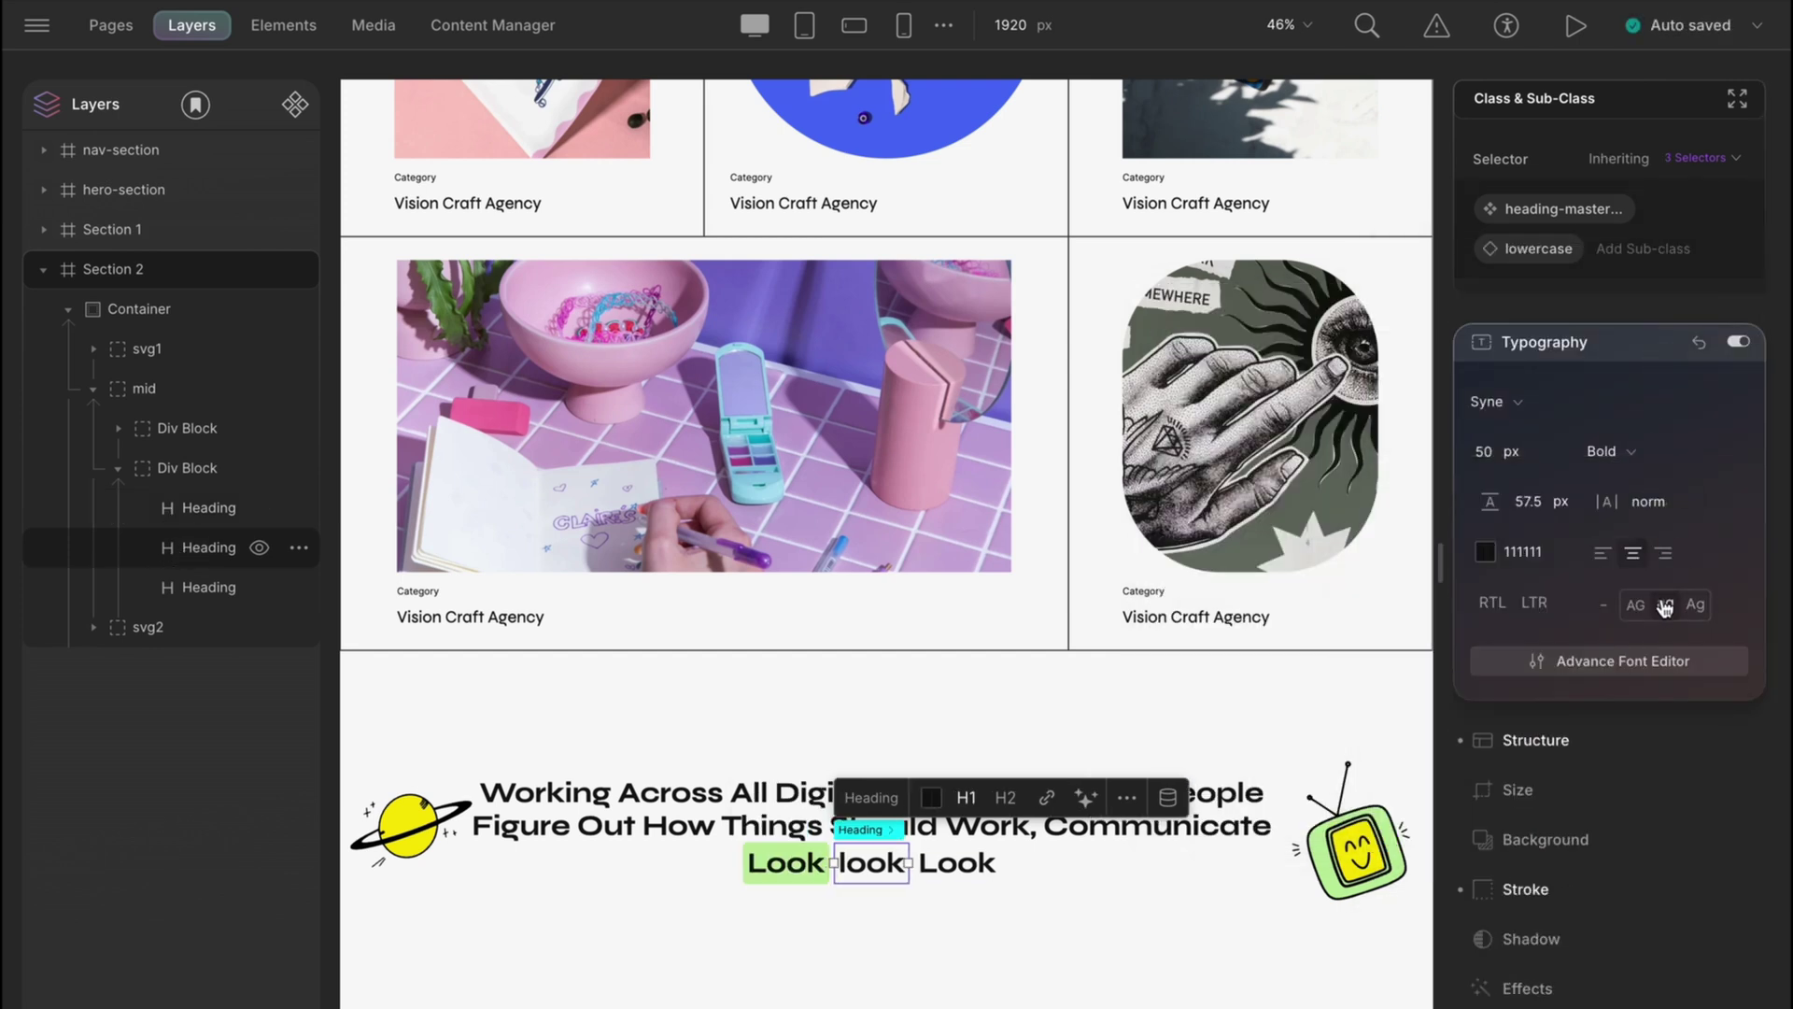
double_click(872, 862)
text(and)
Step: Give the third heading the hue2 sub-class and a yellow background, and retype it as 'Feel'
click(208, 587)
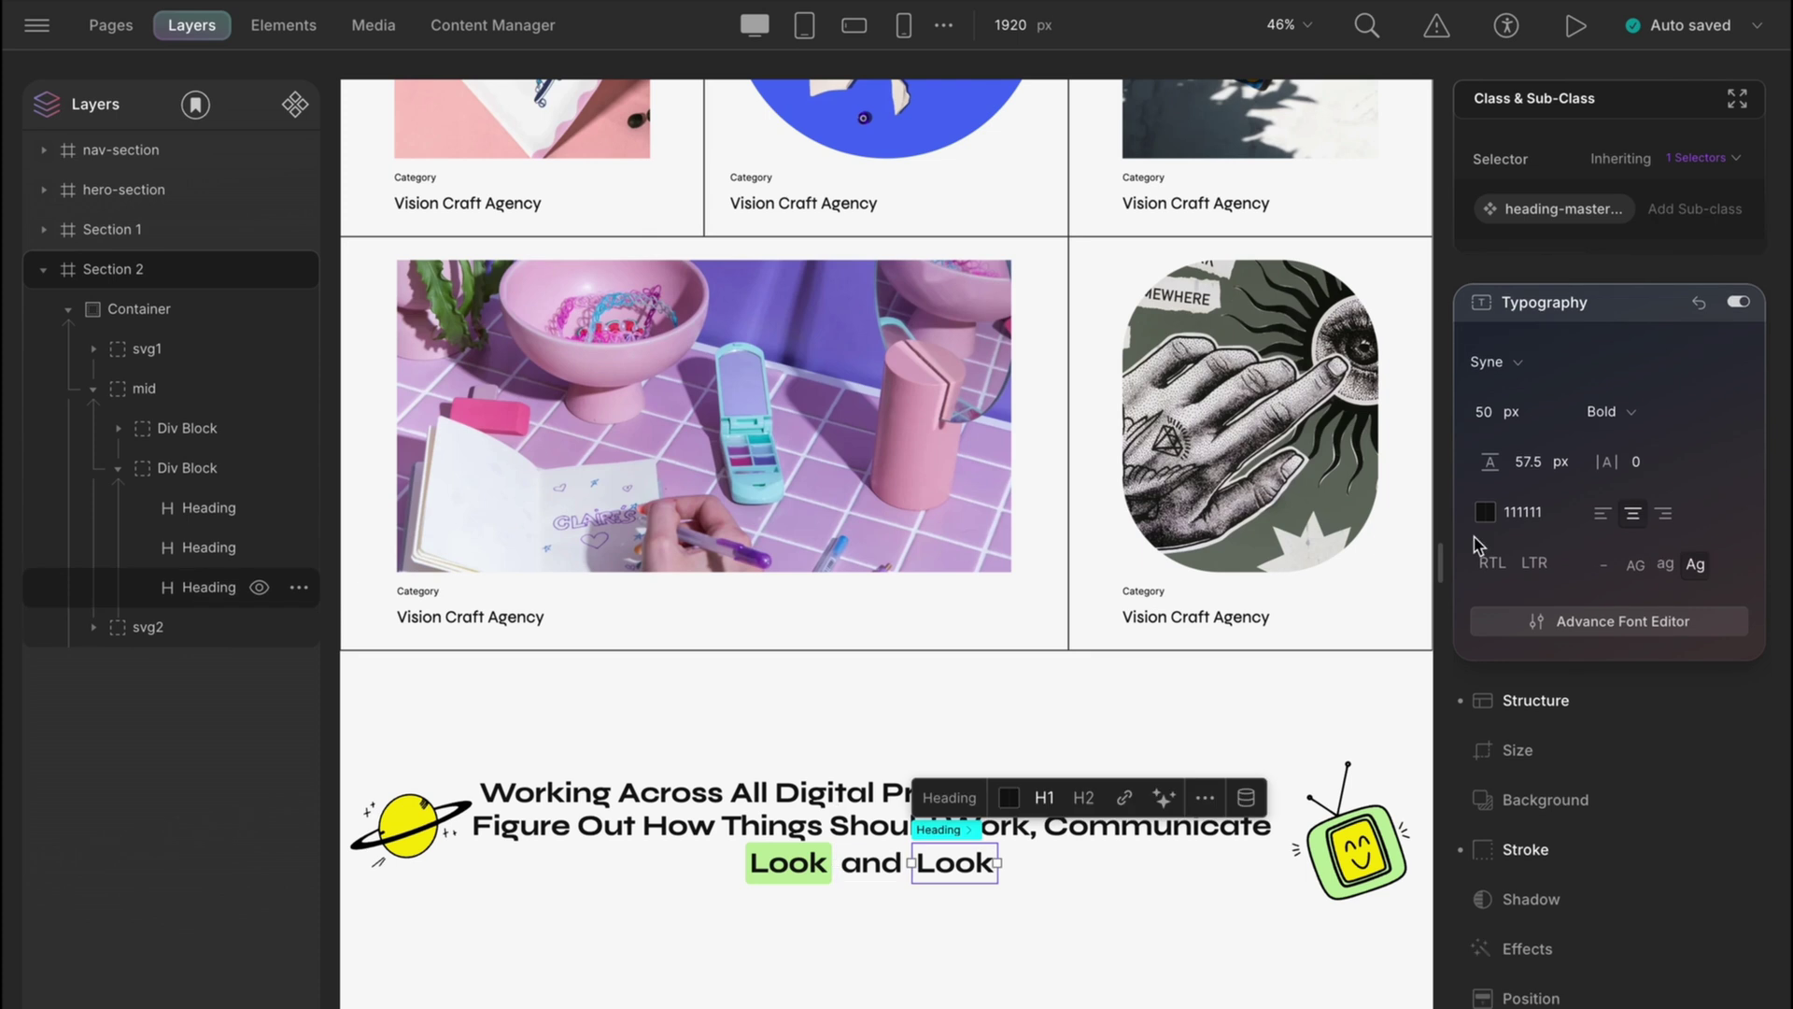
click(1688, 209)
text(hue2)
key(Return)
click(1541, 836)
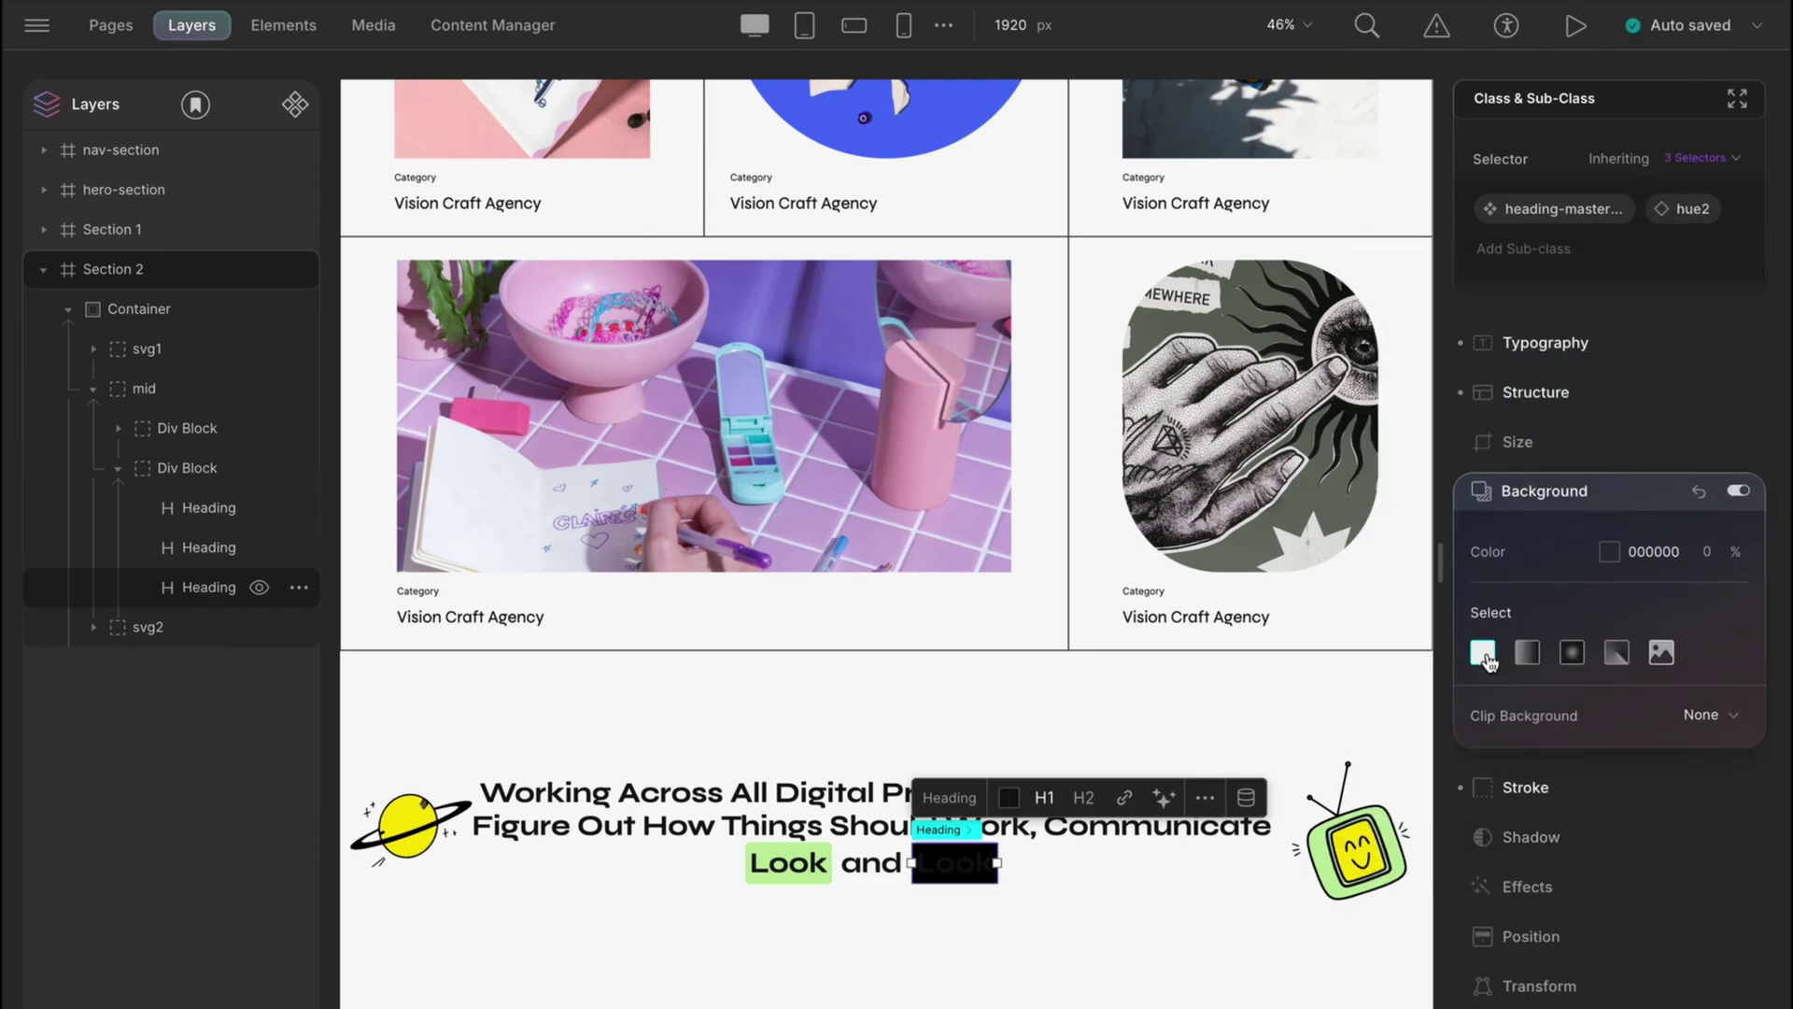
click(1523, 613)
key(Return)
text(Feel)
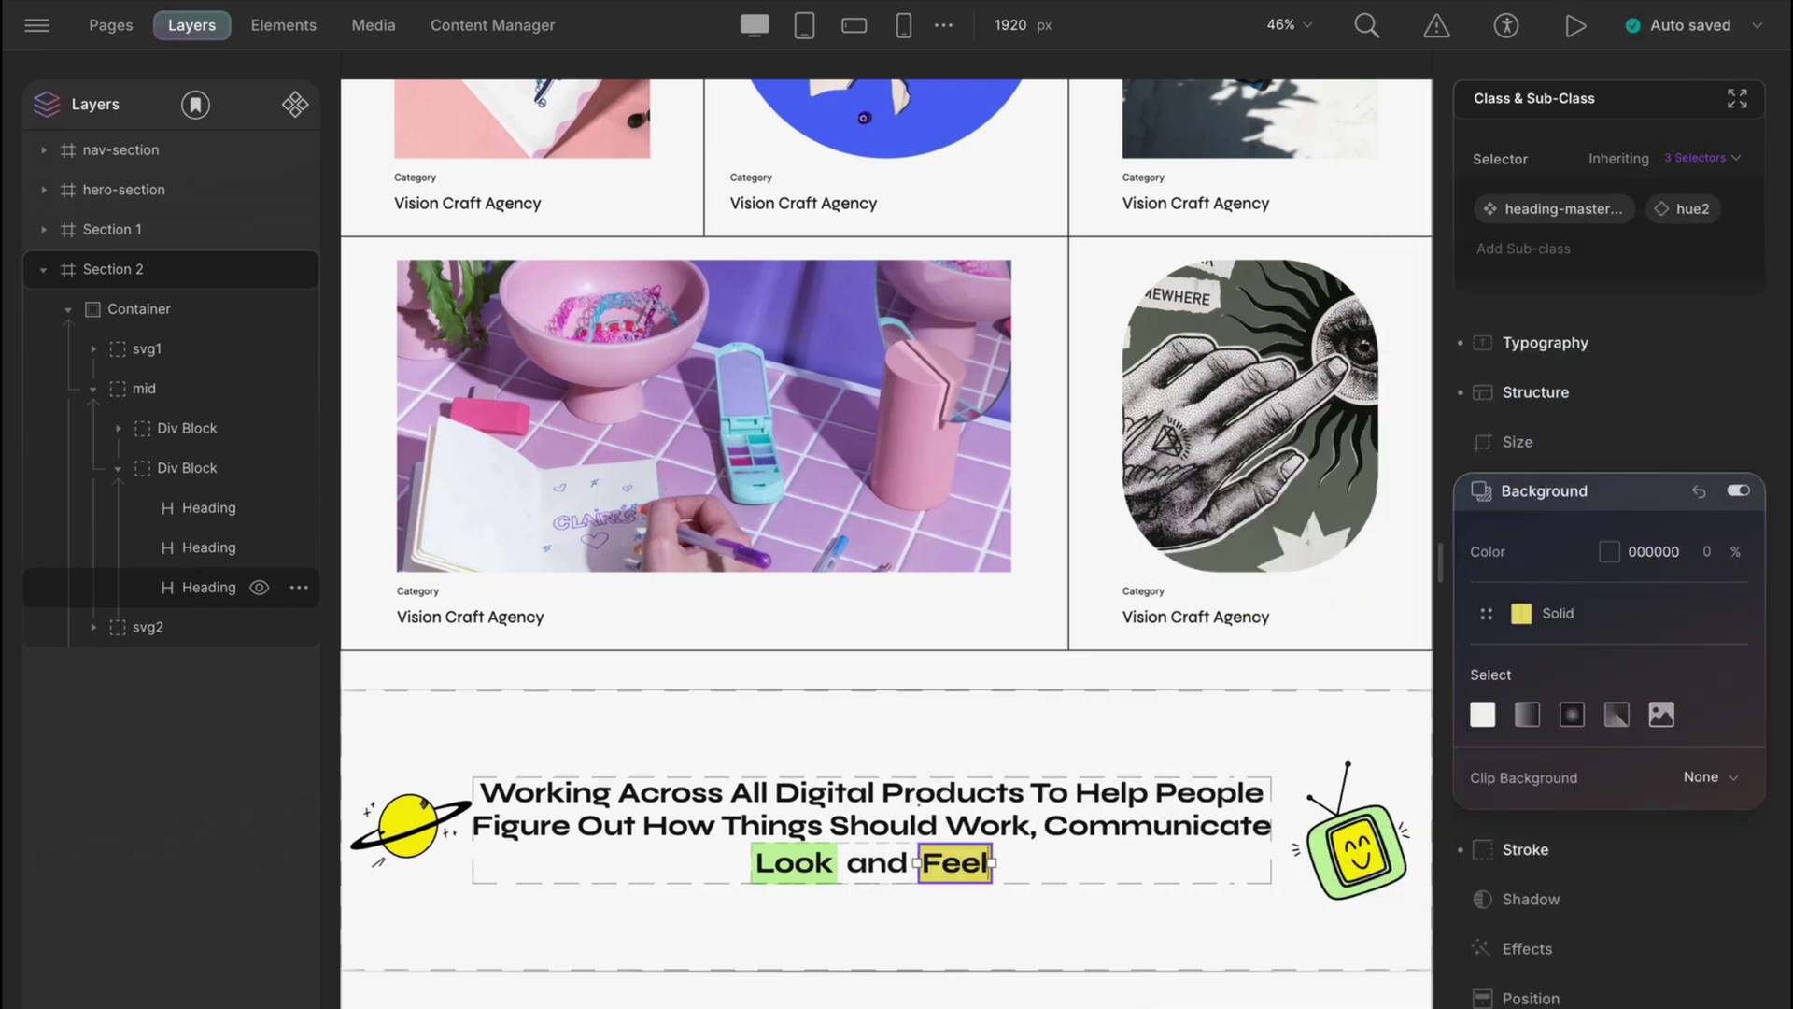
click(874, 954)
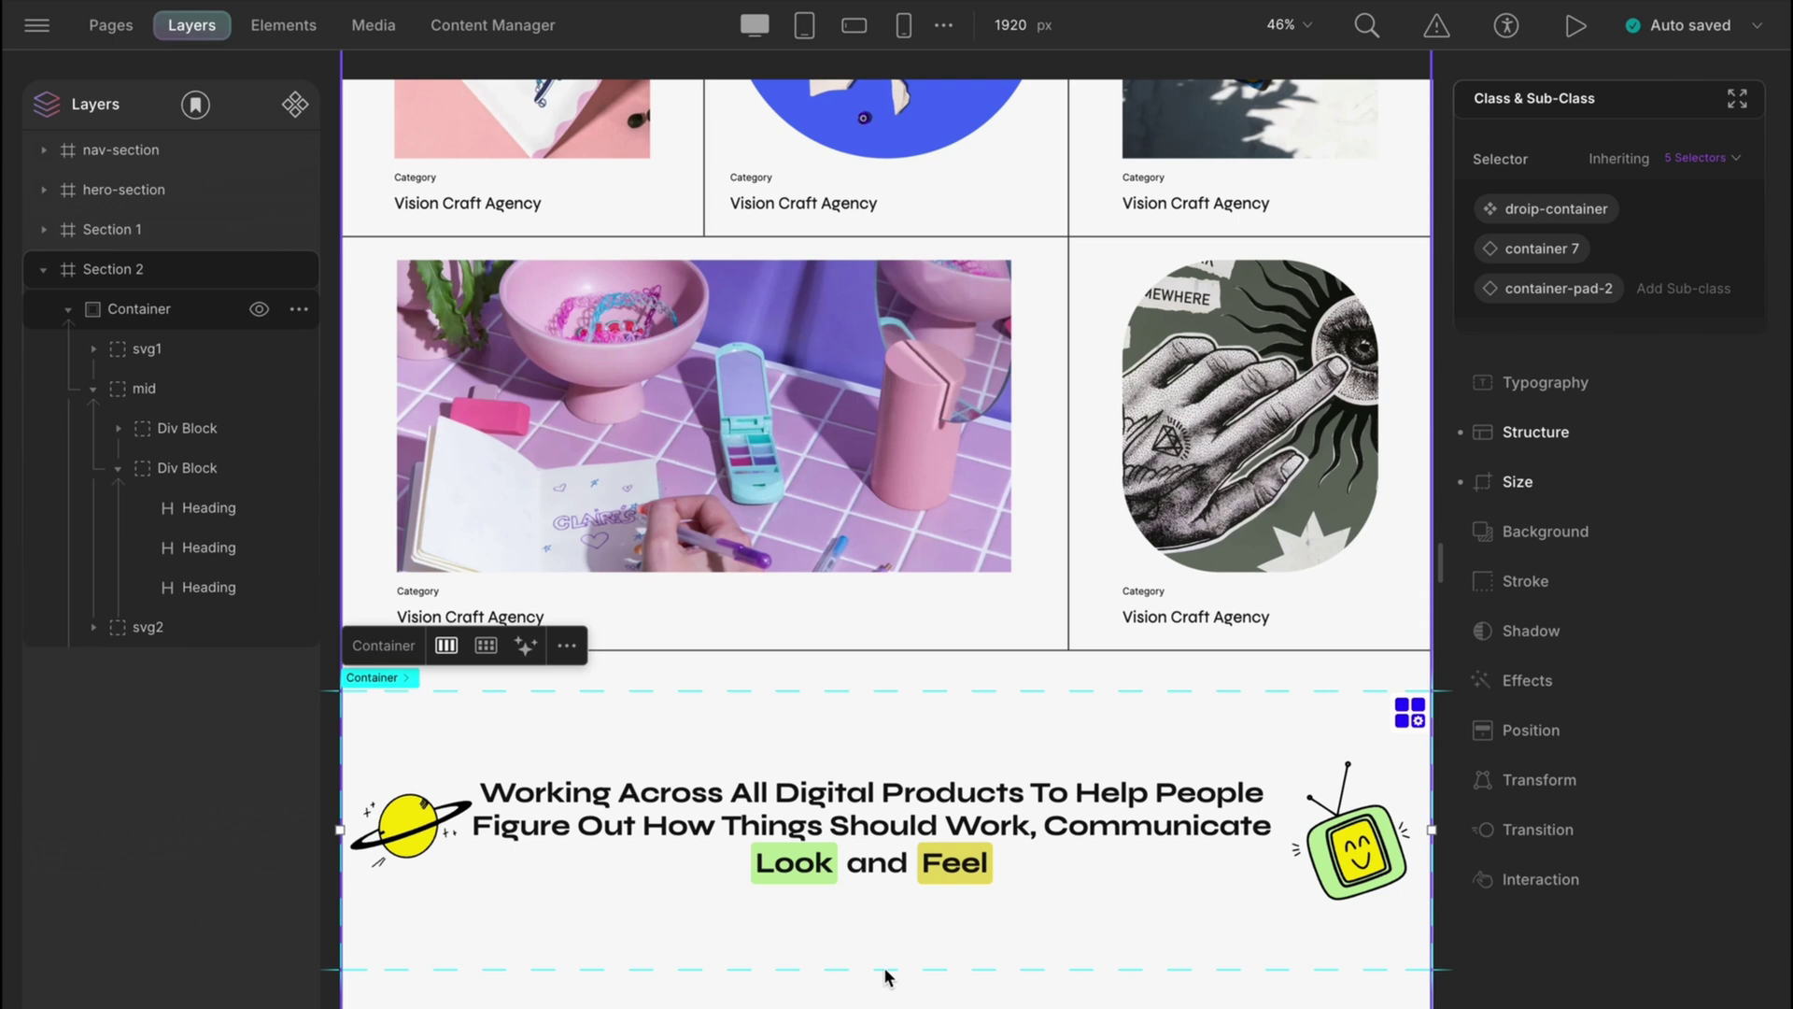
Step: Set 100 px bottom padding on the planet SVG inside svg1, then collapse both sections
click(94, 349)
click(169, 388)
click(1580, 355)
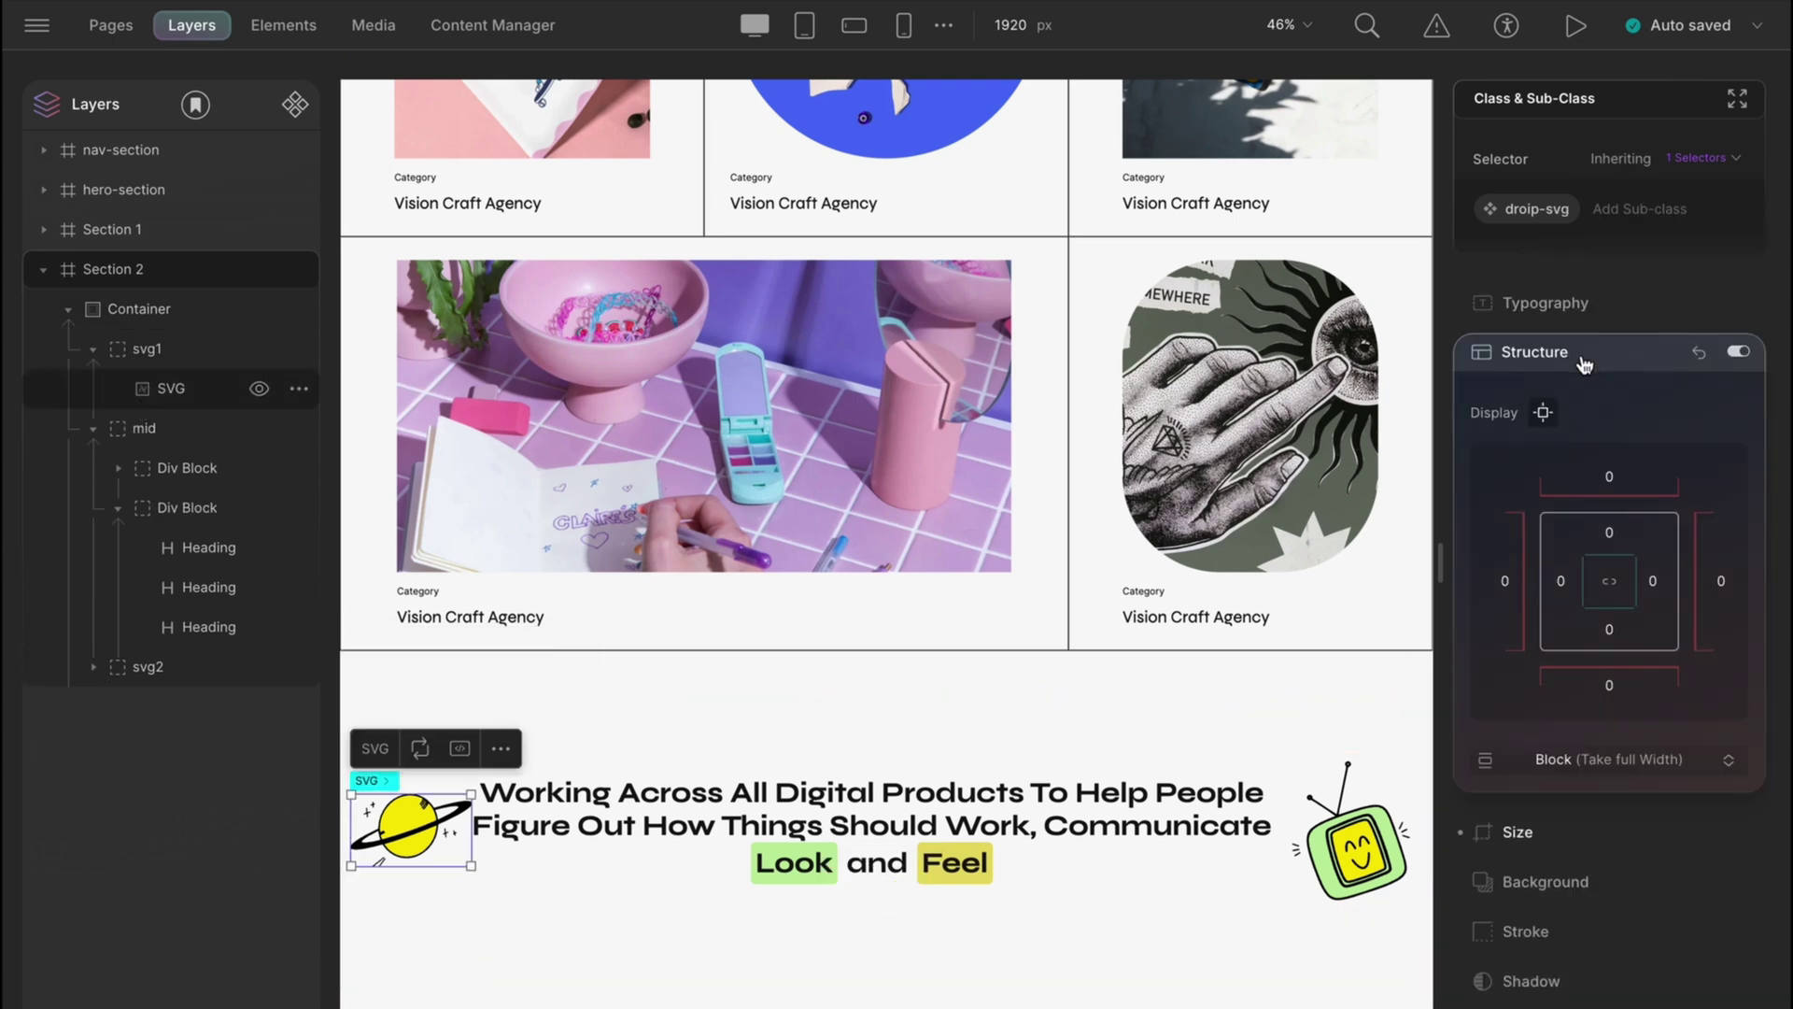
click(1609, 483)
text(100)
key(Return)
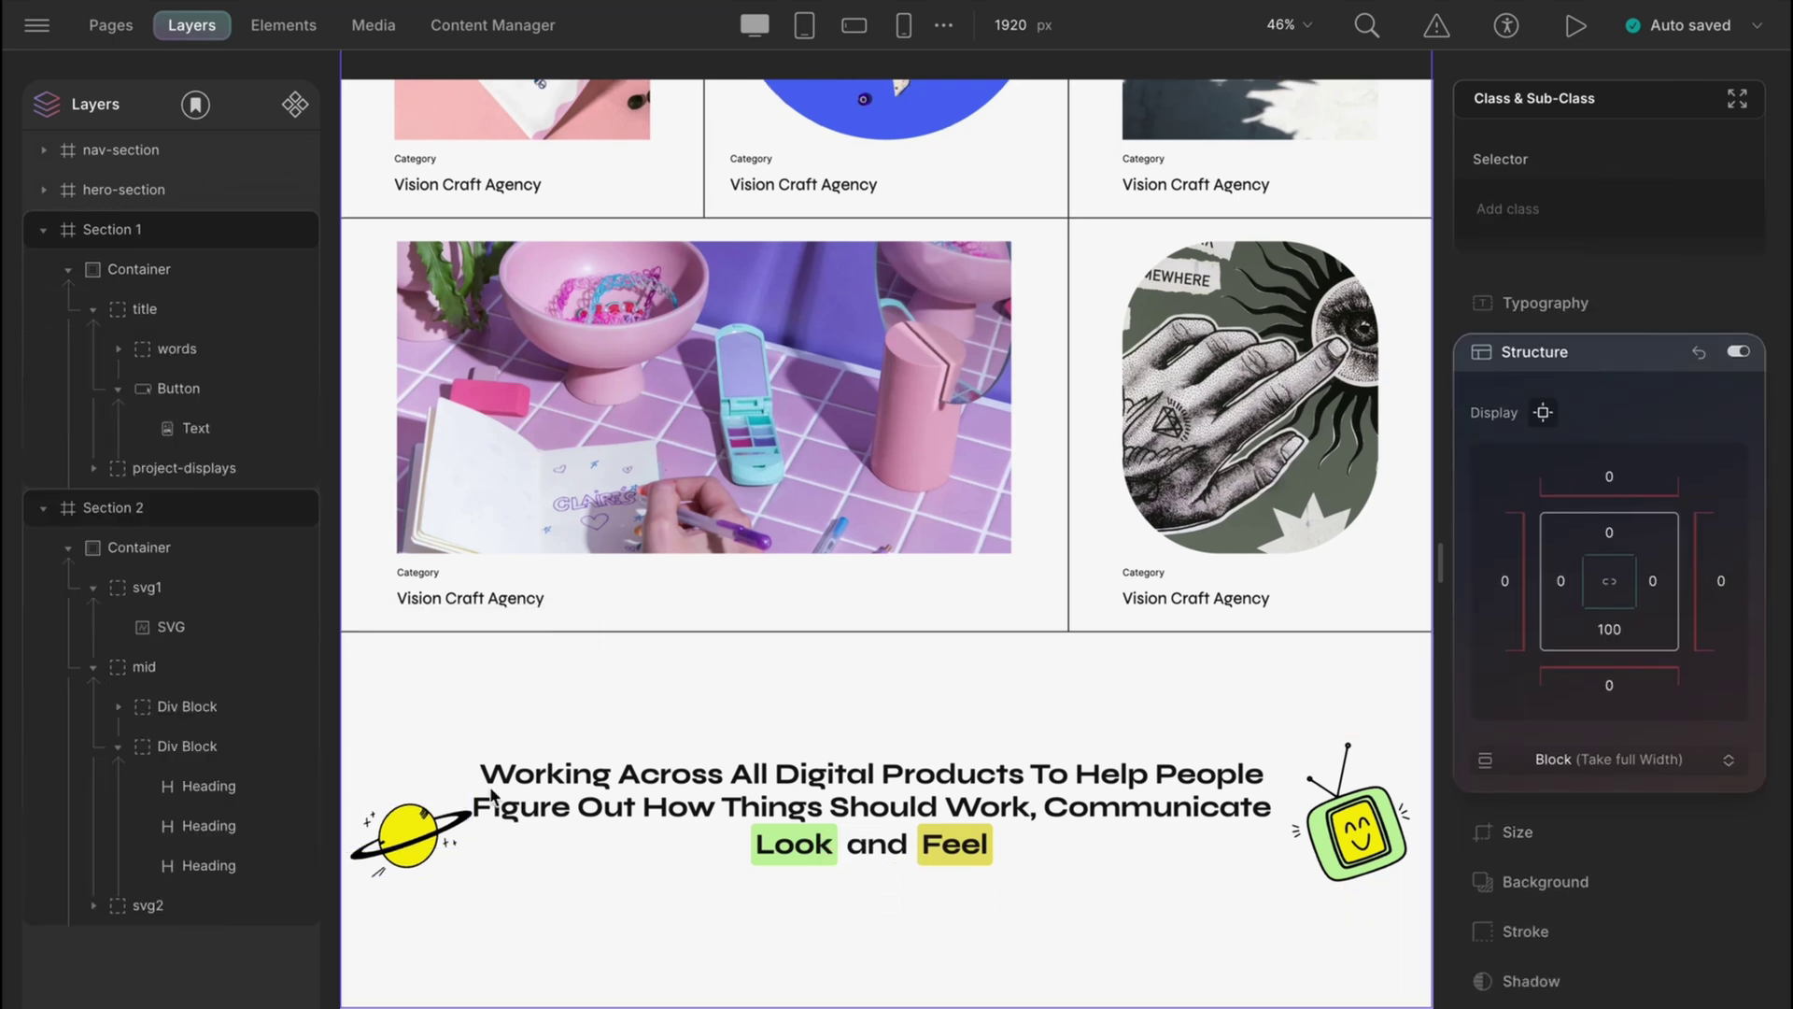
click(45, 511)
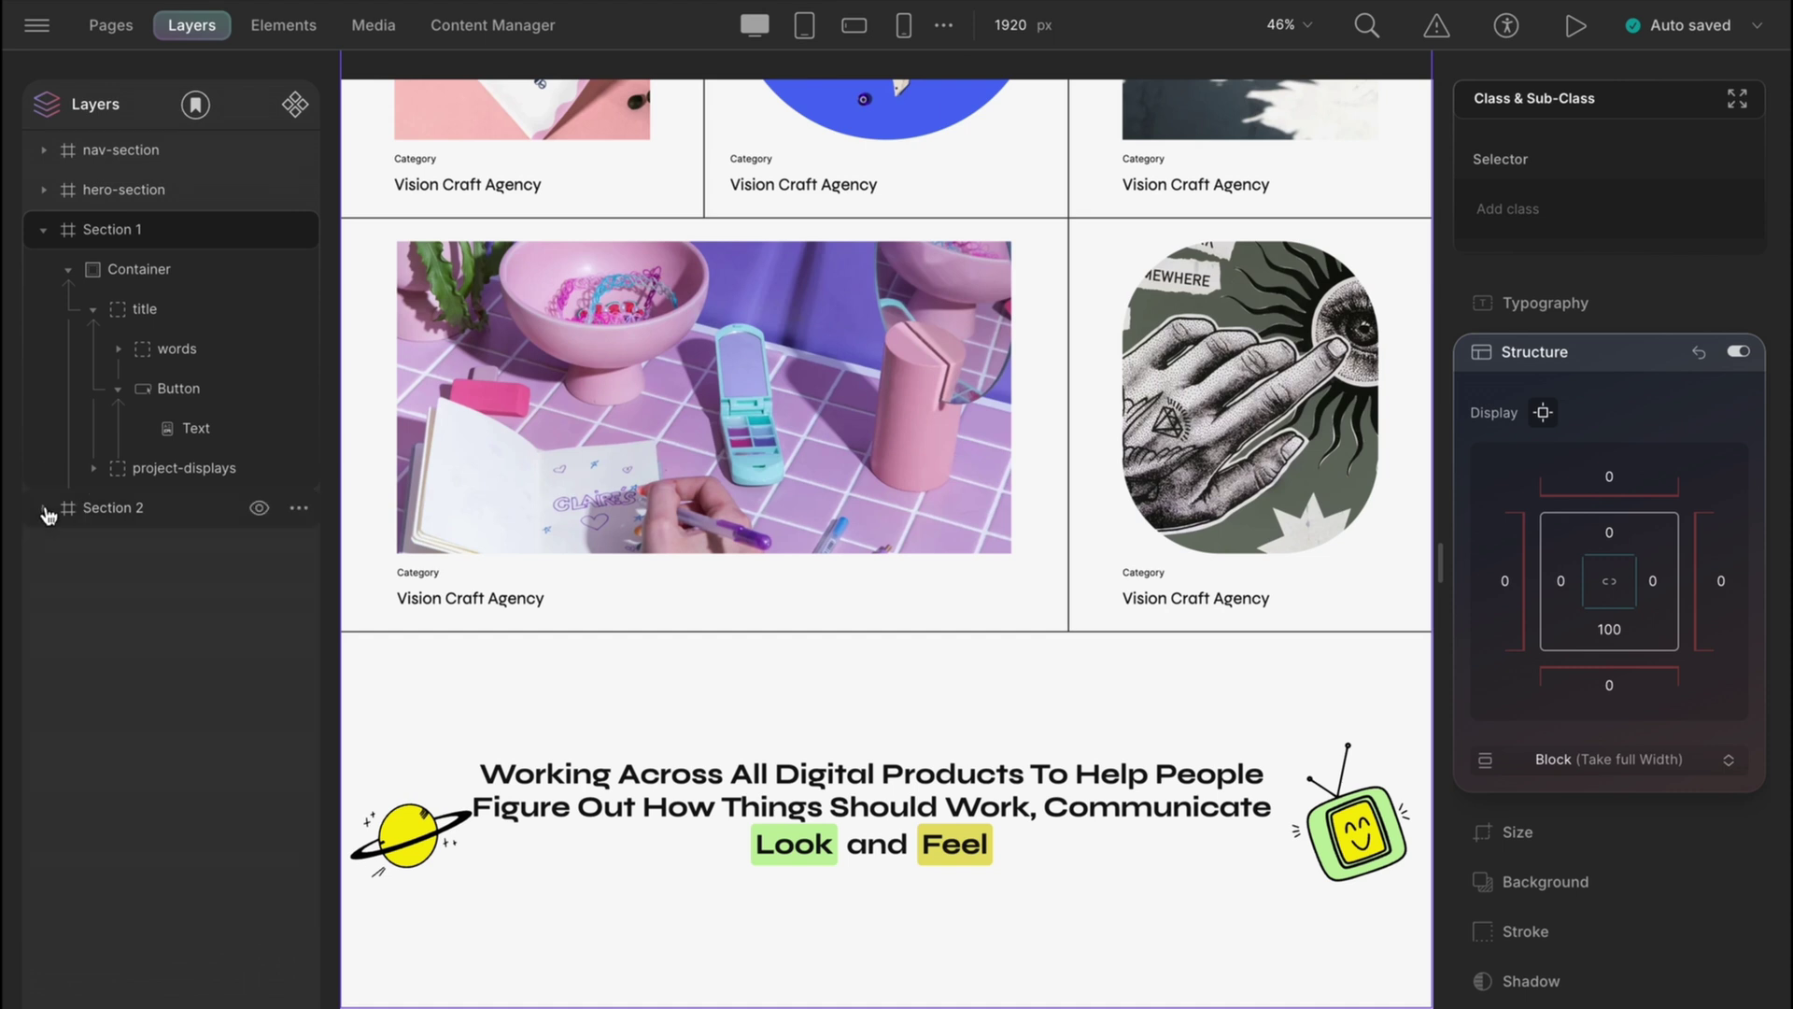
click(45, 230)
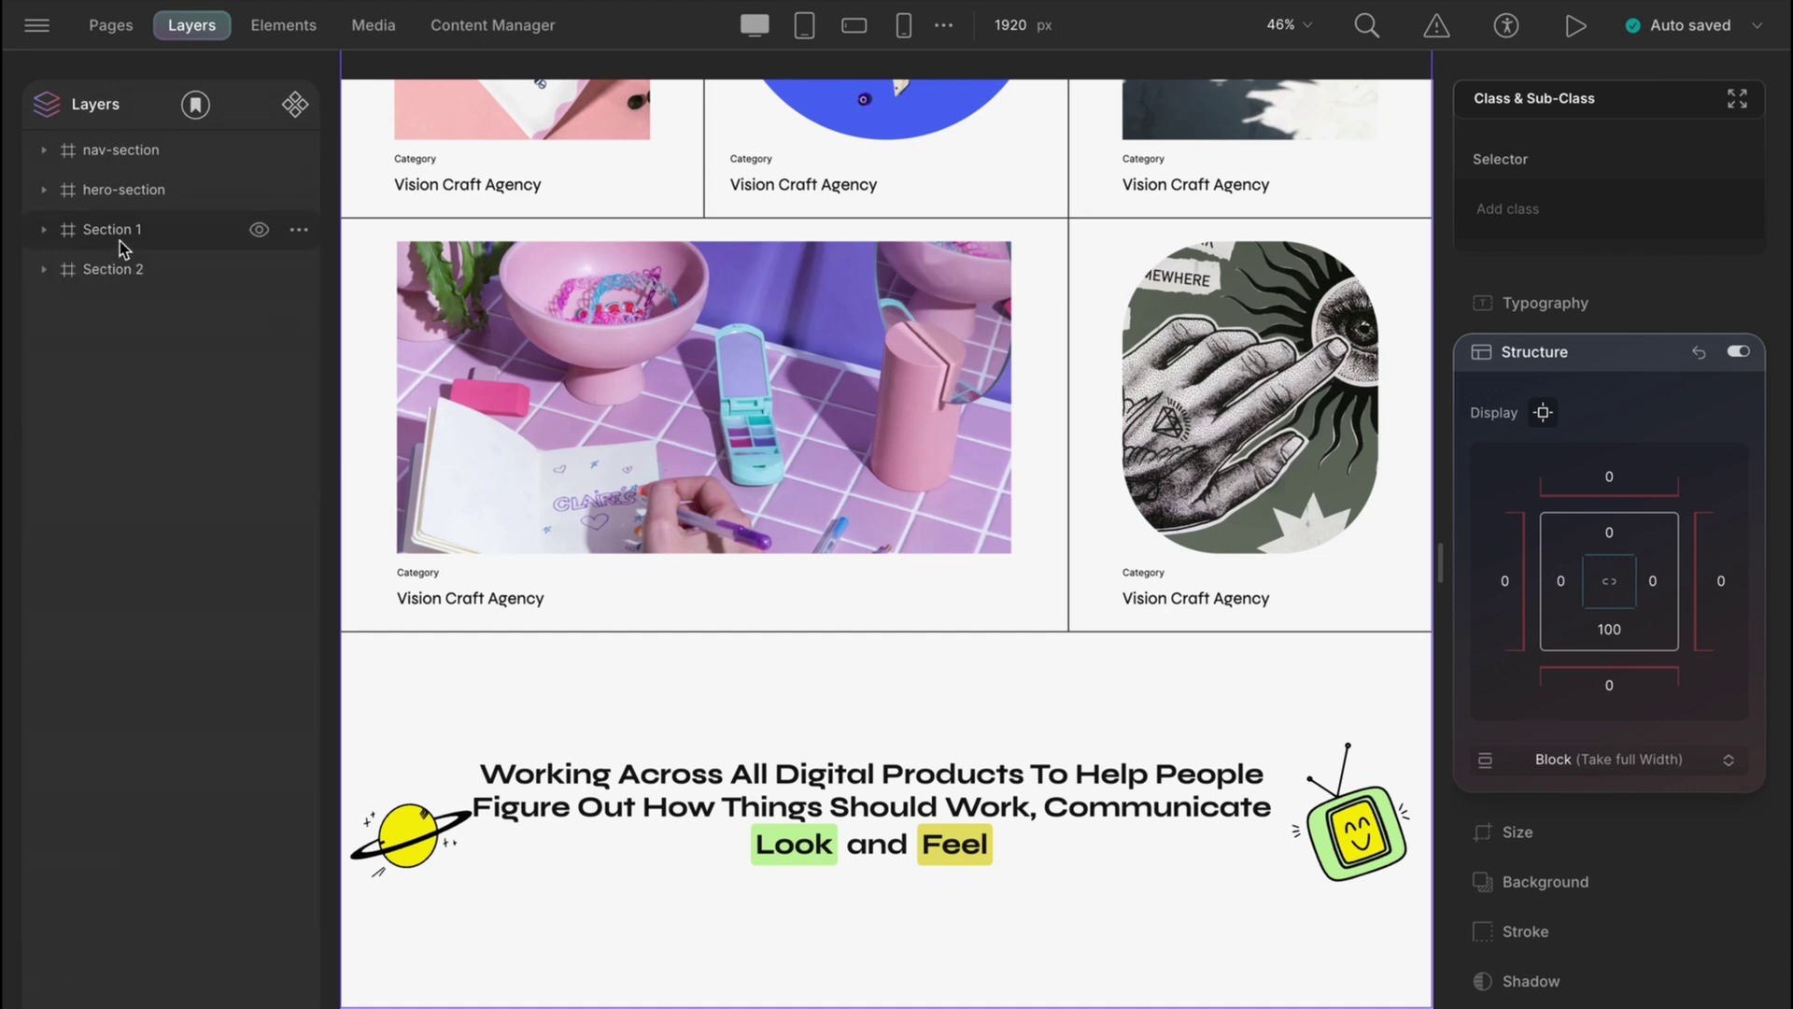
scroll(671, 399, up, 5)
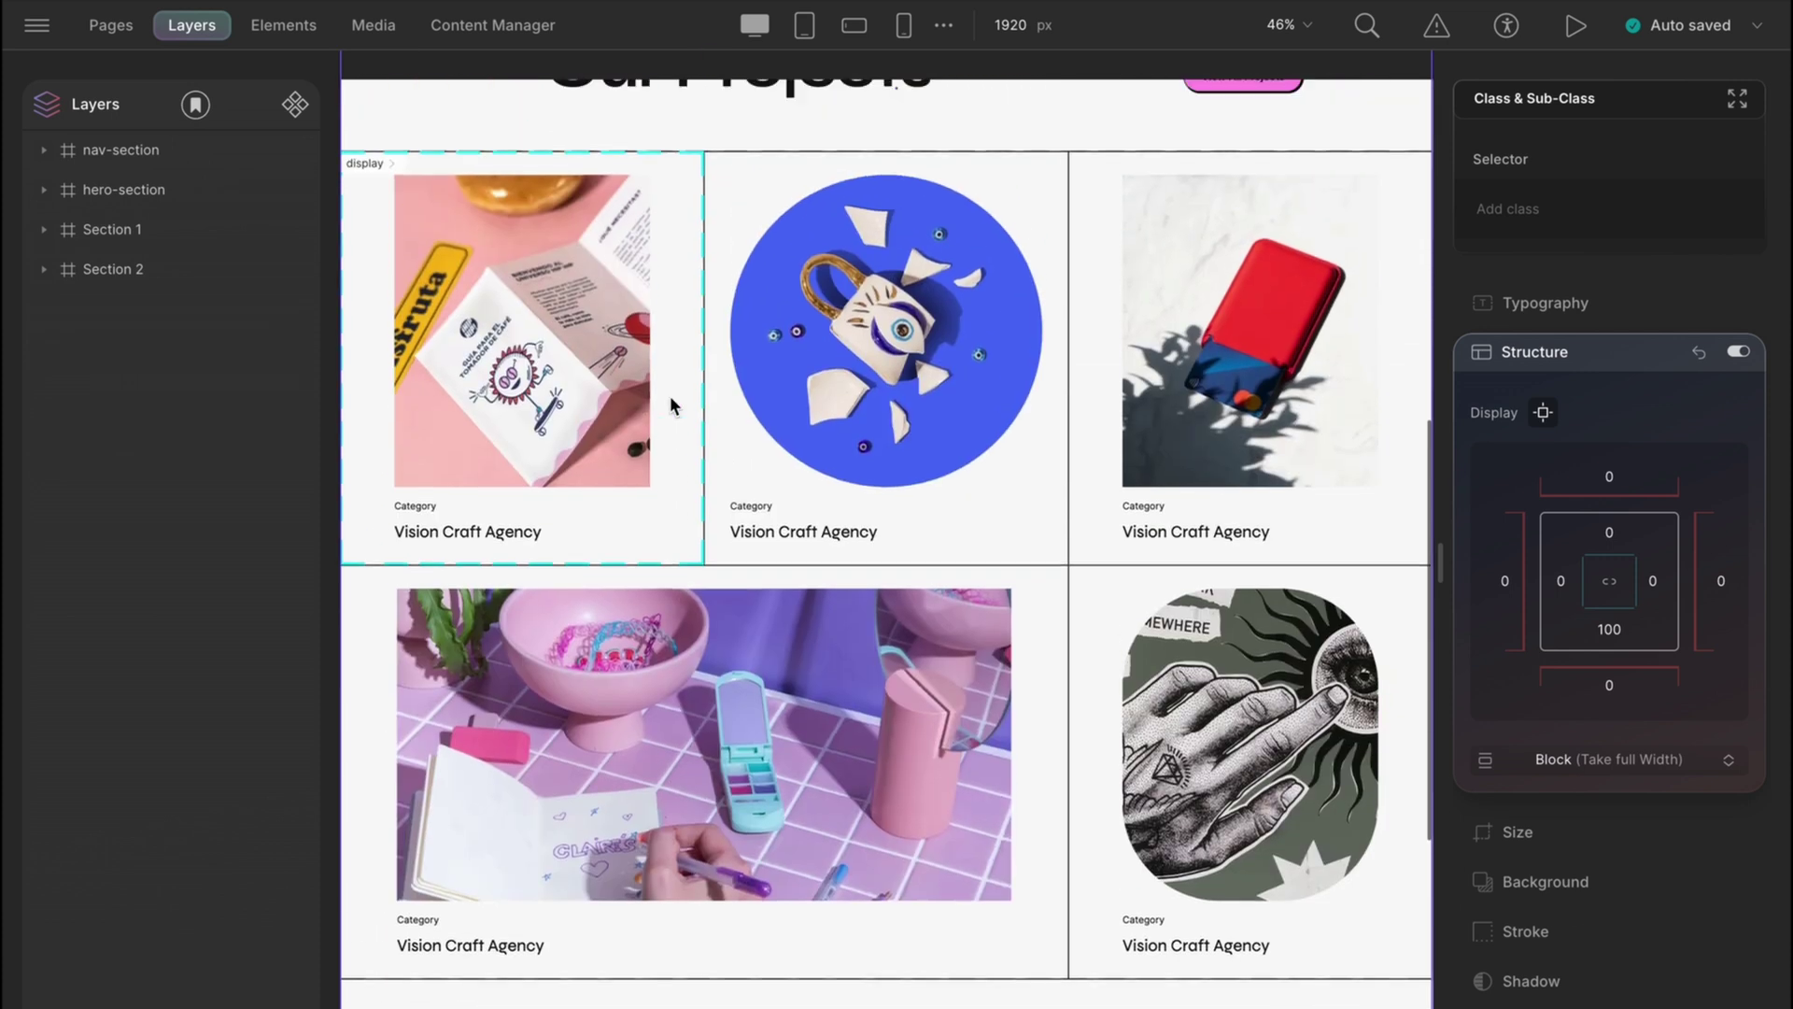
scroll(670, 400, down, 2)
scroll(670, 404, down, 3)
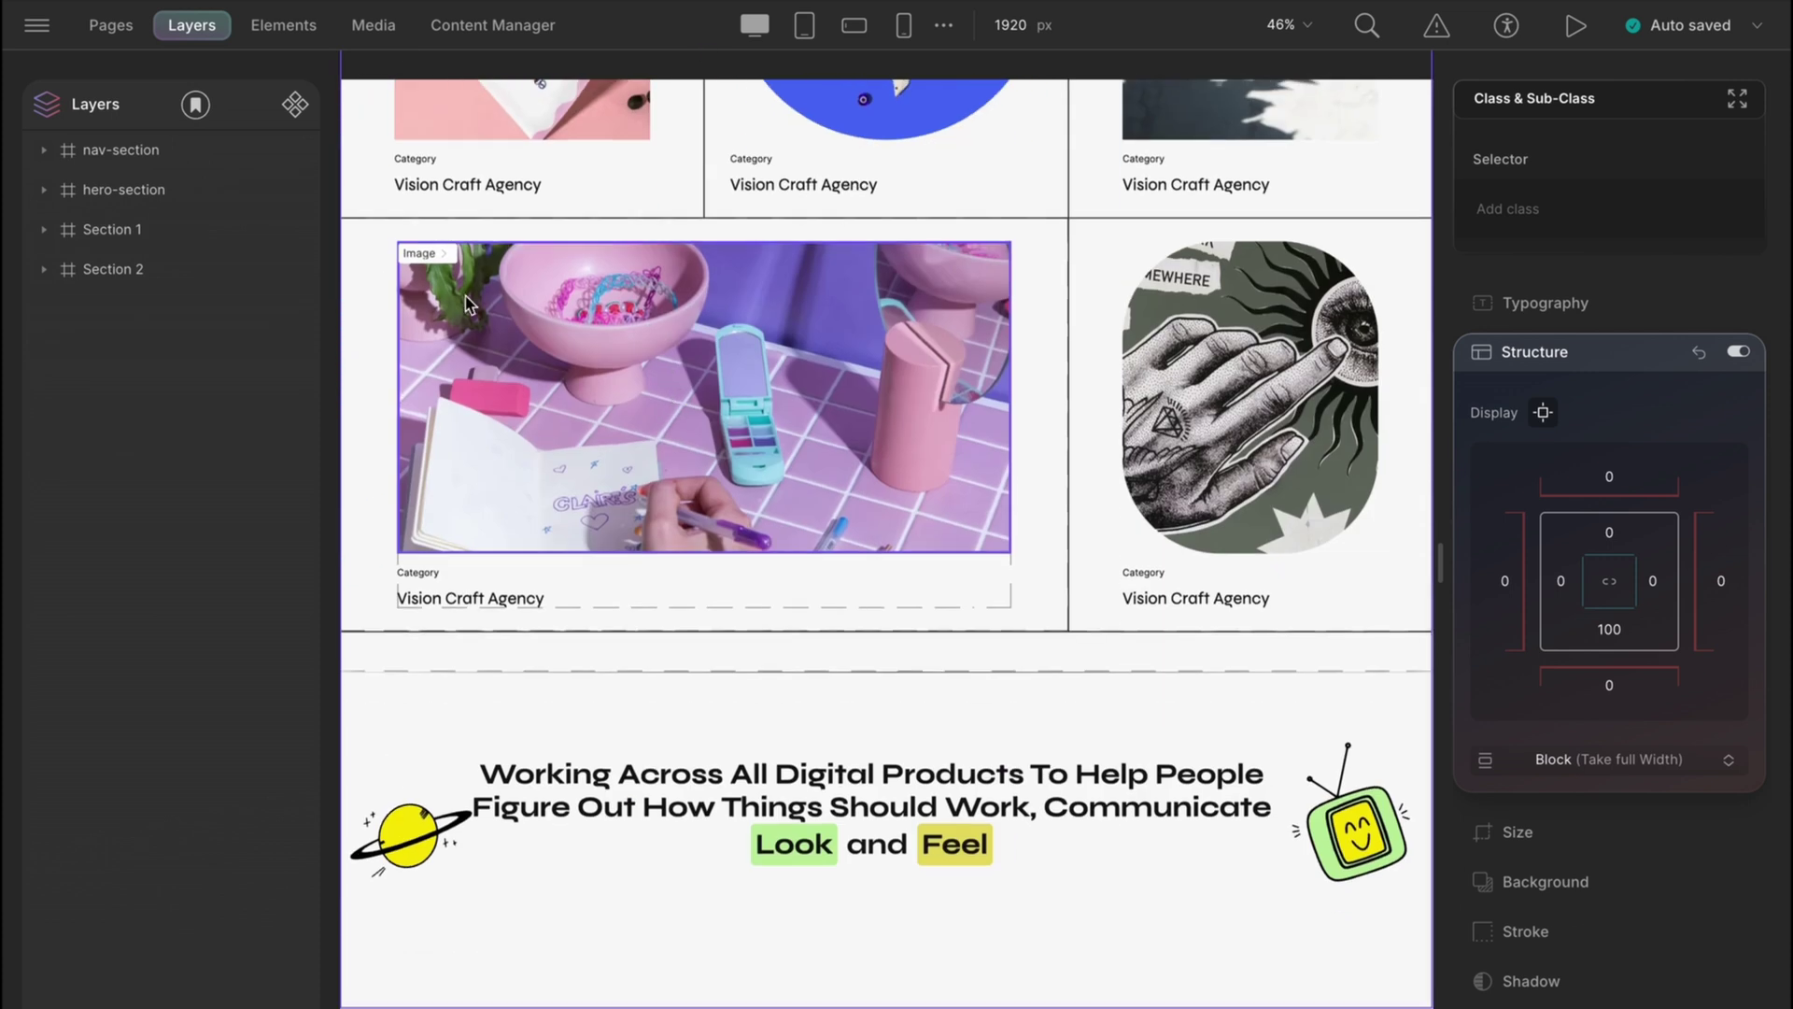
Step: Add a container below the Look and Feel banner and give it the container-pad-3 class
click(287, 29)
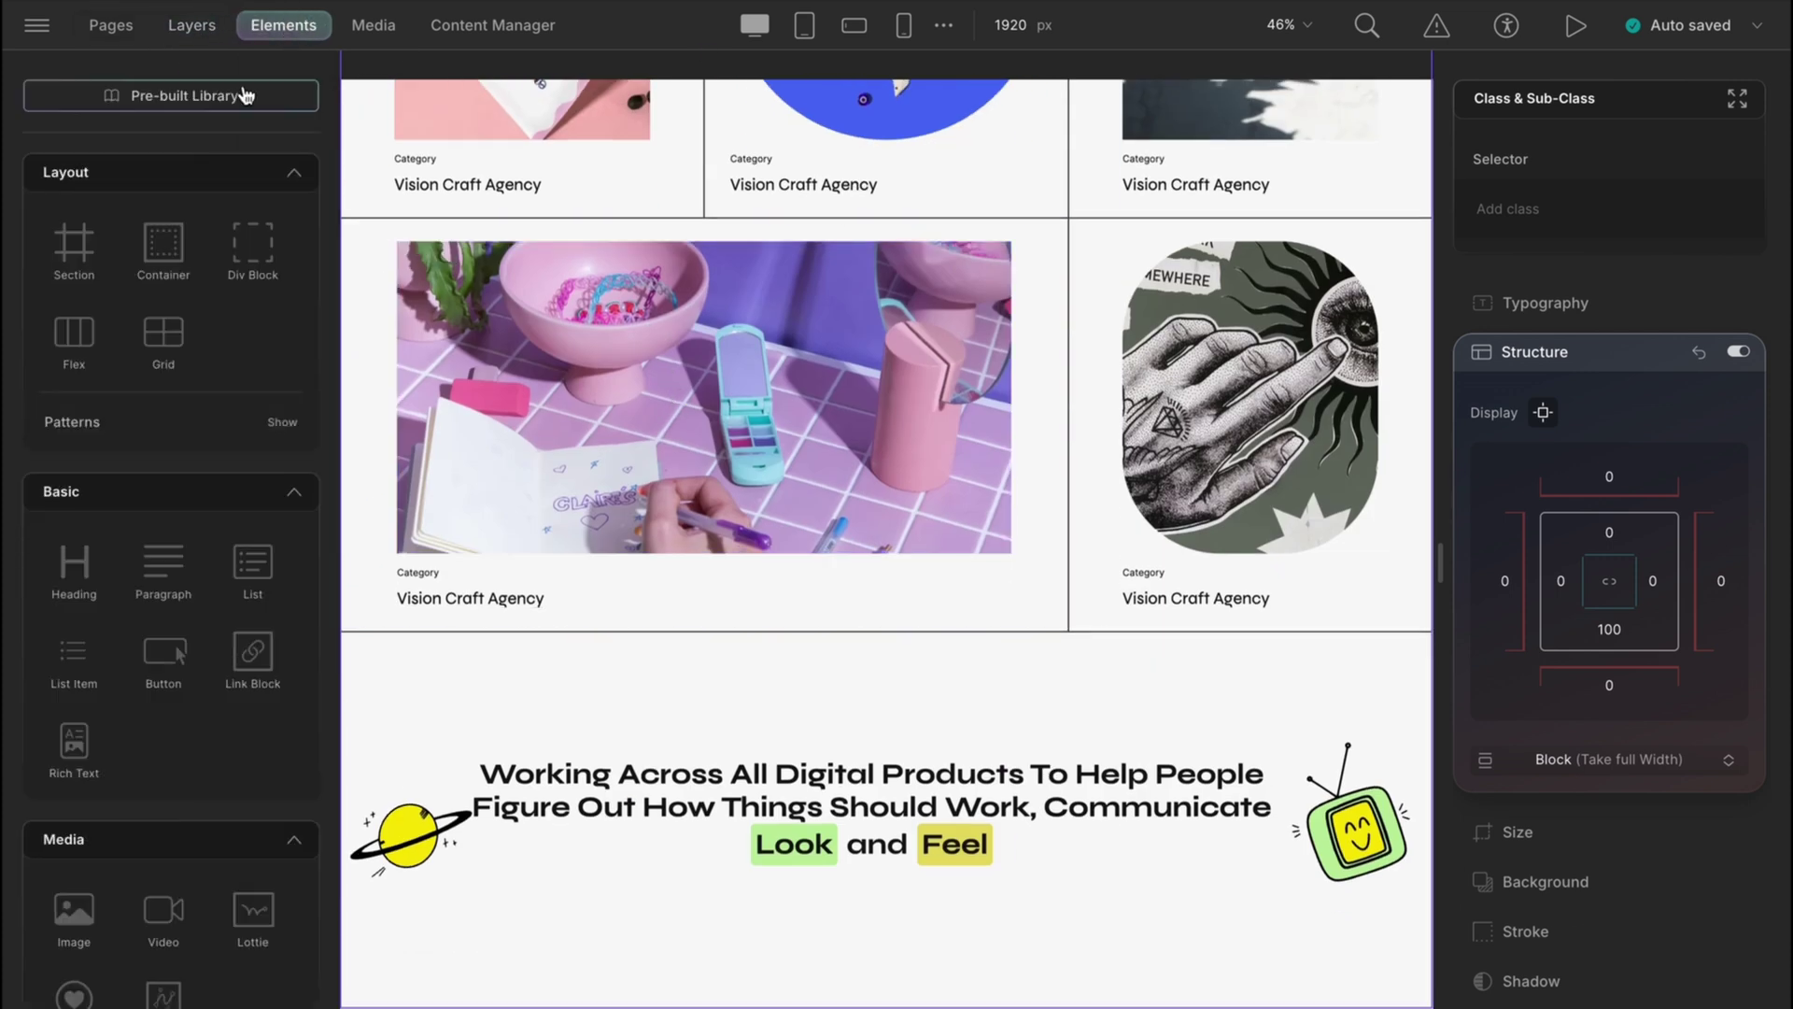
click(164, 242)
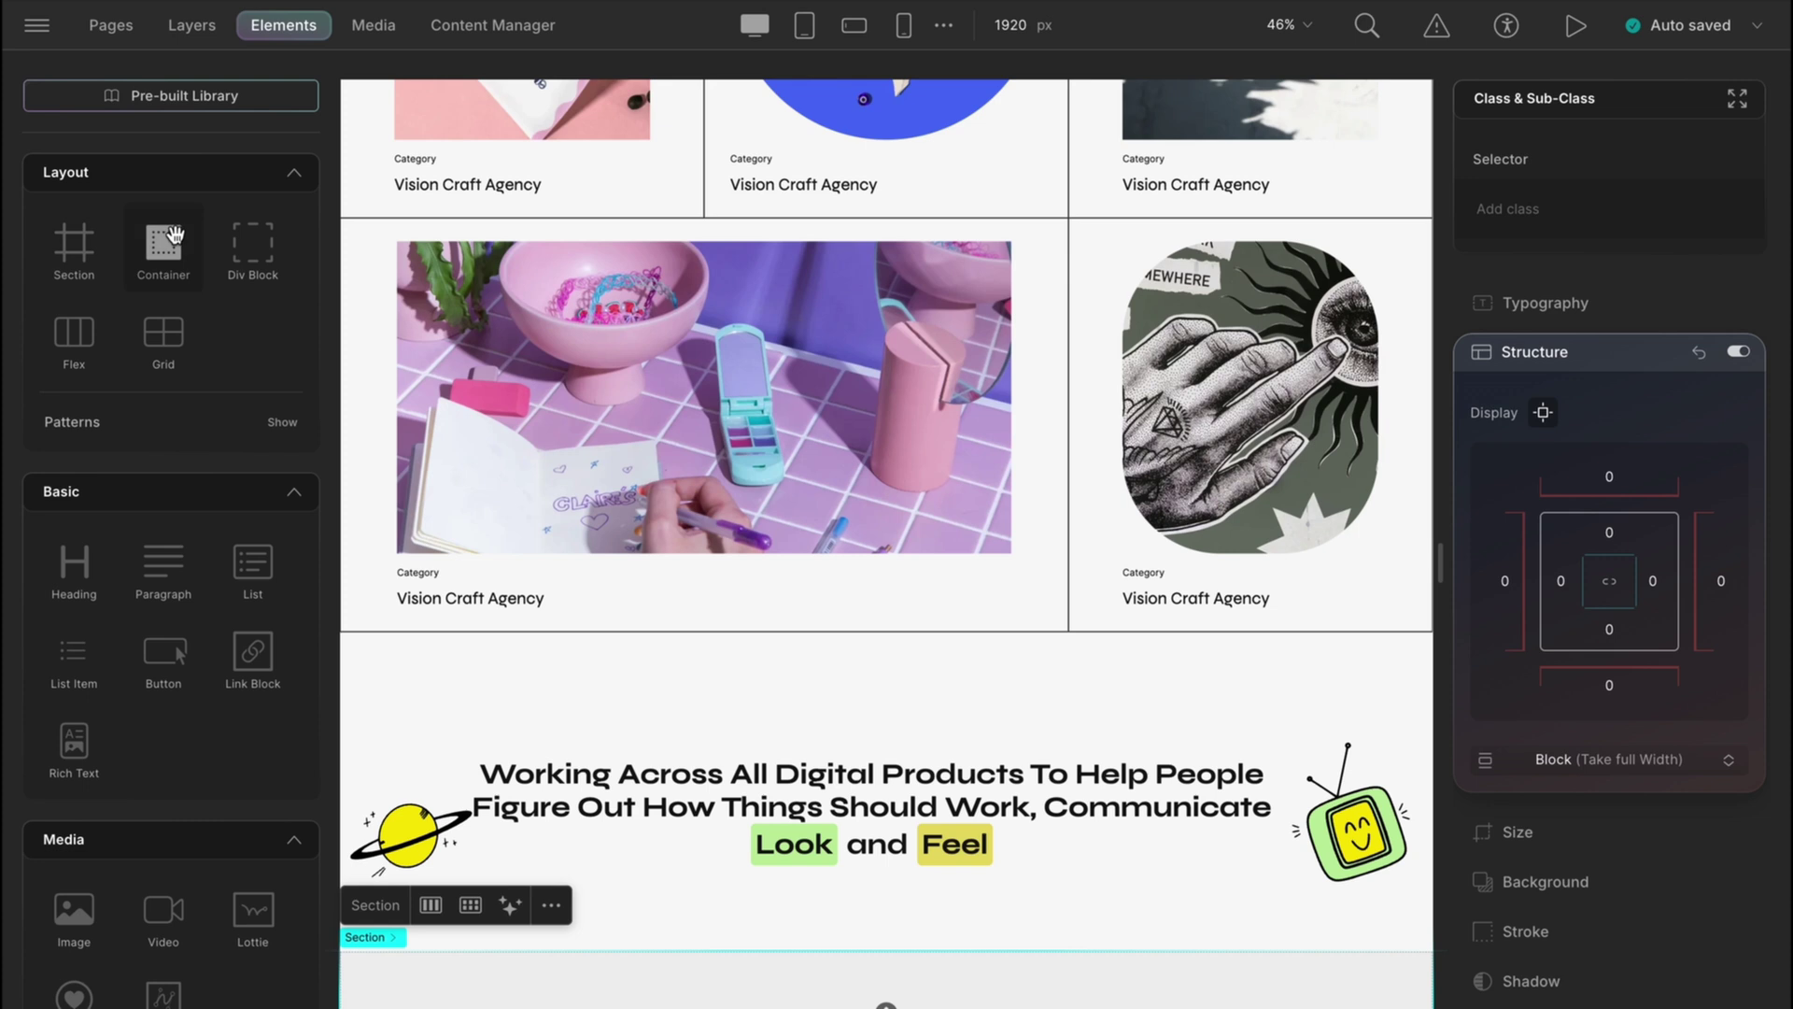
click(191, 31)
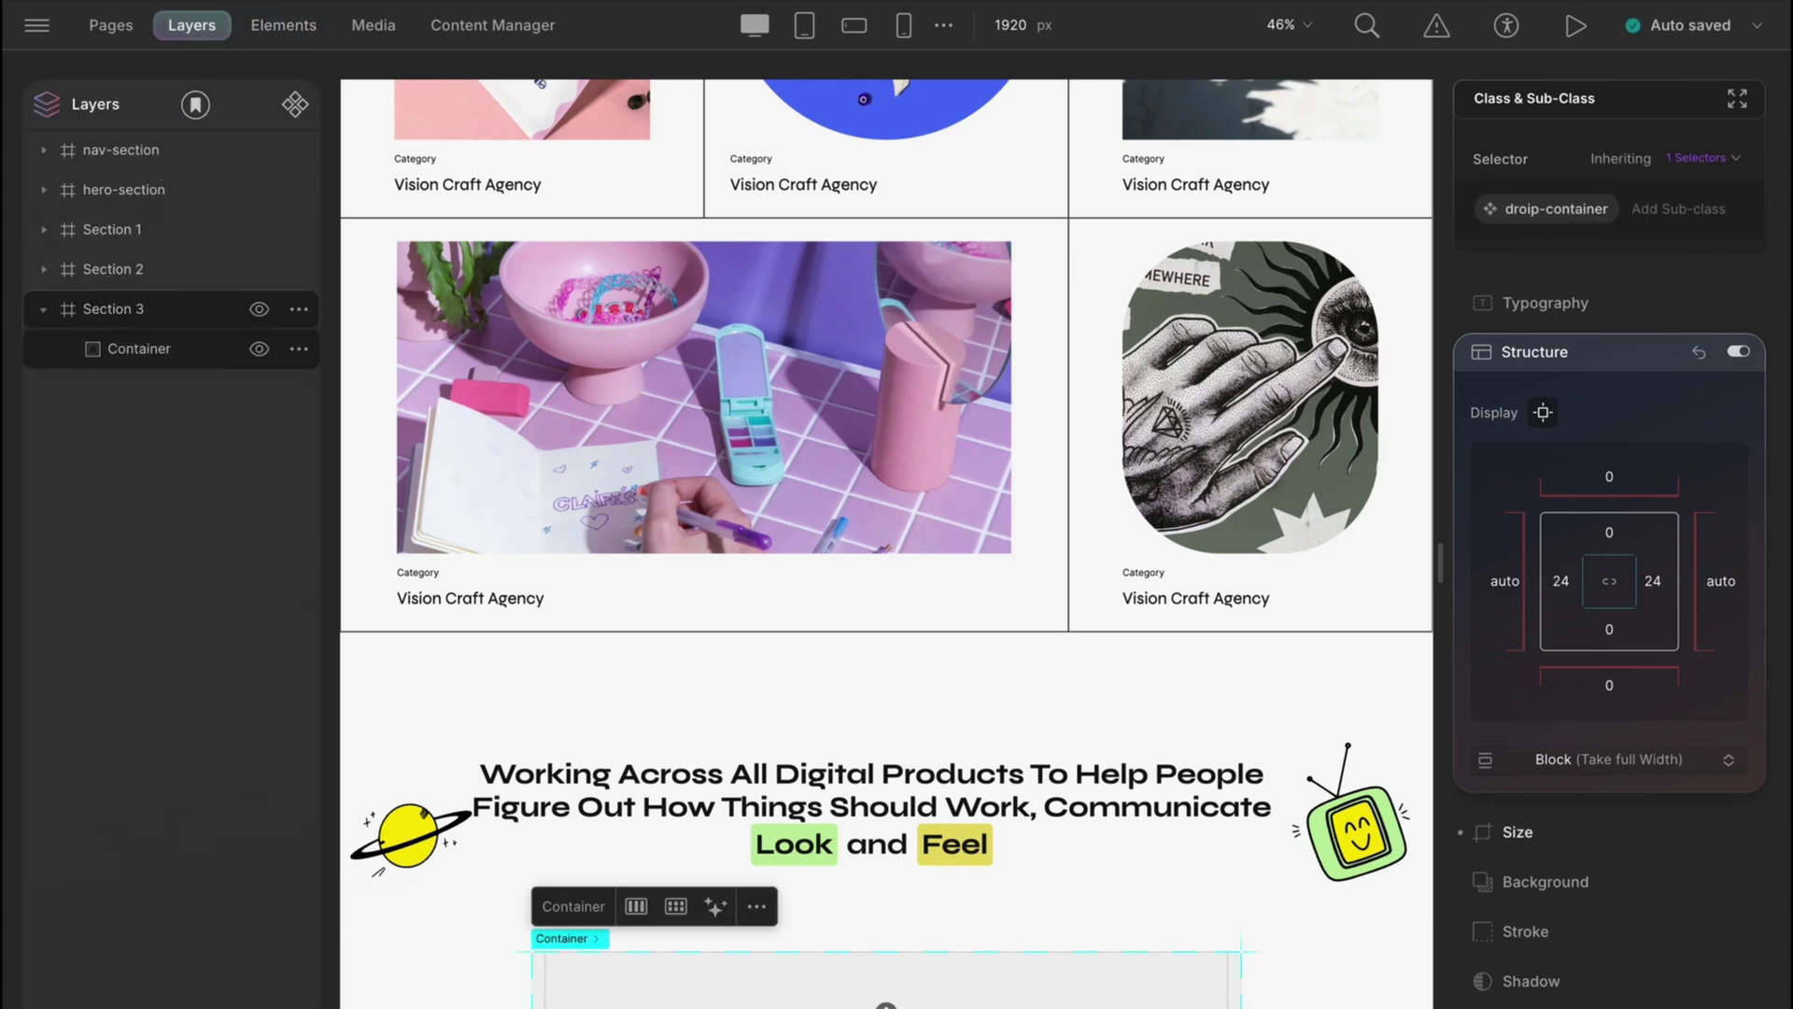
click(1660, 210)
click(1534, 556)
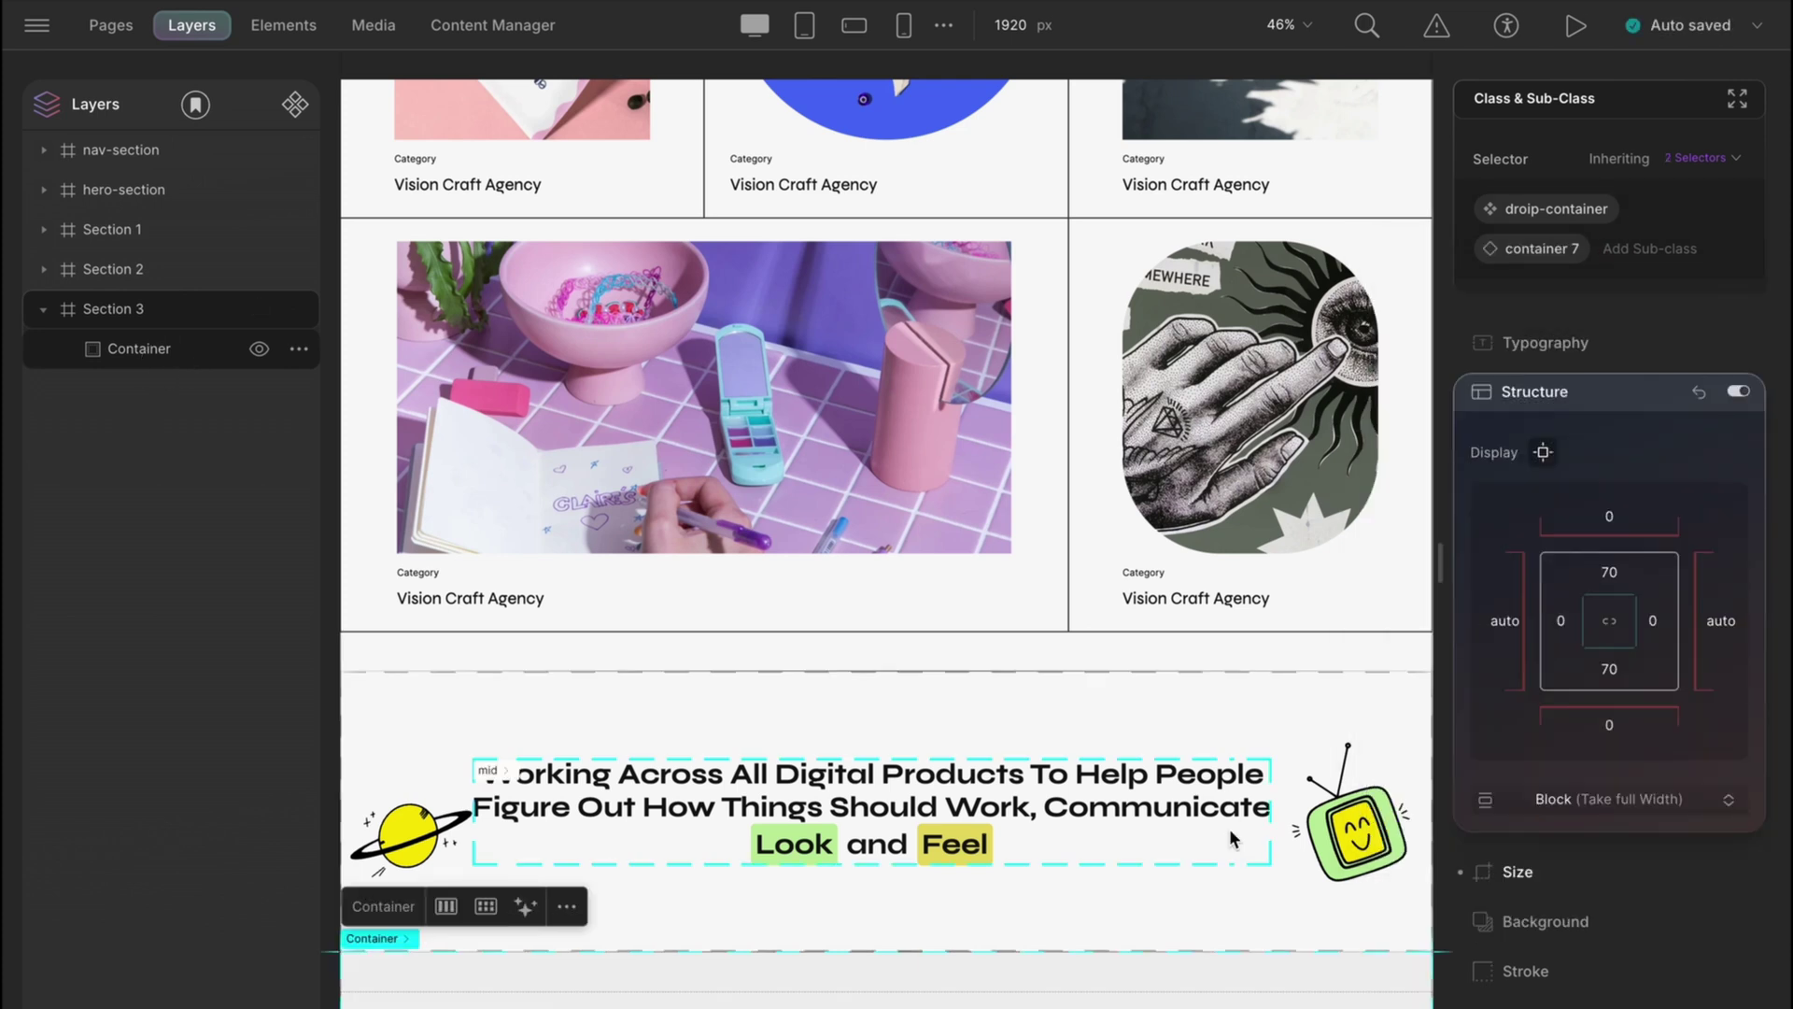
click(1640, 249)
text(container-pad-3)
key(Return)
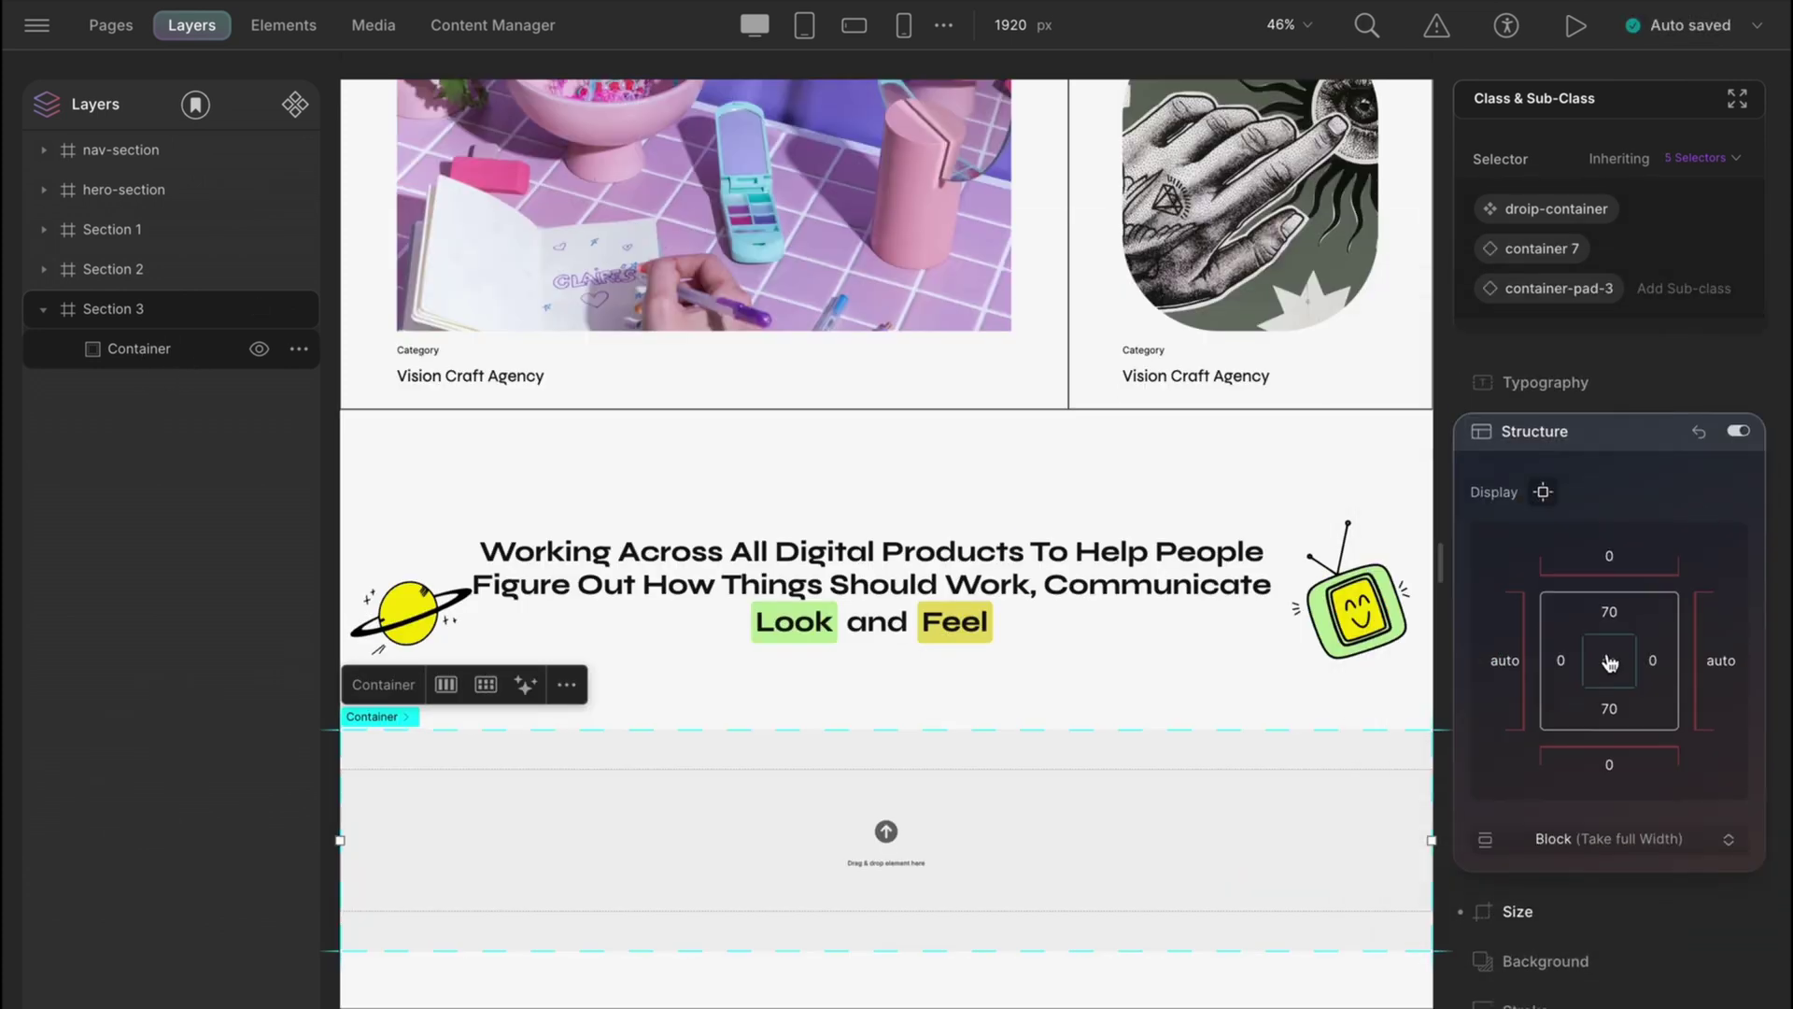
Step: Give the container 120 vertical padding and a solid pink background
click(1618, 612)
text(120)
key(Return)
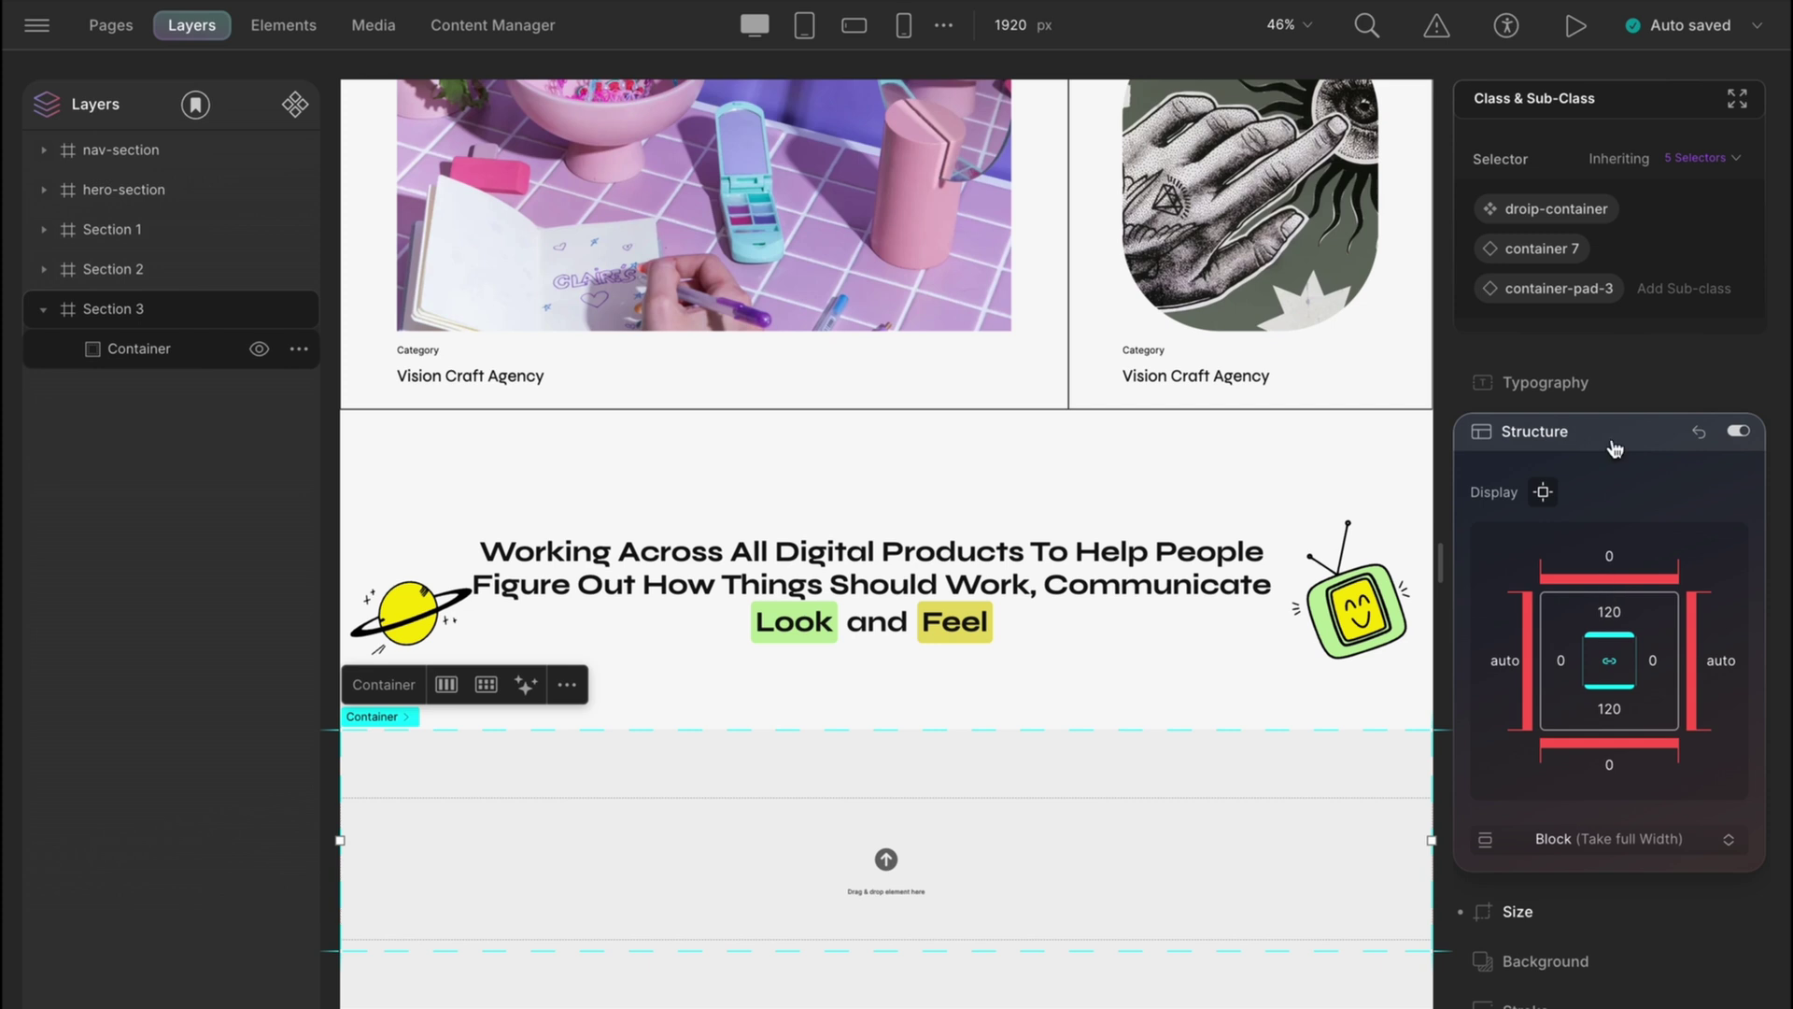
click(1611, 431)
click(1544, 531)
click(1482, 687)
Step: Add two Div Blocks inside the pink container, stacked in a horizontally centred flex column
click(283, 25)
click(249, 252)
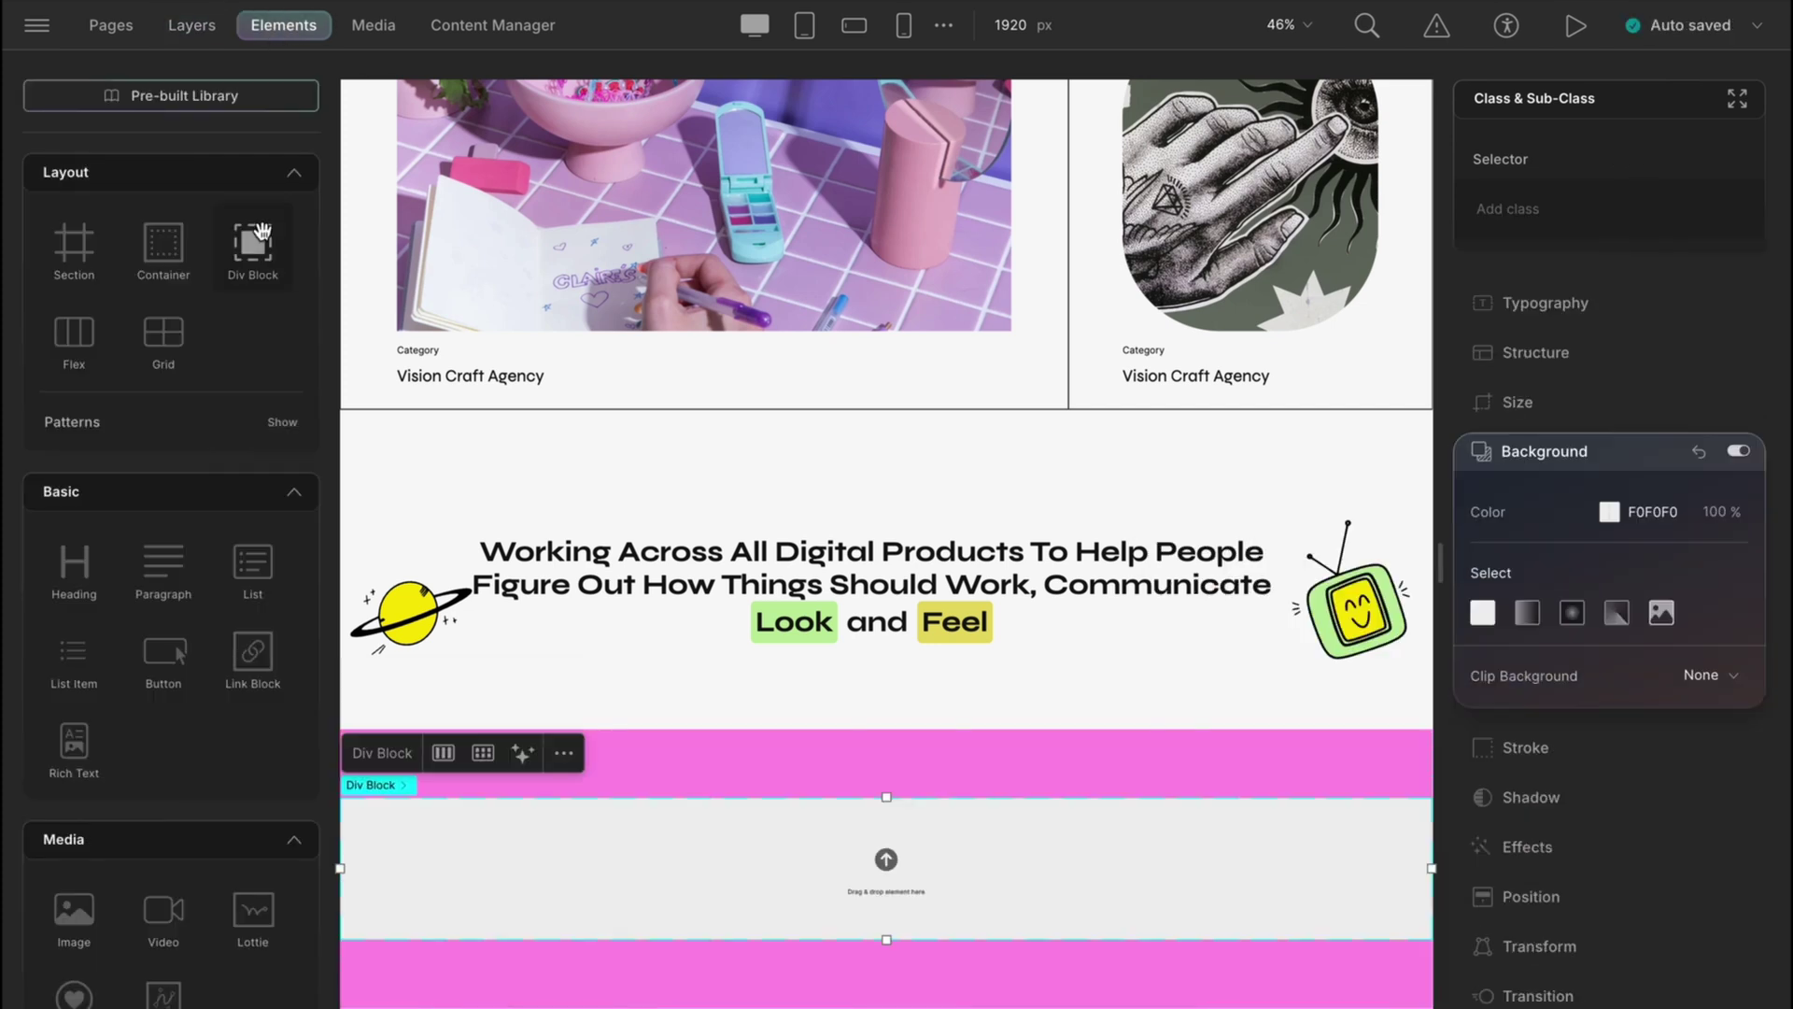
drag(248, 252, 181, 430)
click(141, 350)
click(1535, 428)
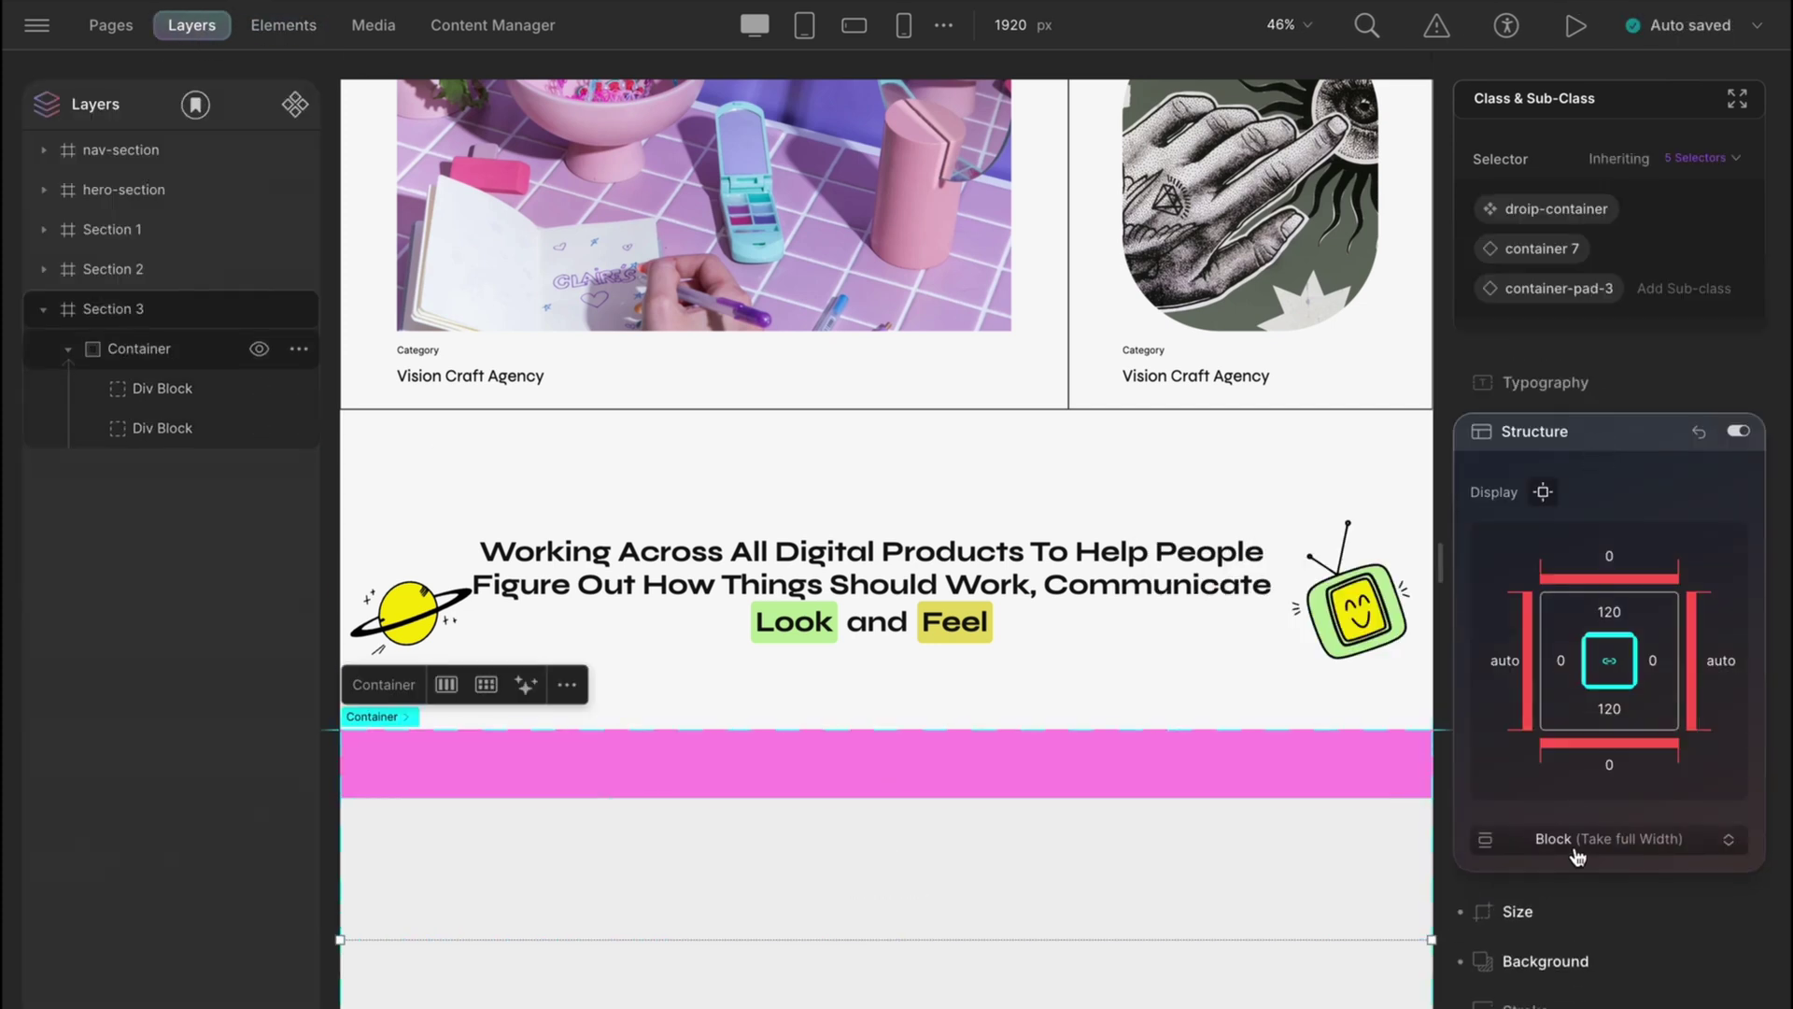
click(1574, 853)
scroll(1706, 769, down, 3)
click(1706, 769)
click(1642, 806)
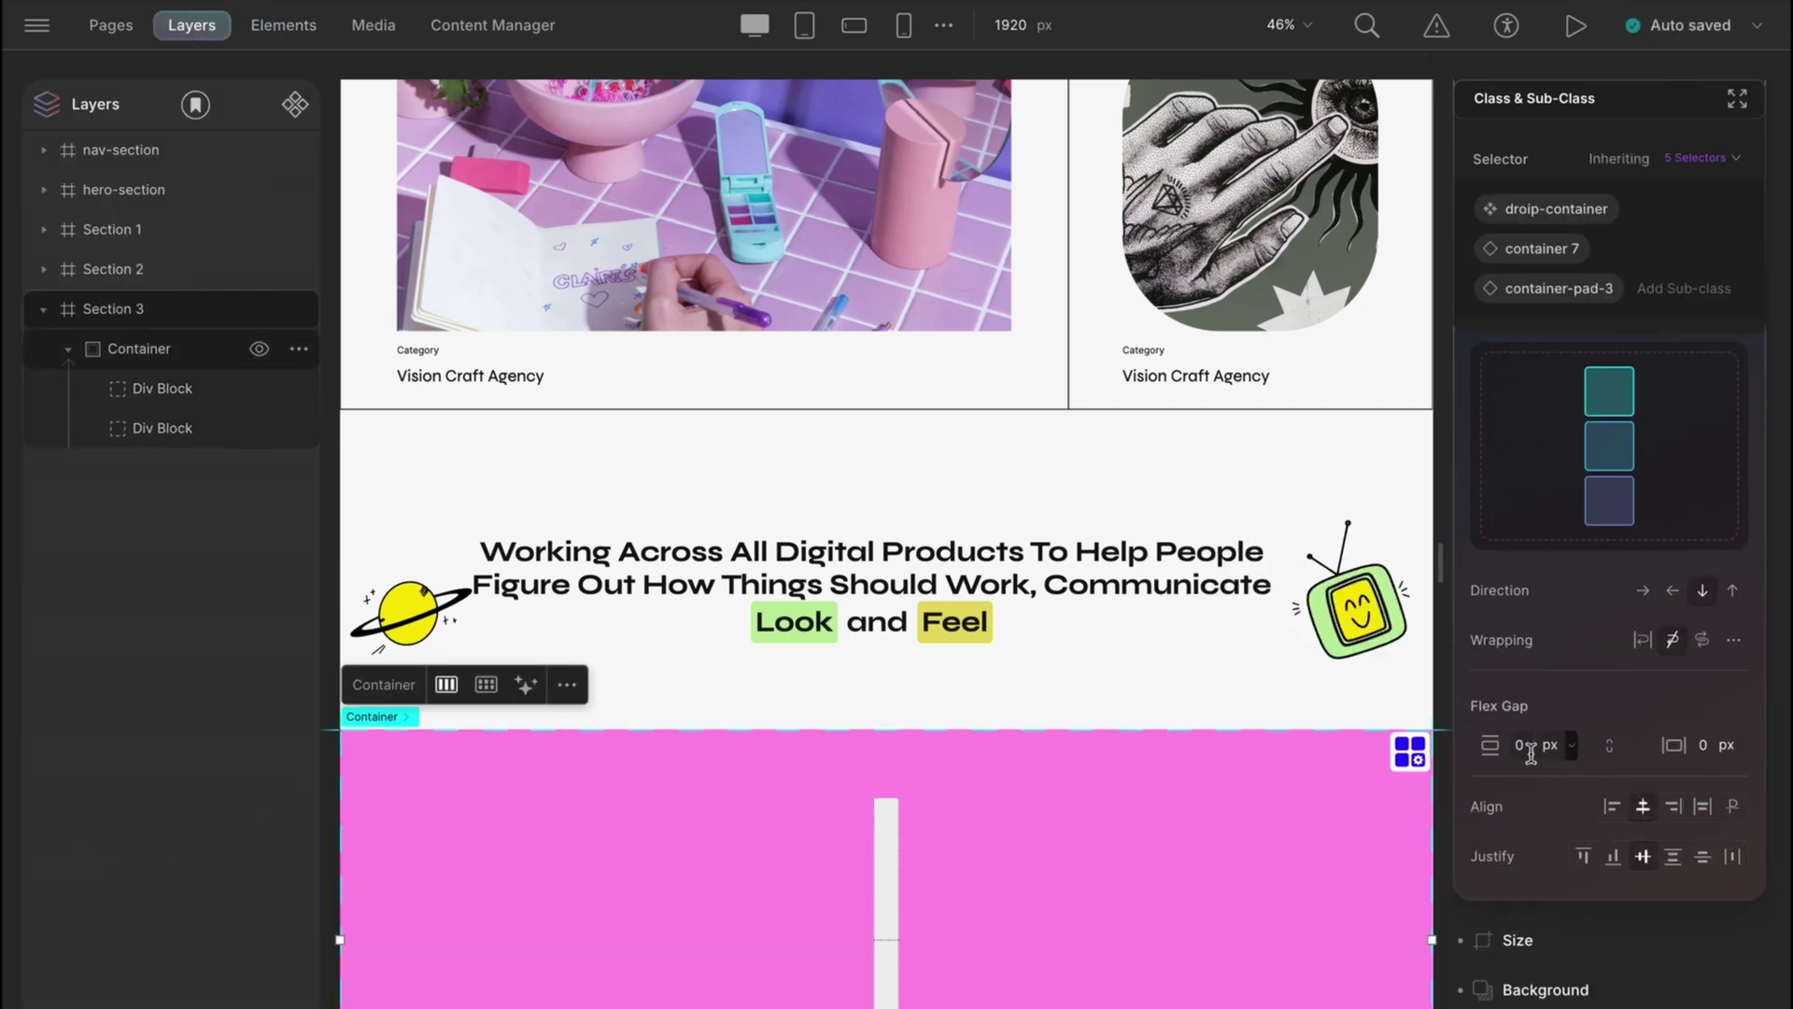
scroll(1270, 861, down, 3)
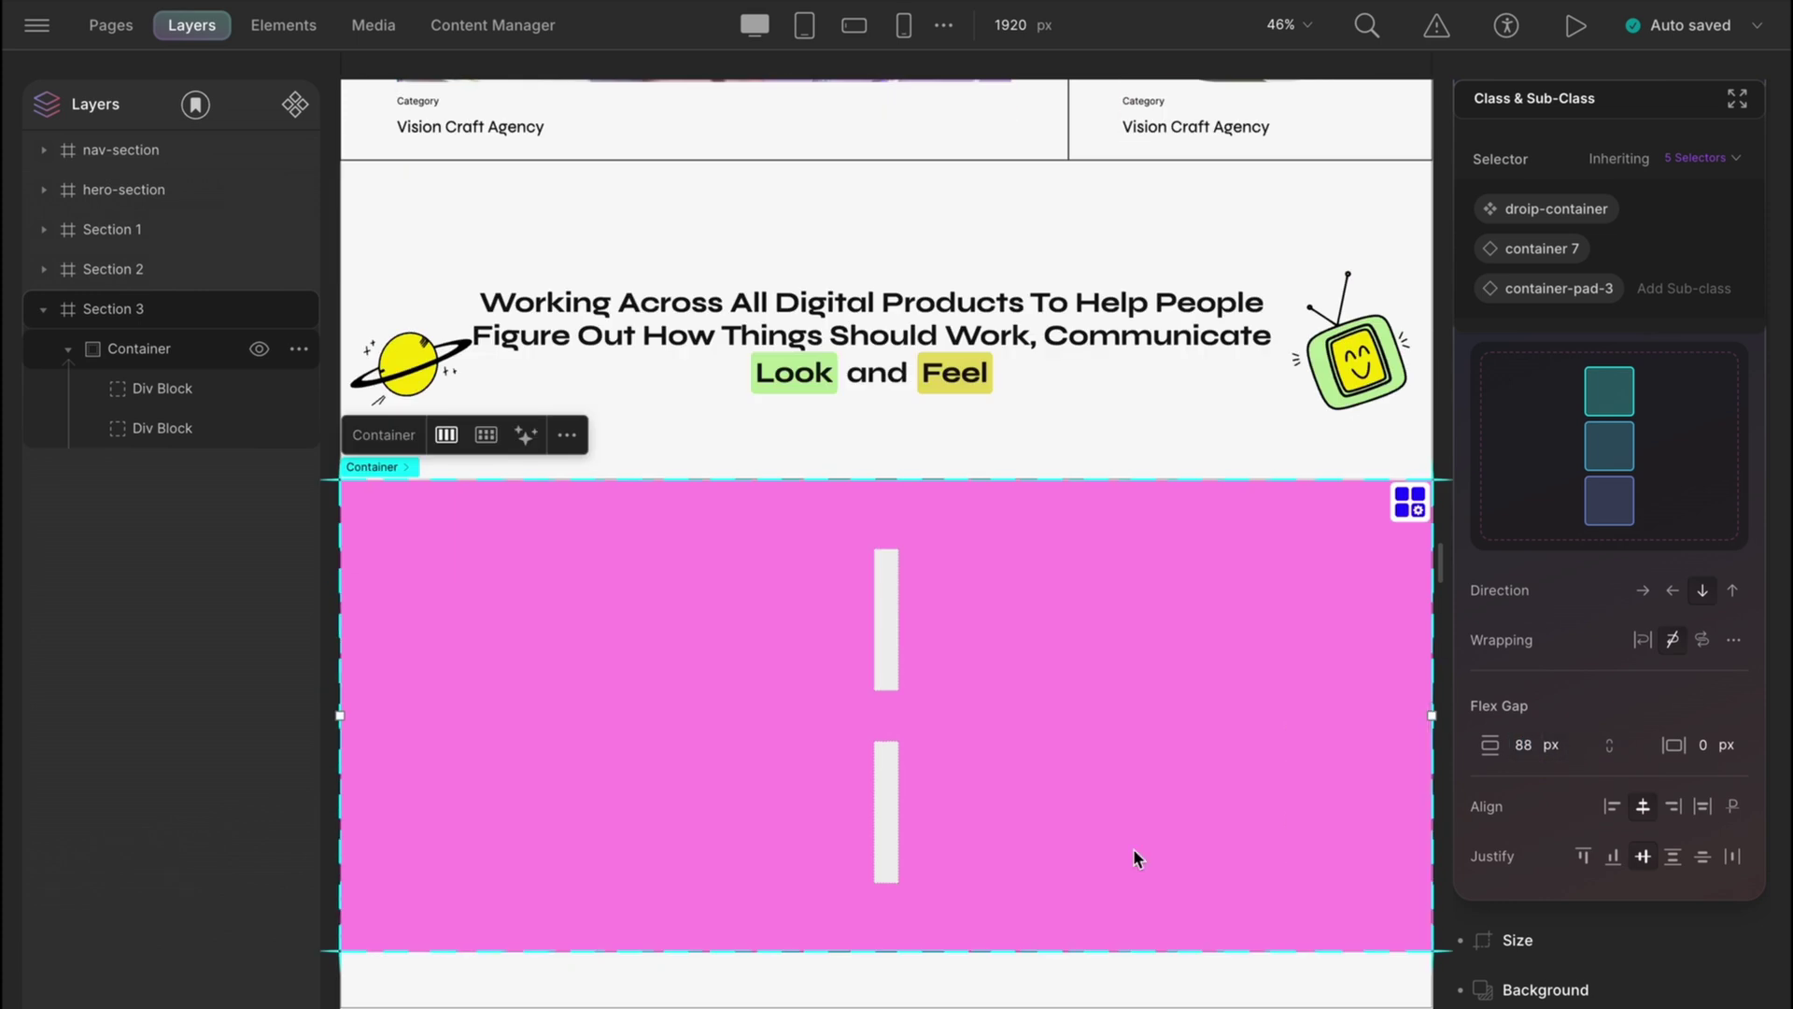
mouse_move(162, 388)
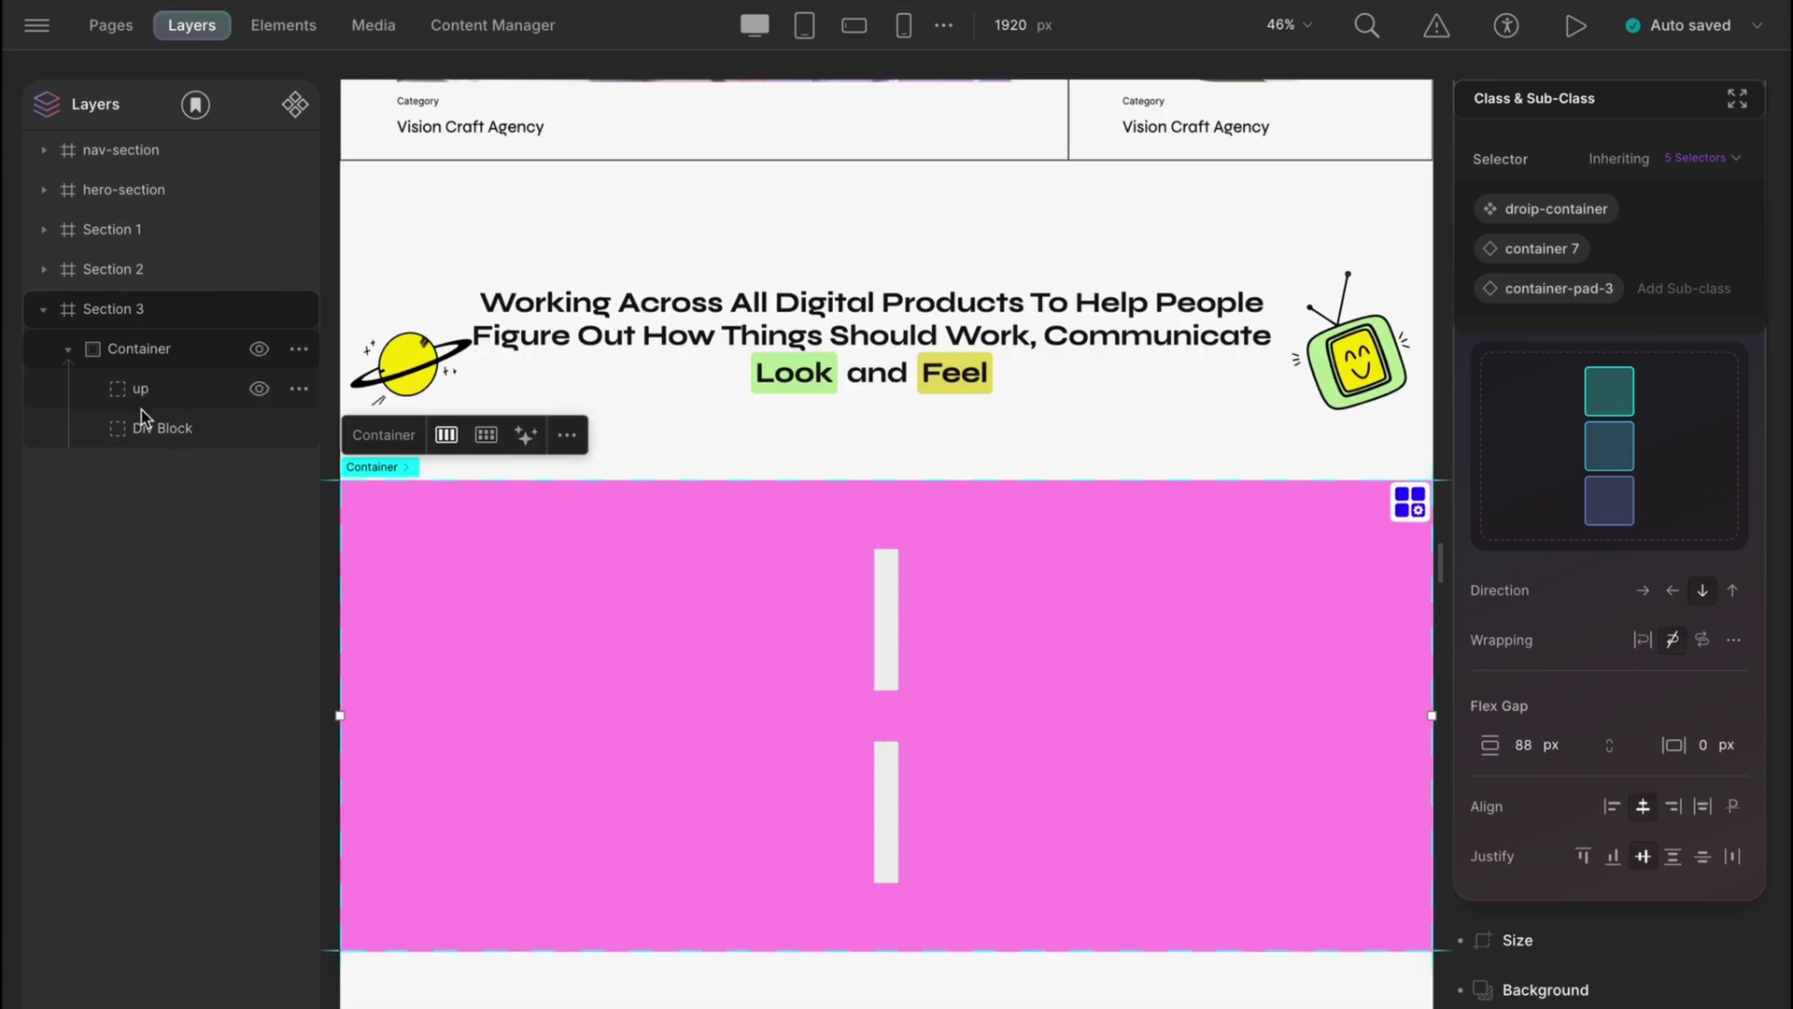
scroll(687, 319, up, 10)
Step: Paste a copied heading block into the up block and edit it to 'Making Culture Visible Design Tech'
click(686, 318)
click(221, 354)
key(ctrl+c)
click(166, 665)
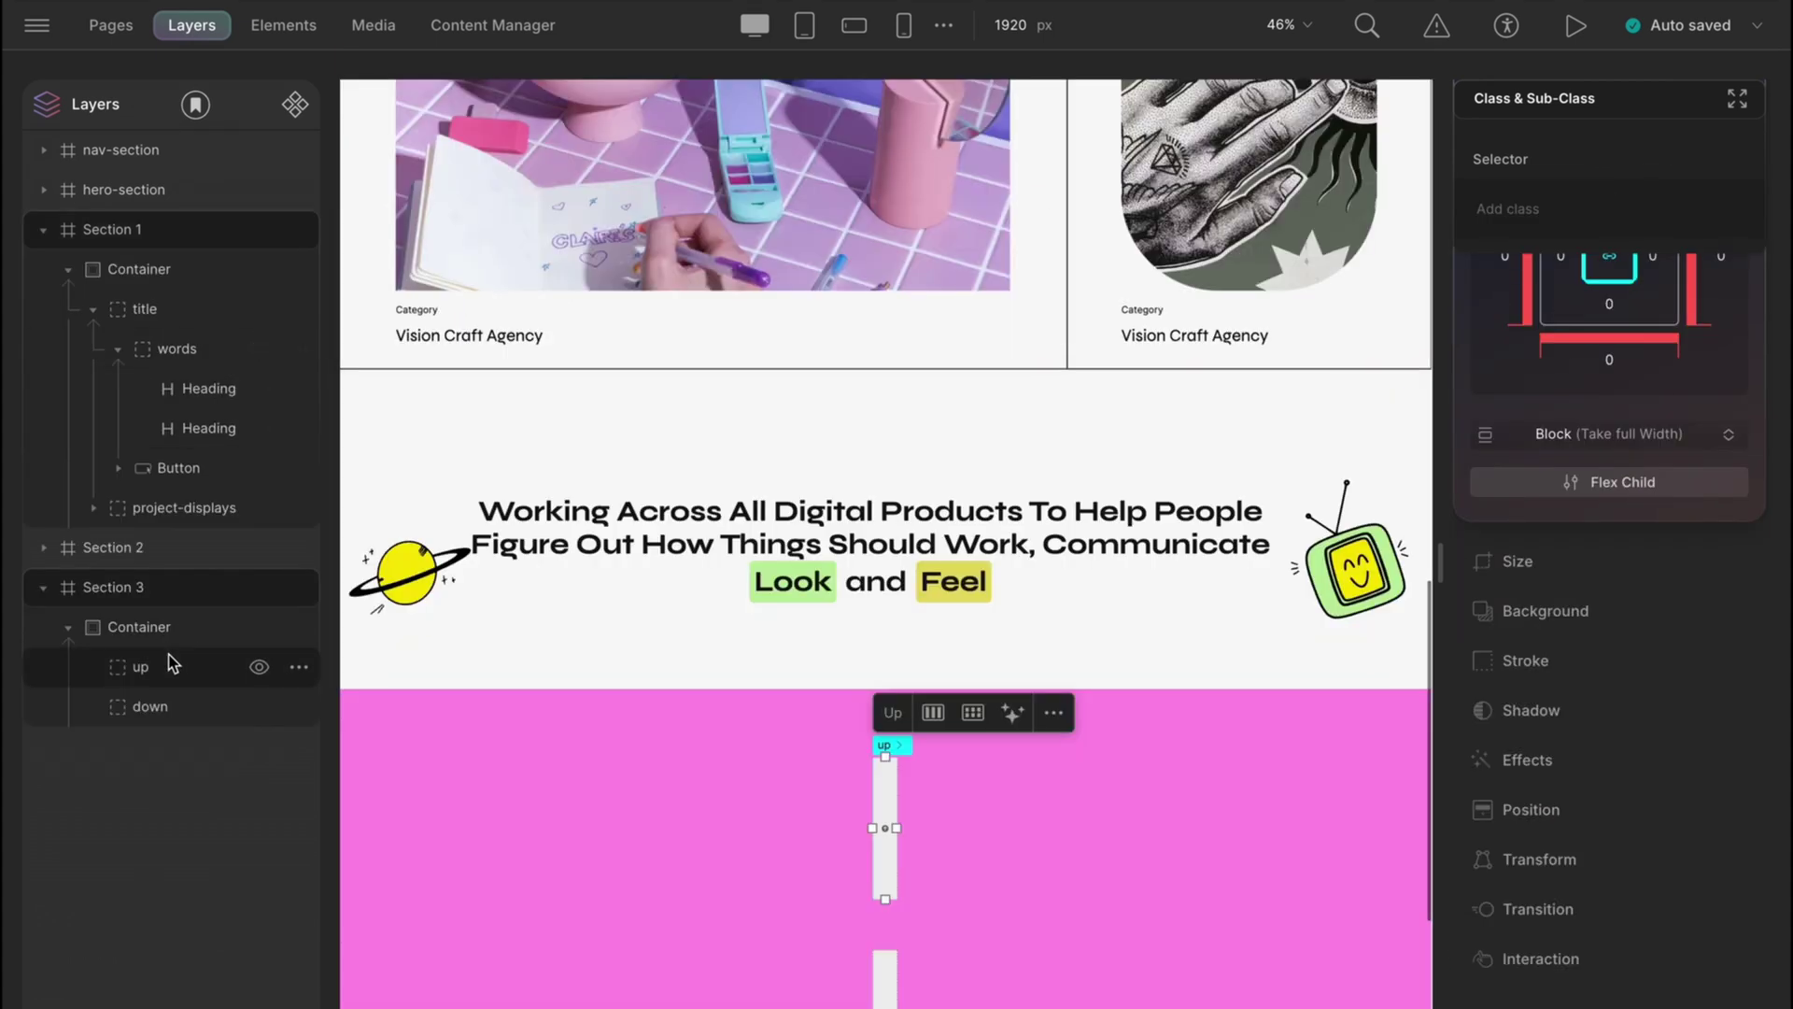
key(ctrl+v)
double_click(885, 792)
text(Making Culture)
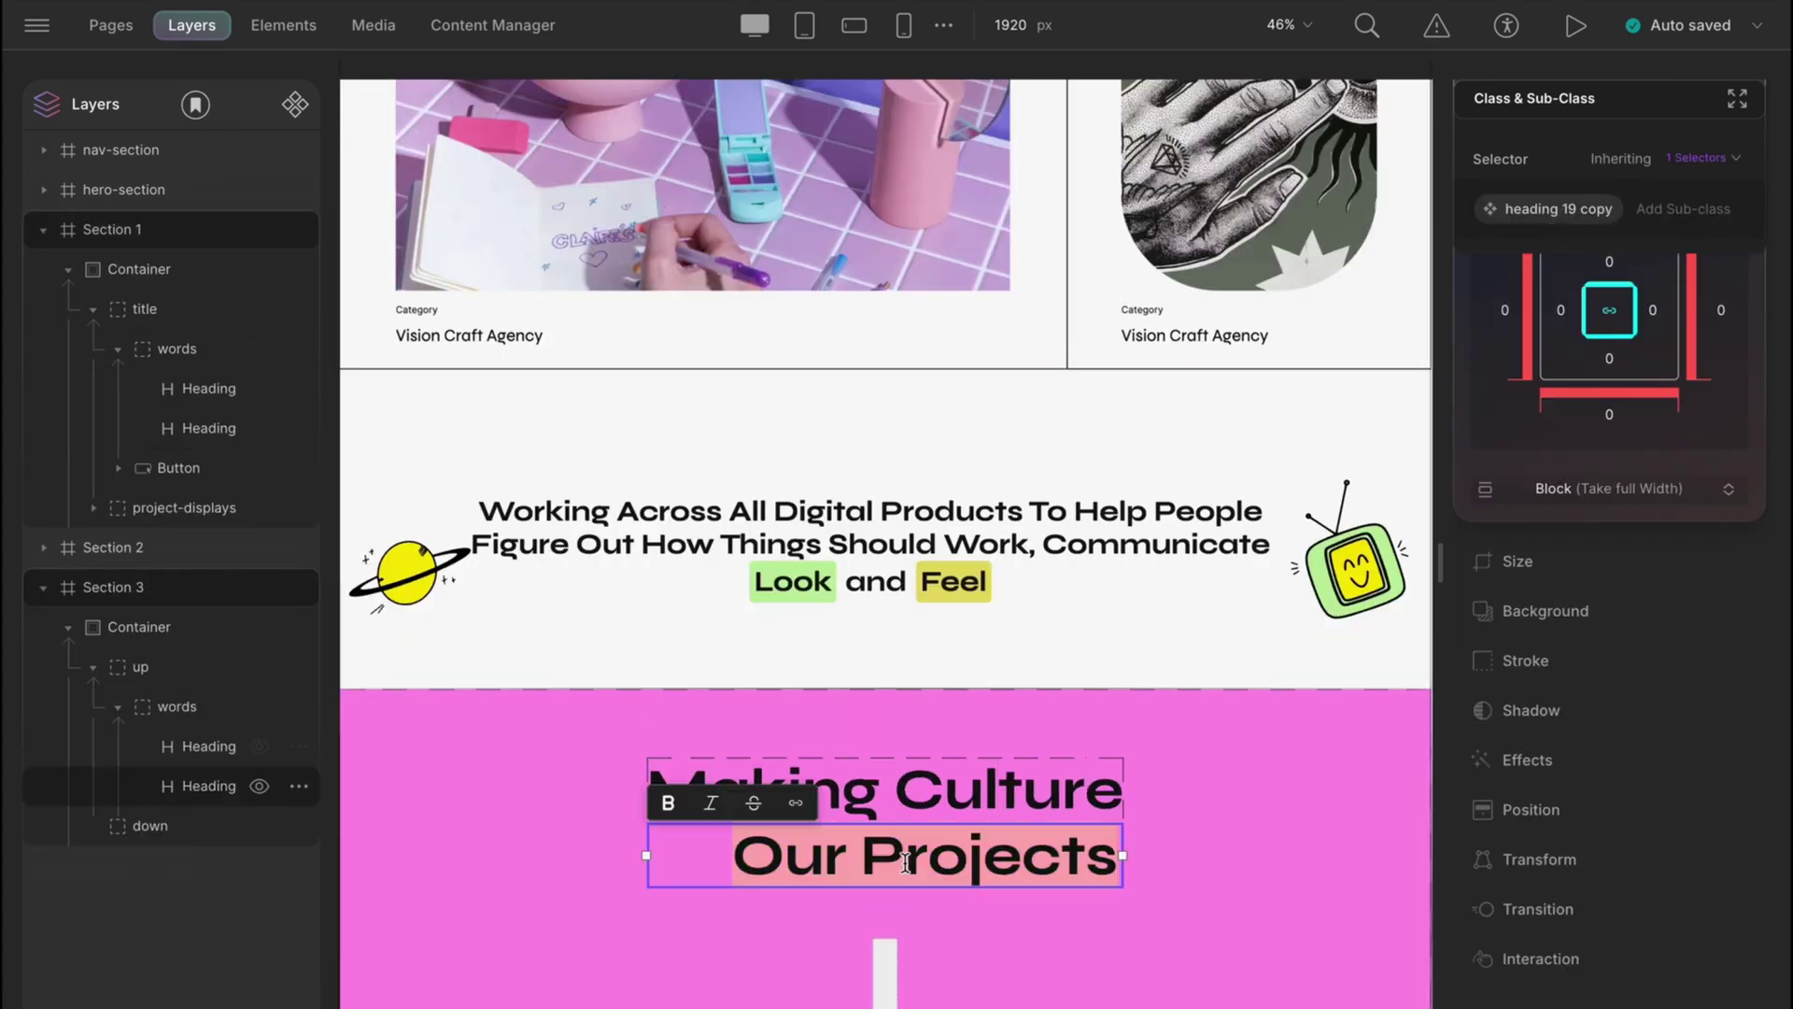
double_click(926, 855)
text(Visible Design Tech)
Step: Set the up block's display to Flex
click(166, 667)
click(1609, 429)
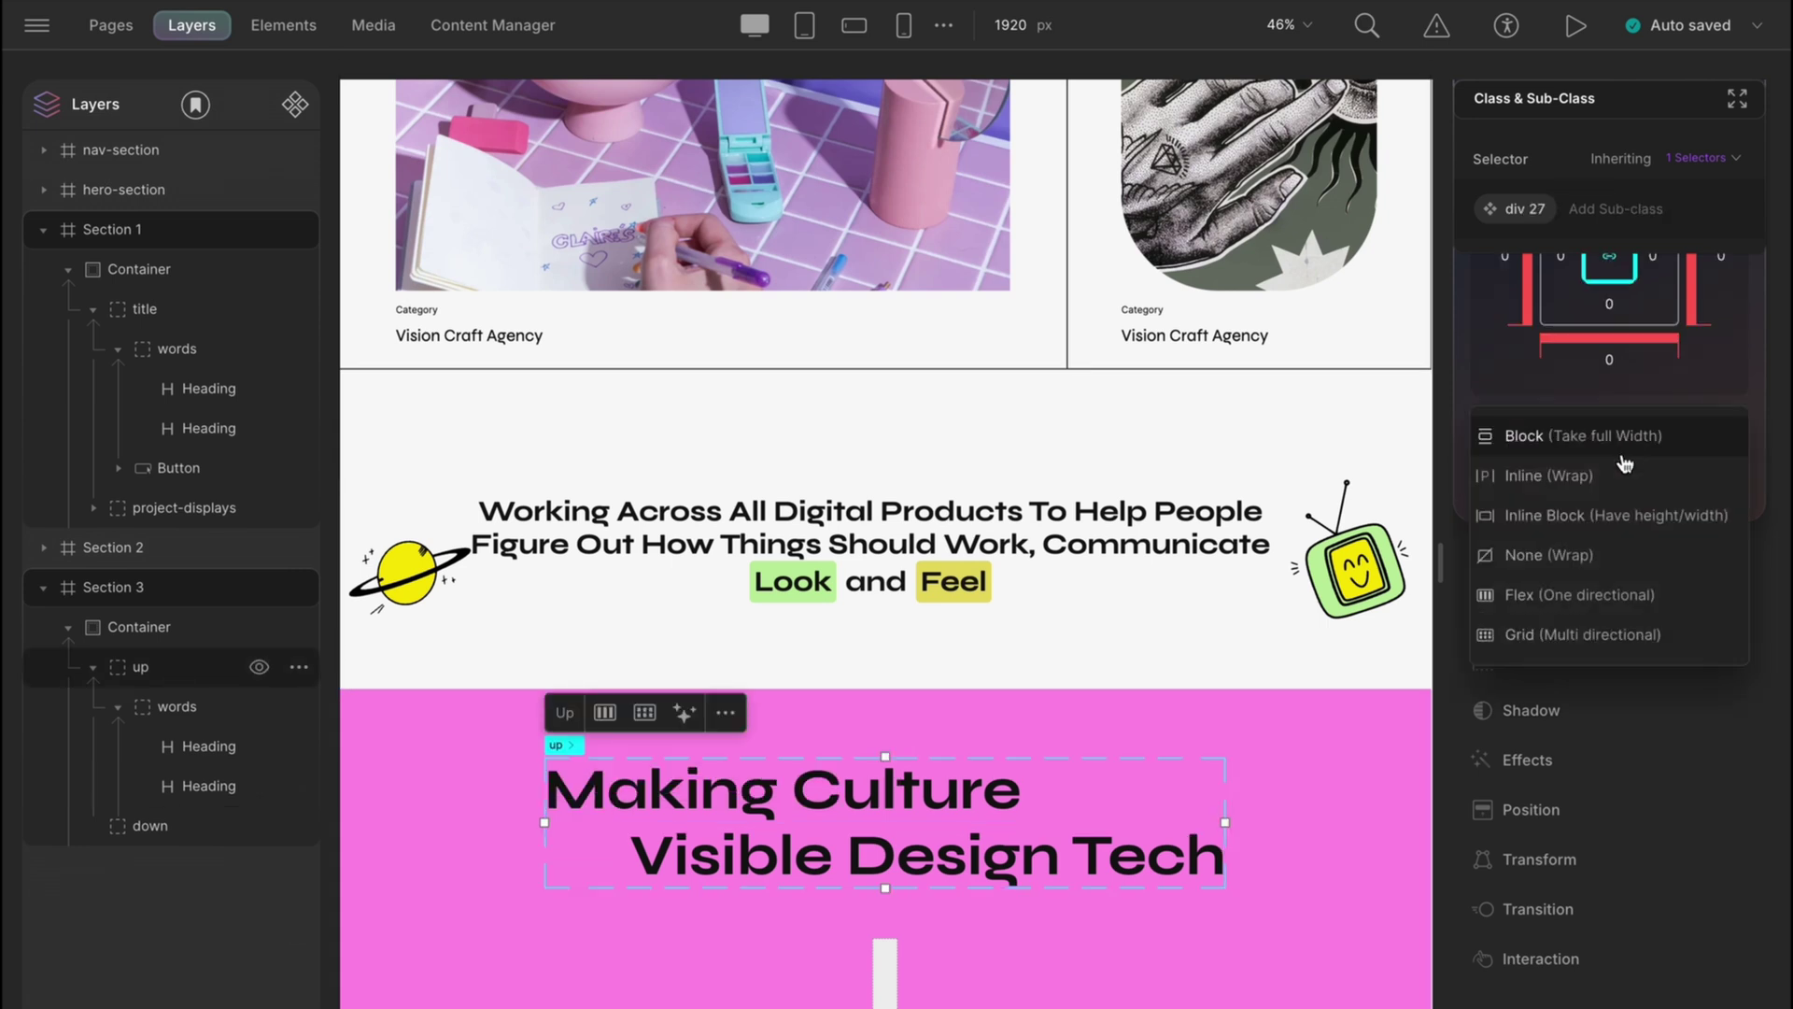
click(1557, 501)
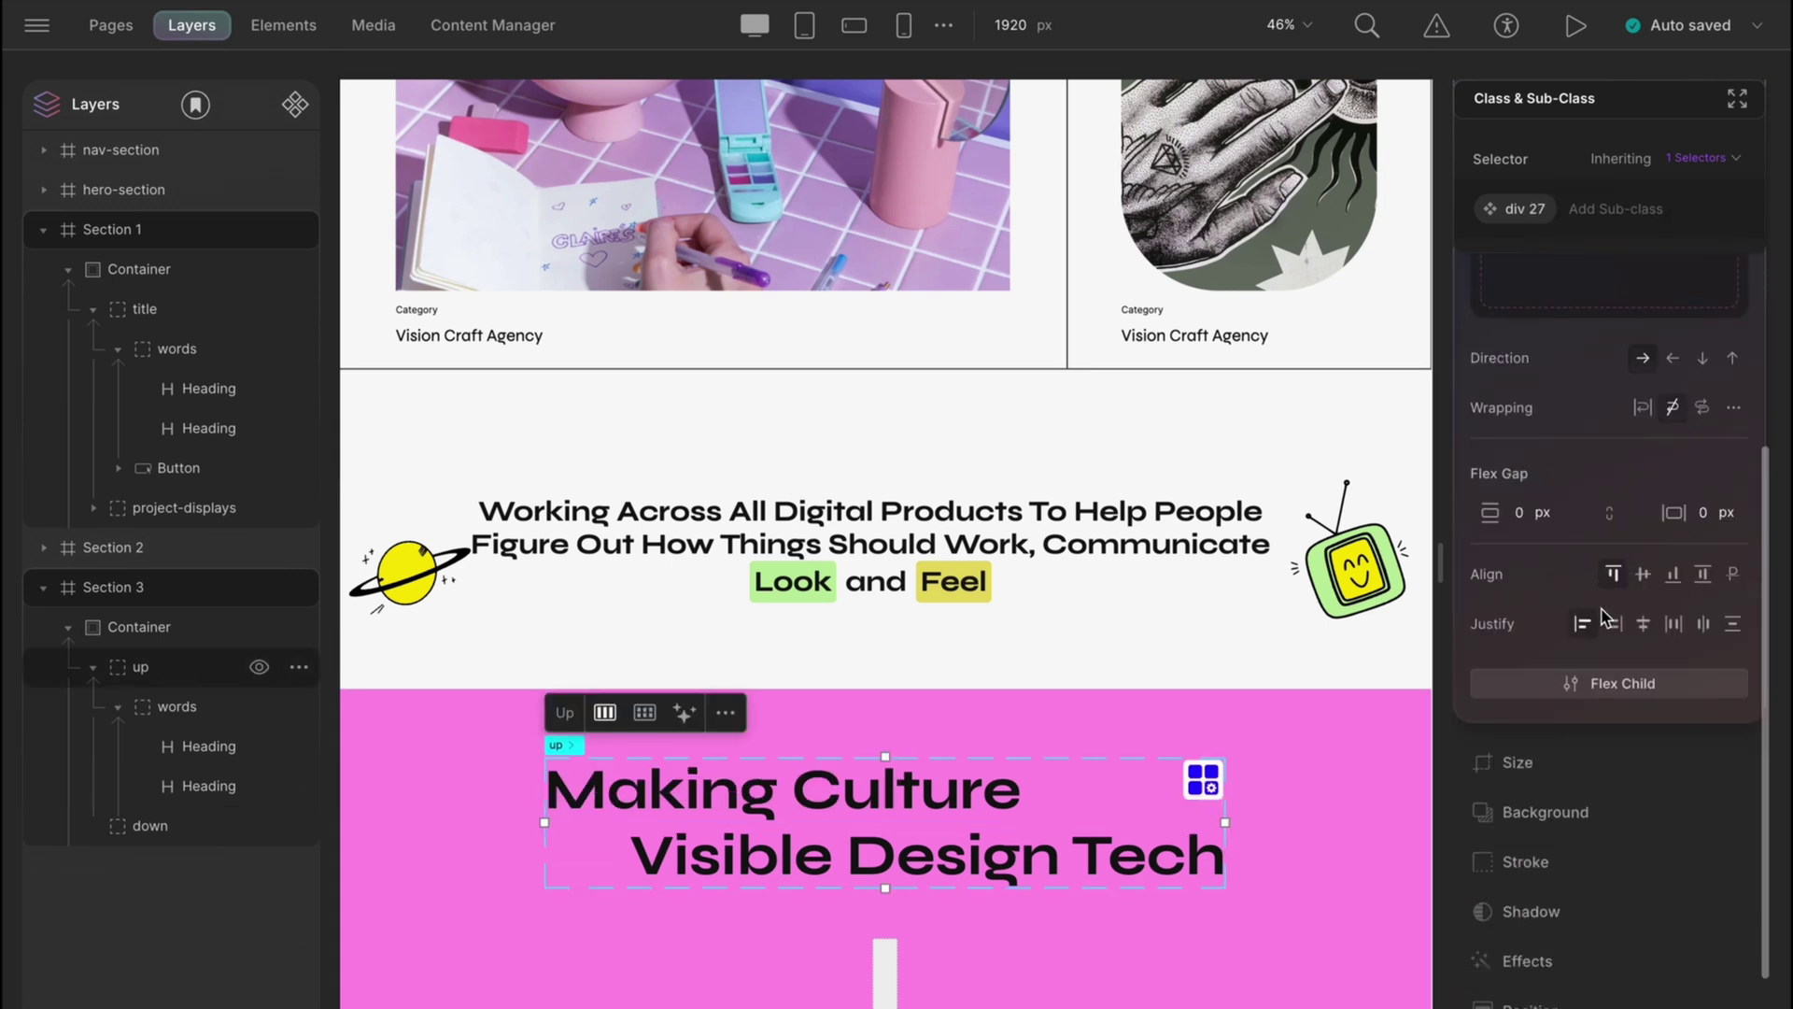
Step: Add two sibling blocks inside the down block and name them left and right
click(176, 830)
click(283, 24)
click(194, 588)
drag(210, 507, 197, 455)
double_click(164, 468)
text(left)
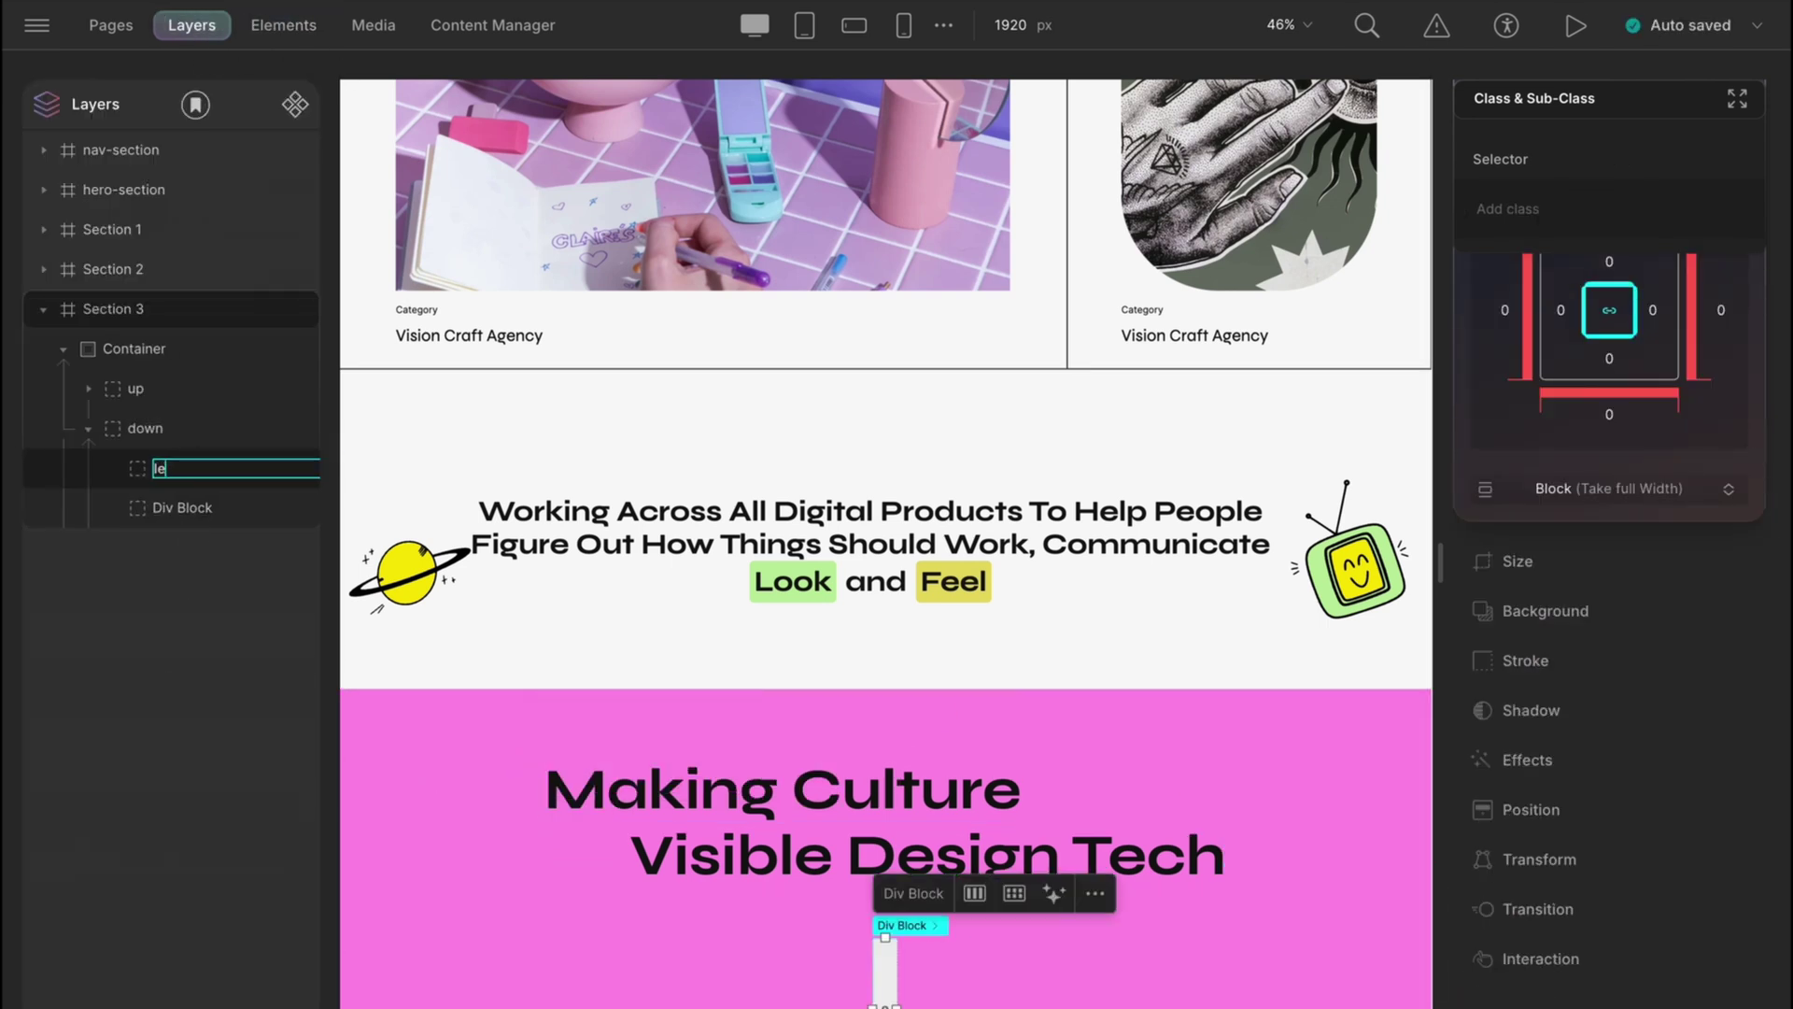
double_click(173, 507)
Step: Make the down block a flex layout centred vertically and horizontally
click(167, 437)
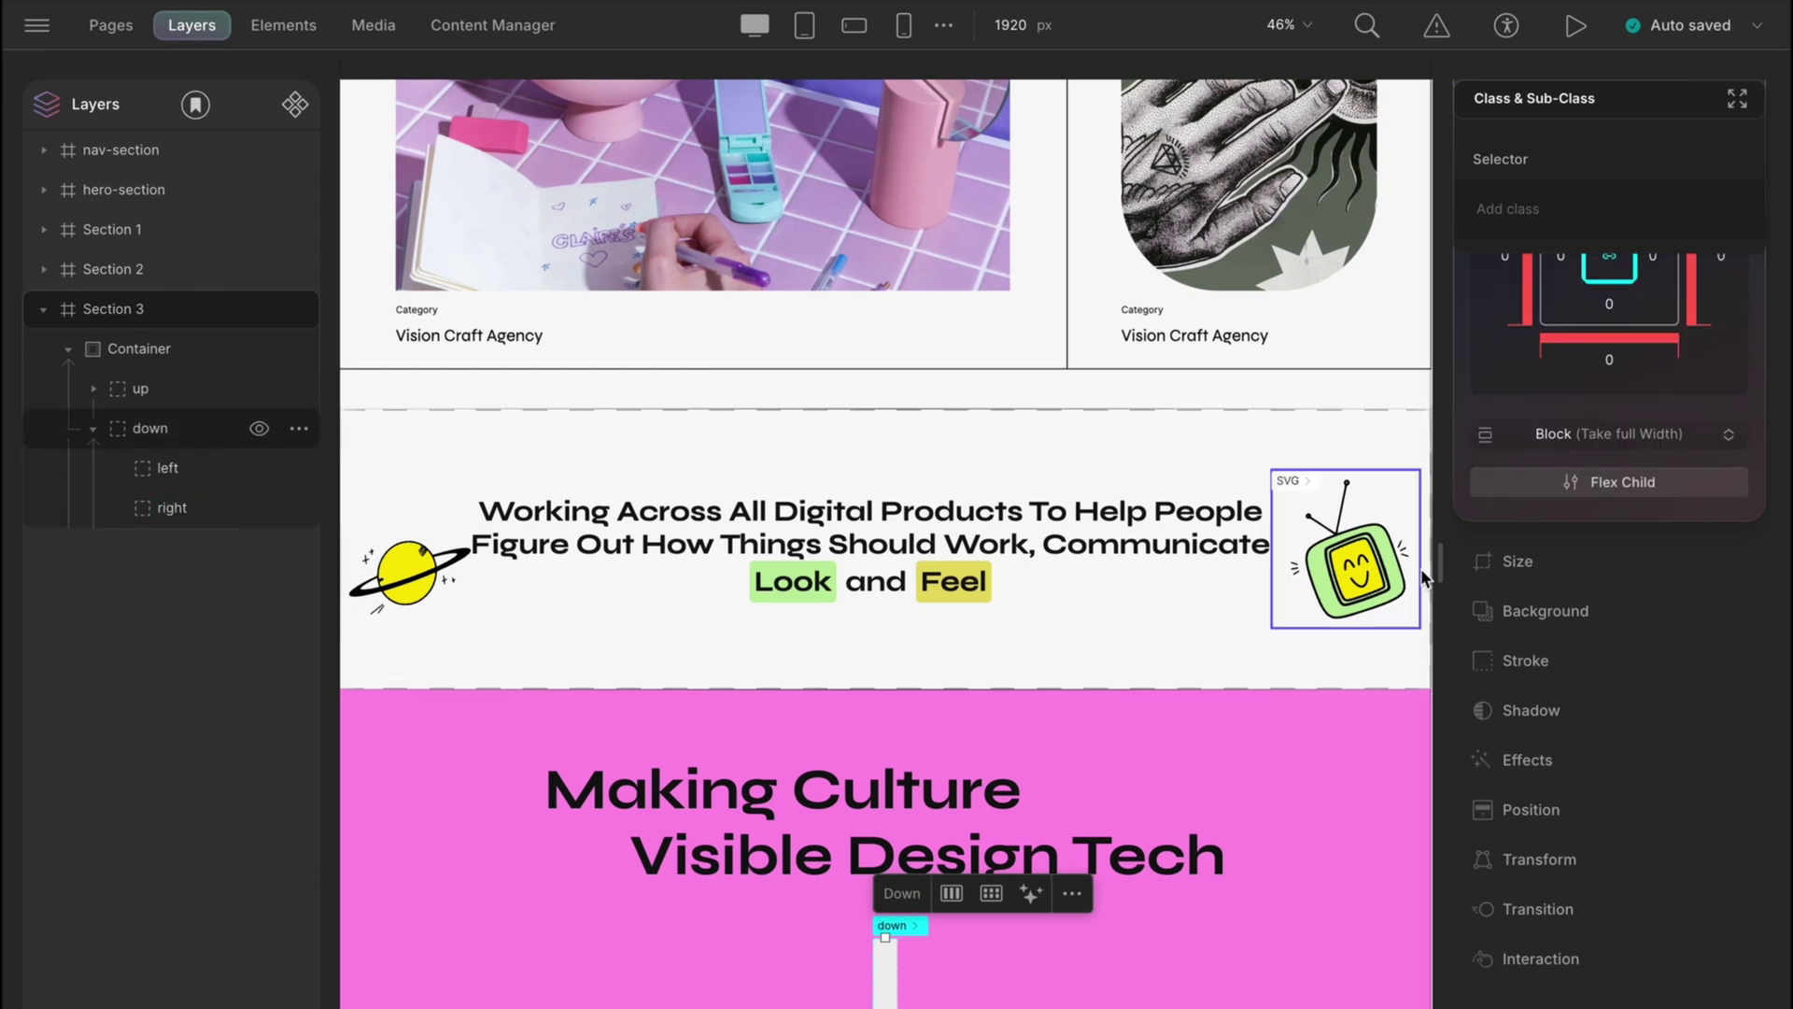
click(1609, 369)
click(1604, 604)
click(1643, 702)
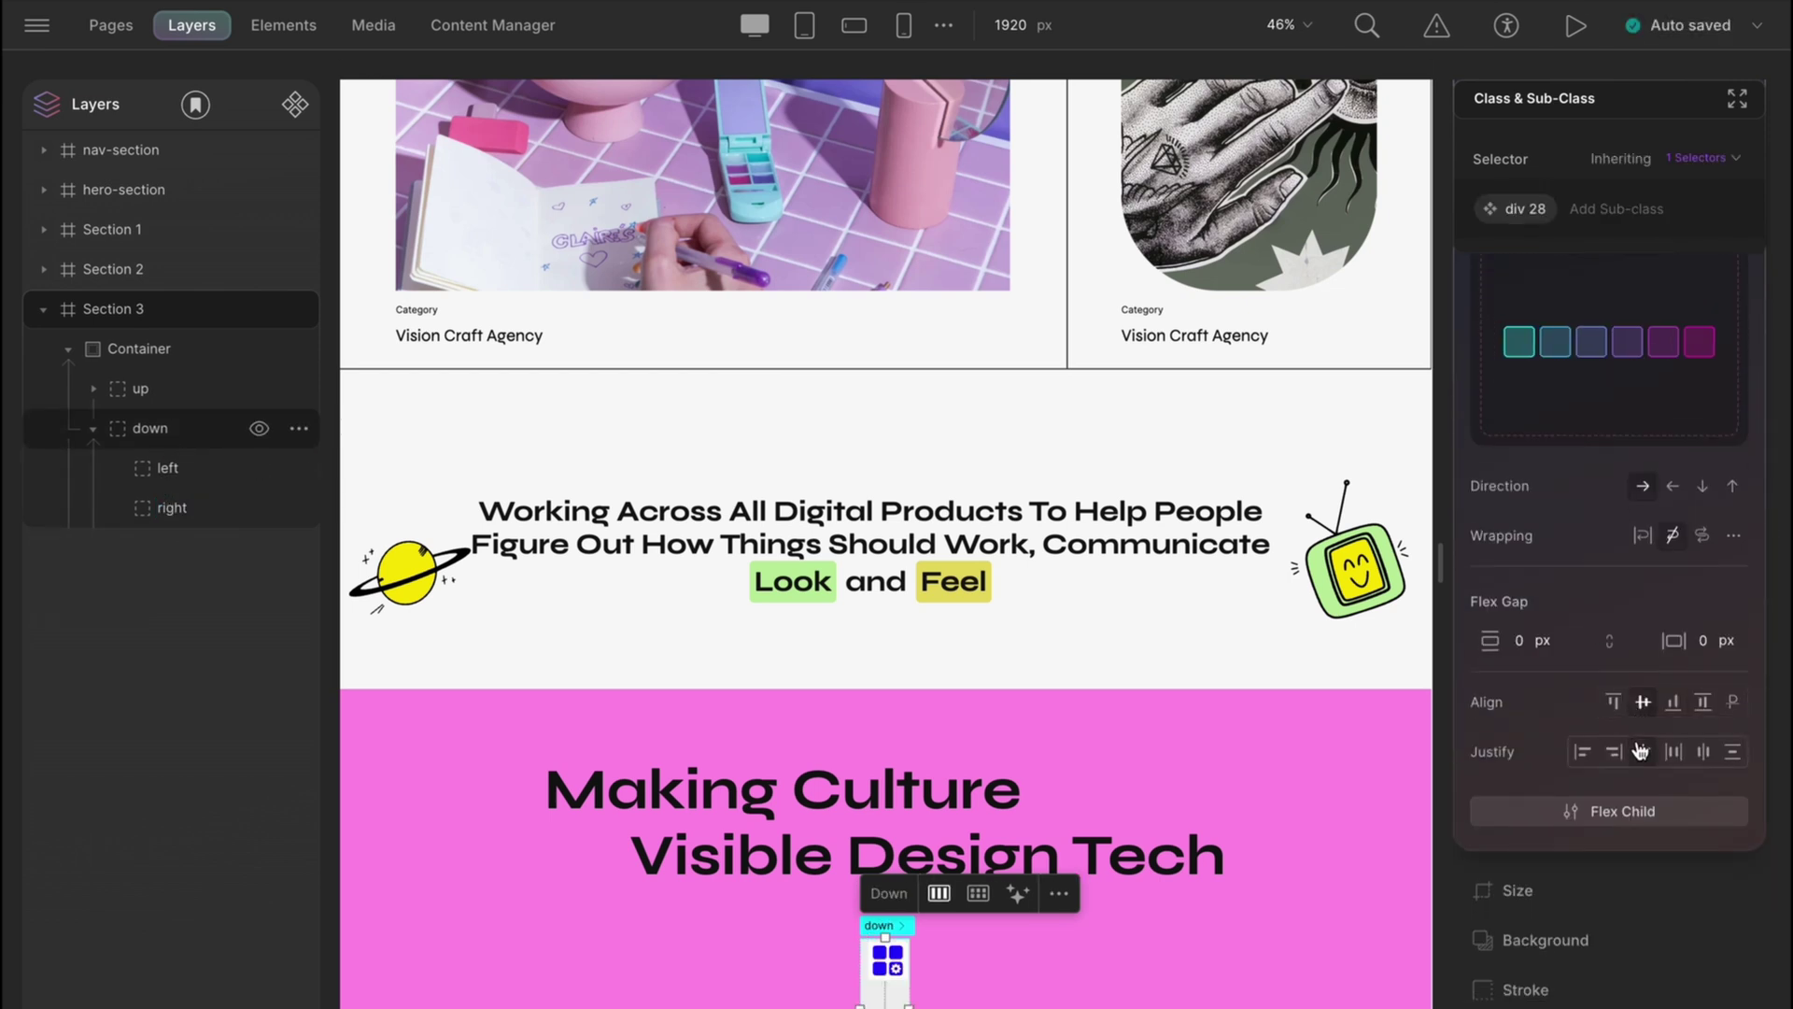
click(1642, 751)
scroll(1293, 845, down, 3)
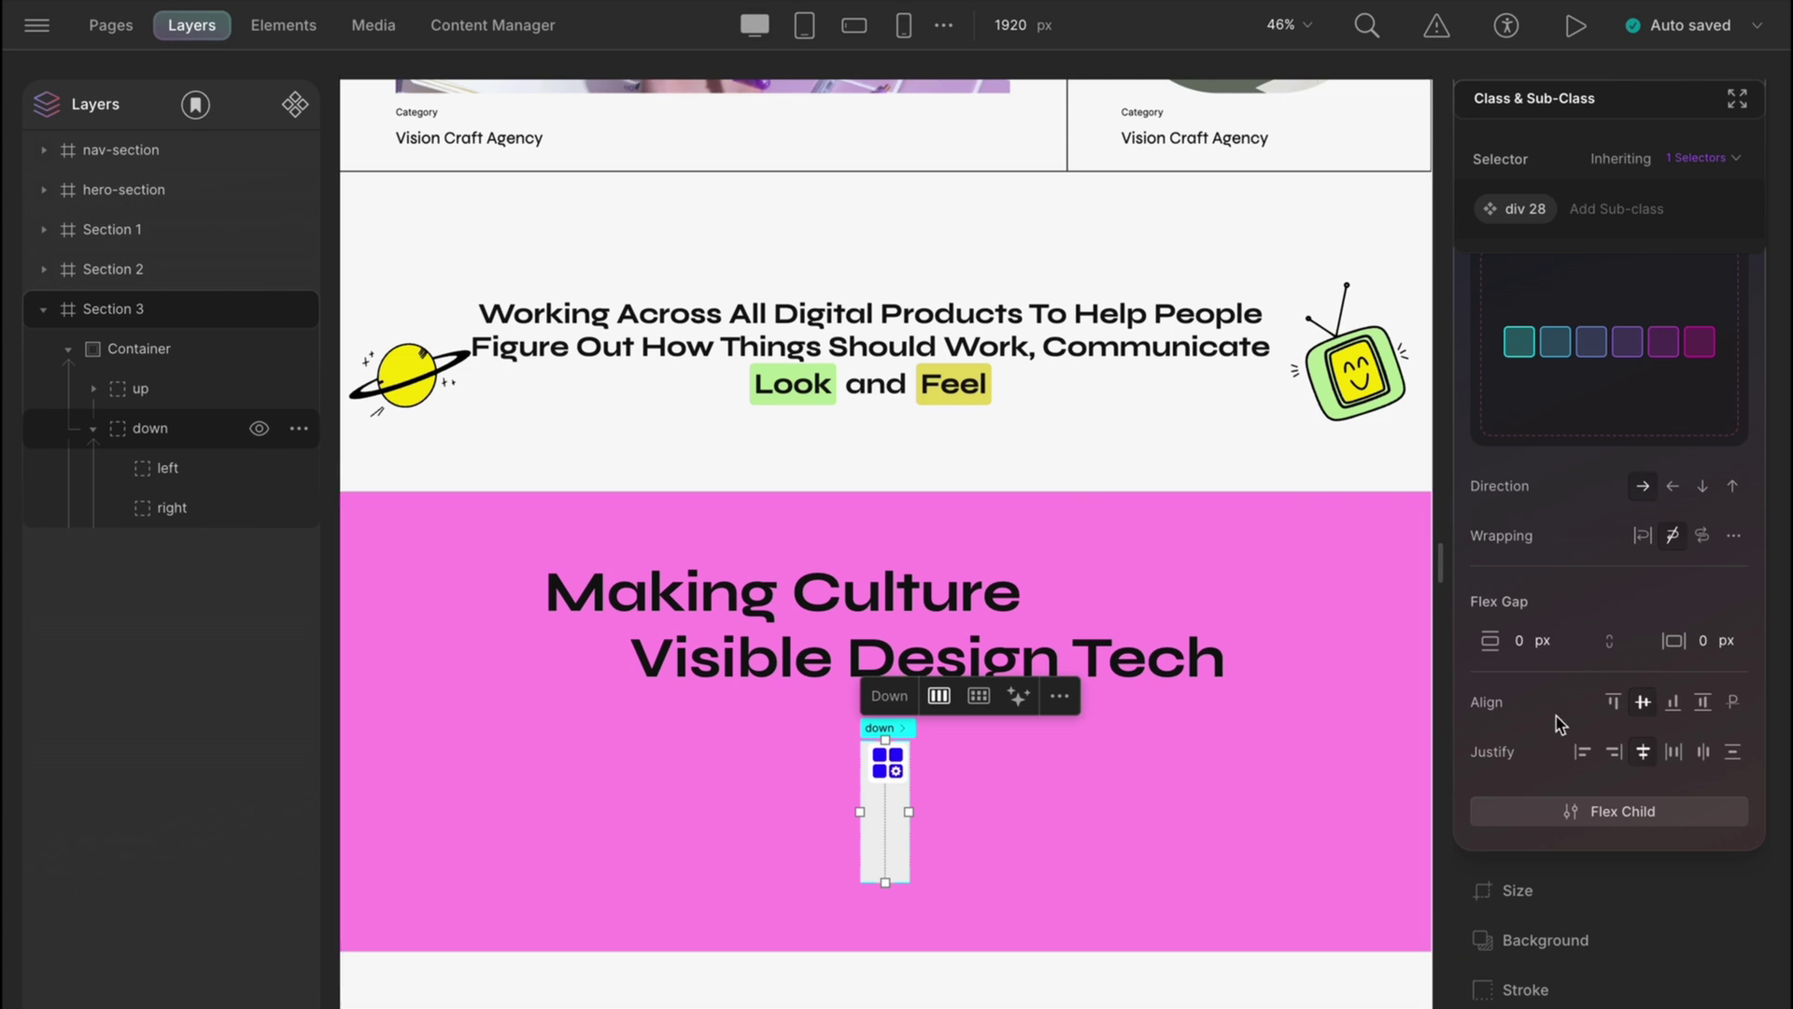
text(100)
Step: Insert the hand-and-eye illustration as an image in the right block
click(215, 521)
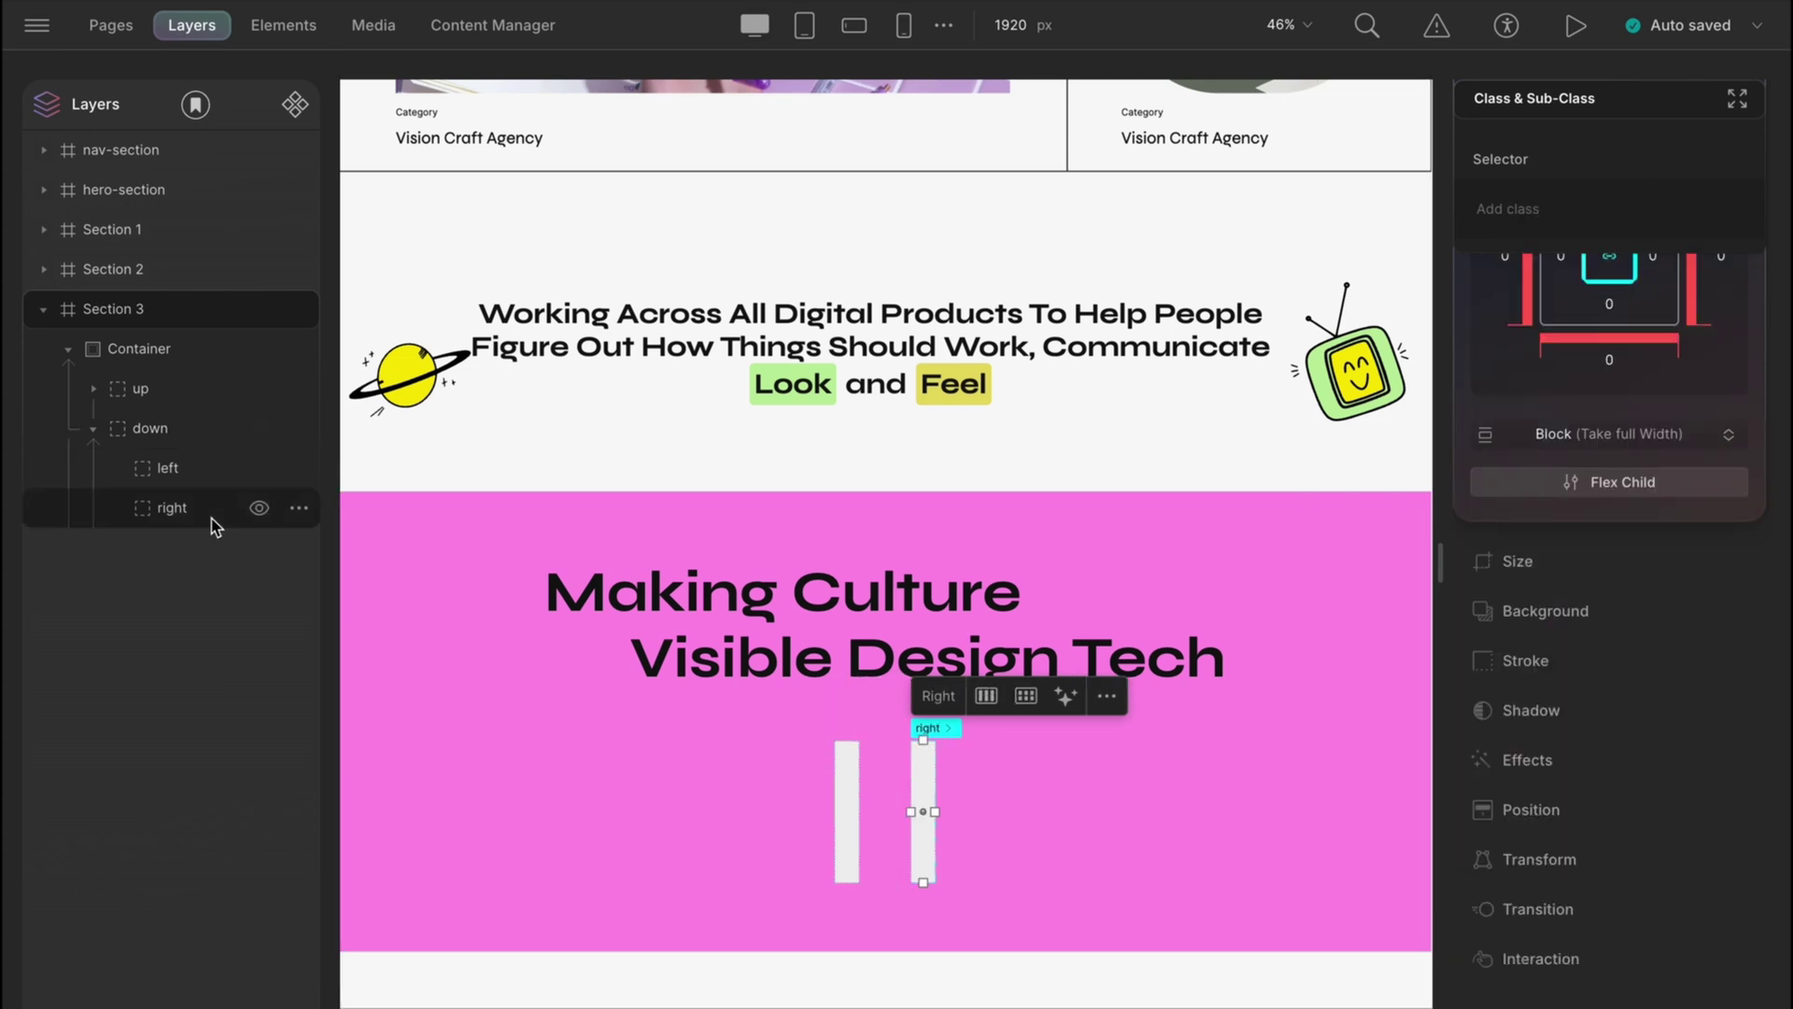
click(283, 24)
click(74, 936)
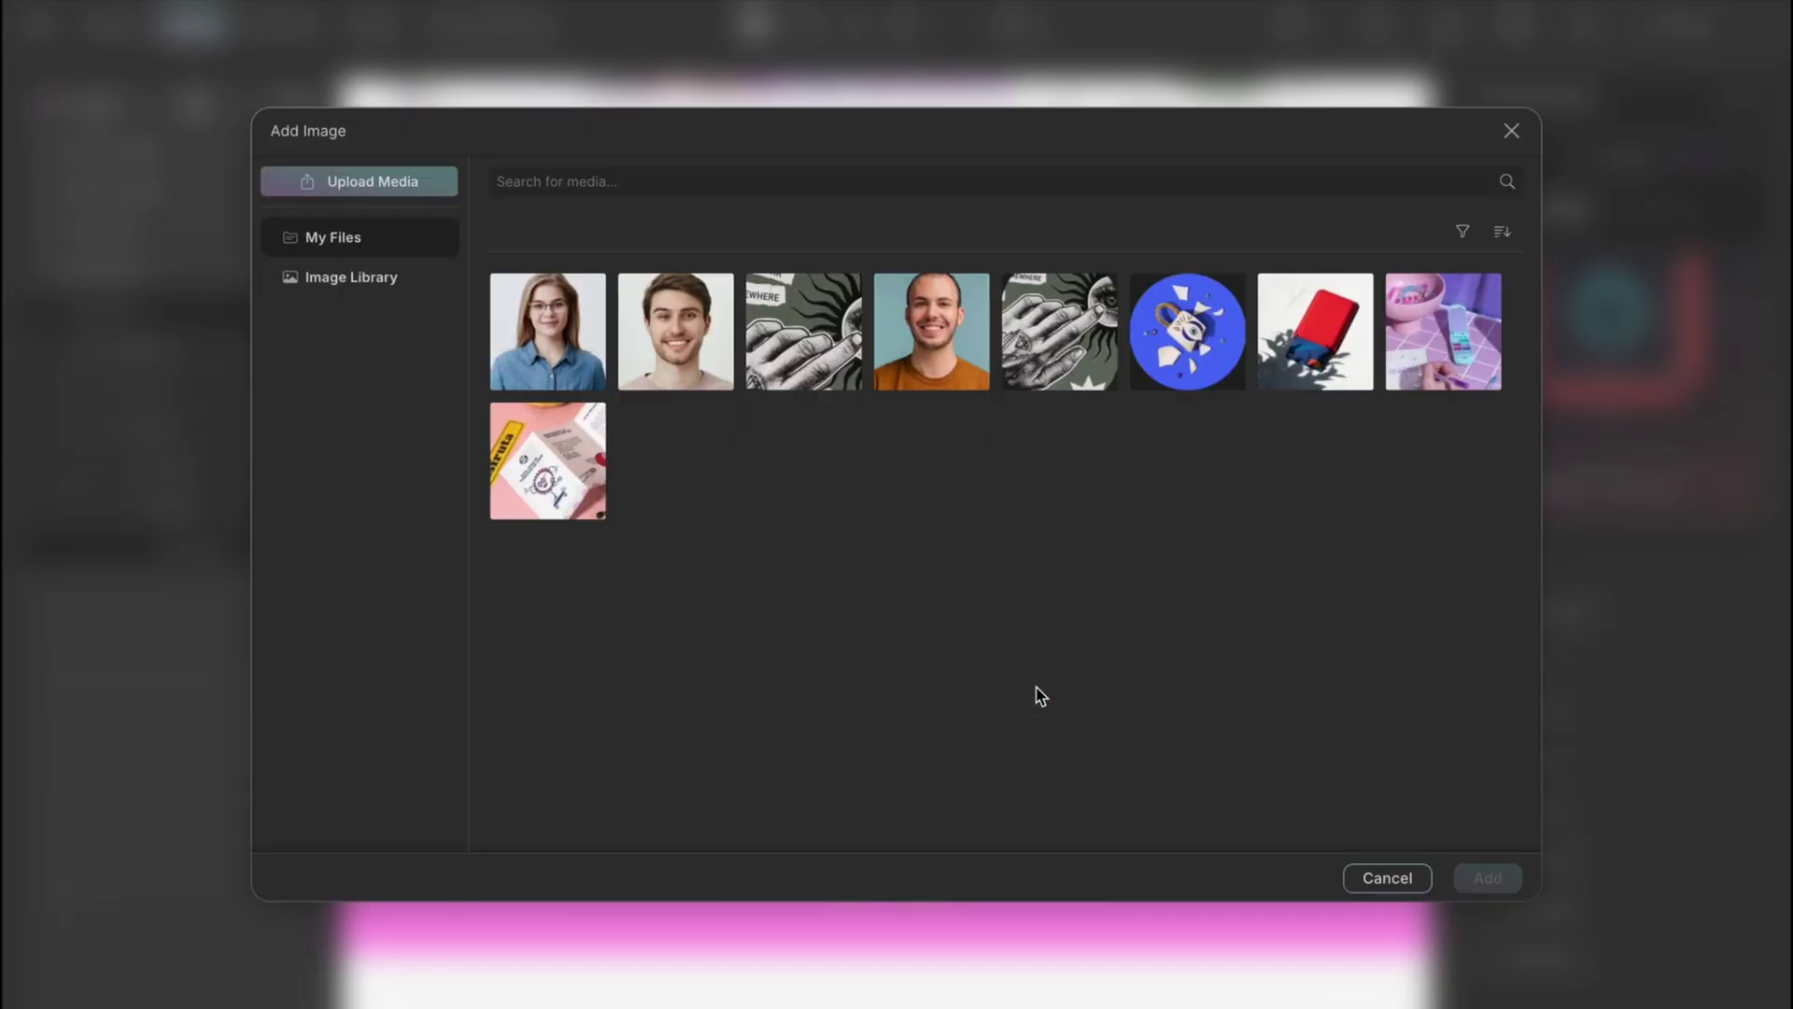
click(803, 331)
click(1488, 877)
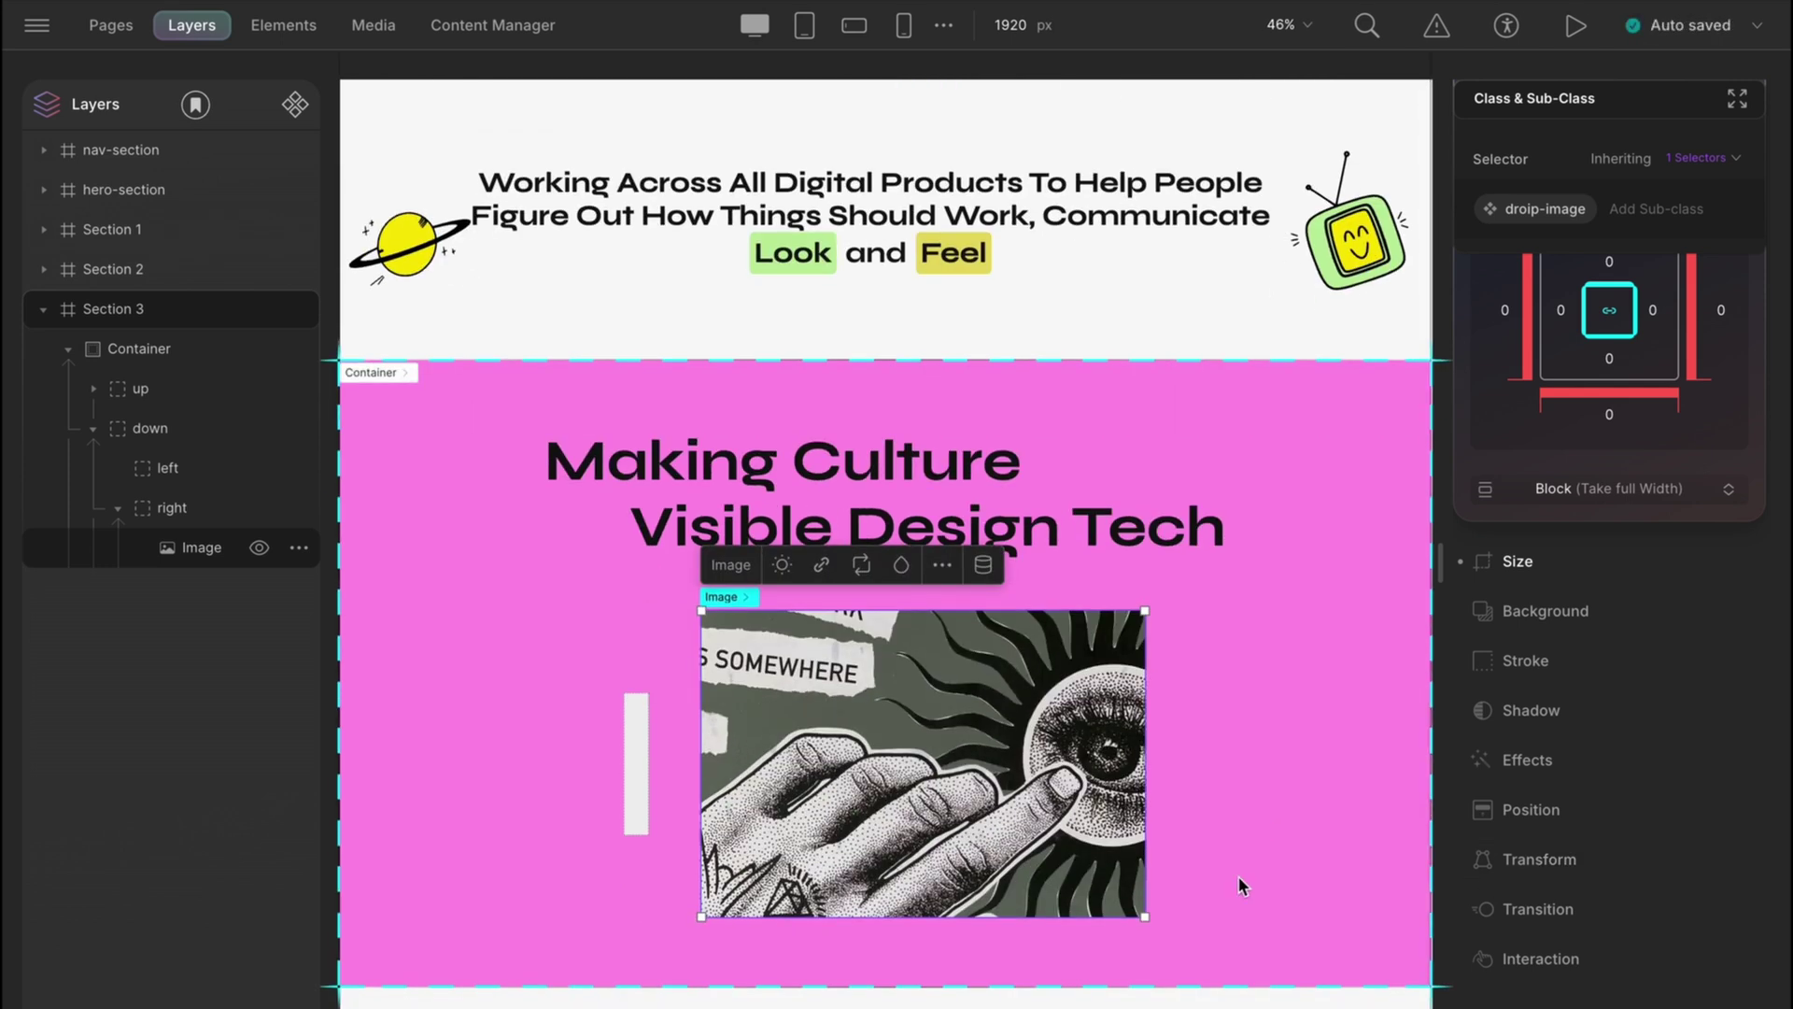
Step: Make the left block a grid with a 100 px gap
click(165, 470)
click(1609, 432)
click(1567, 644)
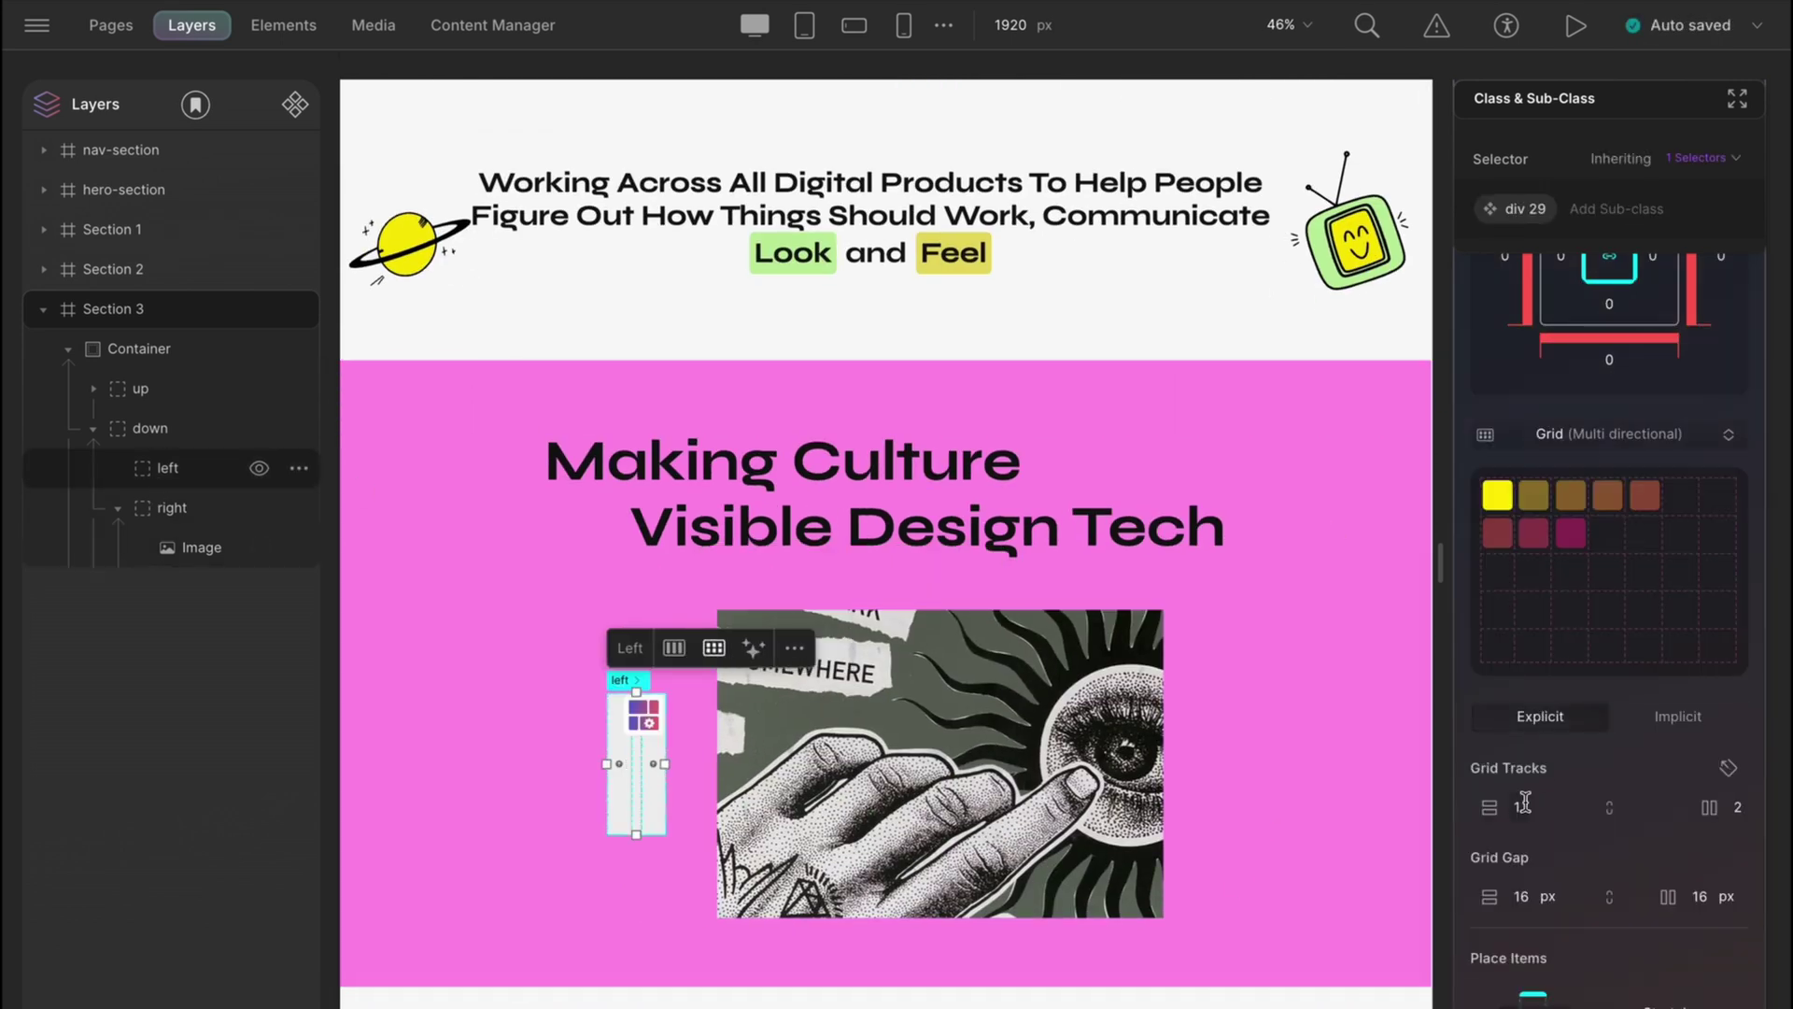
text(2)
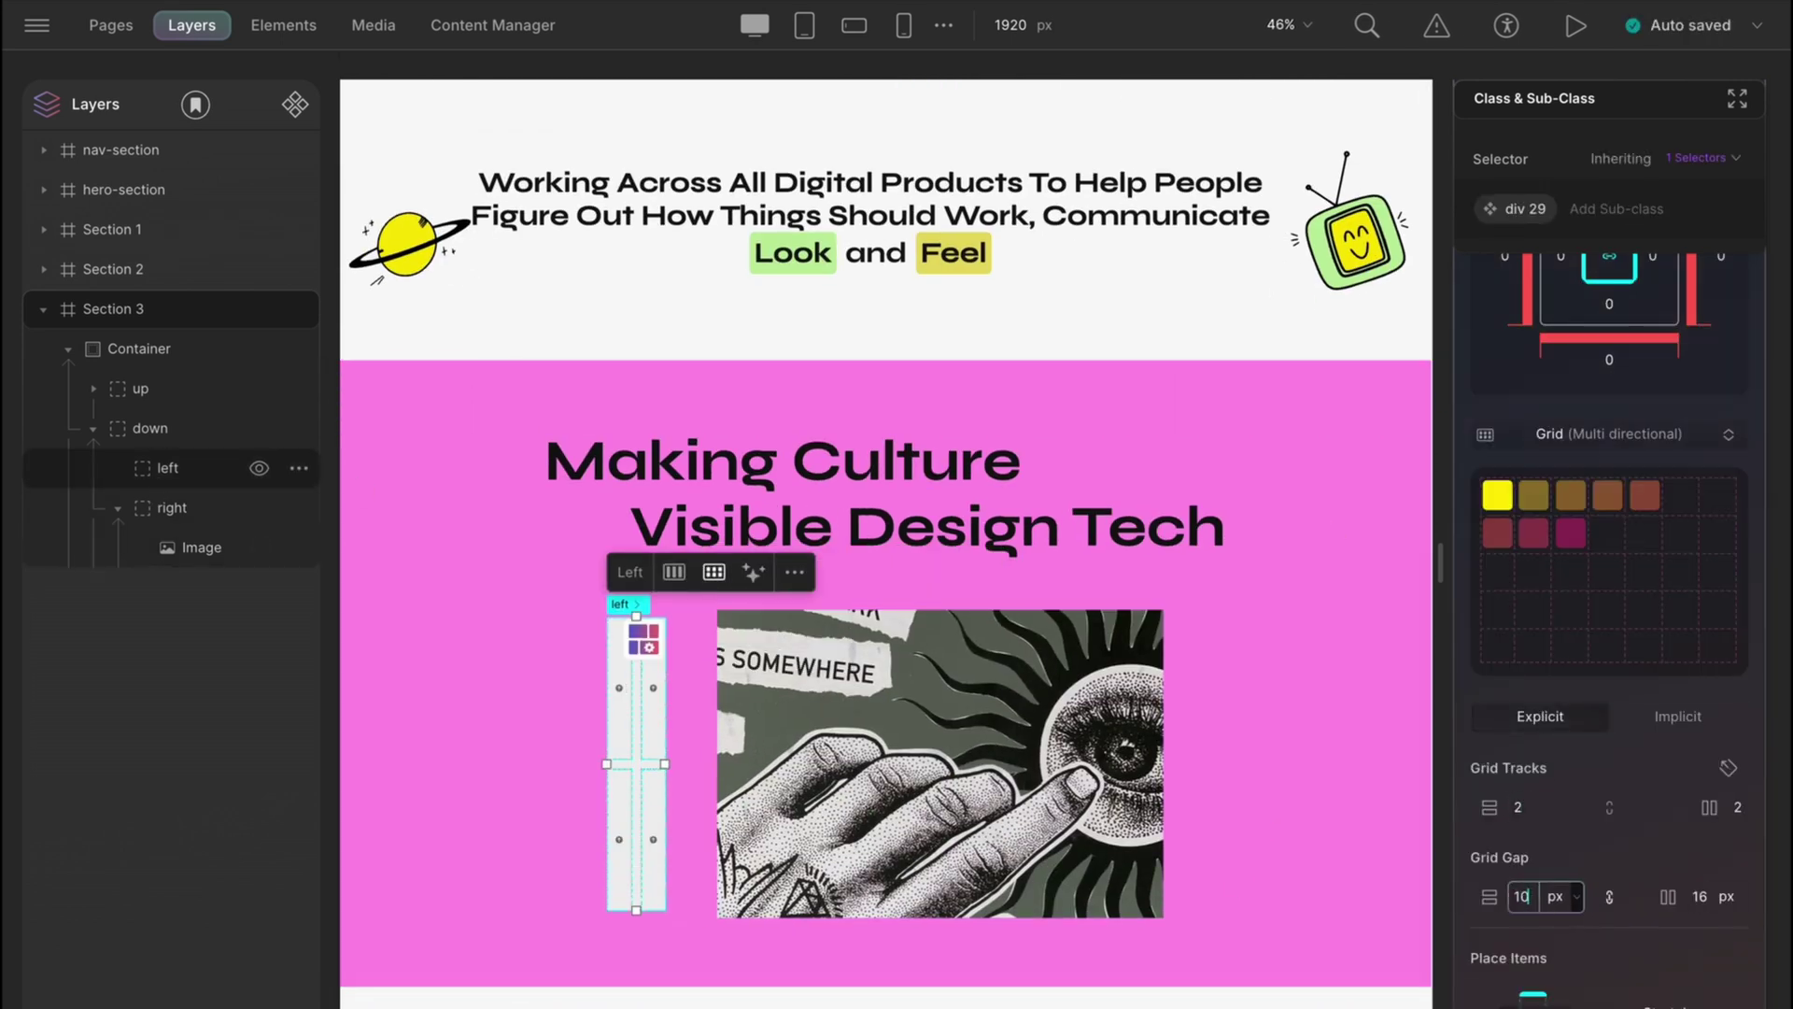
text(0)
key(Return)
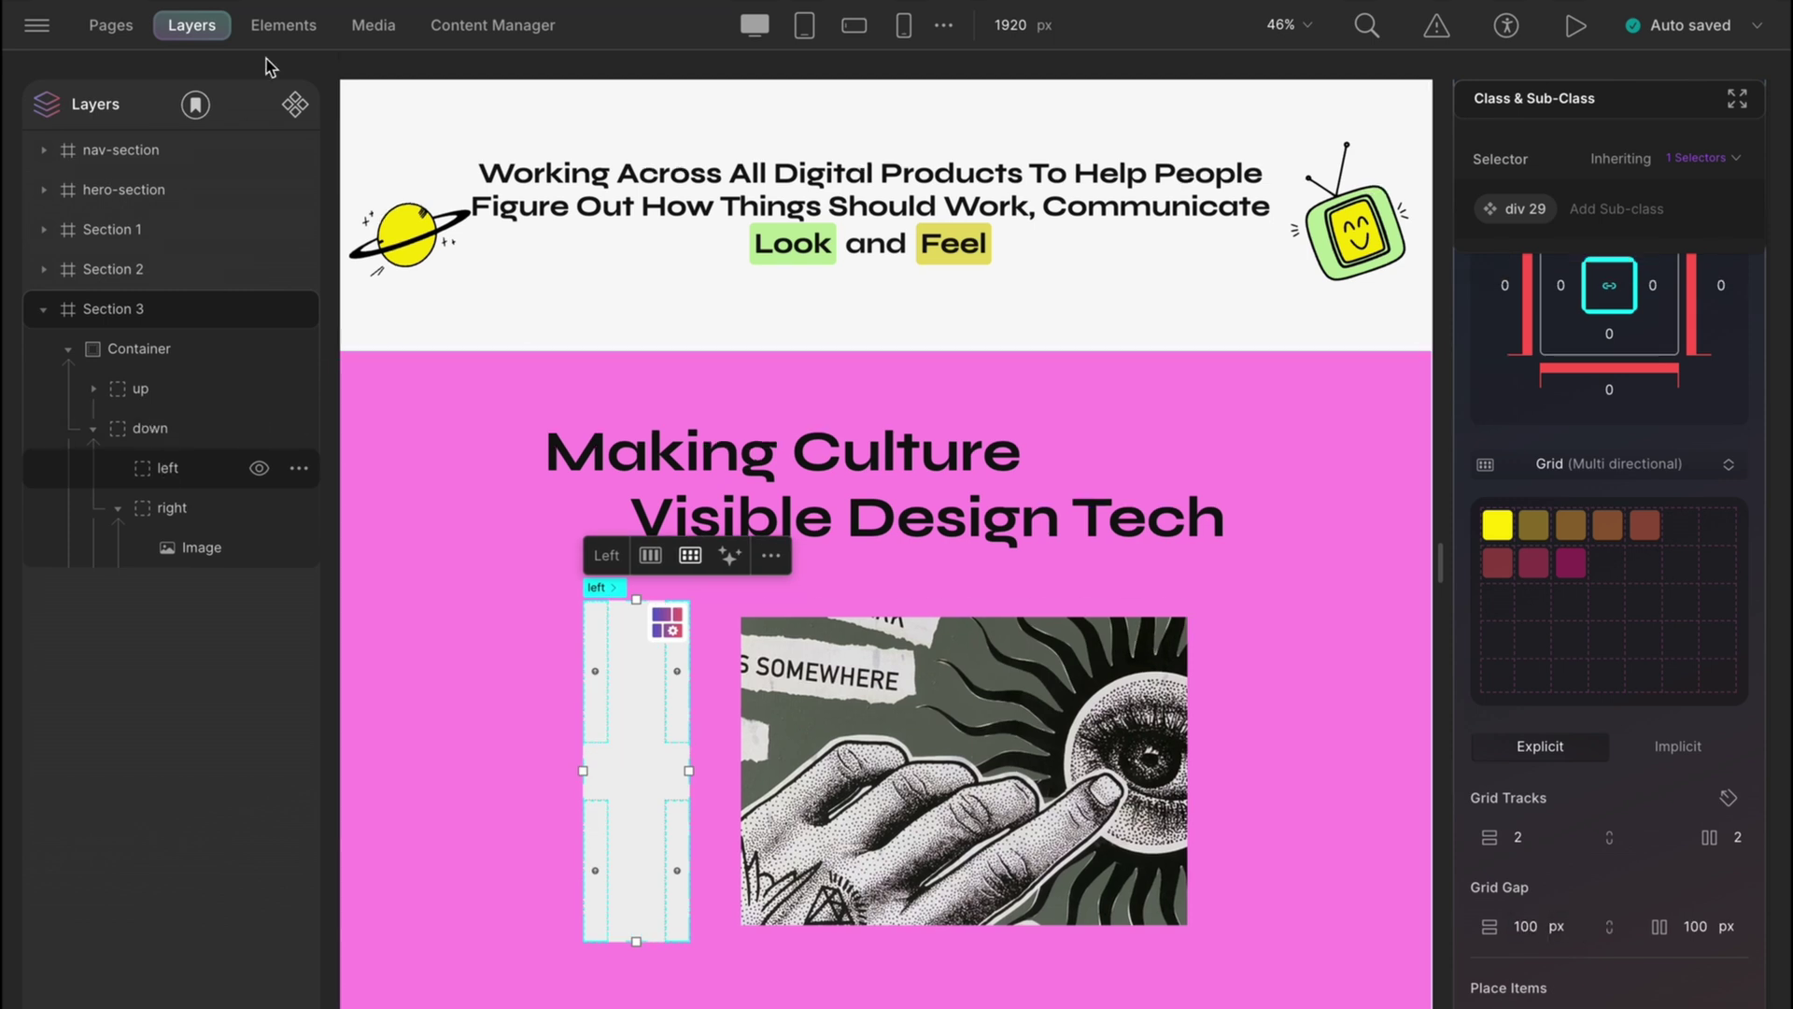
Step: Add a heading and paragraph card in left, with the heading in Syne Semi Bold
click(278, 31)
click(253, 236)
click(75, 568)
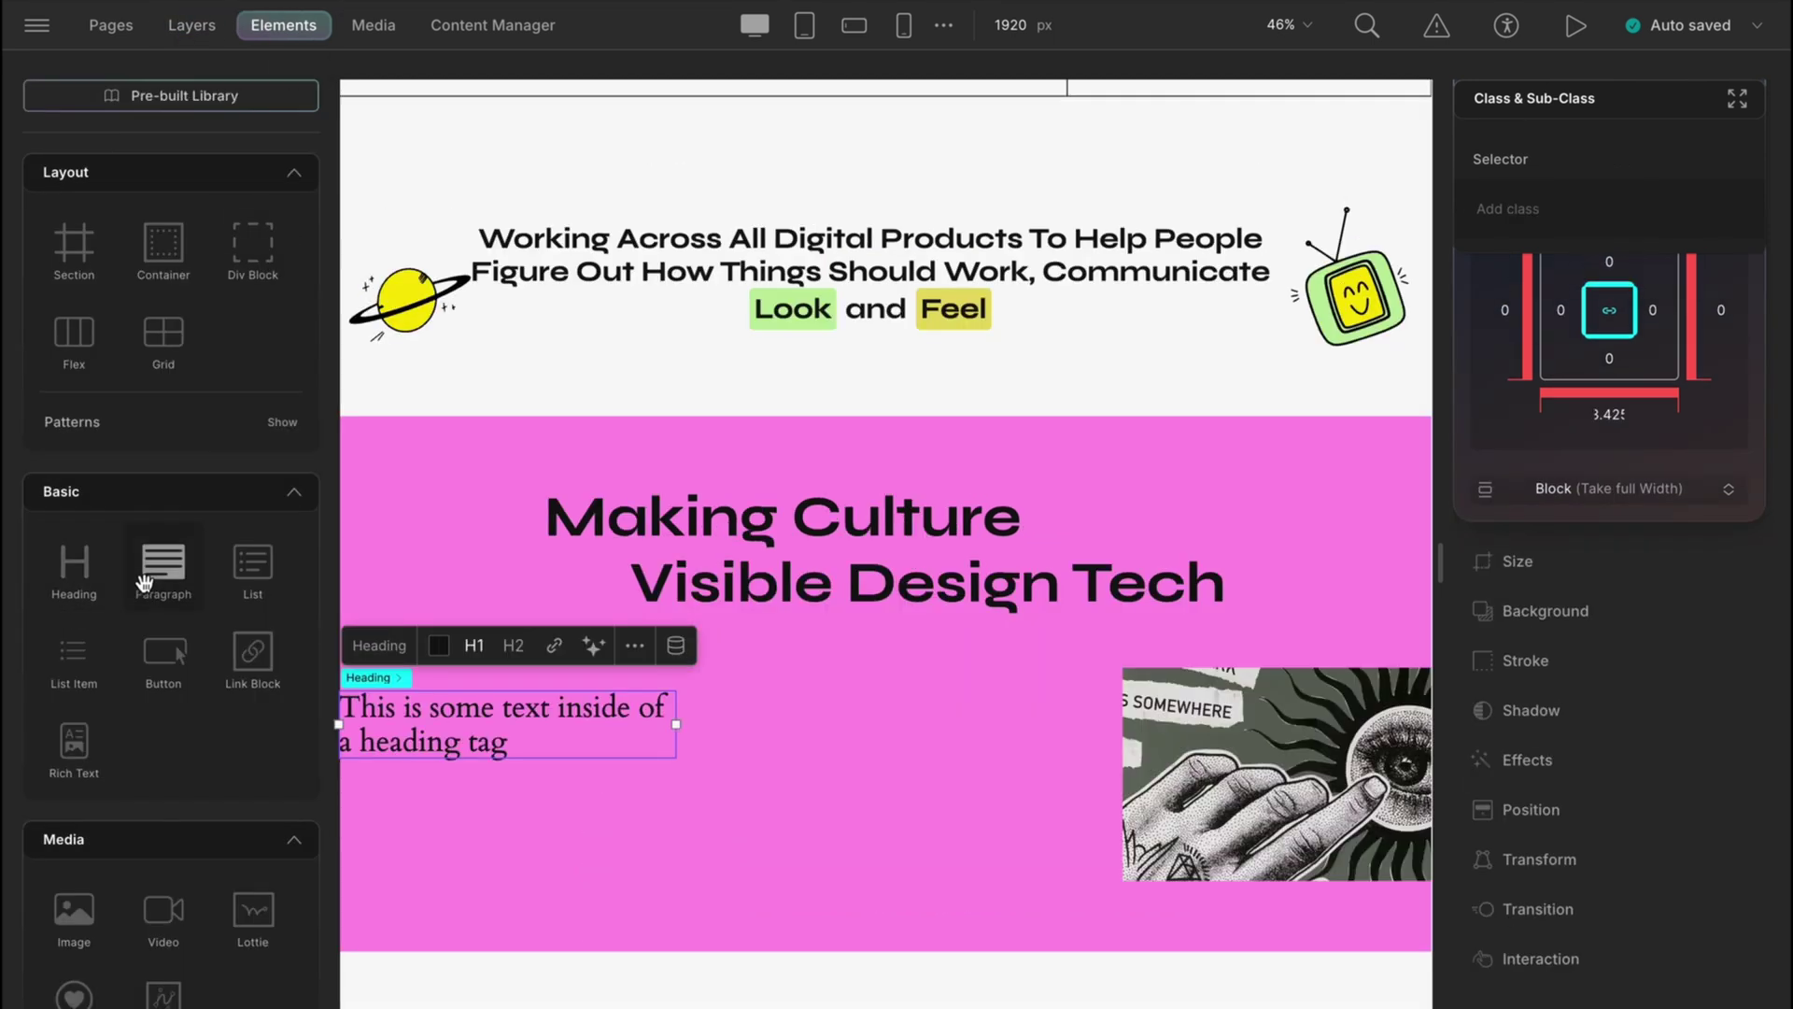
click(163, 568)
click(391, 702)
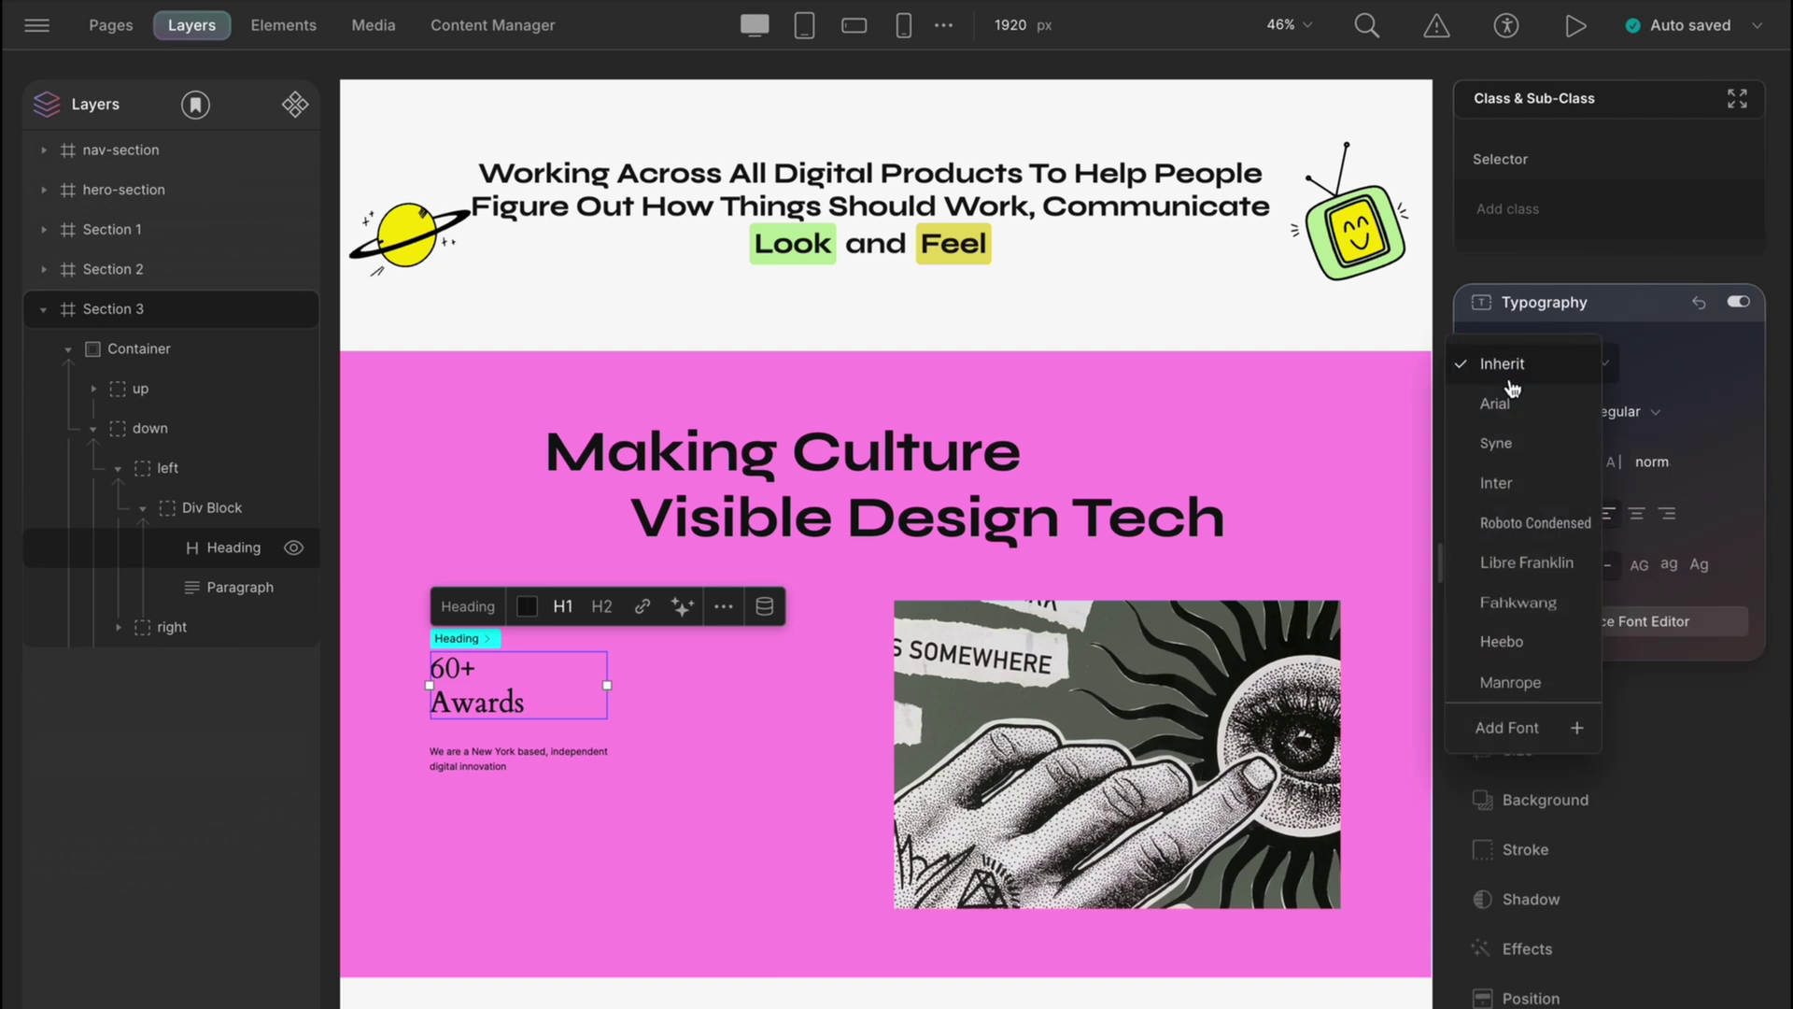
click(1514, 389)
click(1625, 411)
click(1644, 500)
Step: Copy and paste the '60+ Awards' card to fill the 2x2 grid
click(192, 509)
key(ctrl+c)
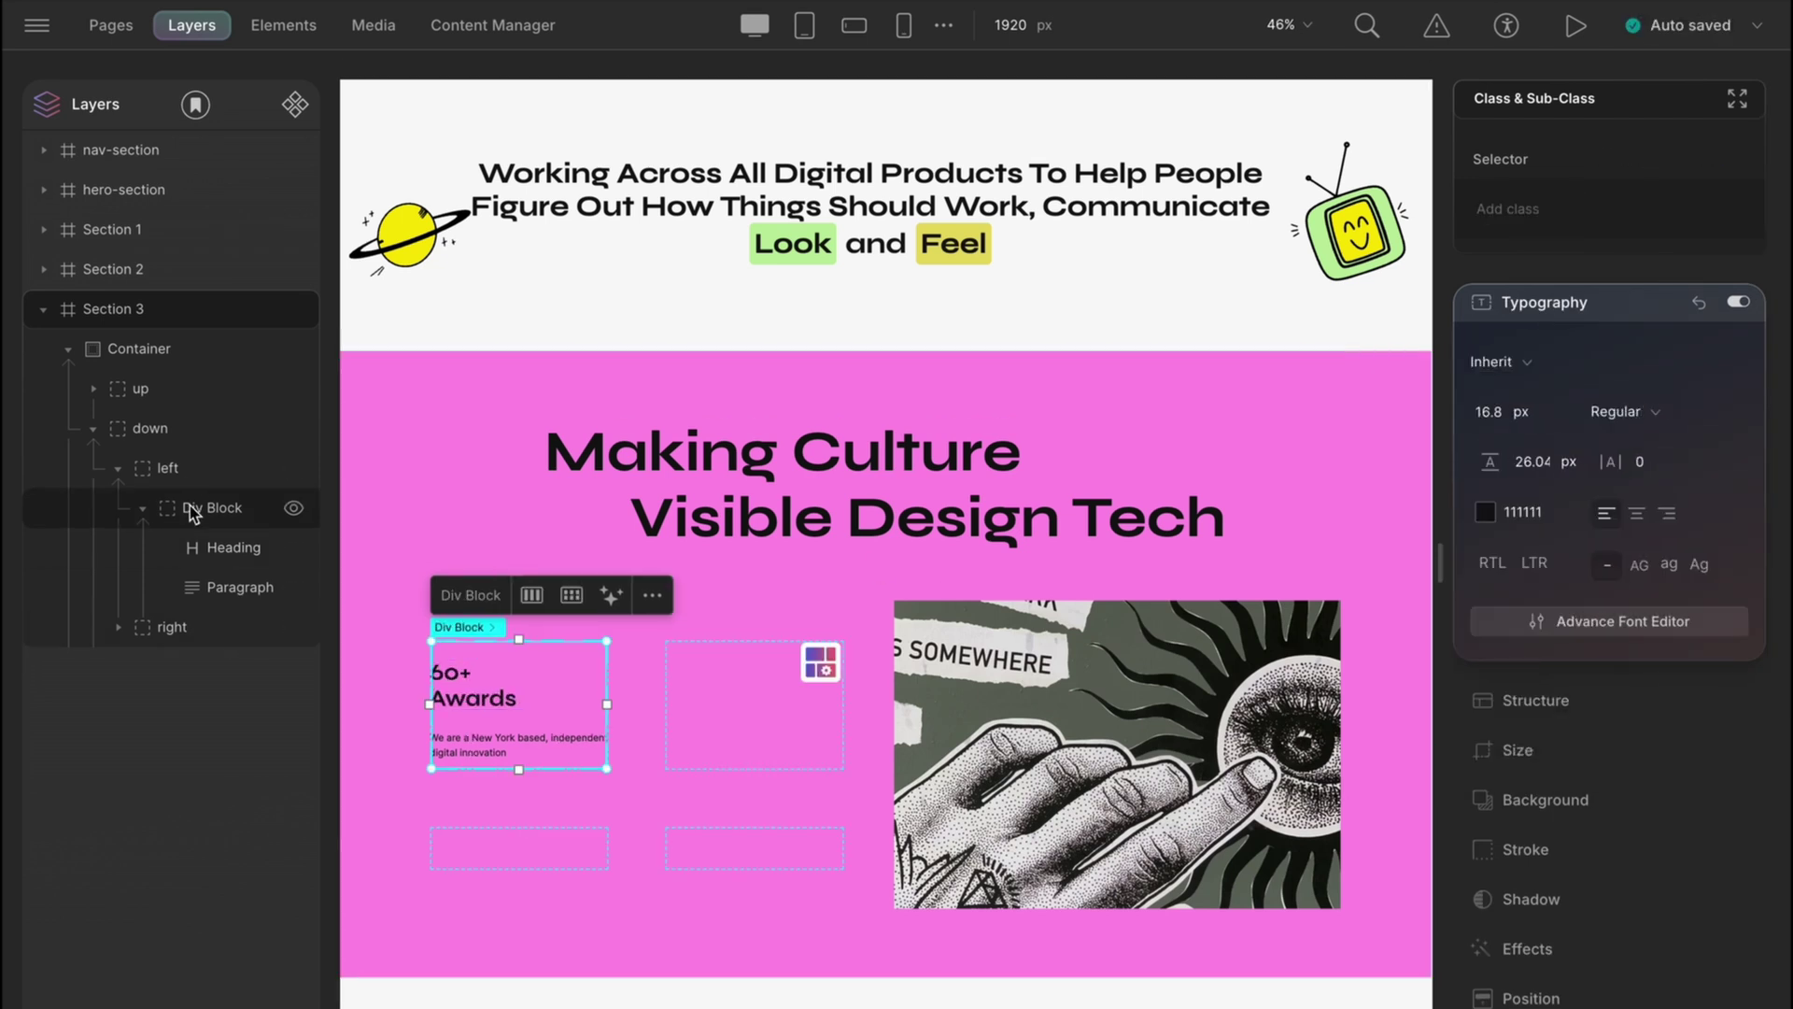
click(175, 467)
key(ctrl+v)
key(ctrl+v)
key(ctrl+v)
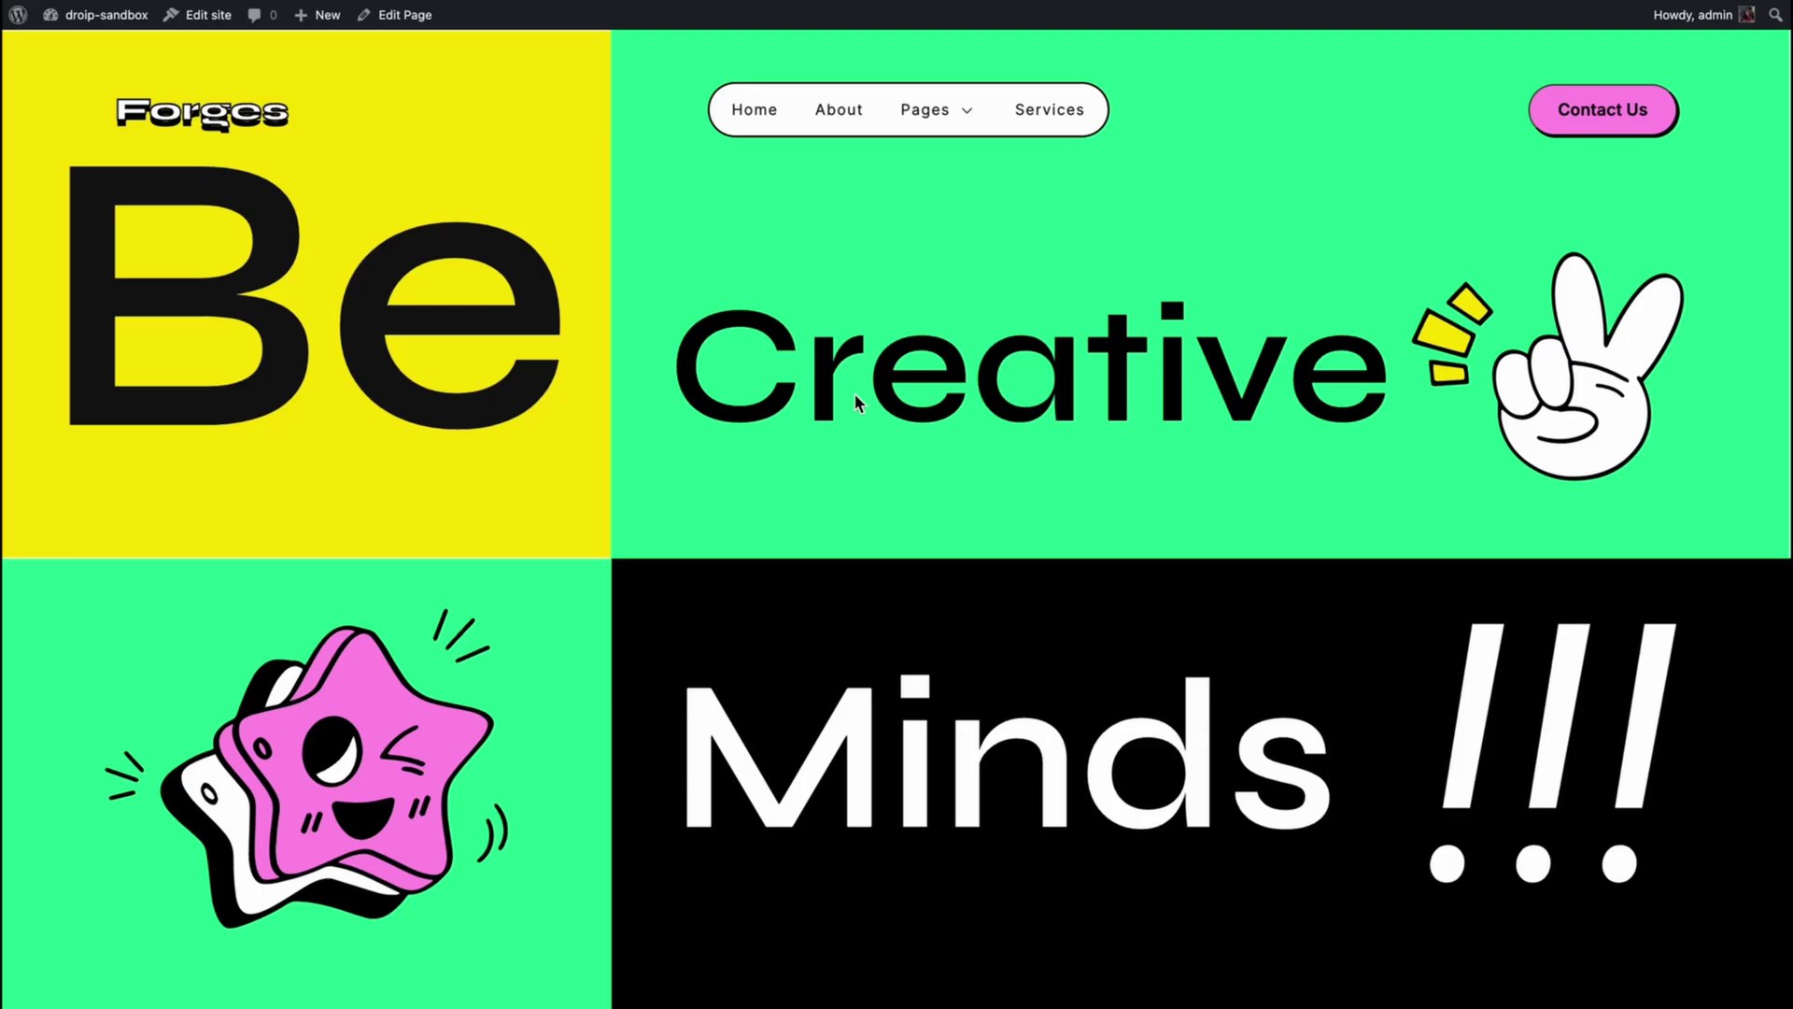
scroll(857, 403, down, 10)
scroll(857, 403, down, 10)
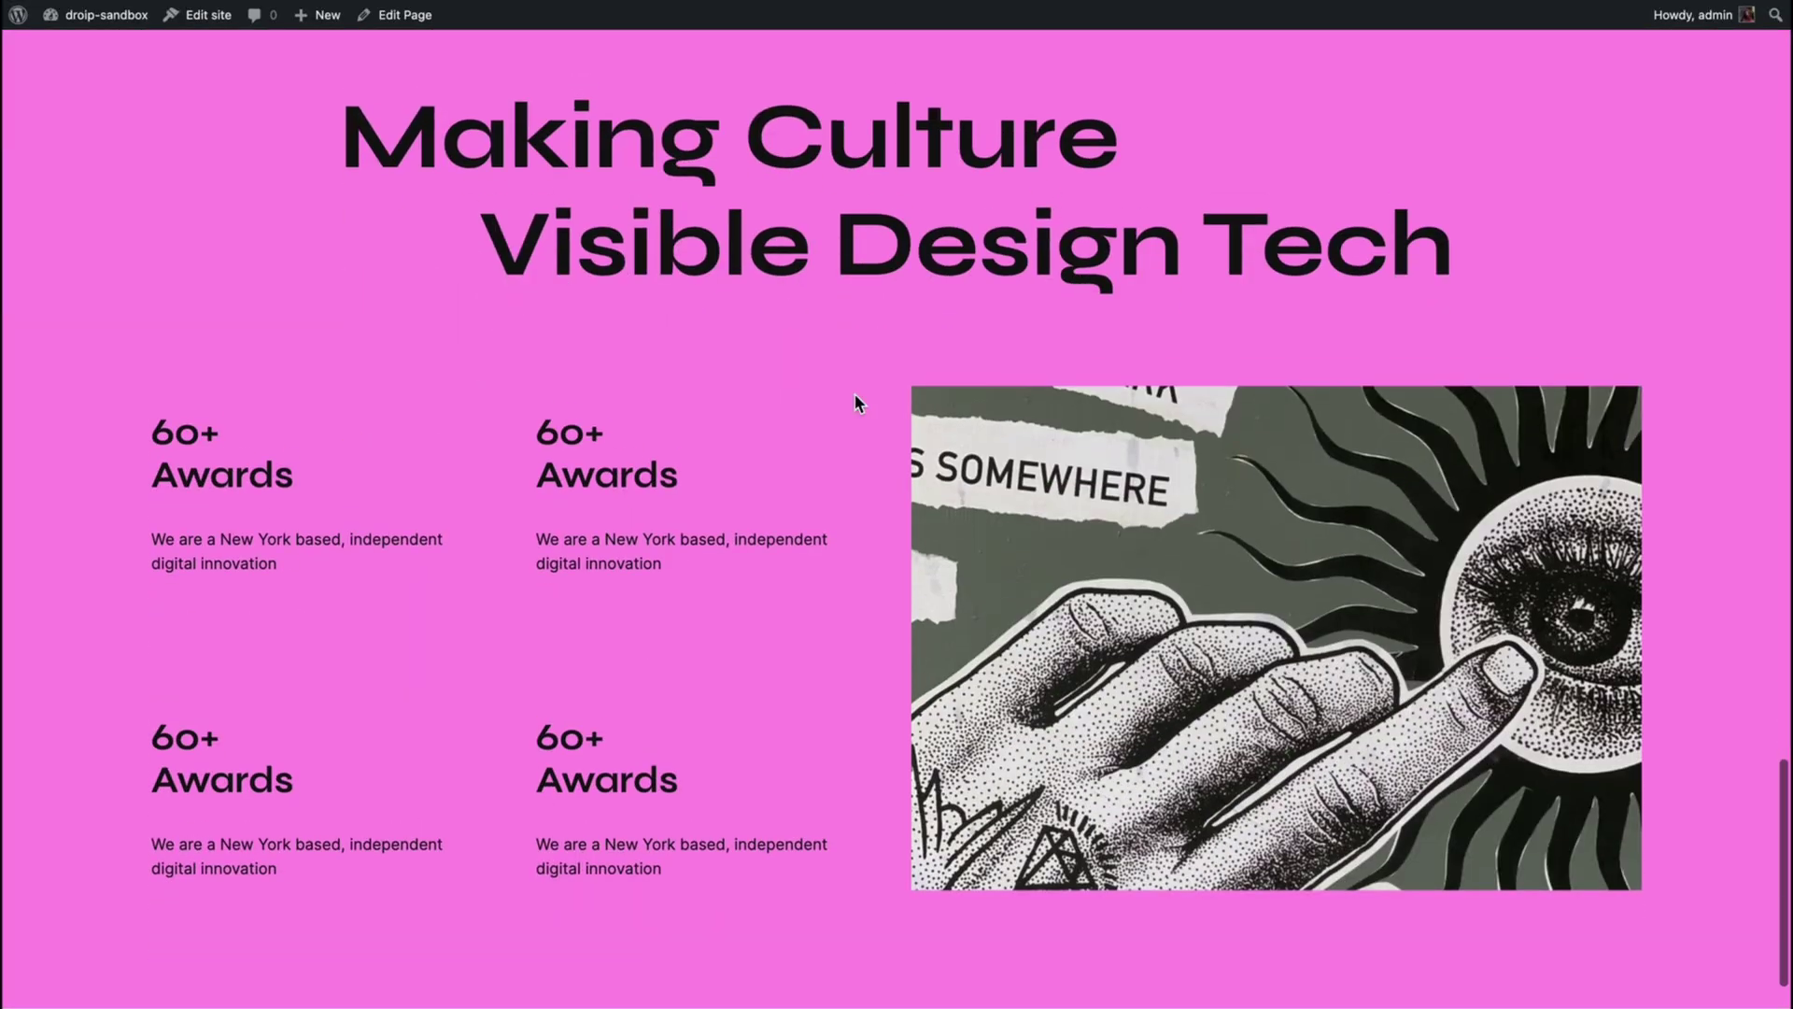
scroll(858, 404, up, 10)
scroll(858, 405, up, 5)
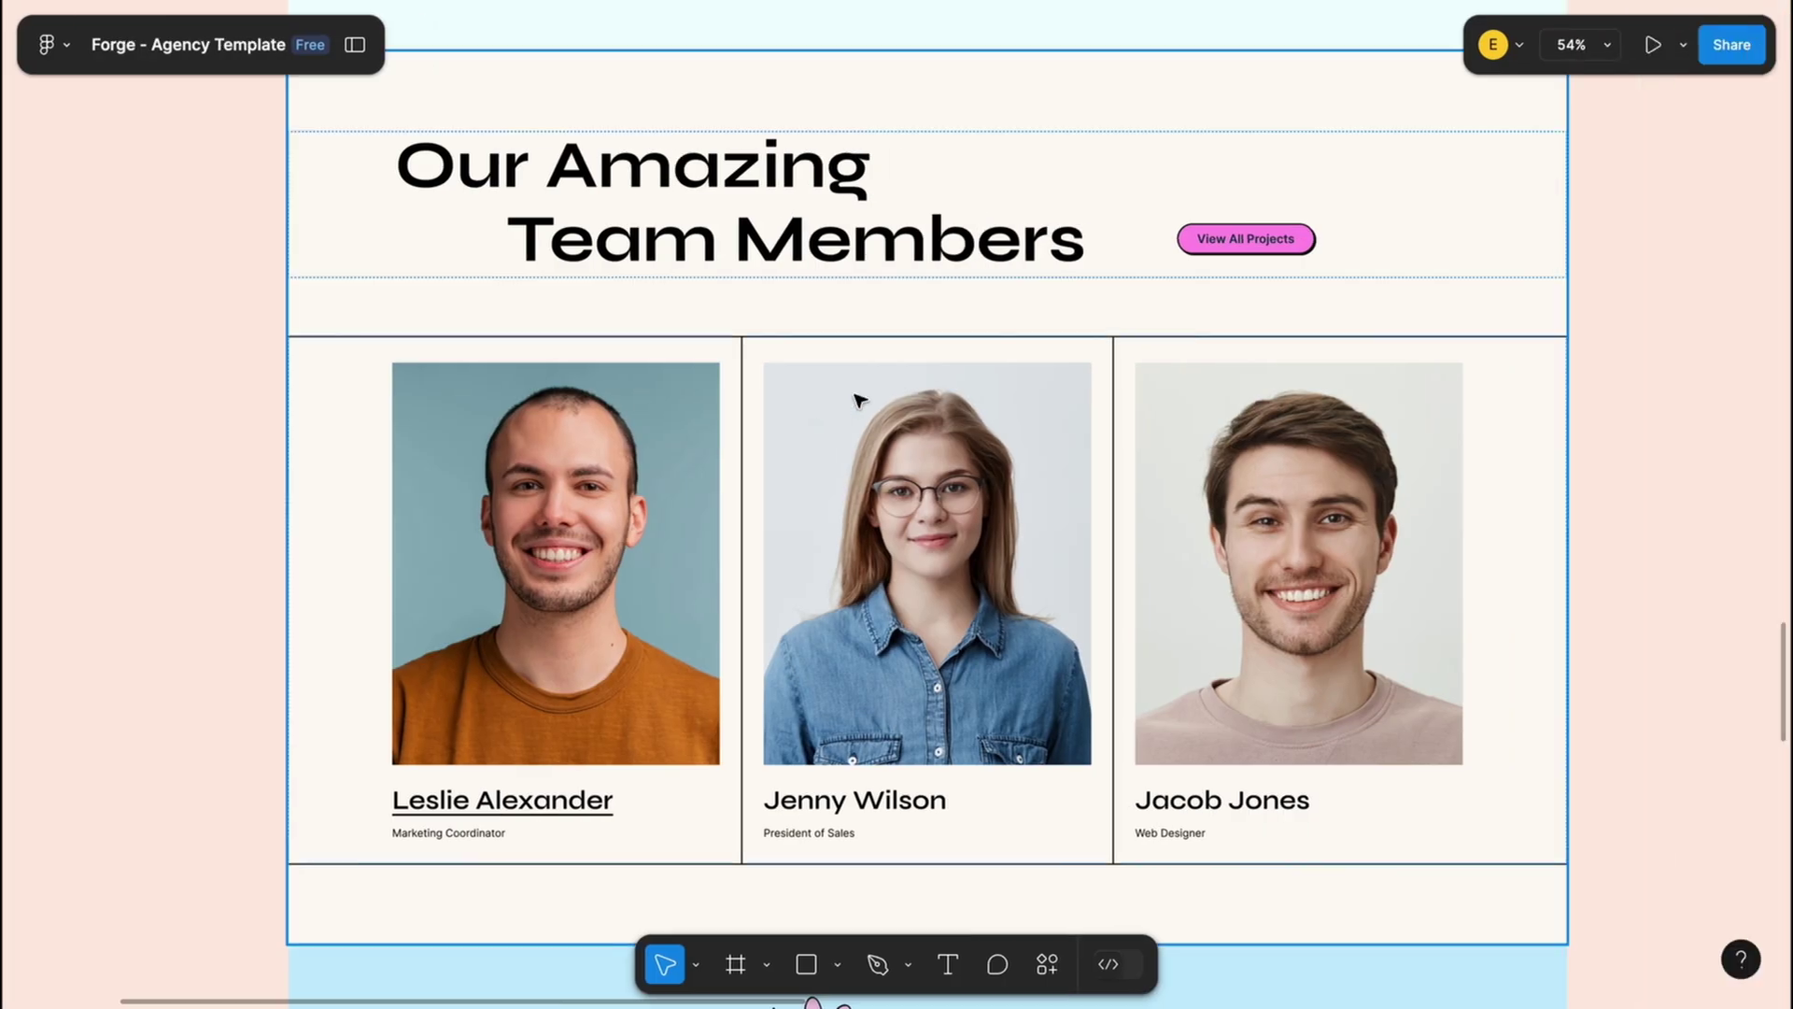
scroll(858, 402, up, 3)
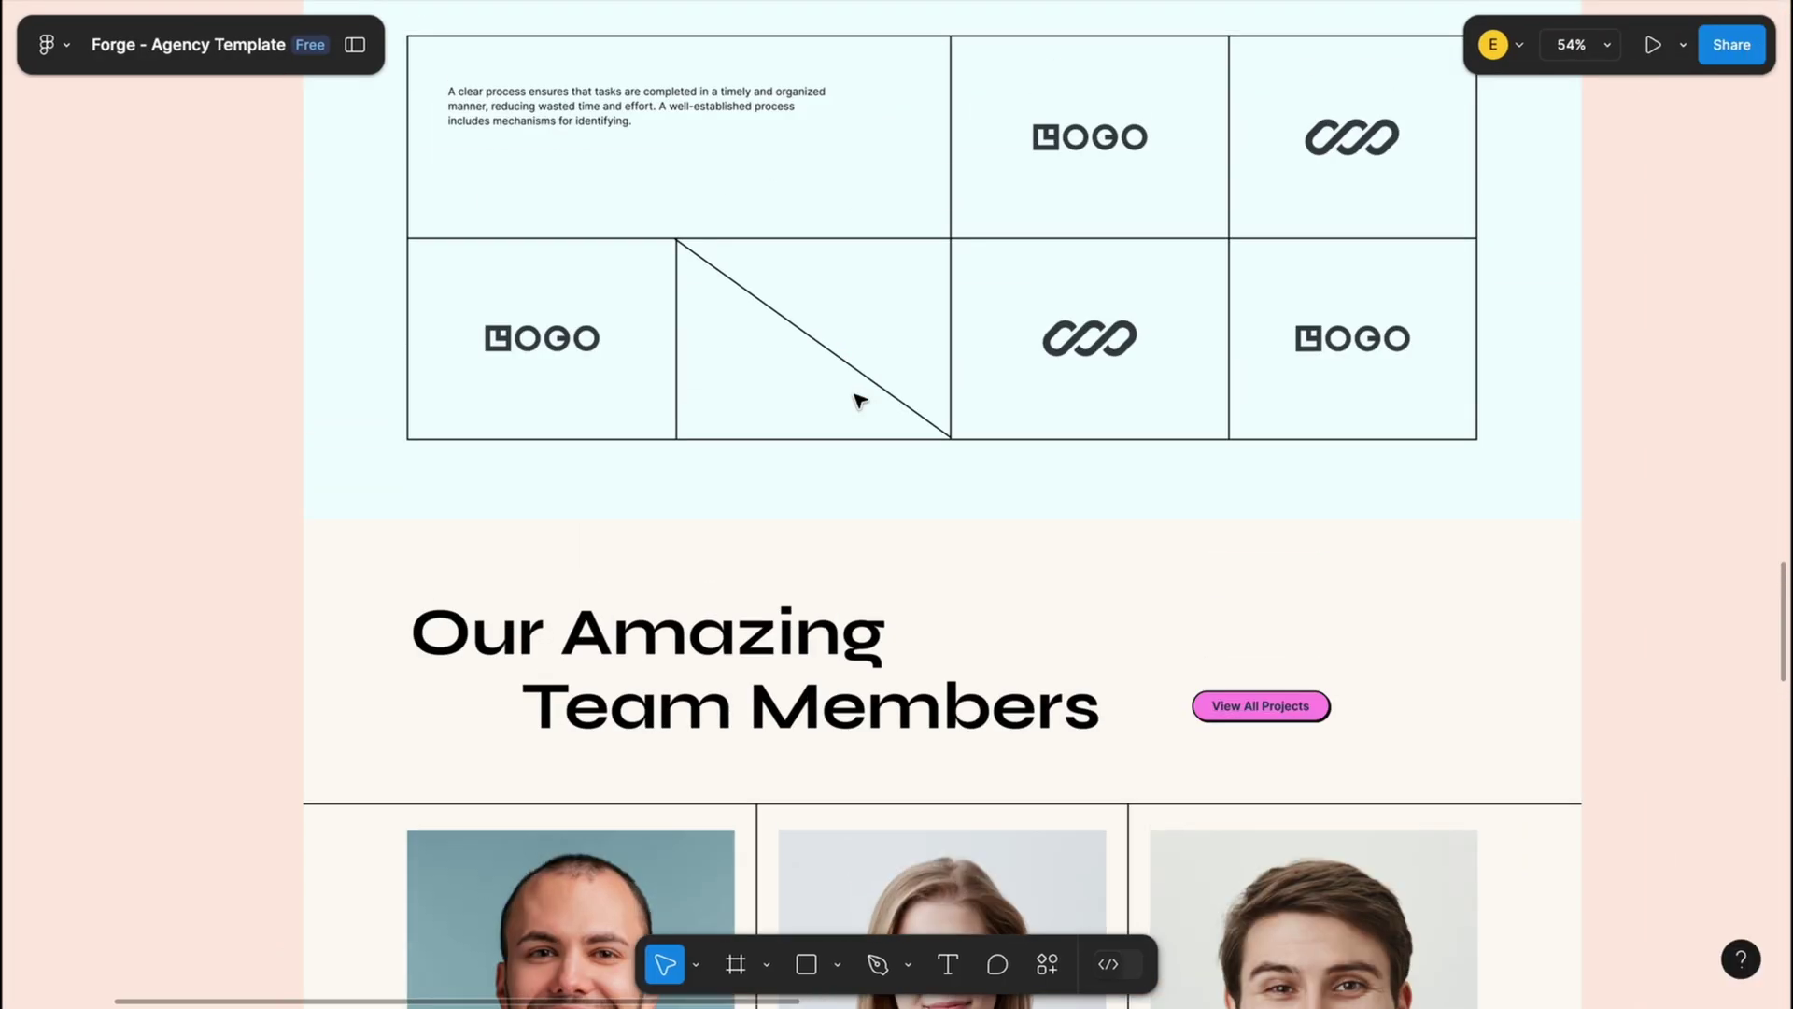
scroll(858, 403, up, 5)
scroll(859, 403, up, 4)
scroll(857, 401, down, 10)
scroll(856, 401, down, 2)
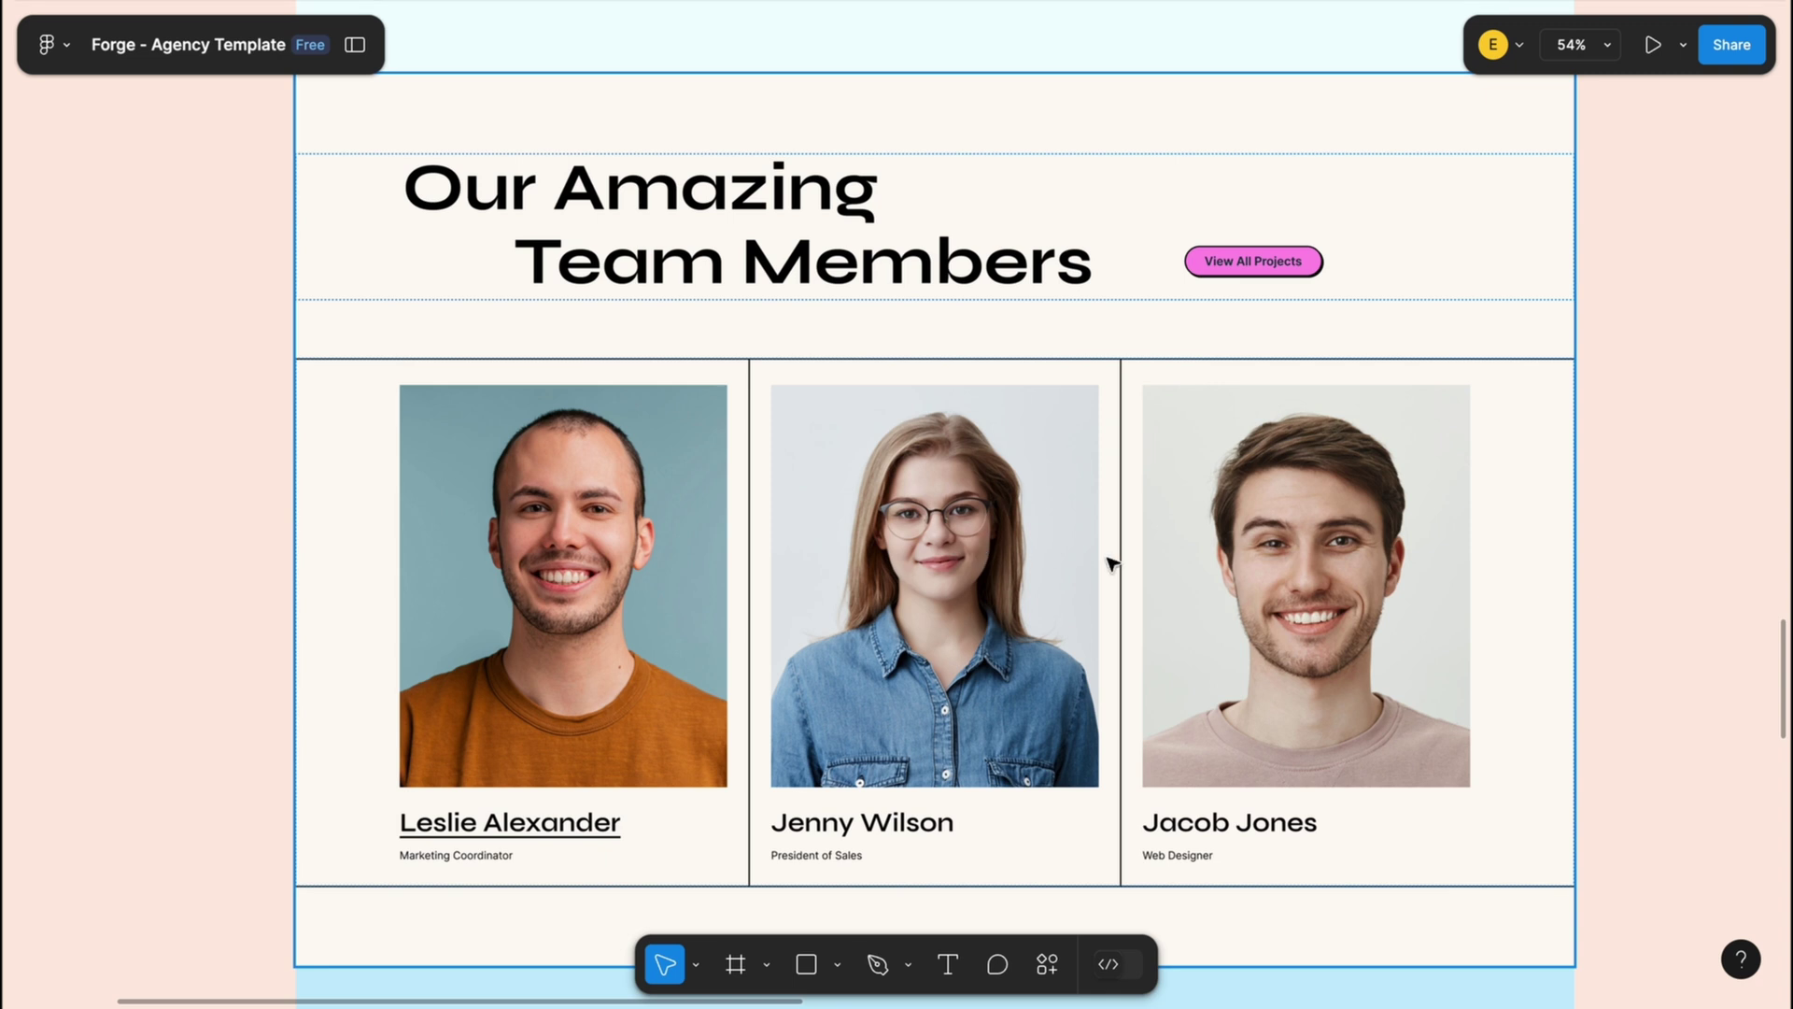
scroll(1112, 564, down, 5)
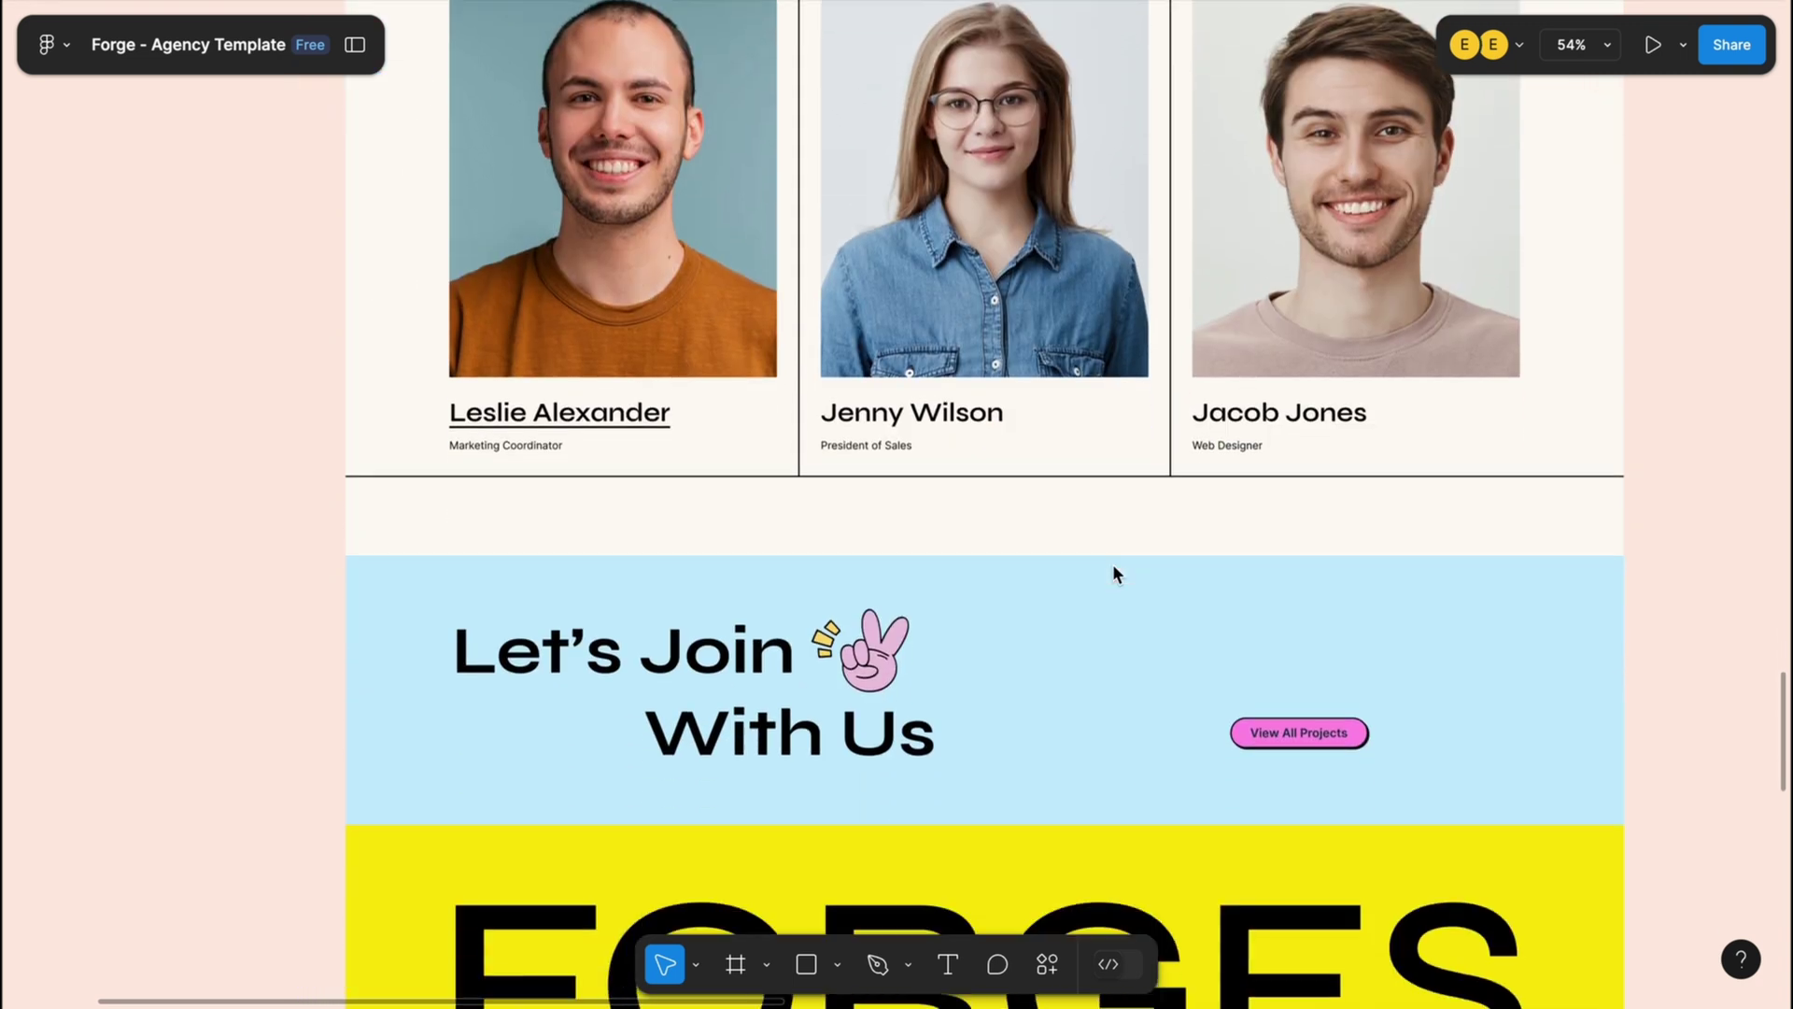
scroll(1114, 565, down, 2)
scroll(1113, 564, down, 5)
scroll(1116, 570, right, 3)
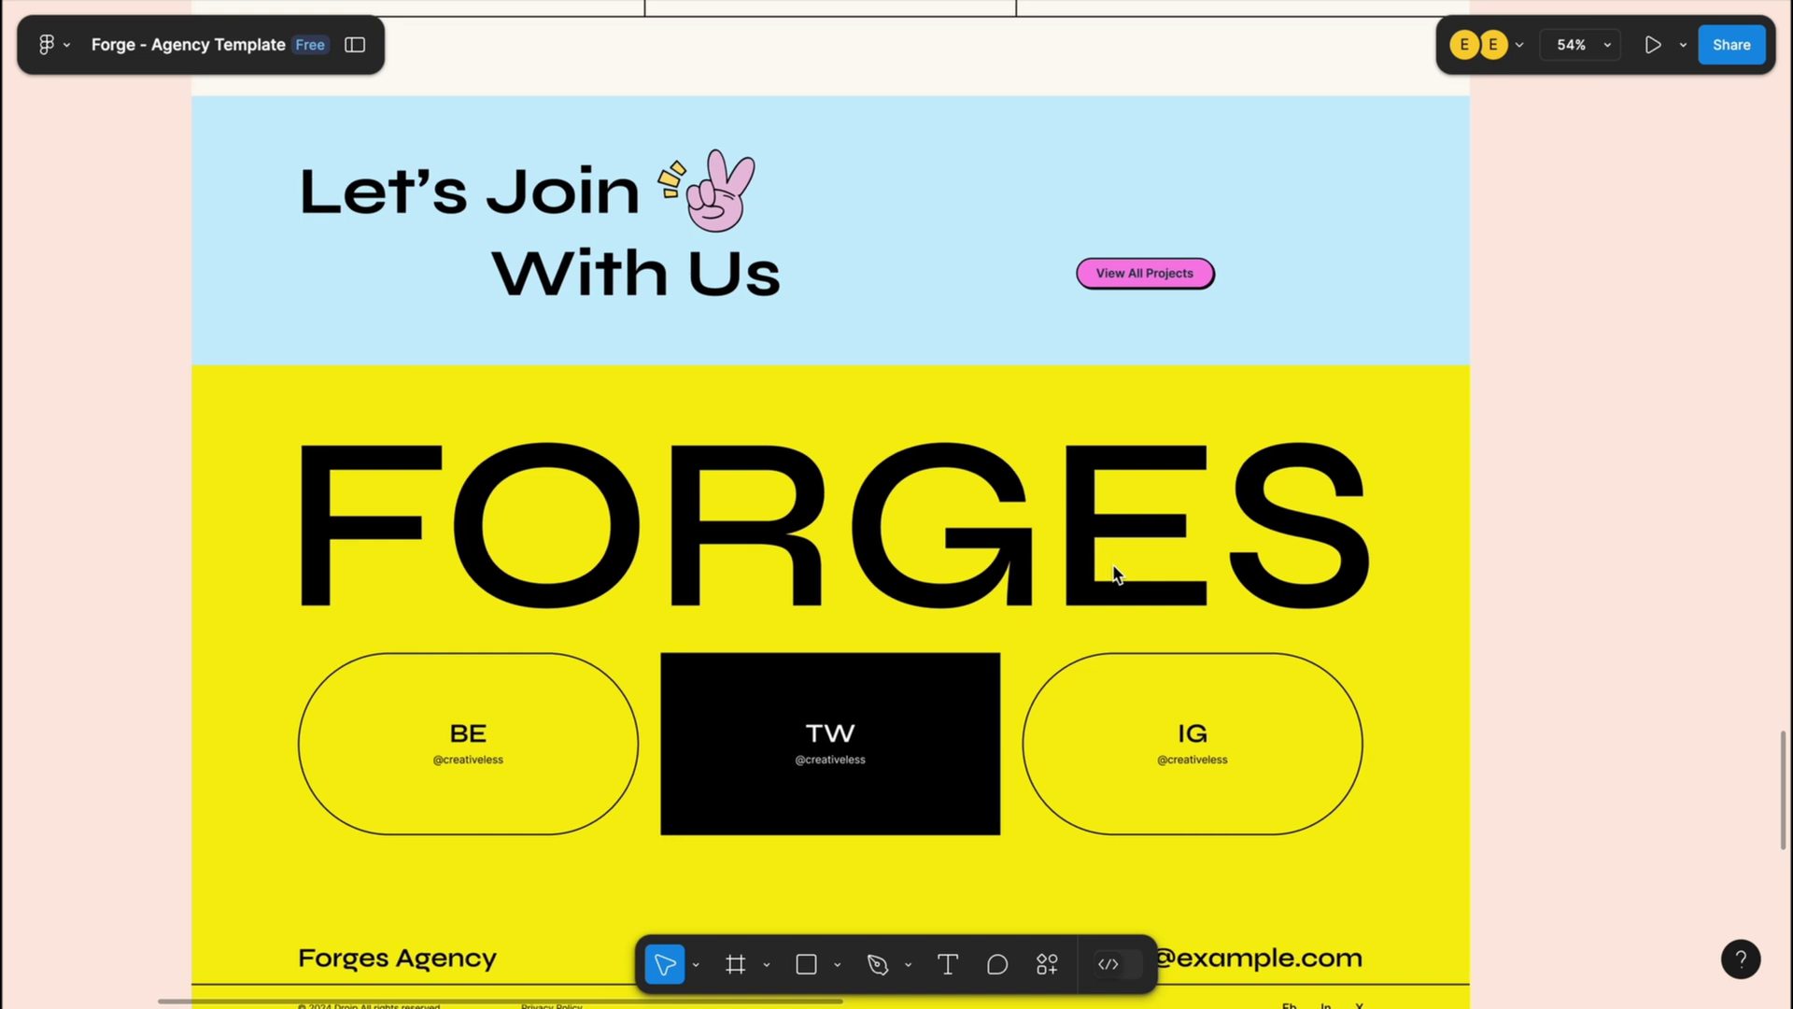
scroll(1115, 572, left, 4)
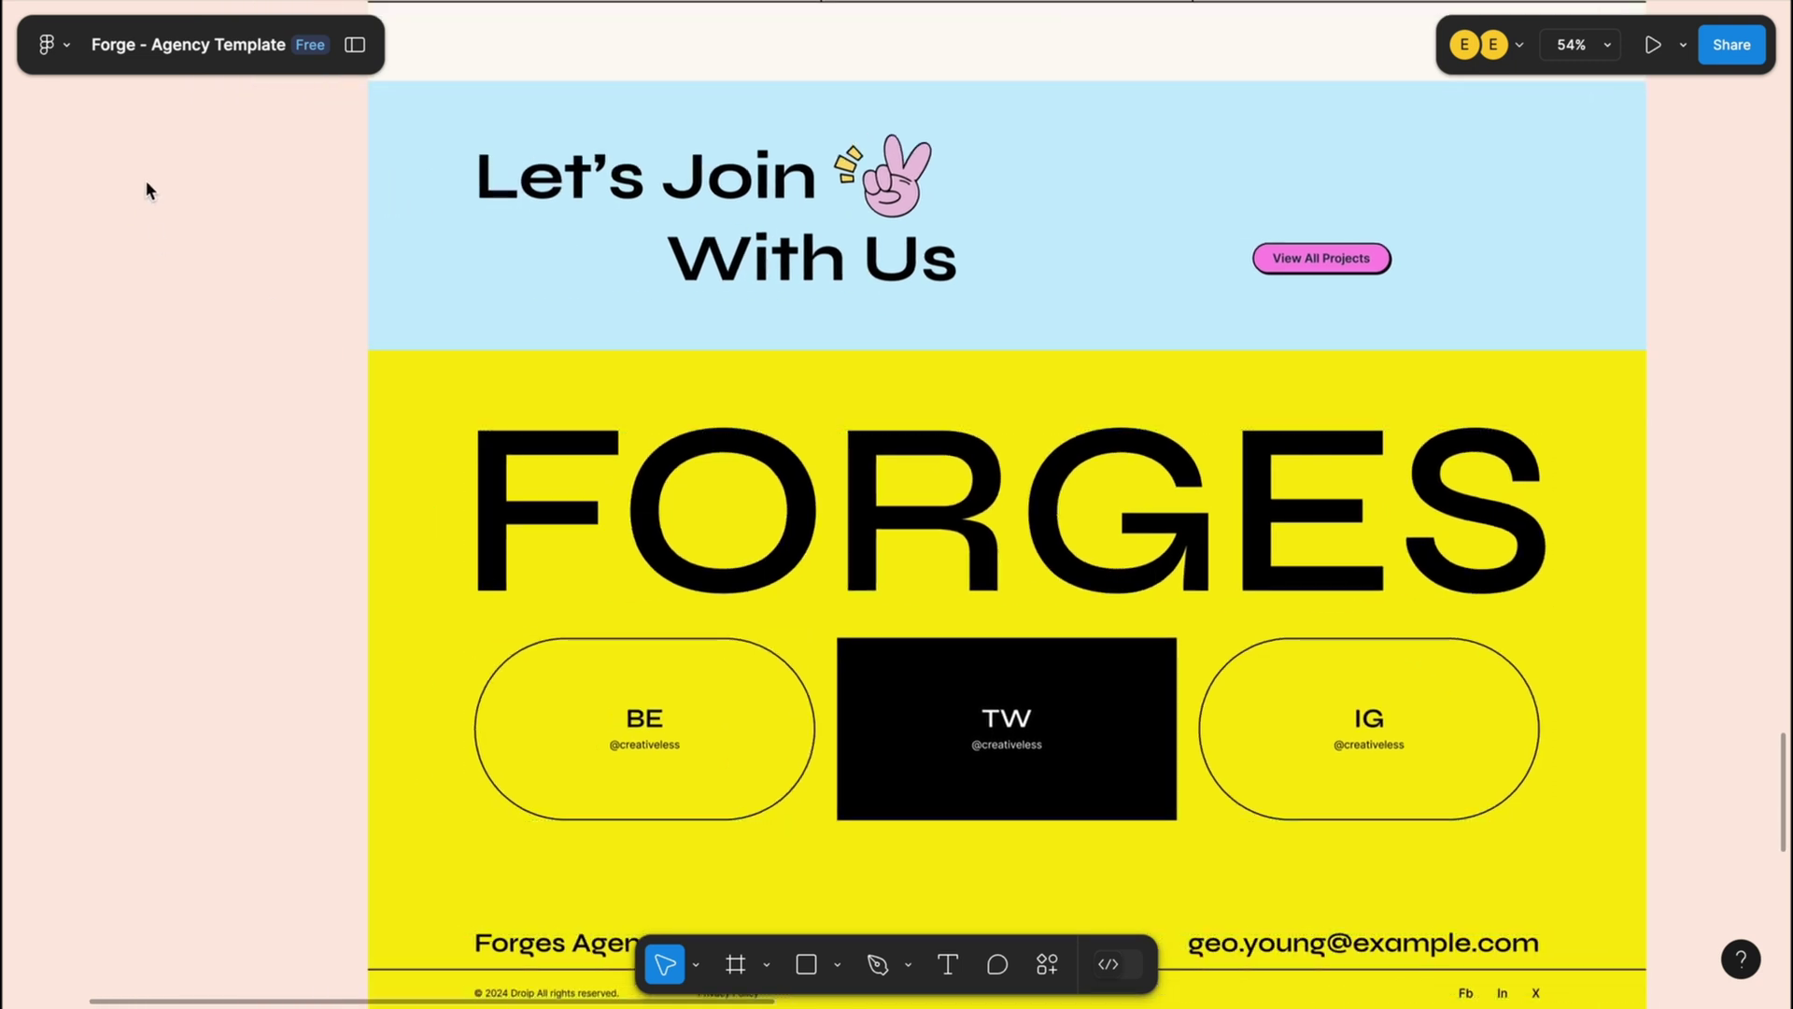
Step: Run the Figma to Droip plugin on the yellow FORGES footer frame, then generate and copy it
click(63, 59)
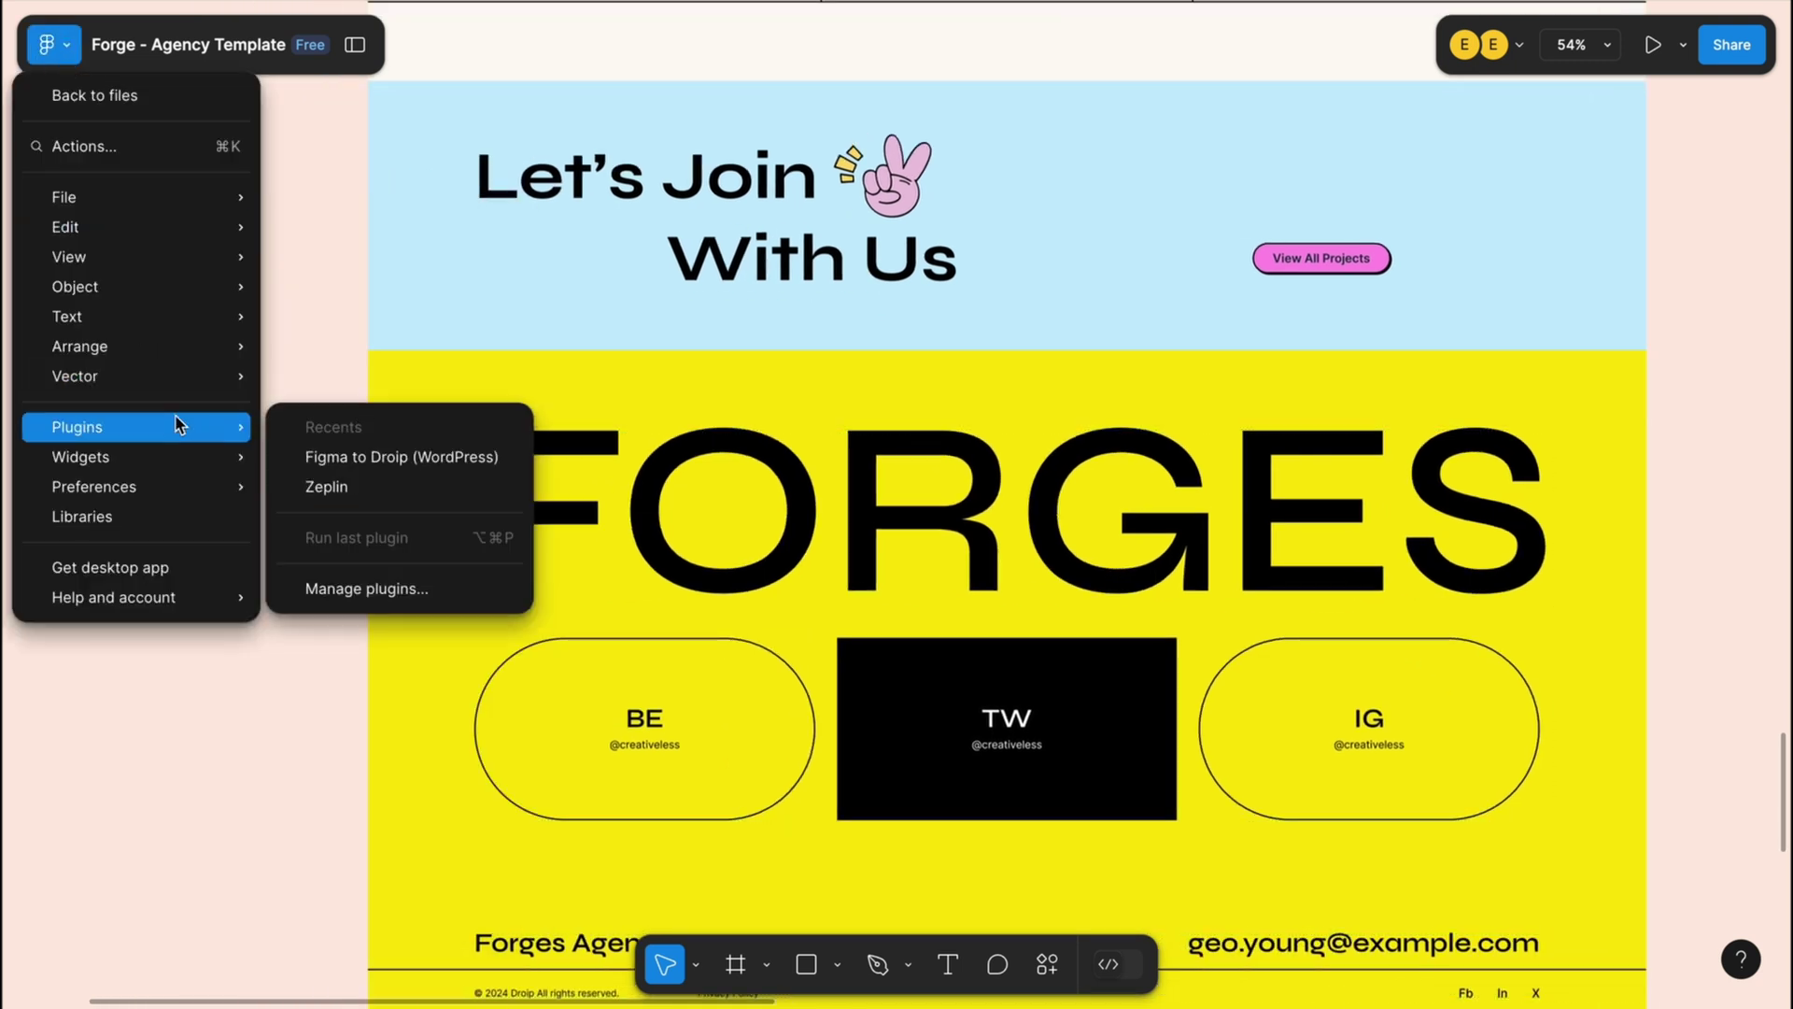
click(322, 453)
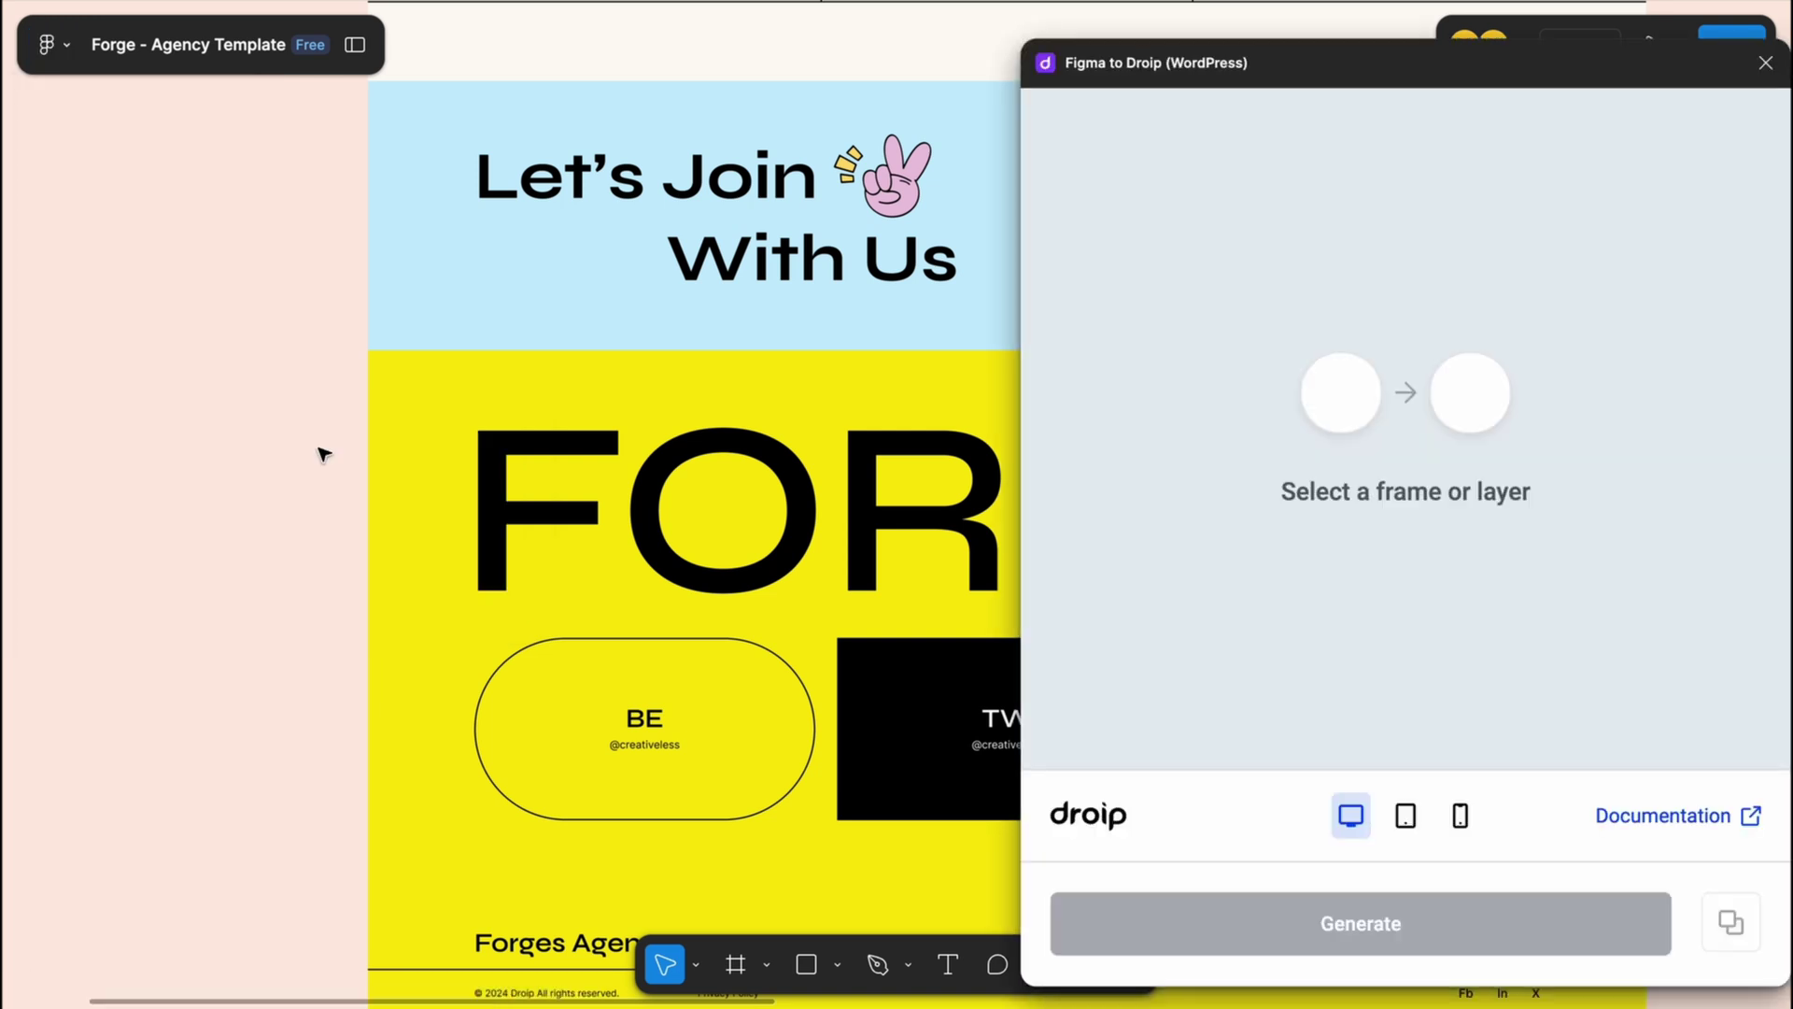
click(414, 433)
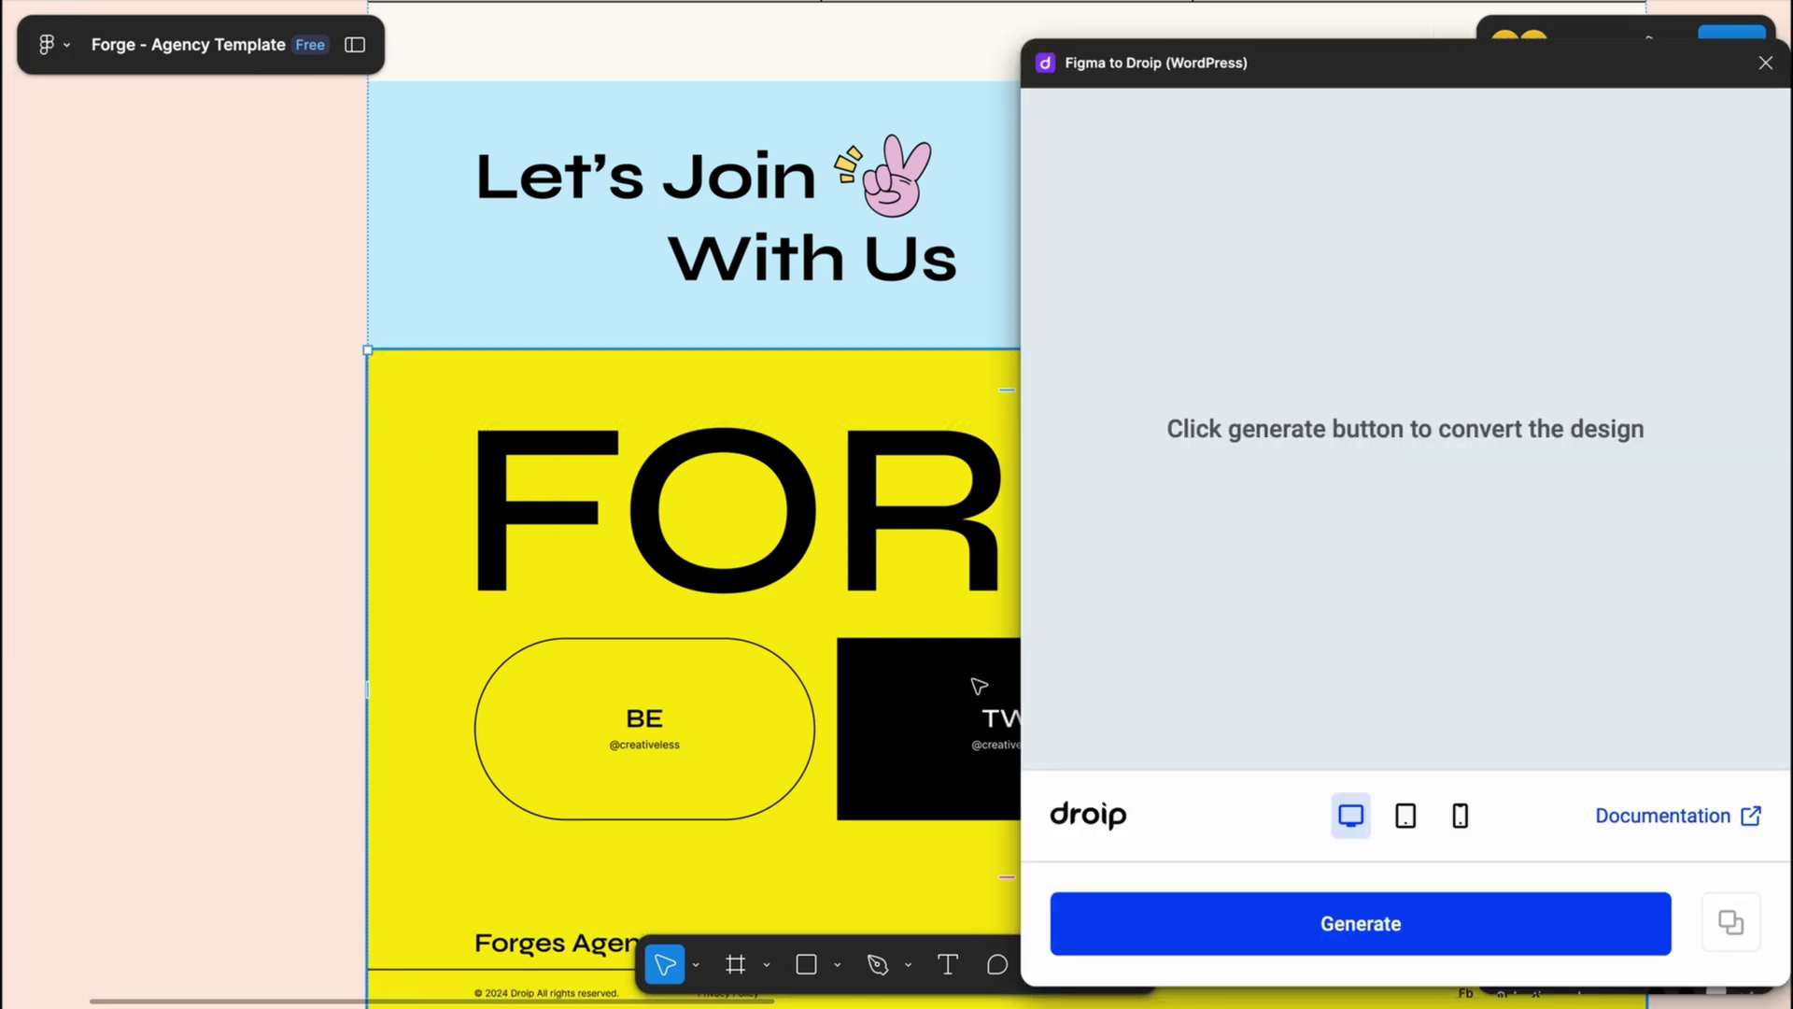
click(1327, 924)
click(1729, 924)
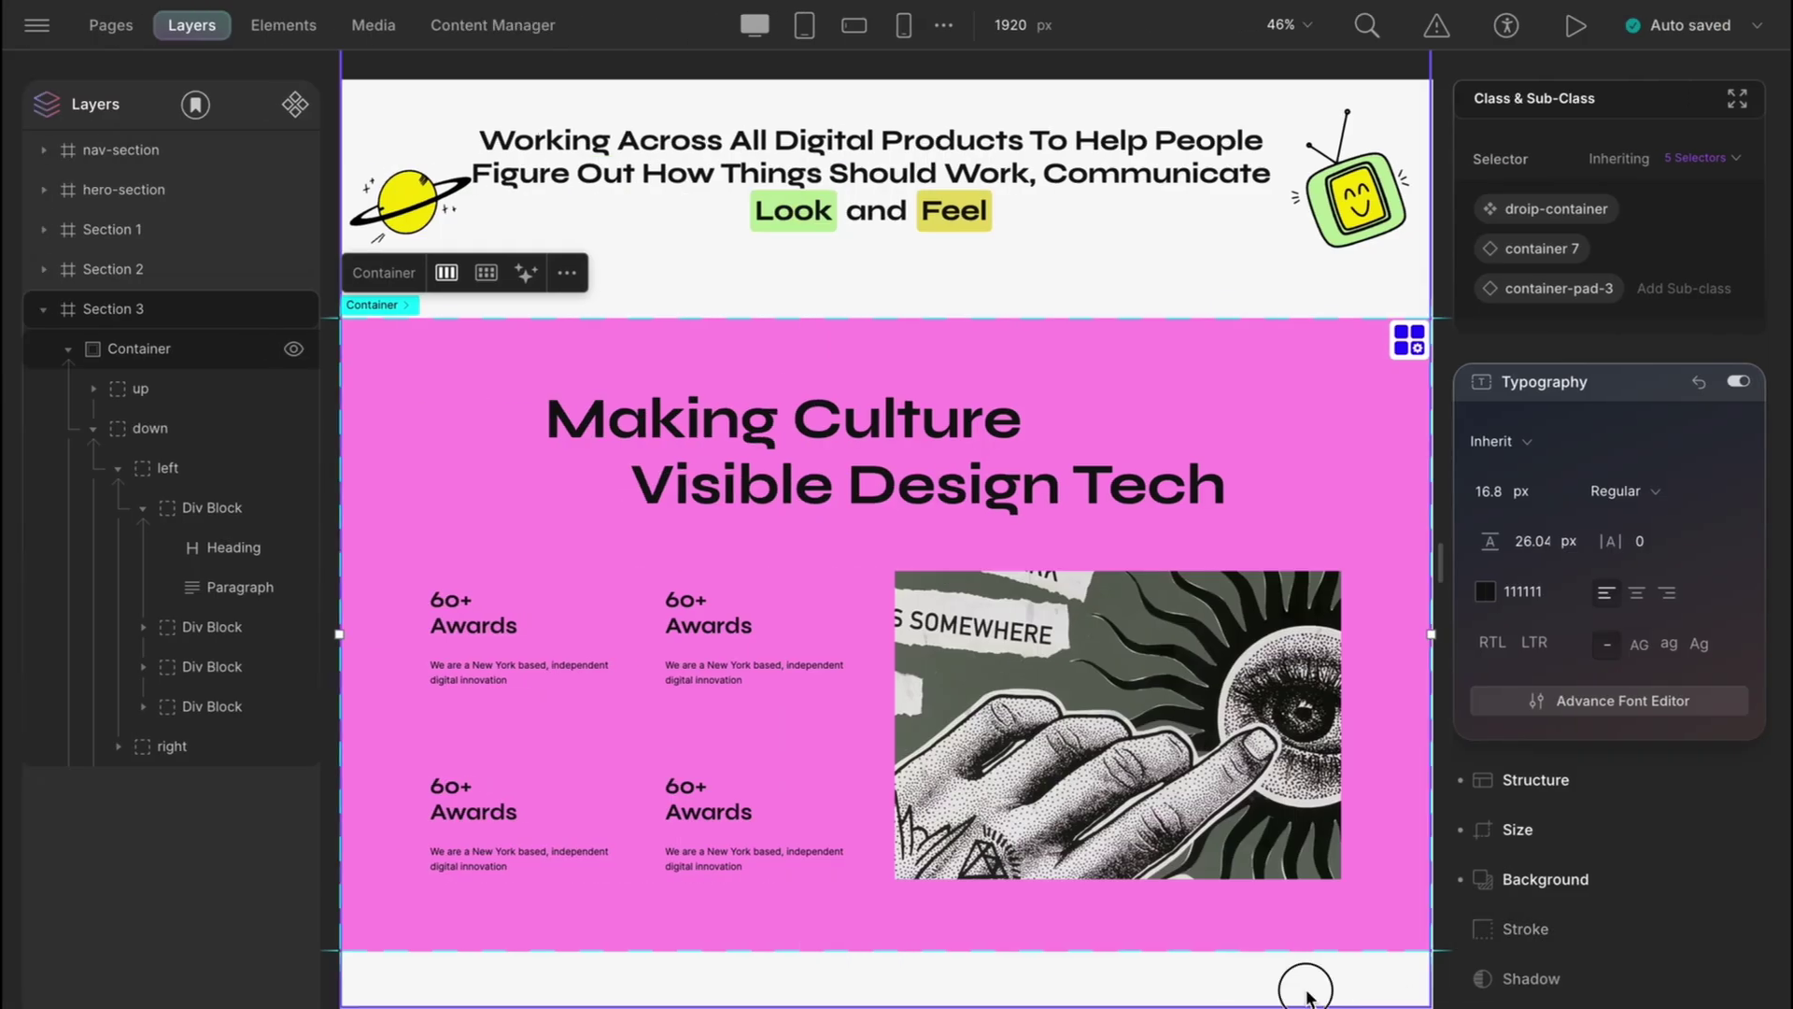
Step: Paste the copied footer onto the page from the right-click menu
click(1307, 993)
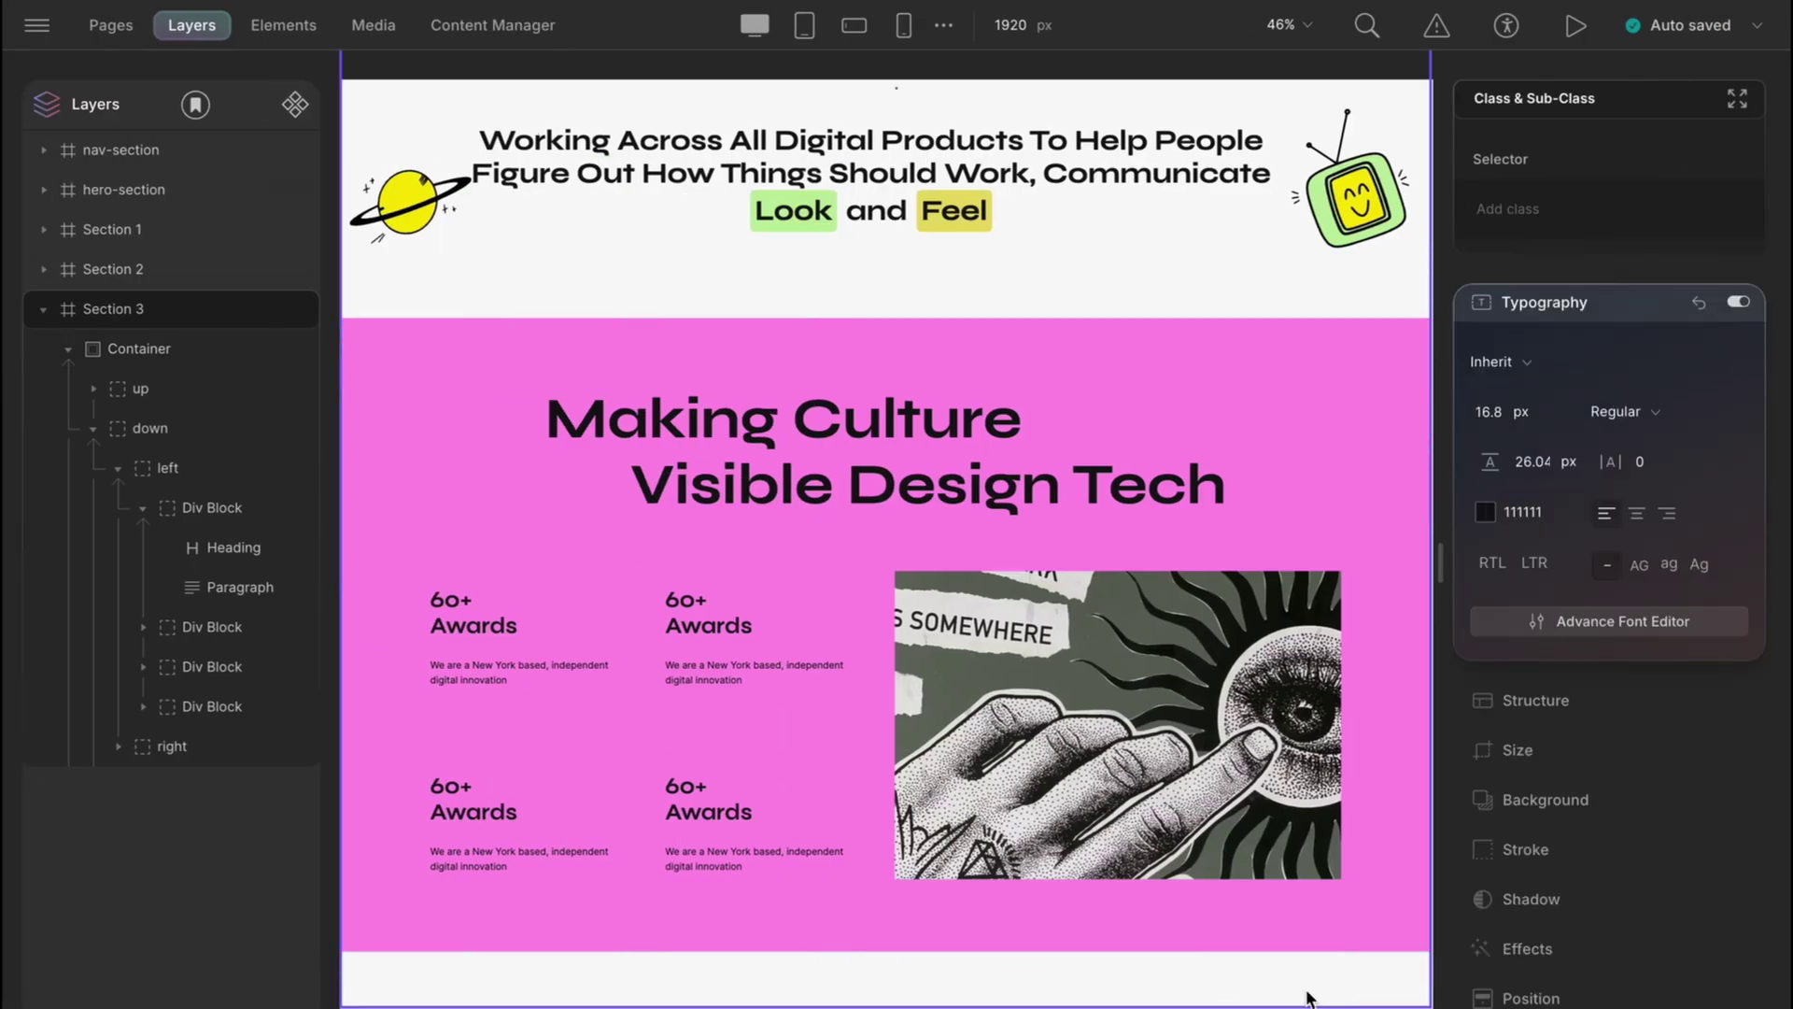
right_click(1203, 983)
click(1301, 387)
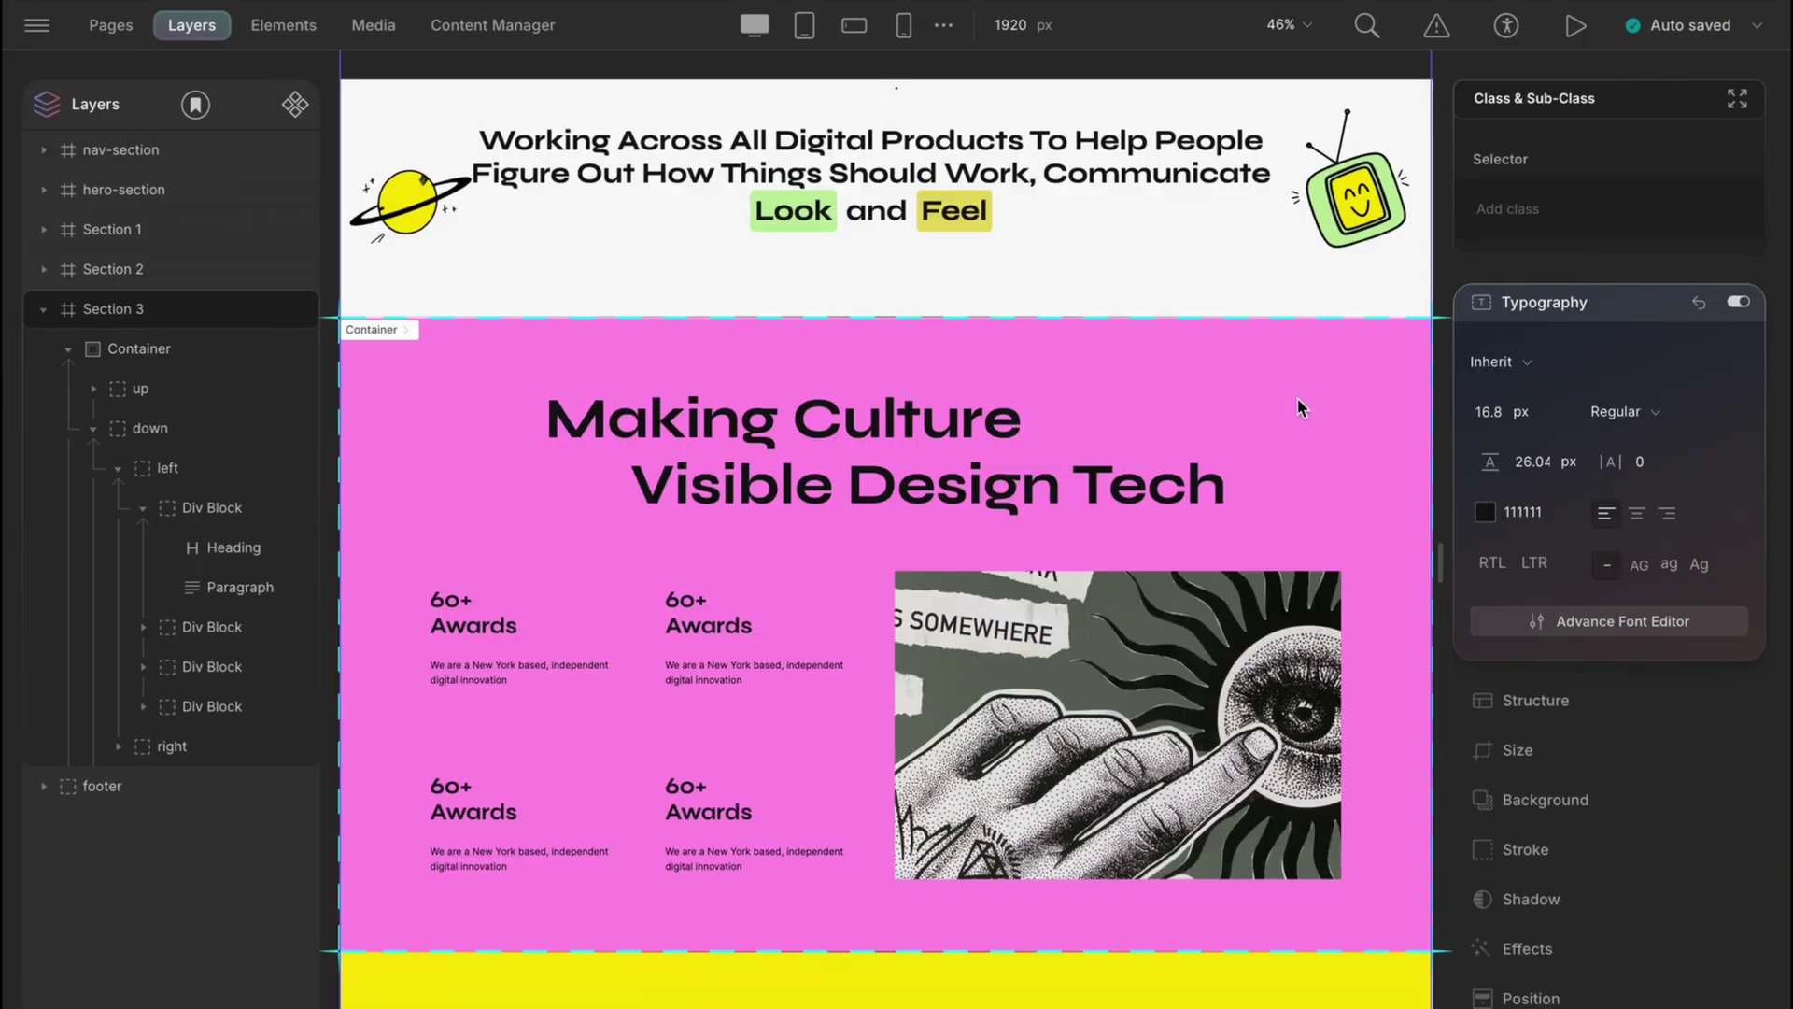
scroll(1300, 406, down, 3)
scroll(1300, 405, down, 3)
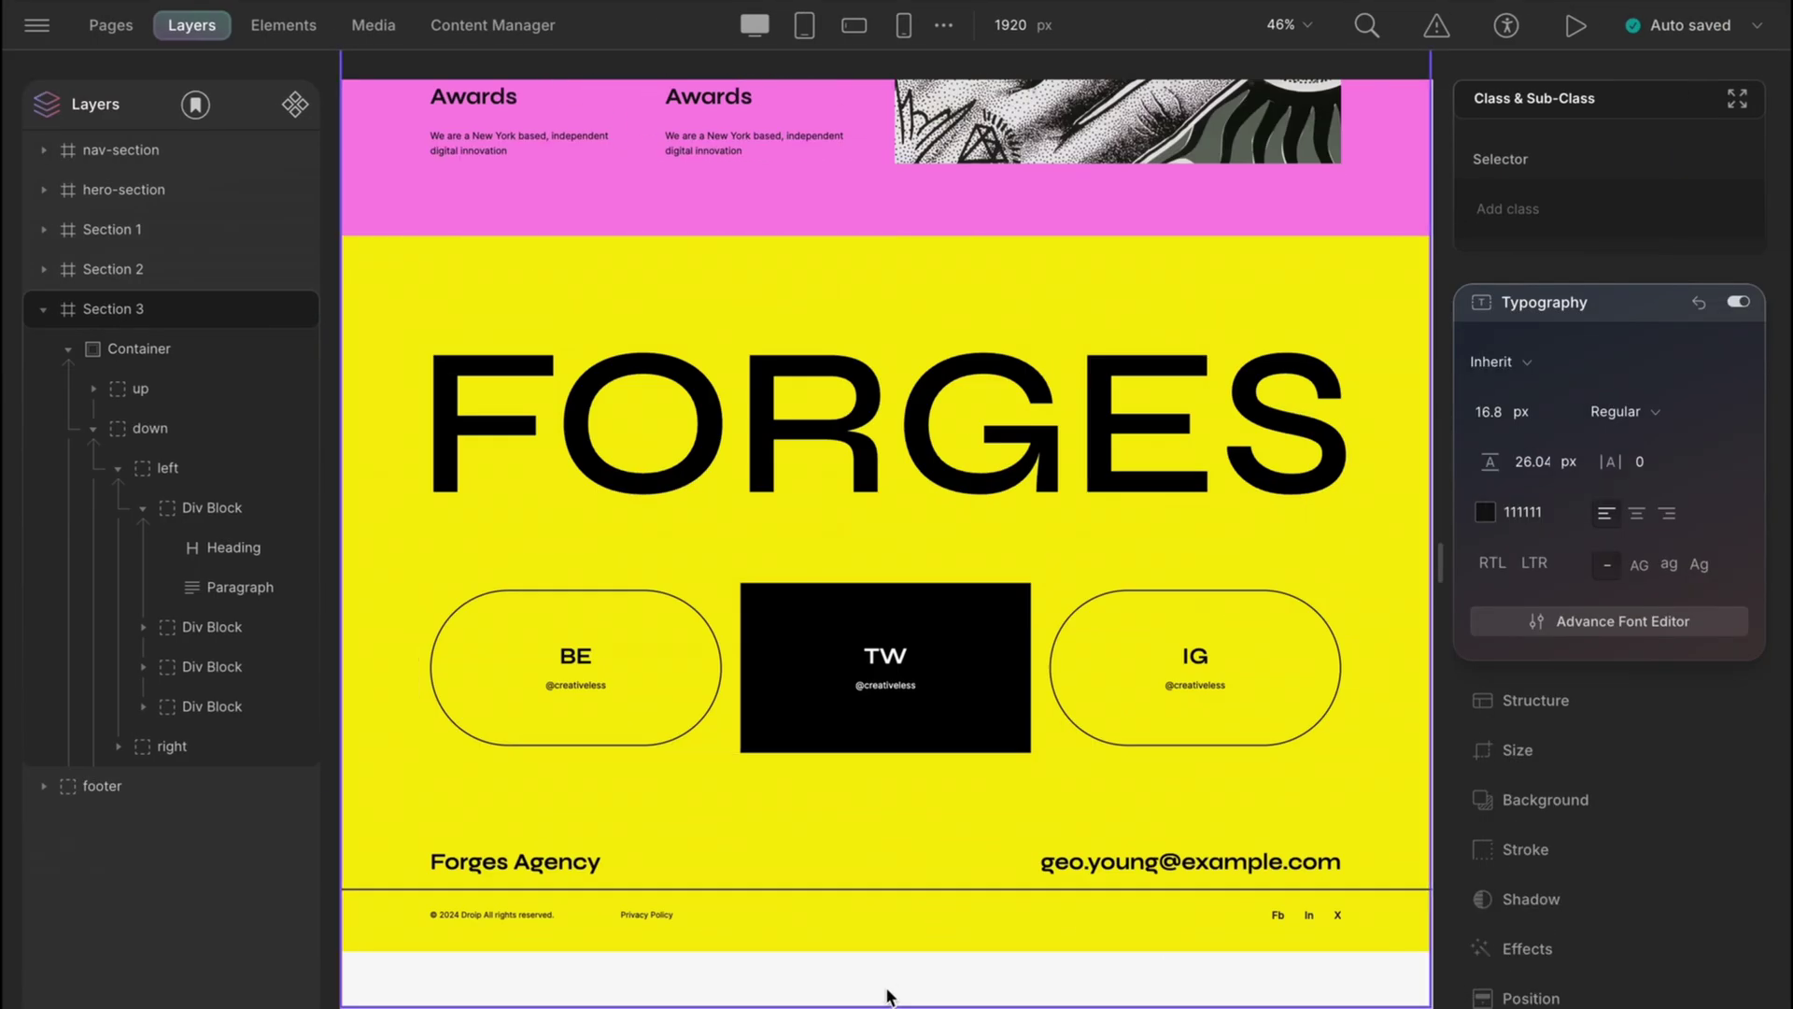
Step: Collapse Section 3 and expand the footer's content and bottom-content layers
click(46, 310)
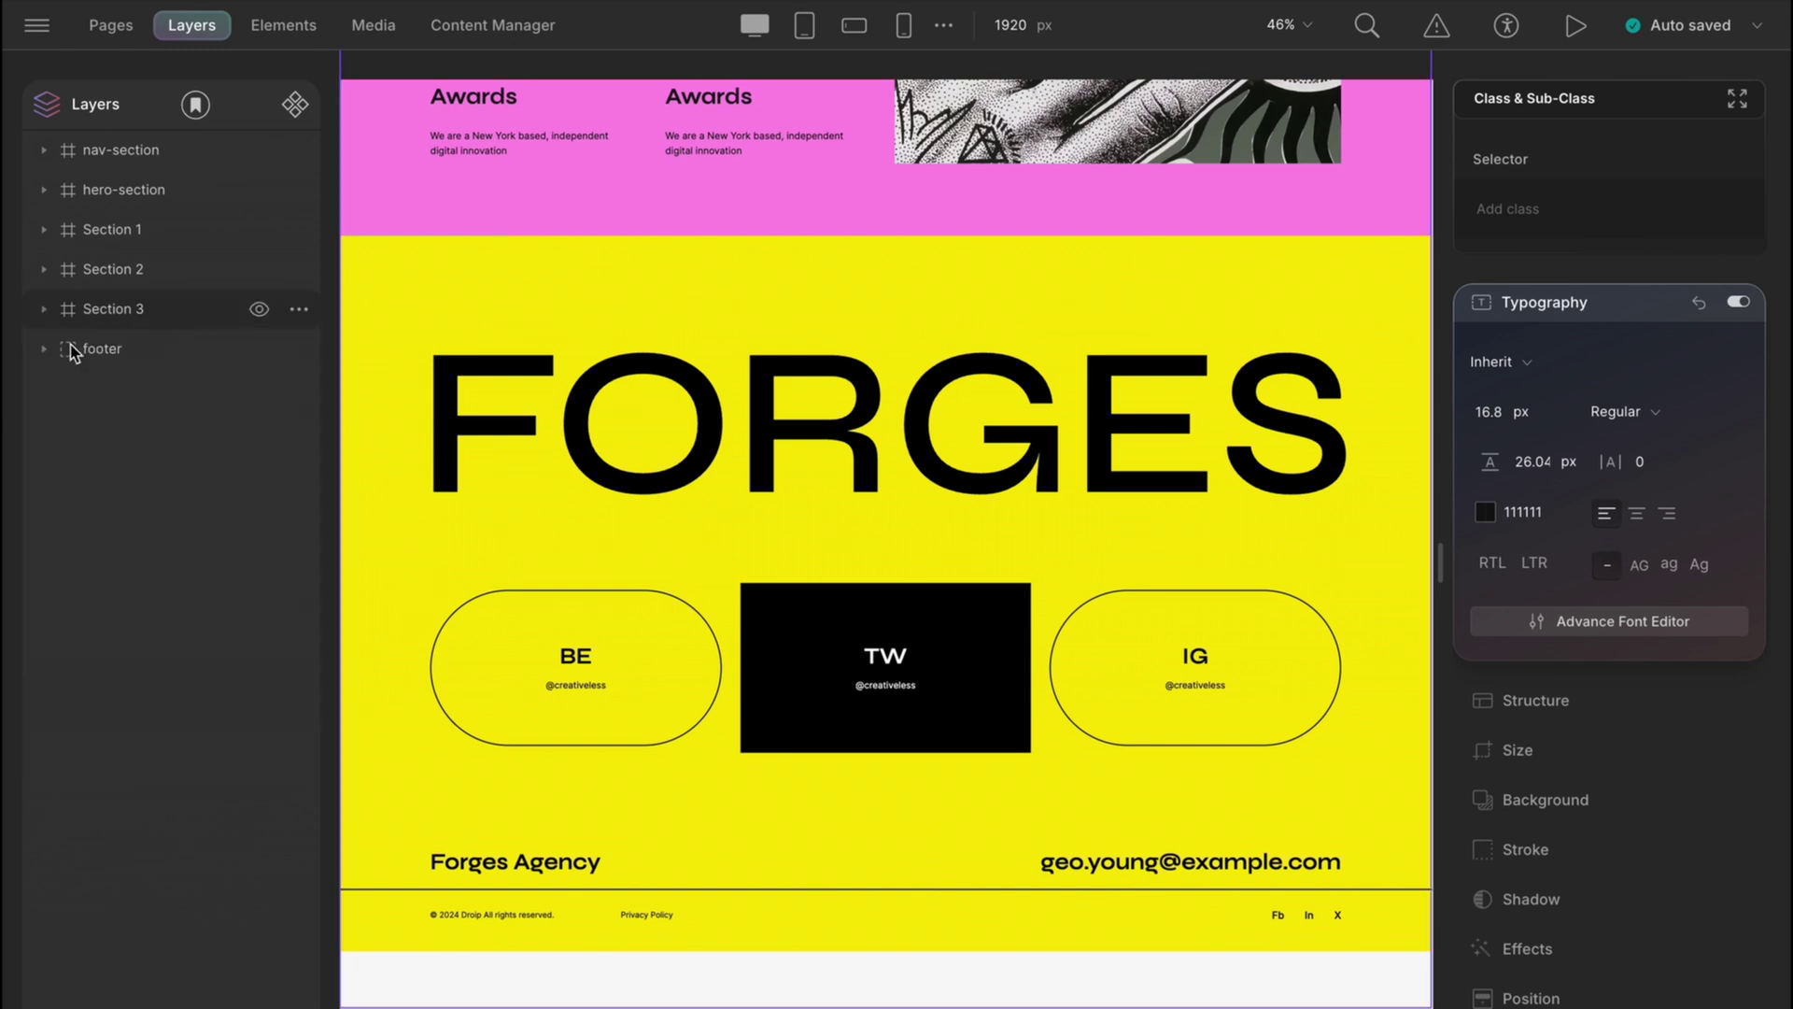
click(111, 363)
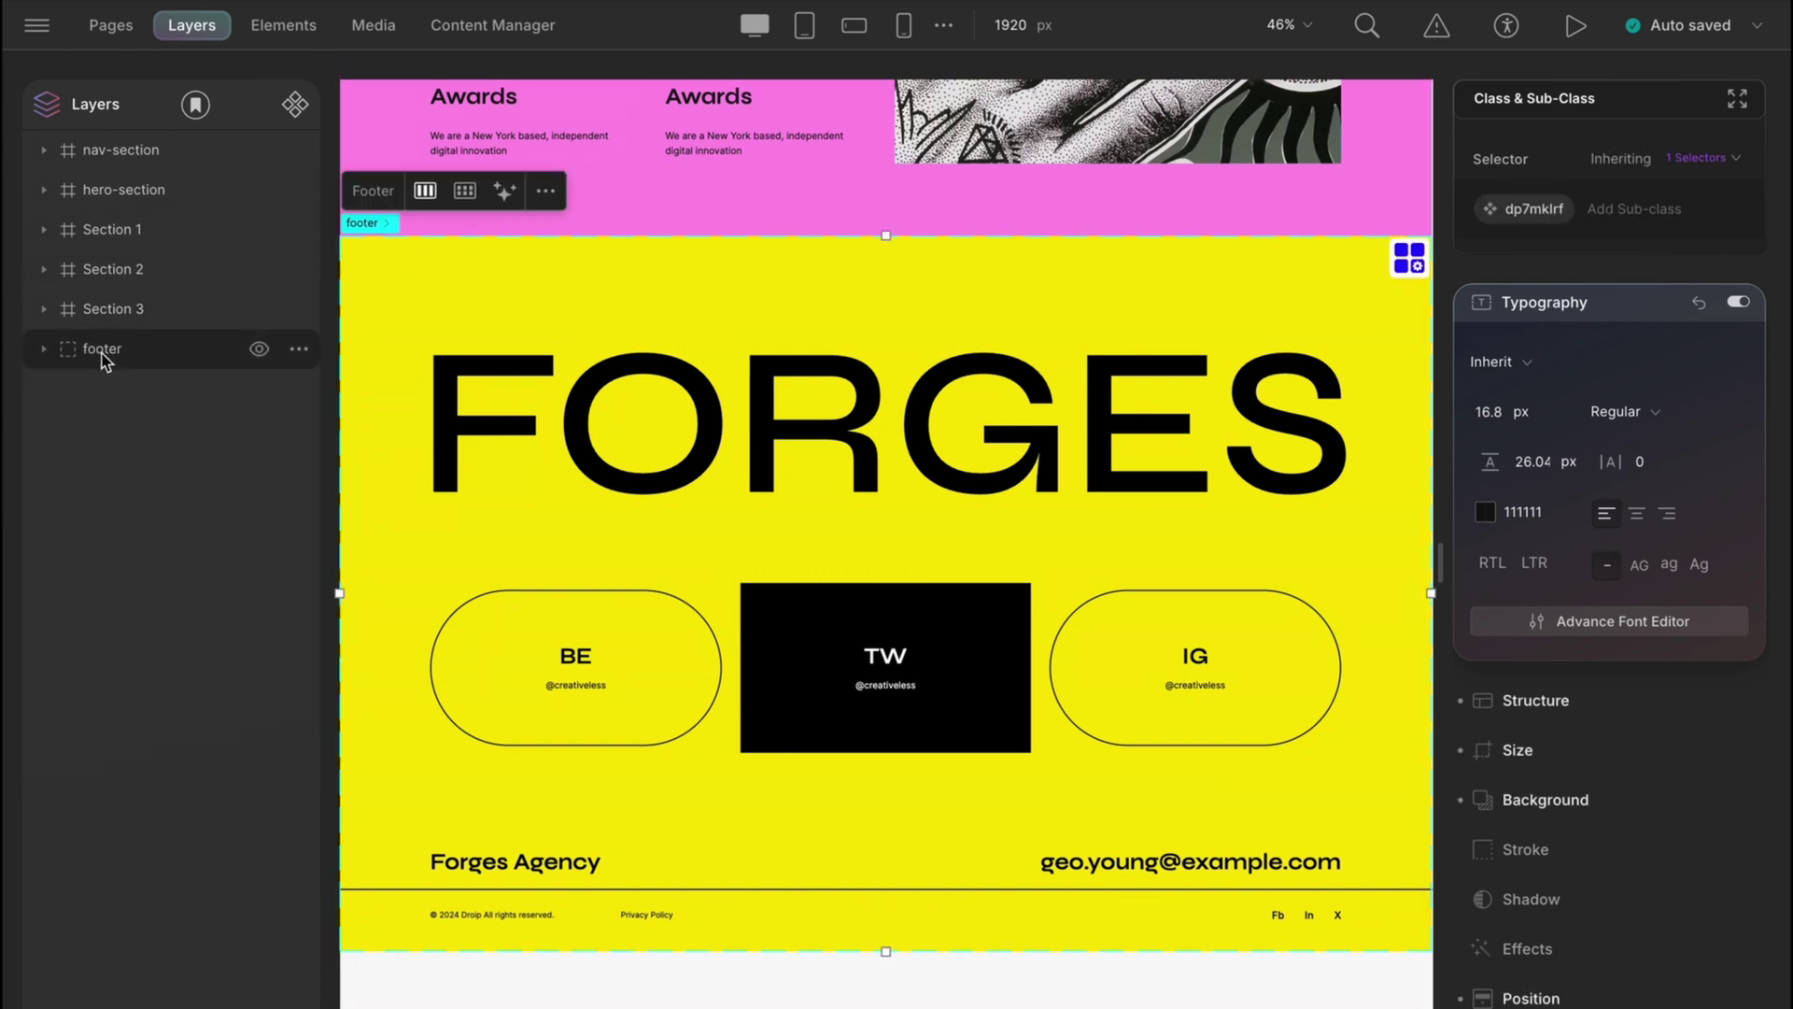
click(45, 350)
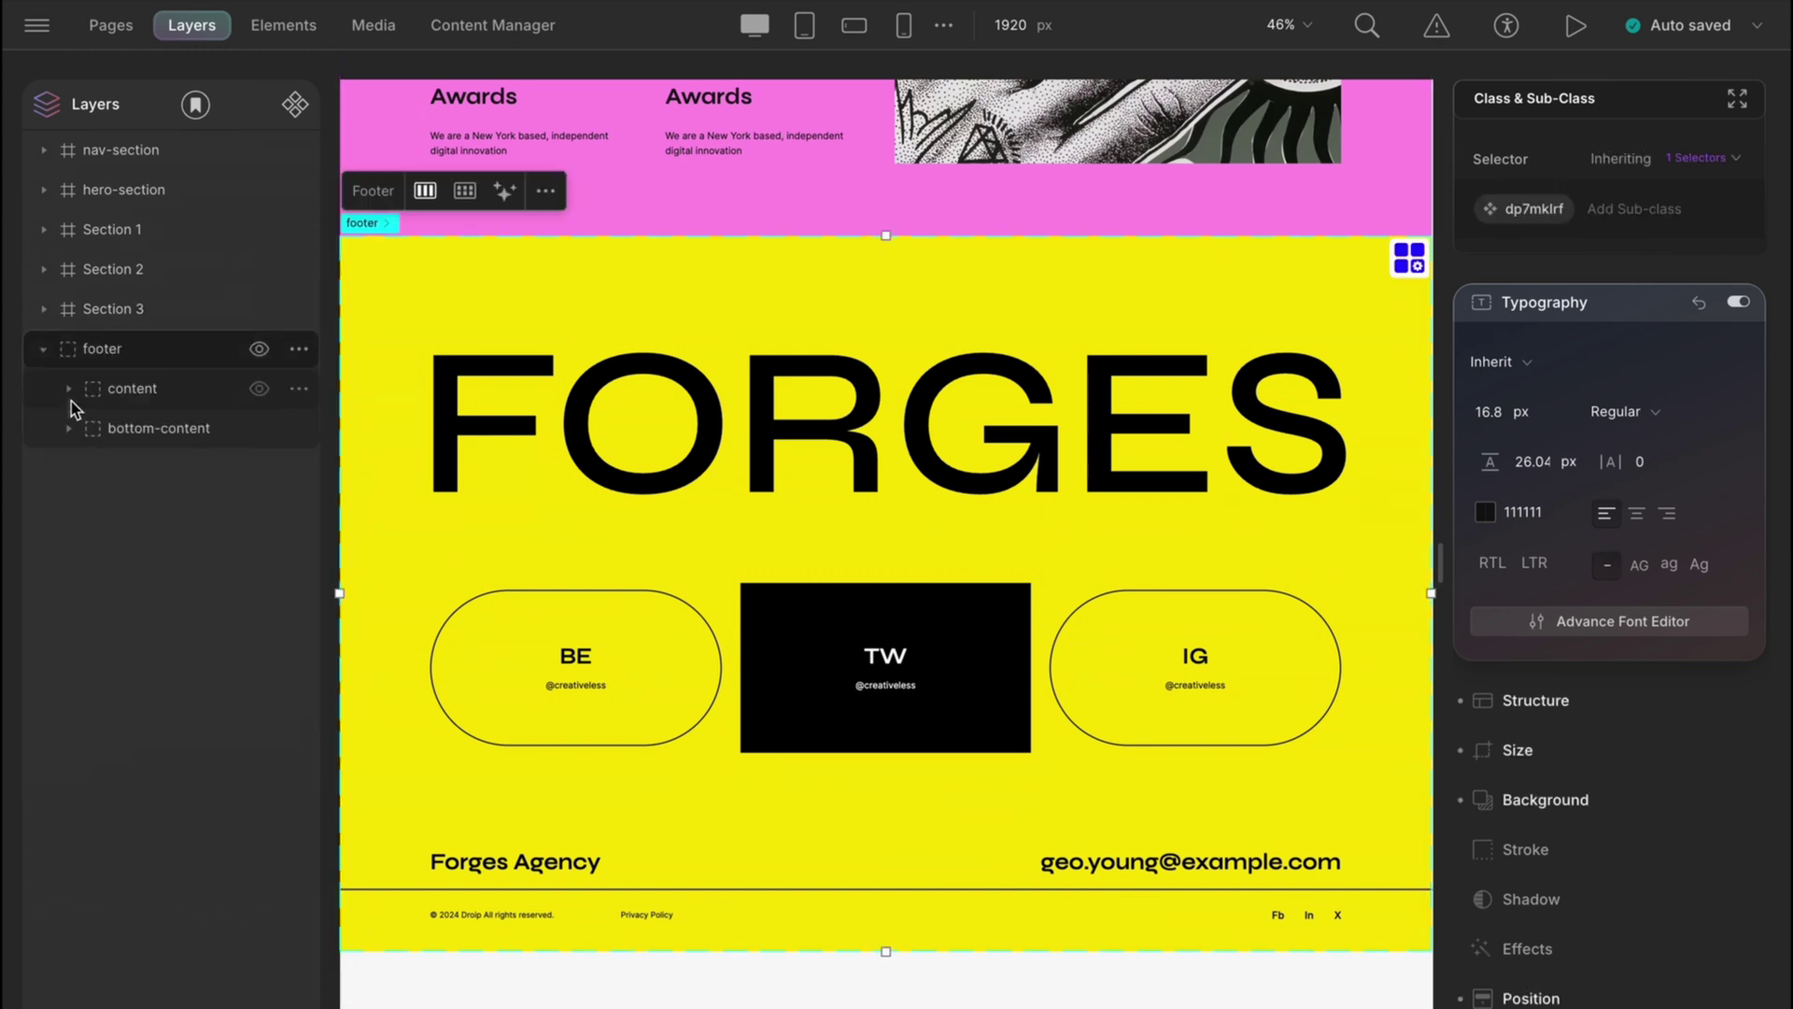
click(68, 390)
click(81, 513)
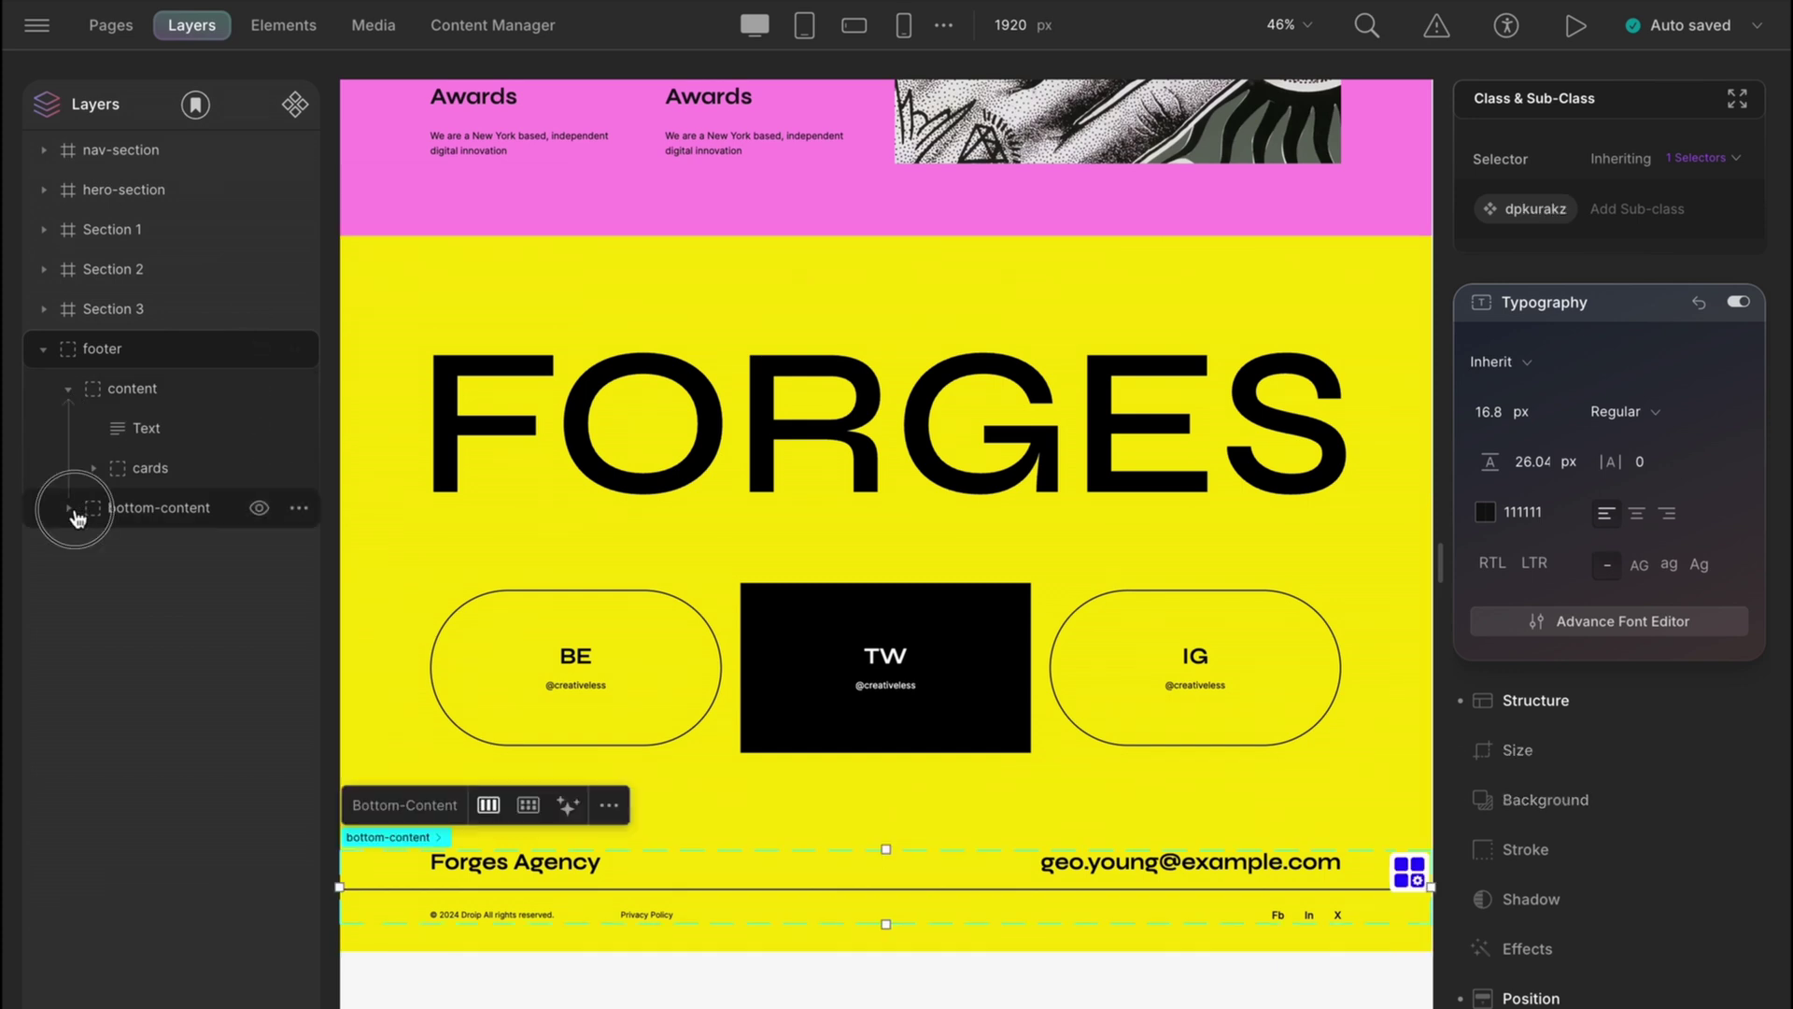
scroll(1650, 524, down, 5)
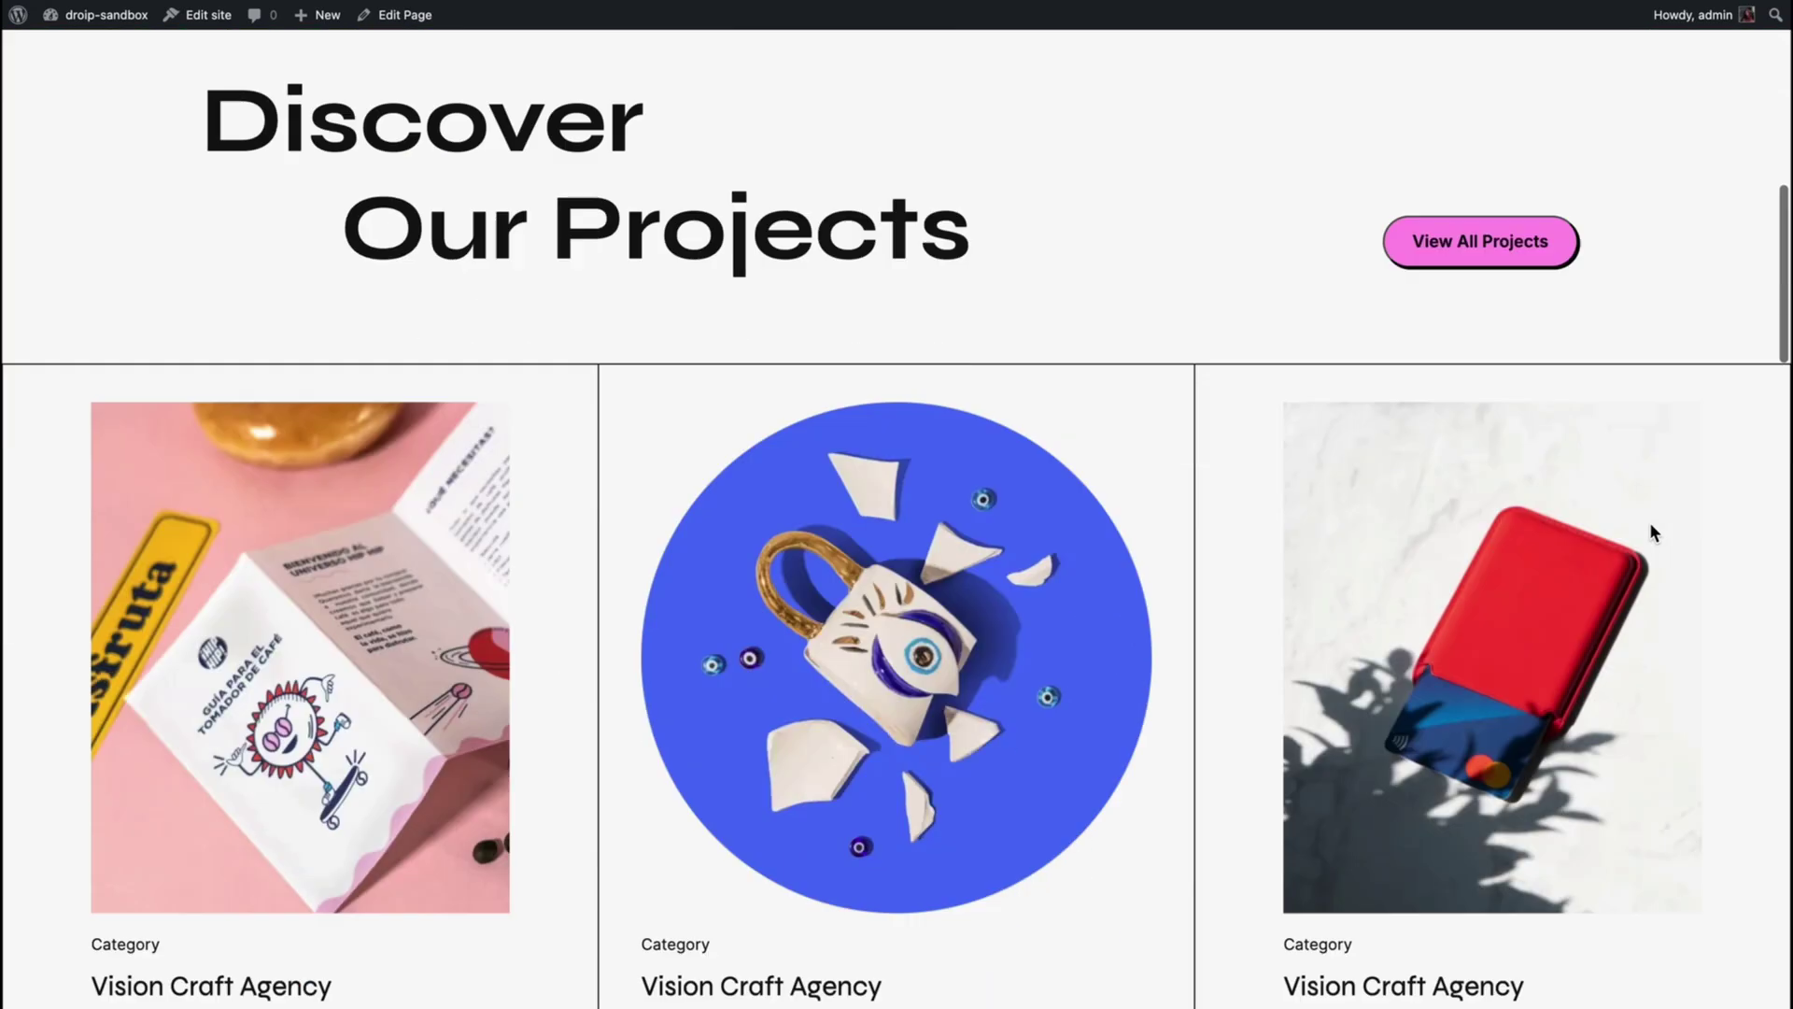
scroll(1649, 524, down, 5)
scroll(1649, 524, down, 5)
scroll(1652, 525, down, 5)
scroll(1651, 524, down, 3)
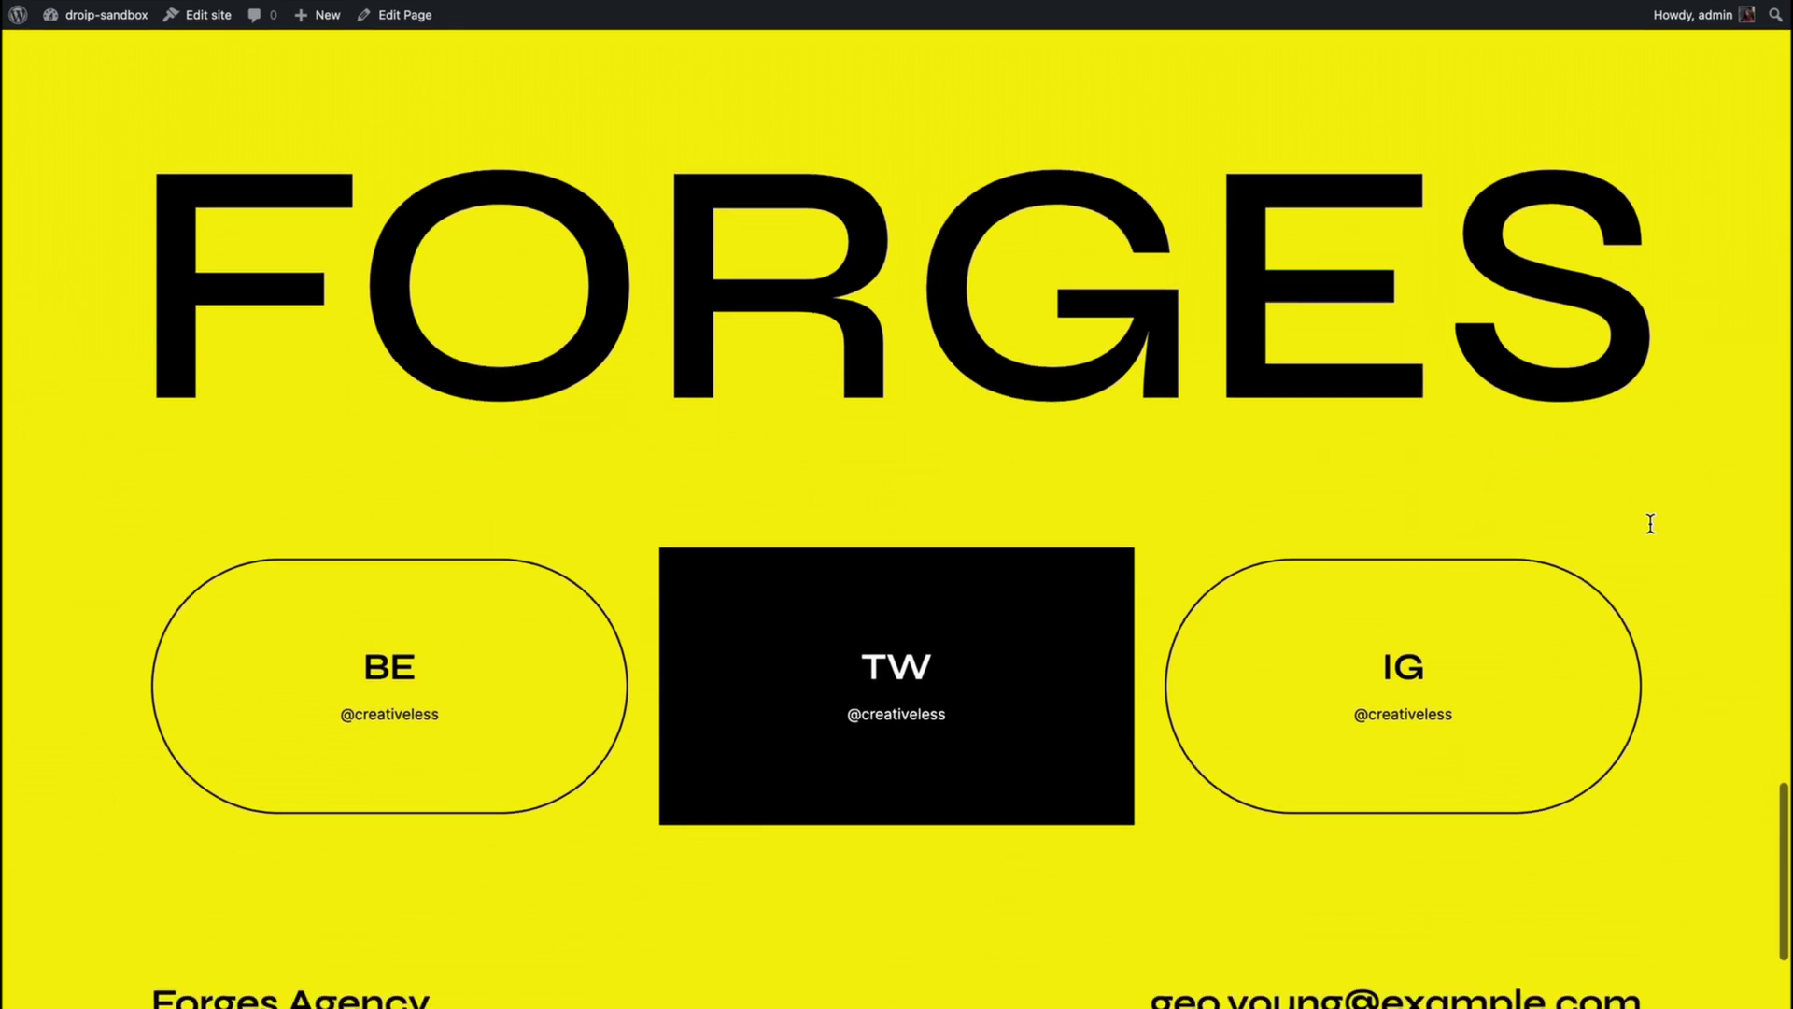
scroll(1651, 524, down, 1)
scroll(1652, 524, up, 5)
scroll(1650, 523, up, 10)
scroll(1650, 523, up, 5)
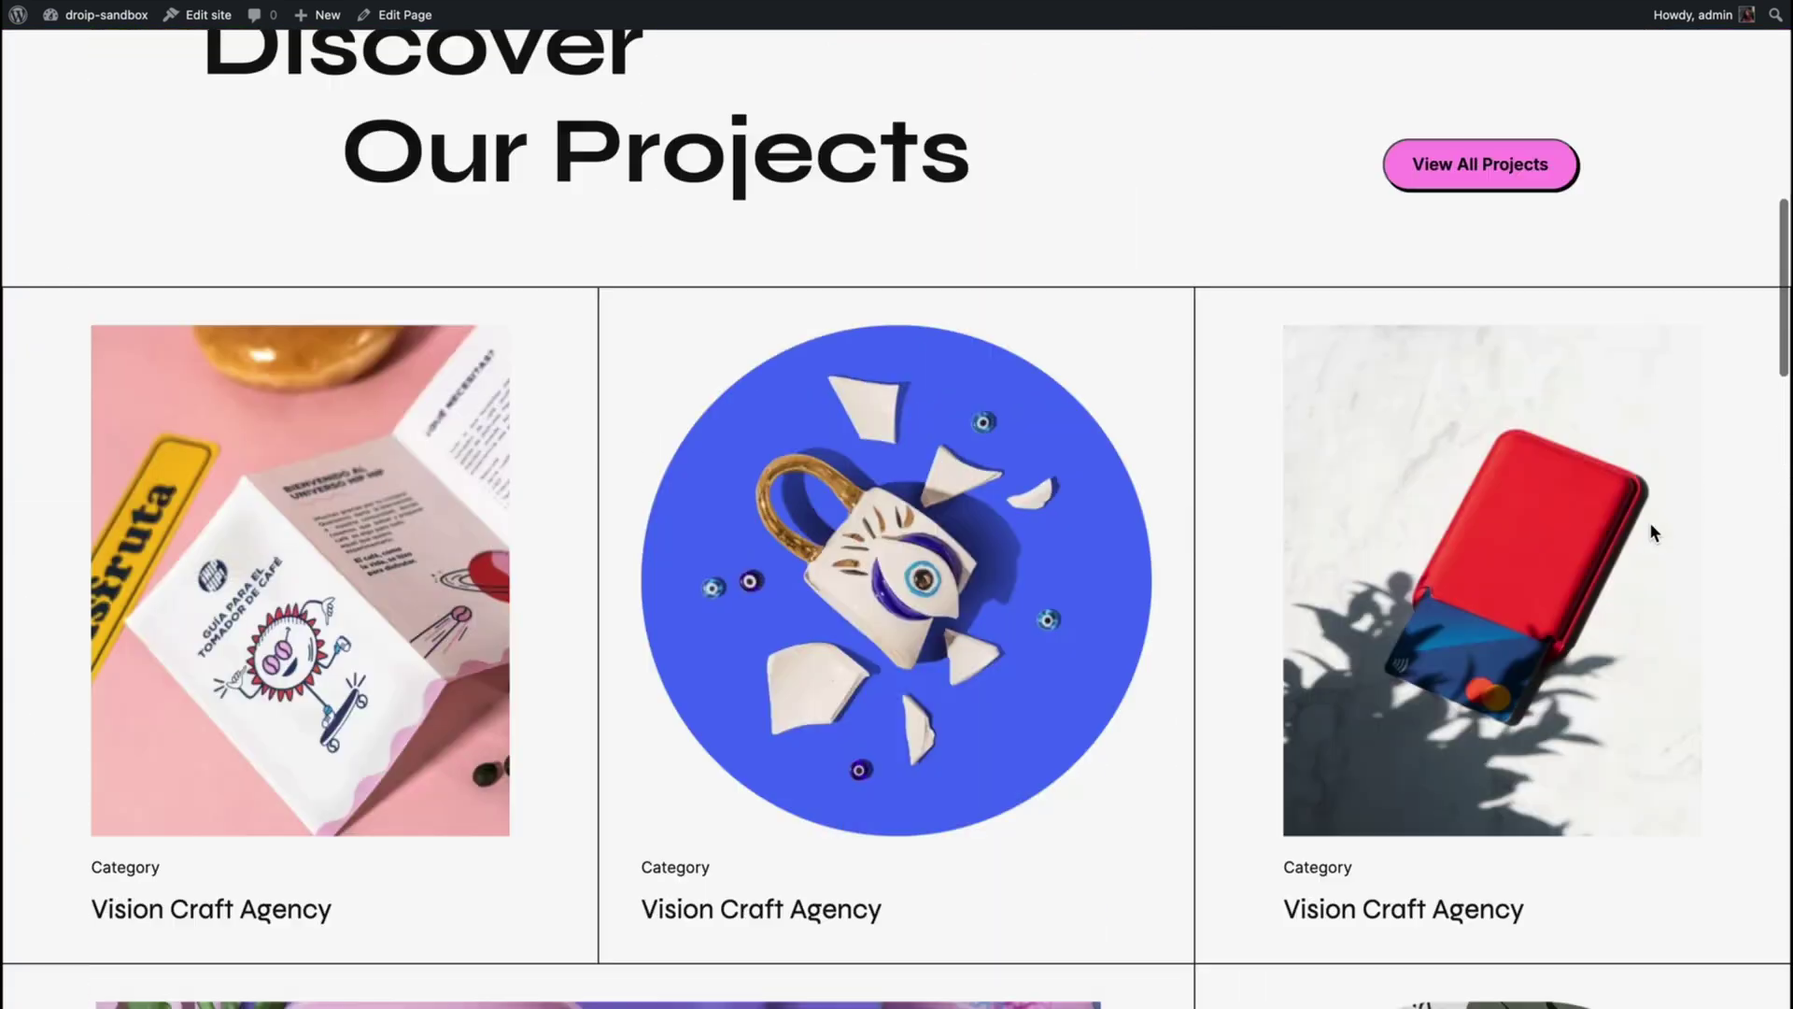
scroll(1649, 523, up, 5)
scroll(1649, 522, up, 3)
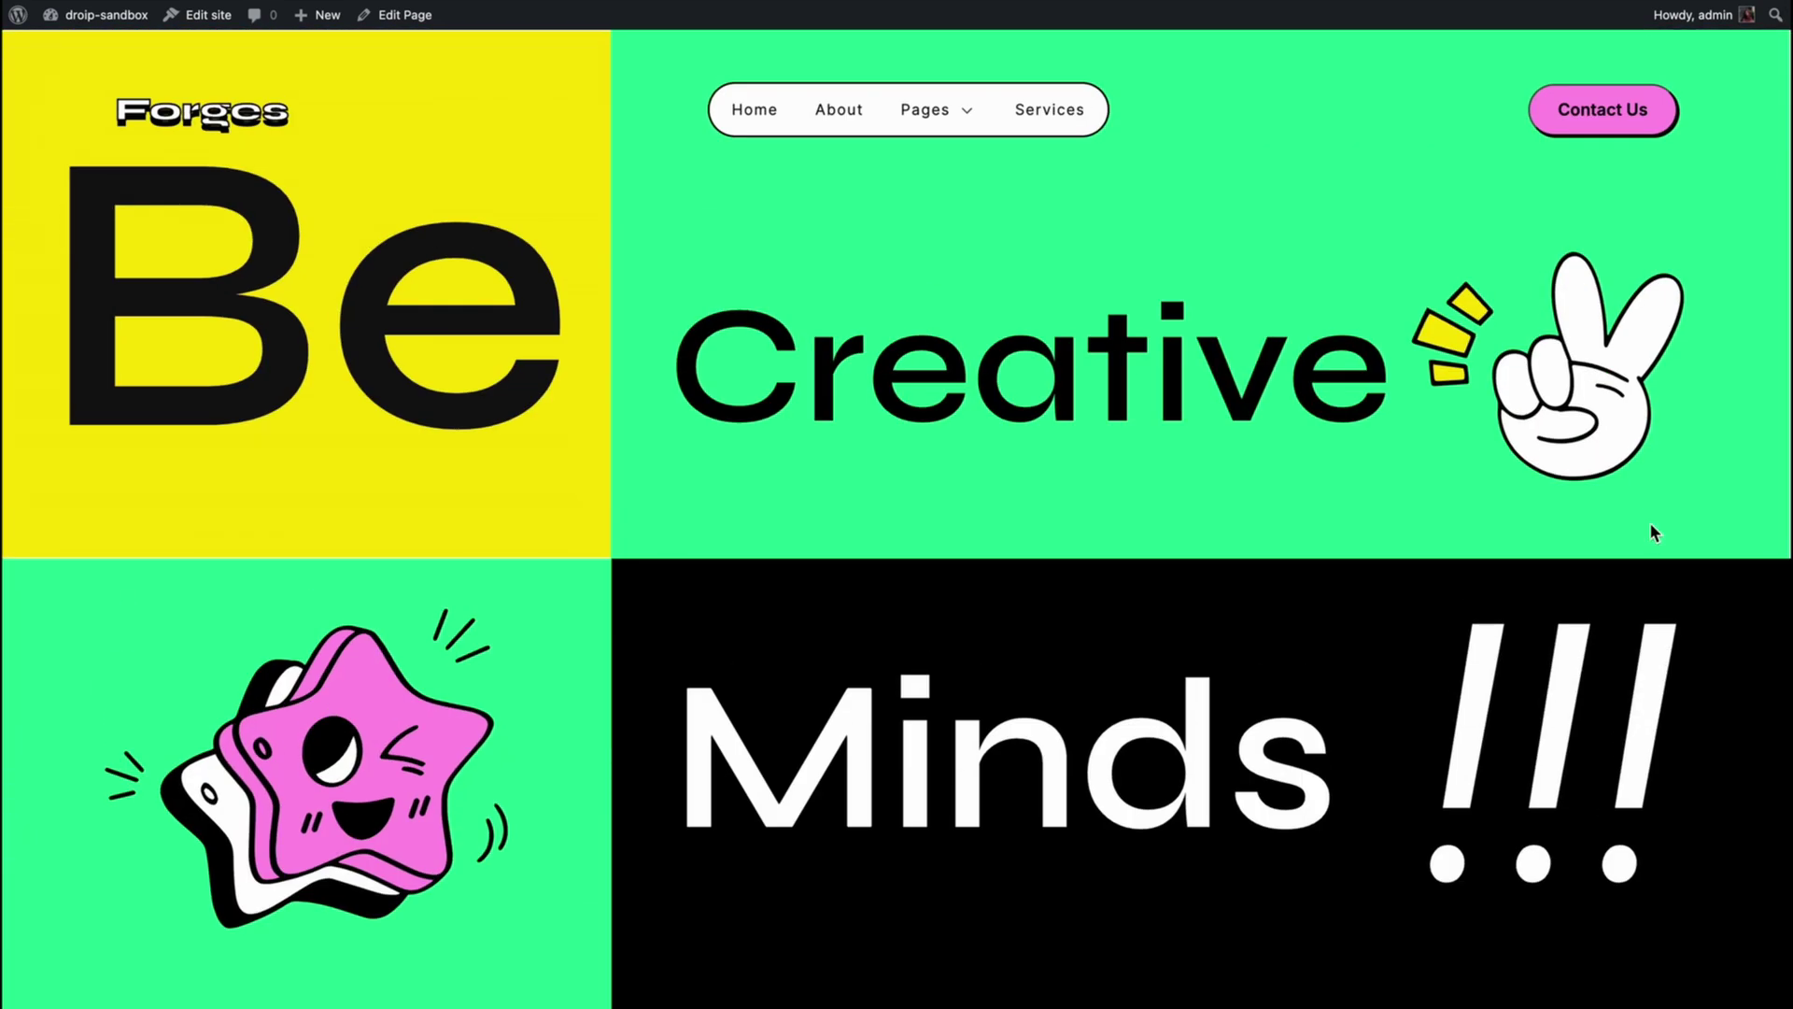